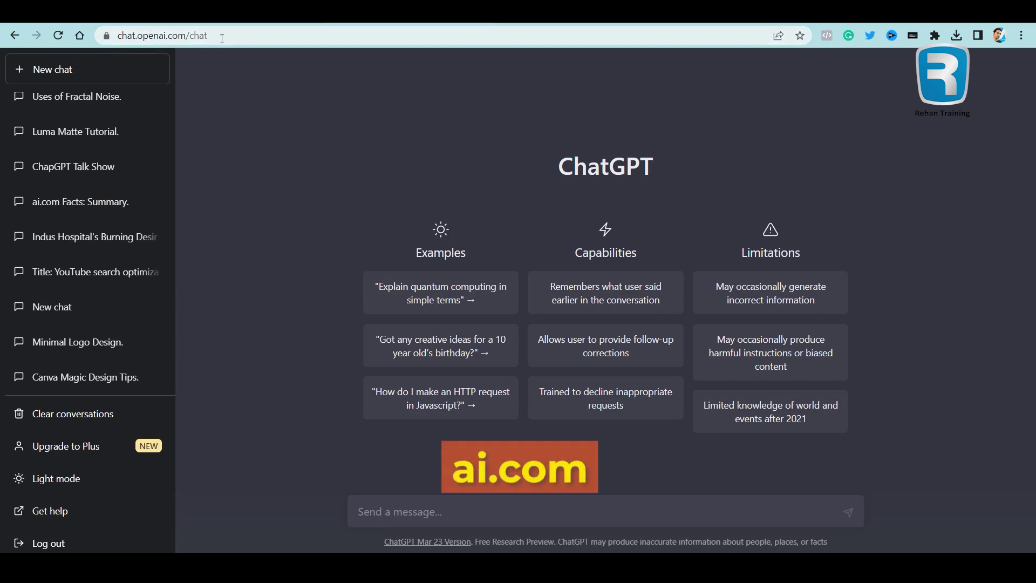
Open ai.com in a new browser tab to reach ChatGPT.
key(ctrl+t)
text(ai.com)
key(Return)
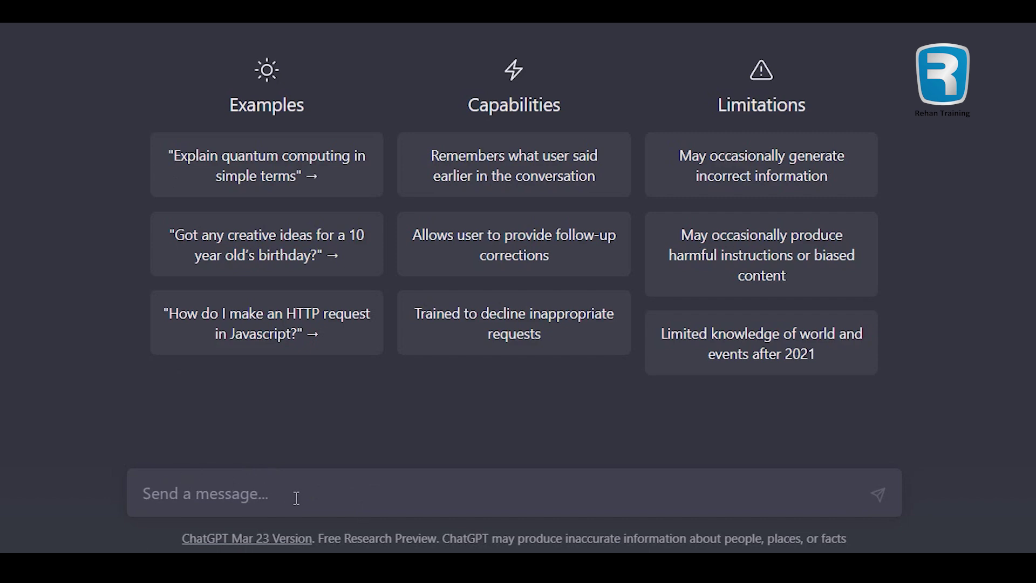
Ask ChatGPT for an inspiring one-or-two-minute story about a 20 year old Pakistani Muslim girl earning online through Rehan School's Adult Freelancing program.
text(Can you write me a short and inspiring story of a 20 year old Pakistani Muslim girl, Sara, who wished to make money online by learning computer and new skills, and how Rehan School's Adult Freelancing program had helped her learn skills and earning money online?  please keep in mind the story should be one or two minute long. Characters should be a young muslim Pakistani girl Sara, and Rehan School Adult freelanincg facilitator.)
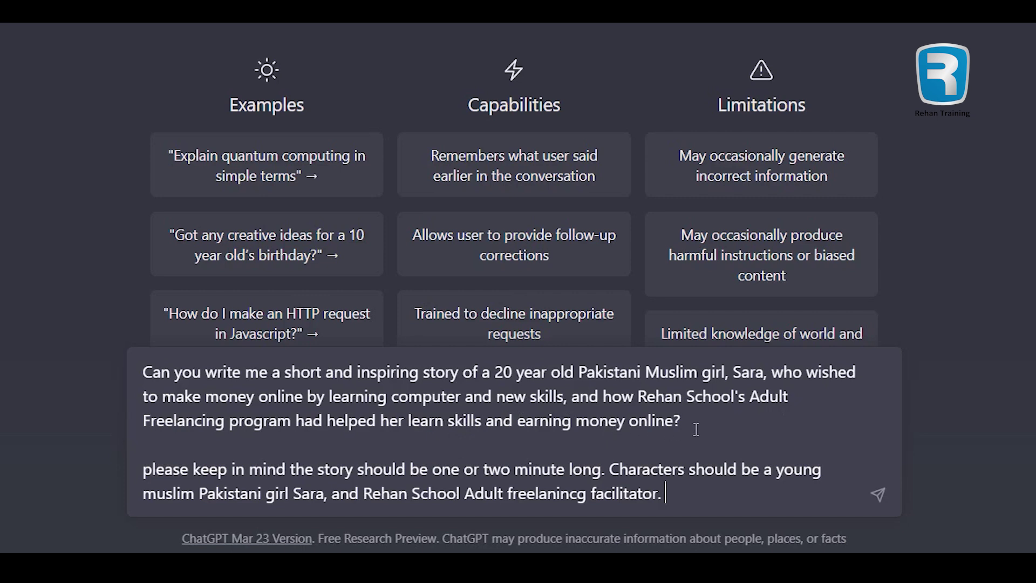
drag(682, 421, 143, 370)
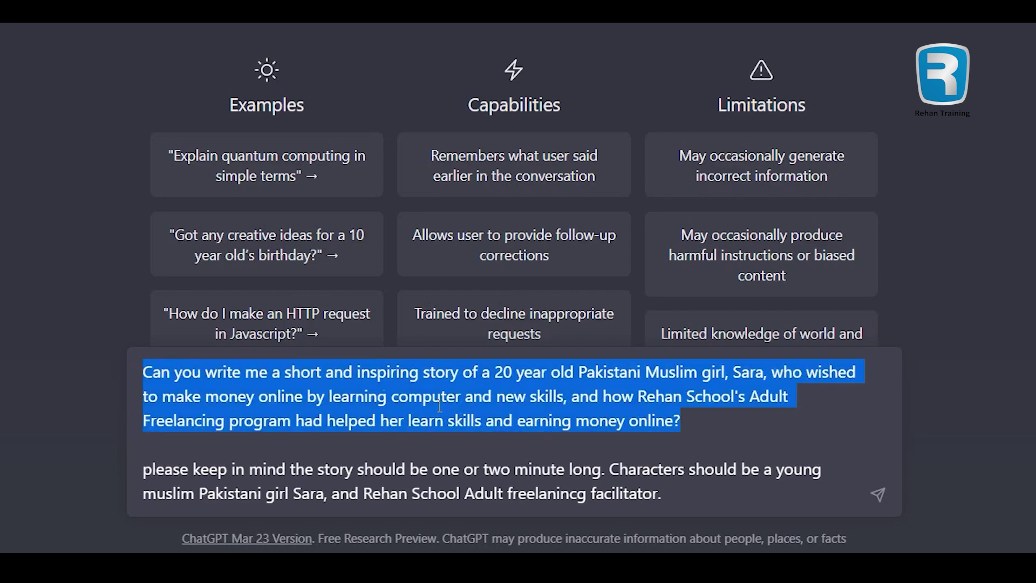
click(693, 431)
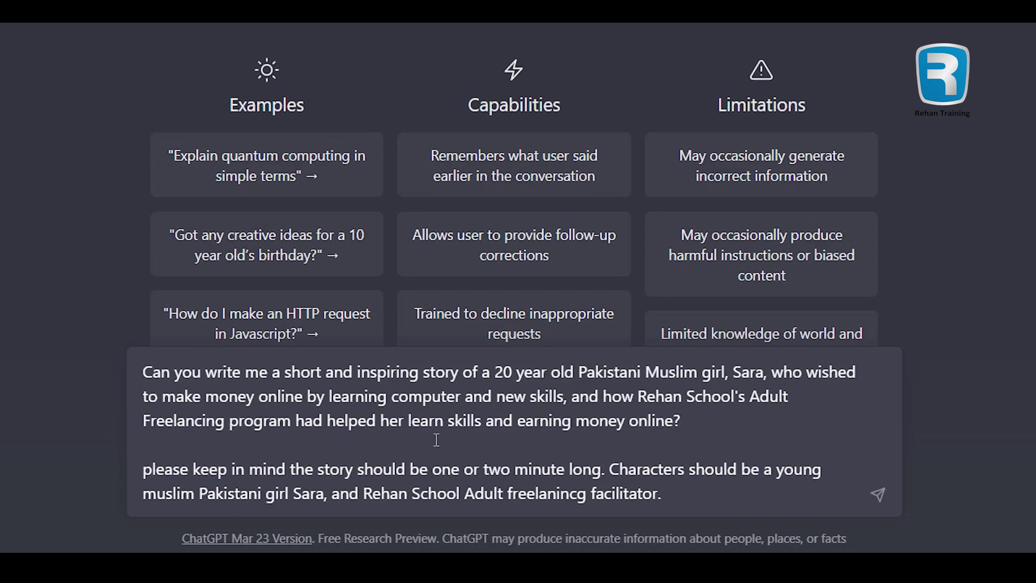
click(694, 500)
key(Return)
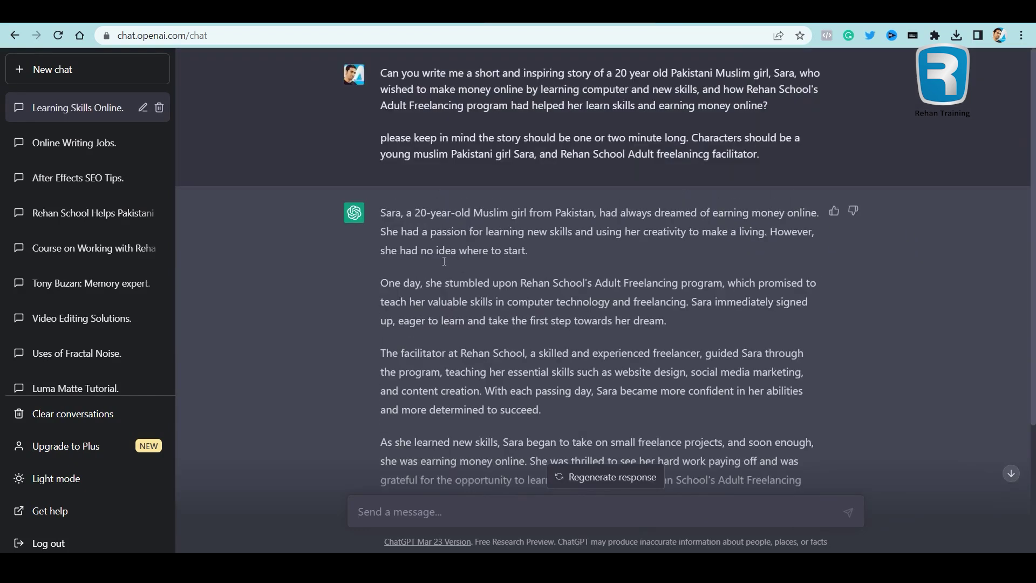
Read through the generated story from its opening paragraph to the ending.
scroll(444, 261, down, 1)
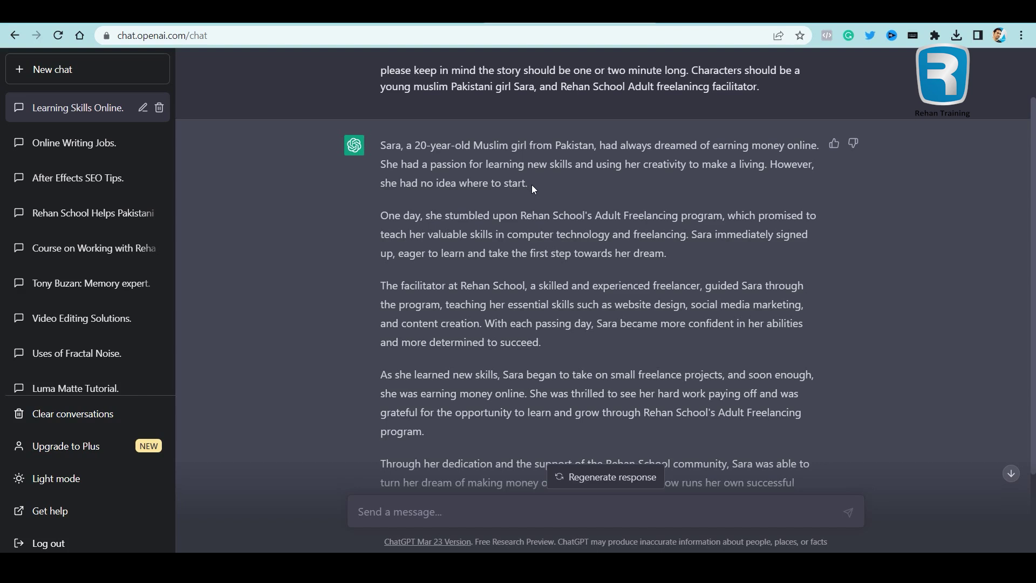
scroll(532, 185, down, 2)
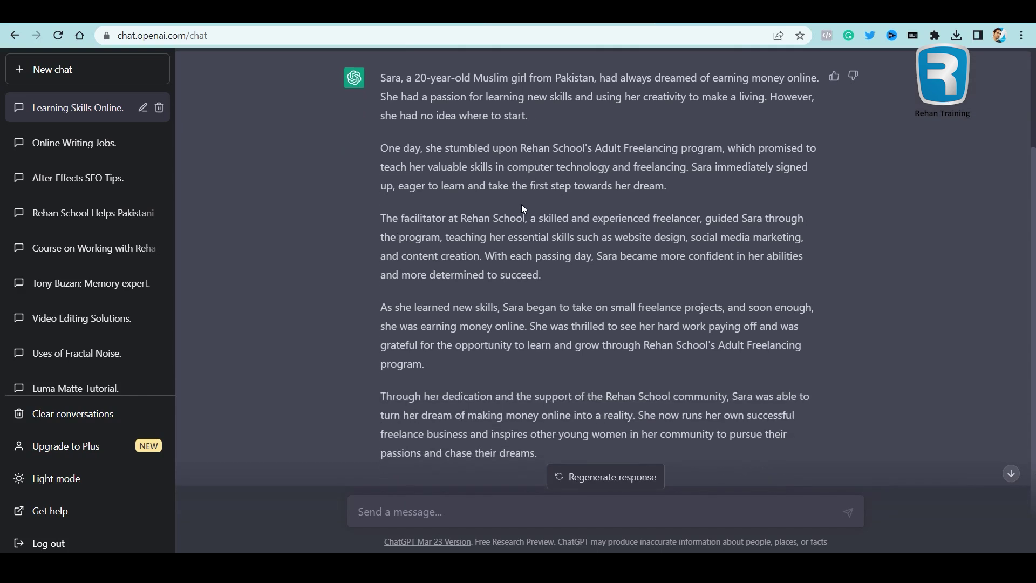
scroll(521, 204, up, 1)
scroll(522, 204, down, 1)
scroll(550, 143, up, 1)
scroll(485, 124, down, 1)
scroll(403, 97, up, 2)
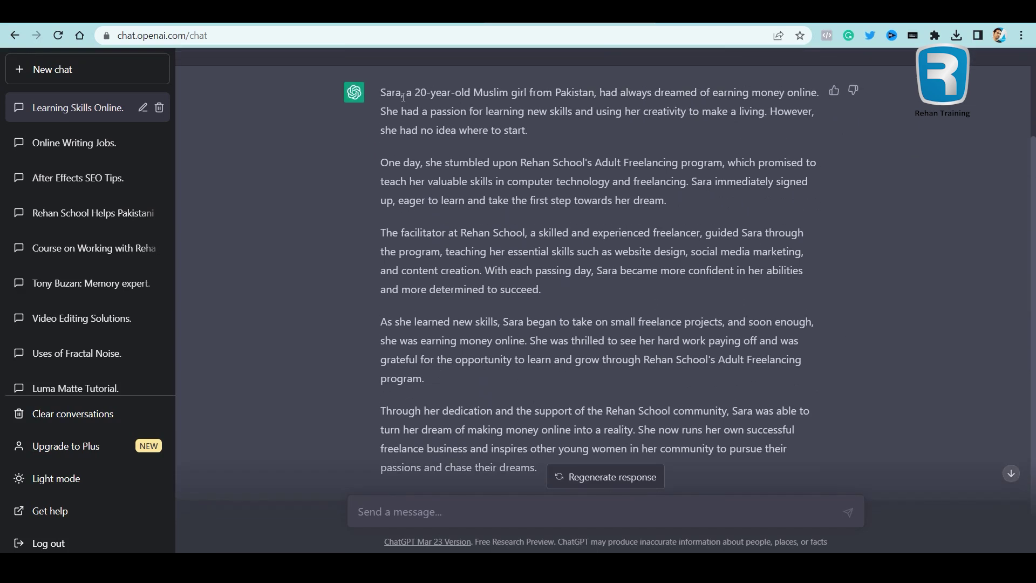
Copy the entire generated story and paste it into a widened, empty Notepad window.
drag(380, 93, 690, 468)
key(ctrl+c)
scroll(681, 386, down, 1)
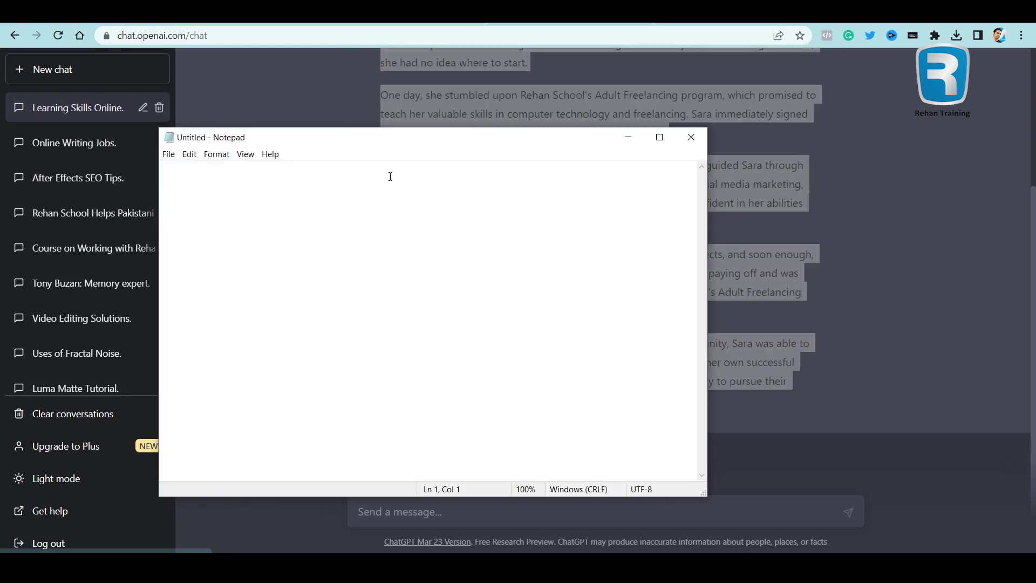
drag(707, 295, 932, 313)
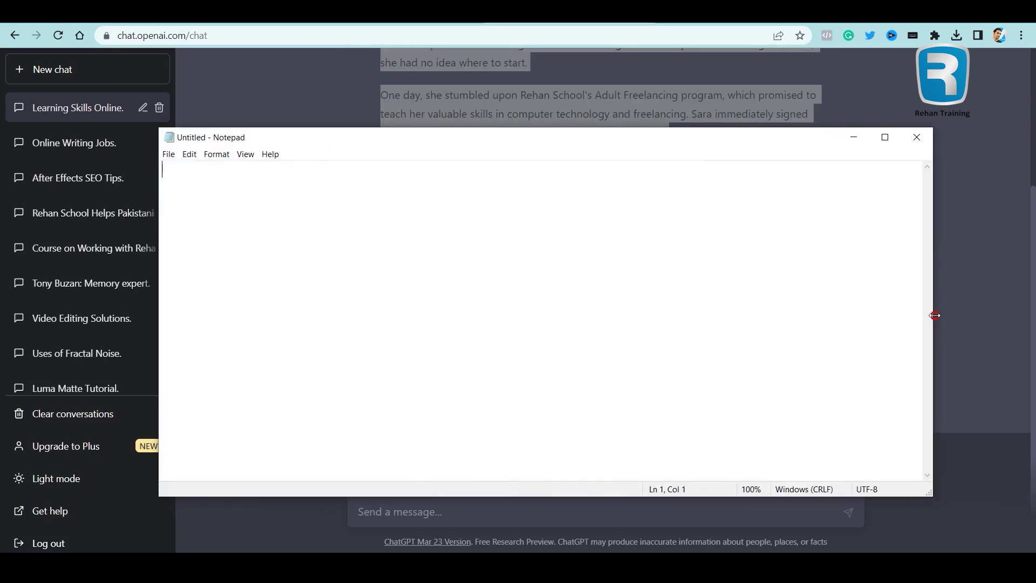
key(ctrl+v)
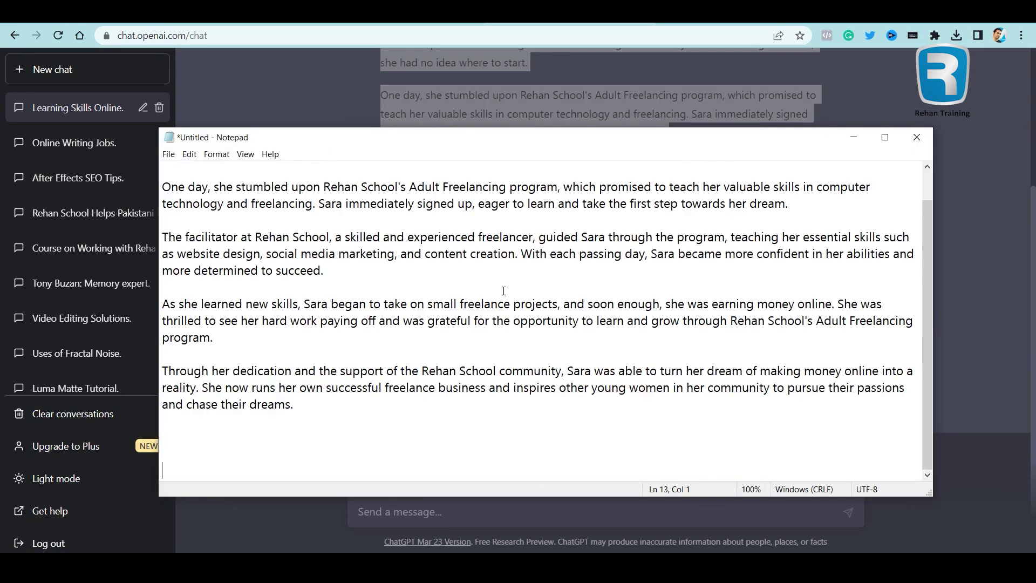
scroll(405, 359, up, 1)
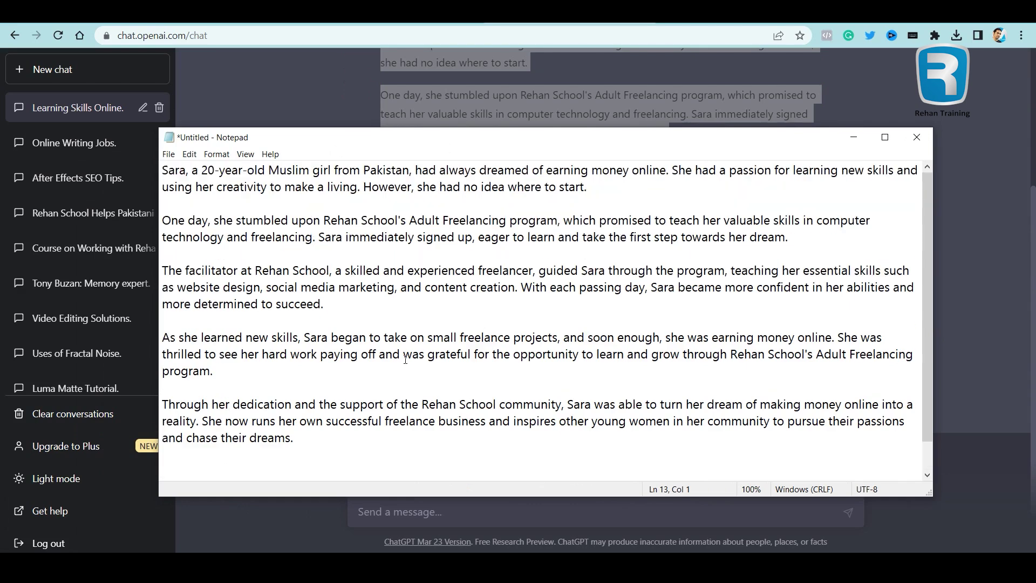
Save the Notepad story as script.txt and reposition its window.
click(168, 155)
click(184, 207)
drag(240, 143, 180, 129)
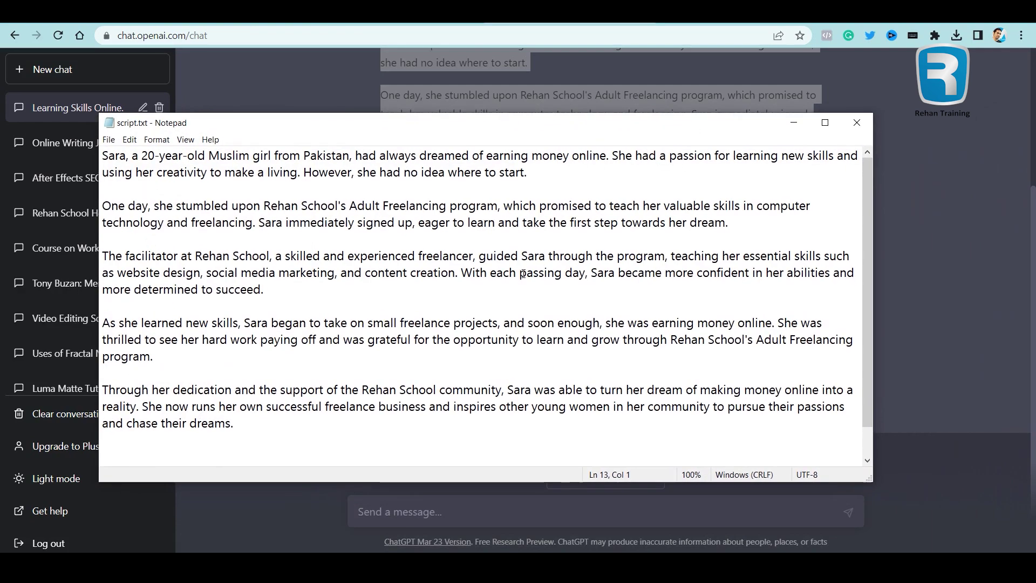
scroll(517, 280, down, 1)
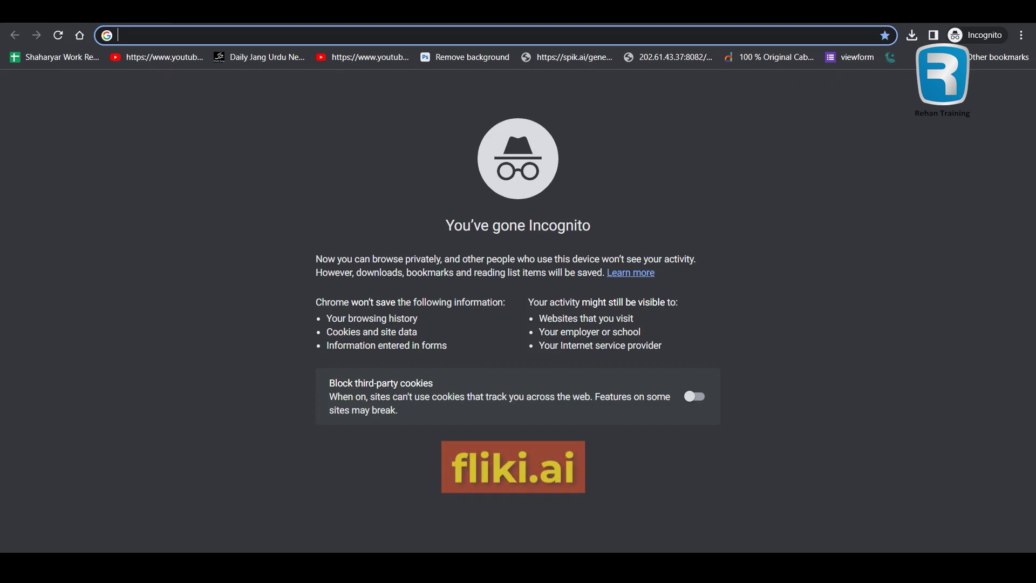
Open the fliki.ai website in the Incognito browser window.
text(flik)
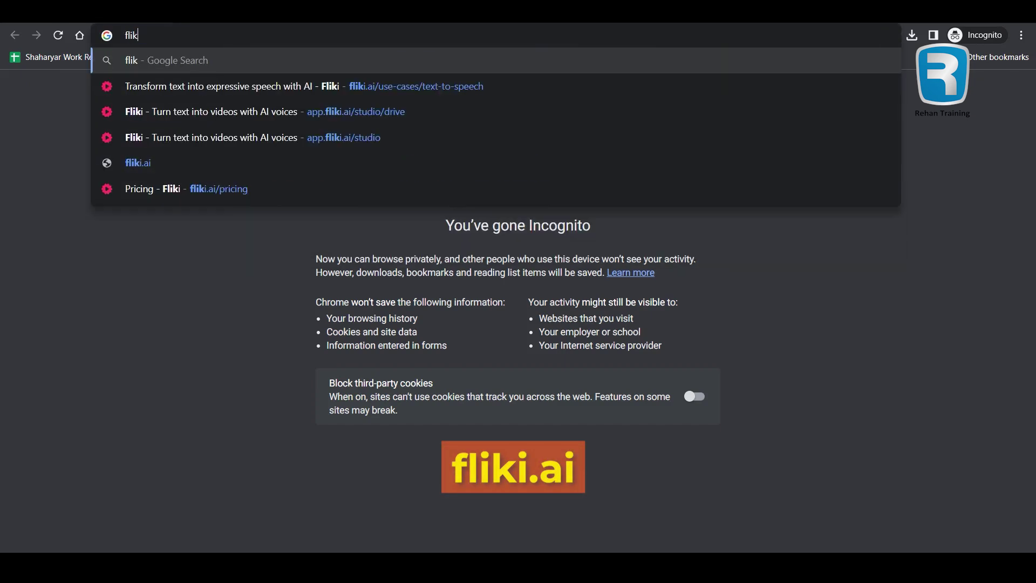
text(i.ai)
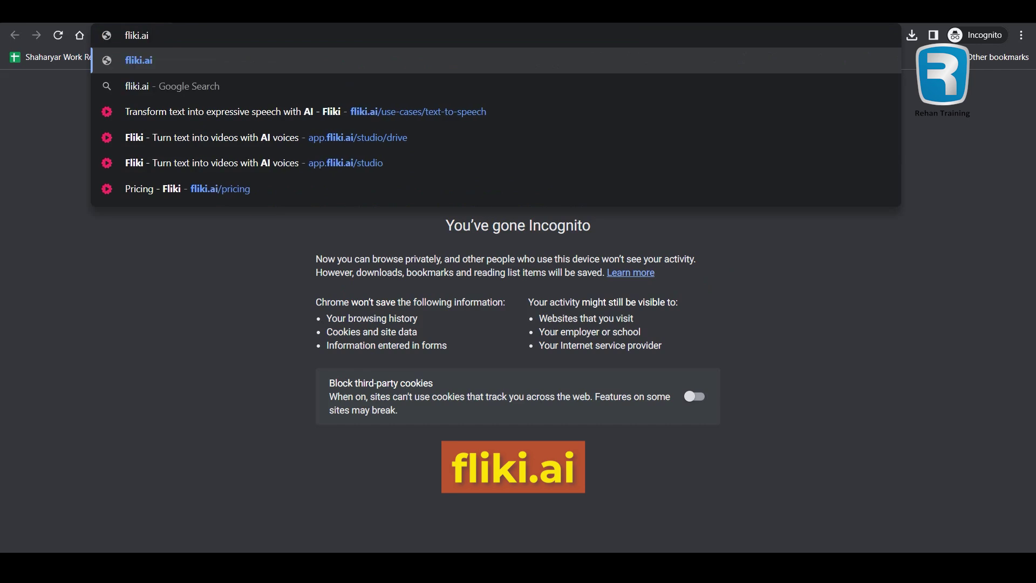
key(Return)
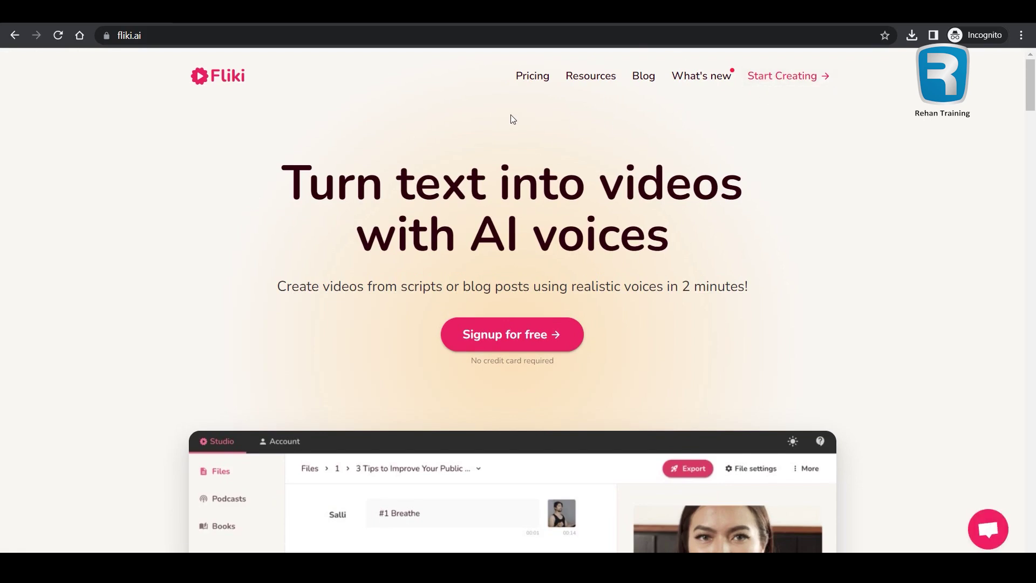
Review Fliki's pricing plans and start with the Free plan.
click(528, 78)
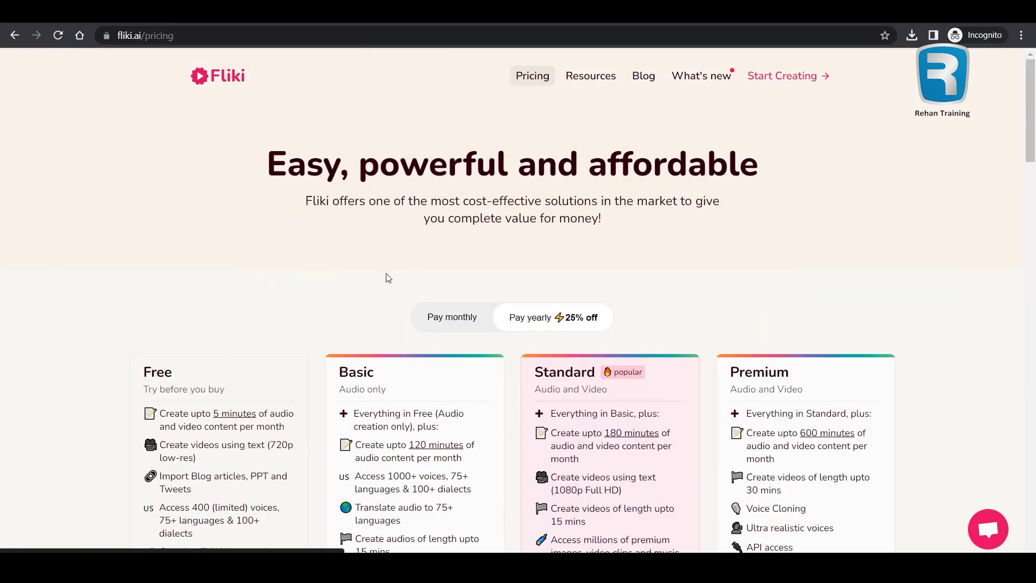
scroll(721, 288, down, 4)
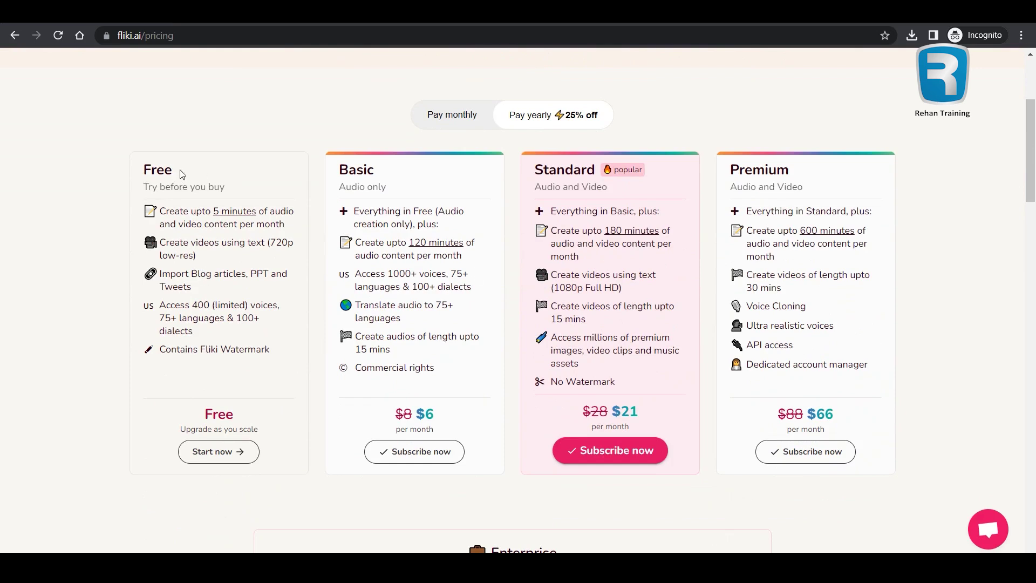
scroll(182, 173, up, 4)
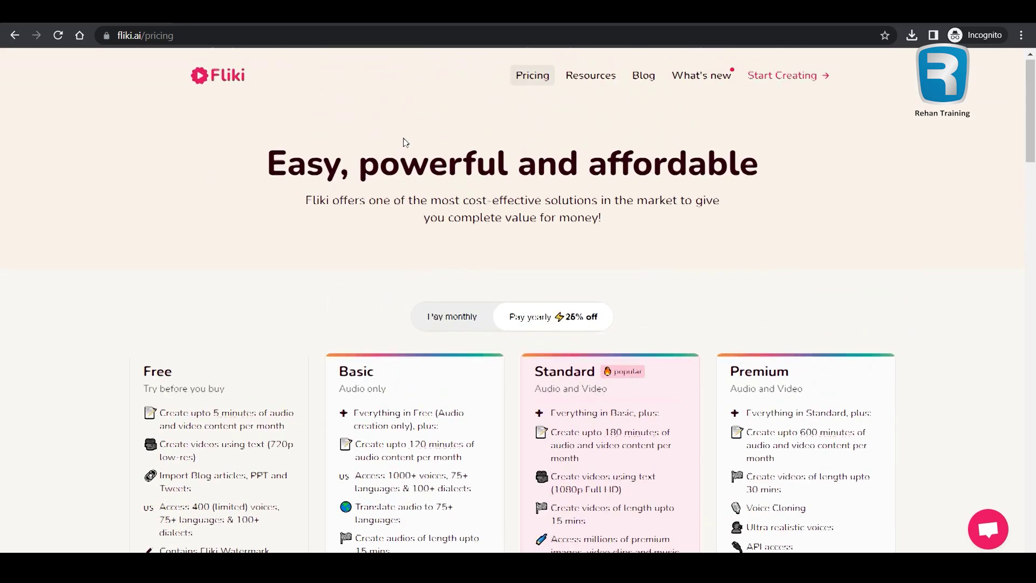
scroll(183, 287, down, 5)
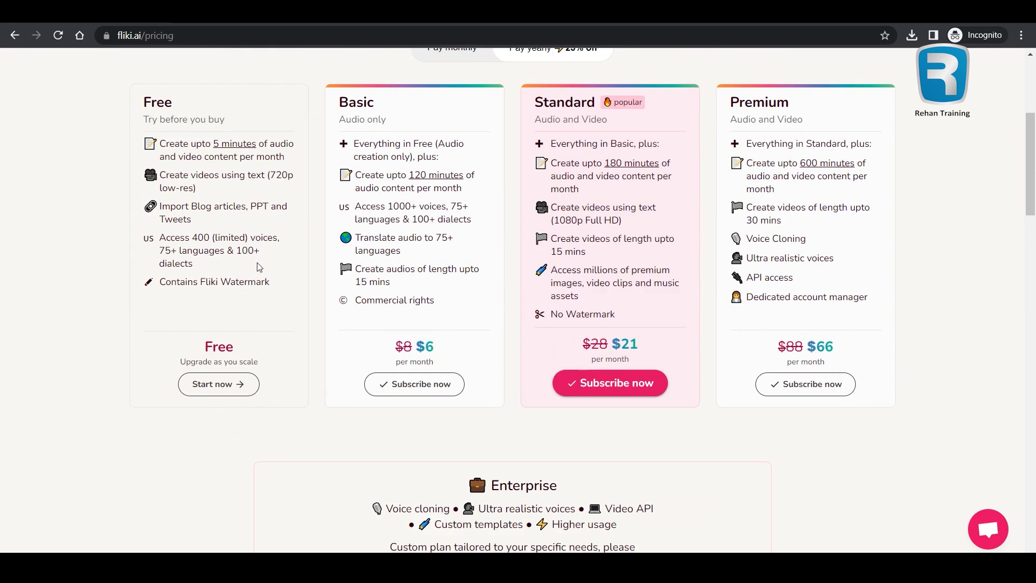
click(212, 384)
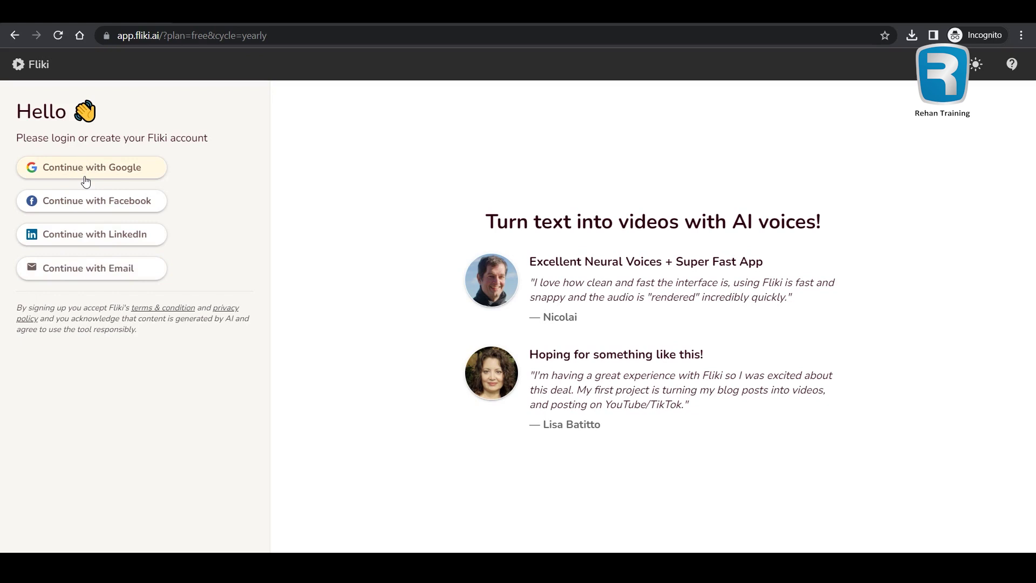
Switch to the signed-in Fliki Studio window and start a new file named "Story of a young Pakistani girl".
key(alt+Tab)
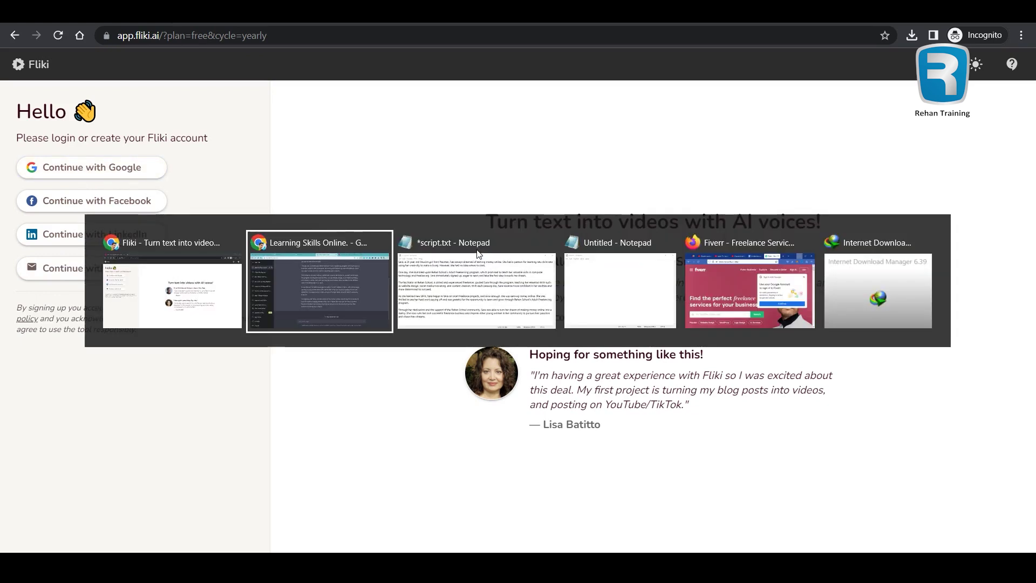
key(alt+Tab)
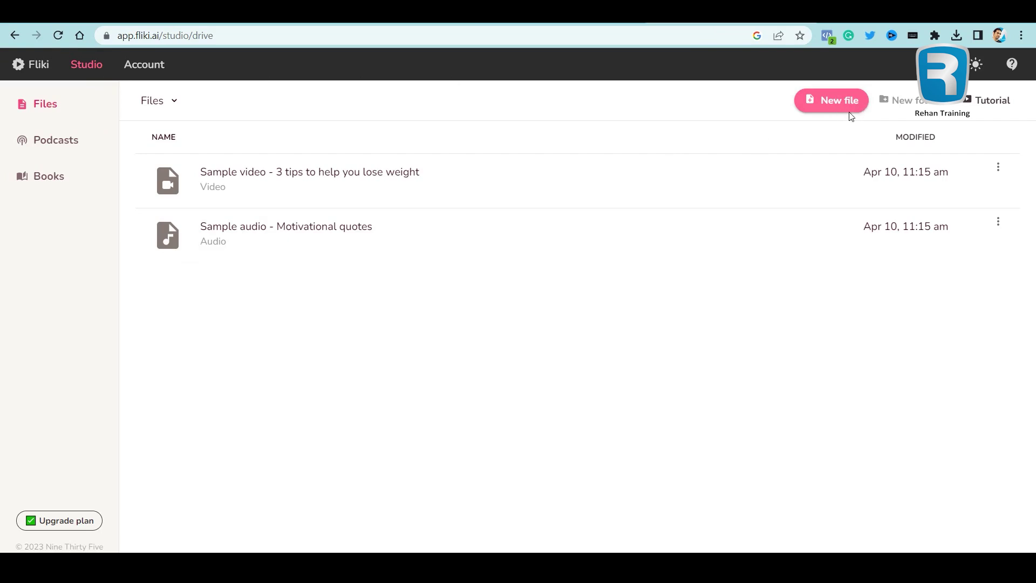
click(825, 103)
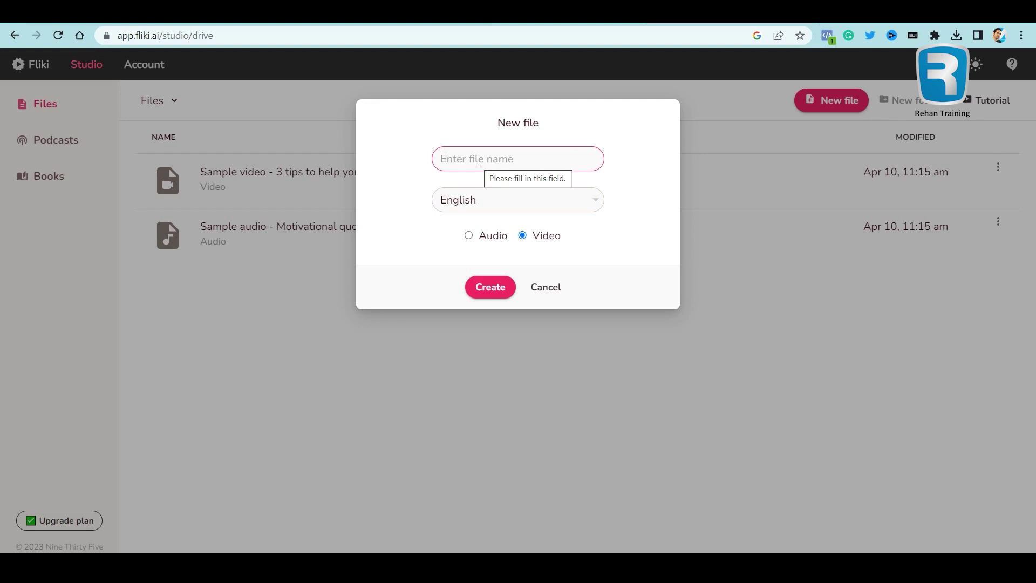
click(836, 210)
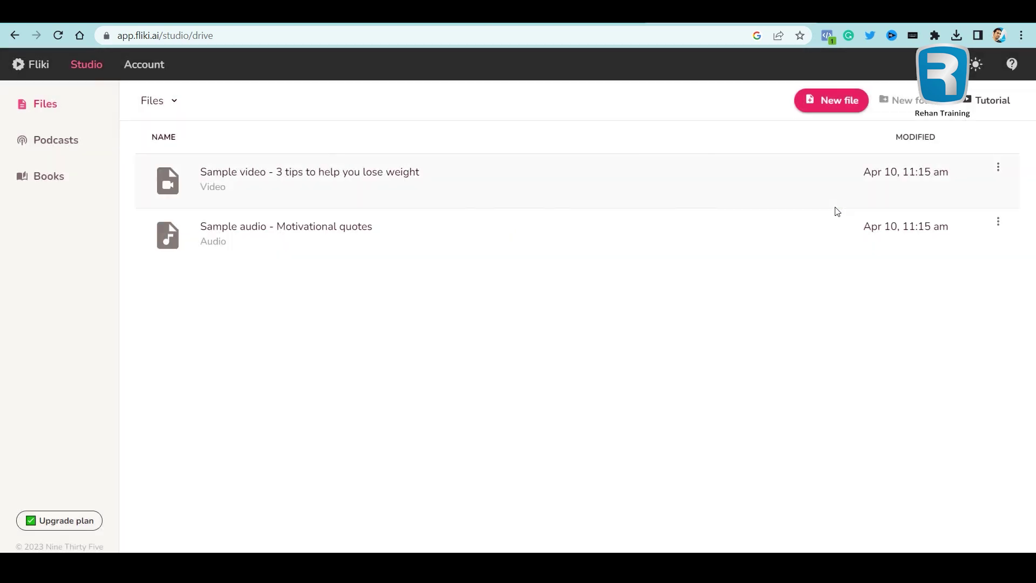
click(828, 101)
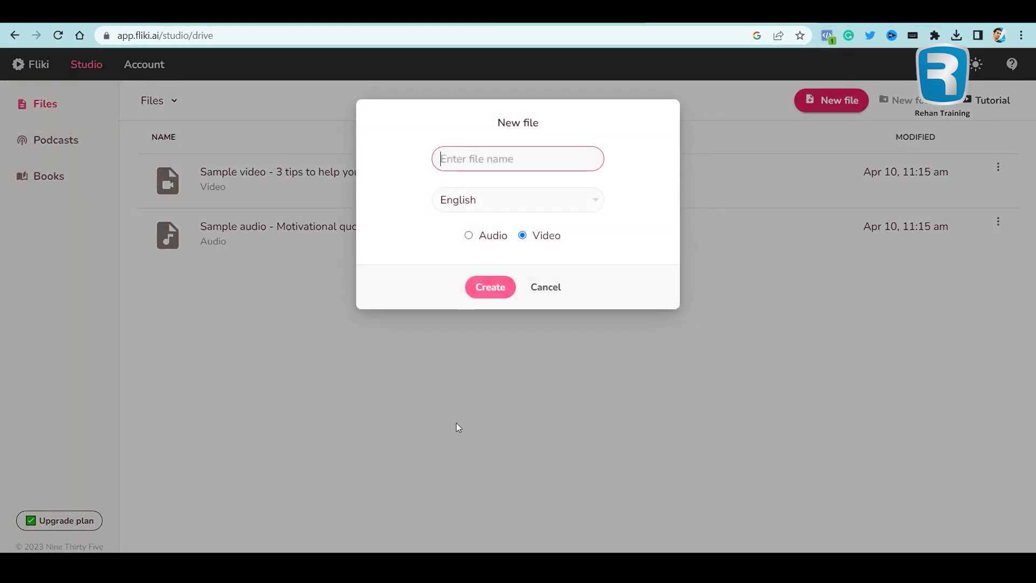
text(Story of)
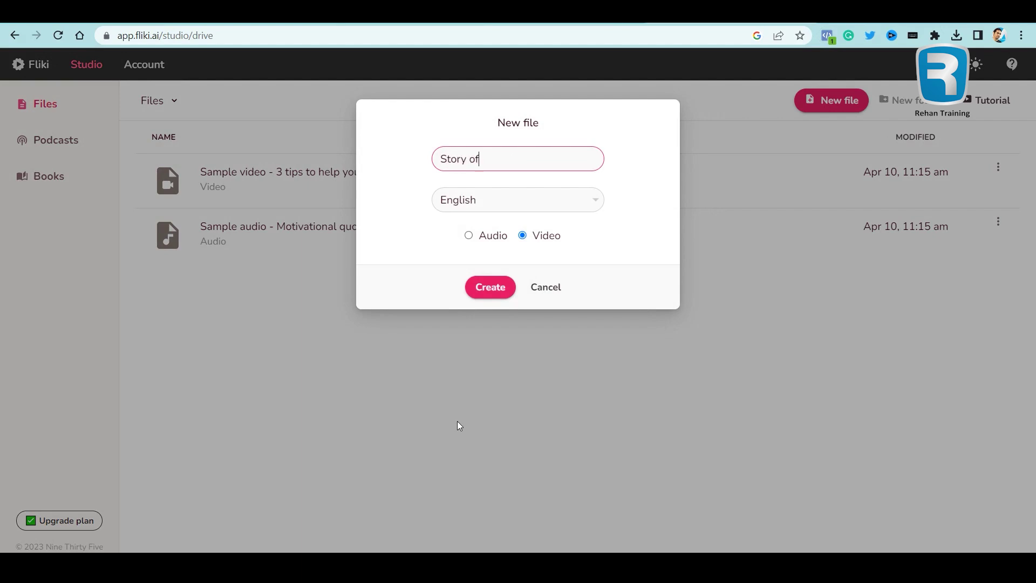
text( a young Pakistani girl)
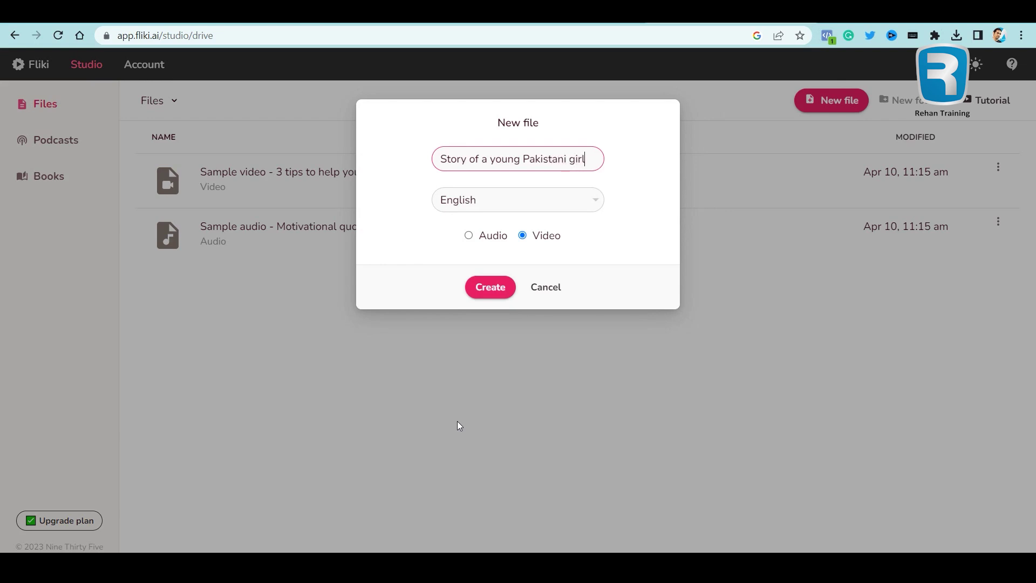
Look through the available languages, keep English, choose Audio as the file type, and create the file.
click(470, 202)
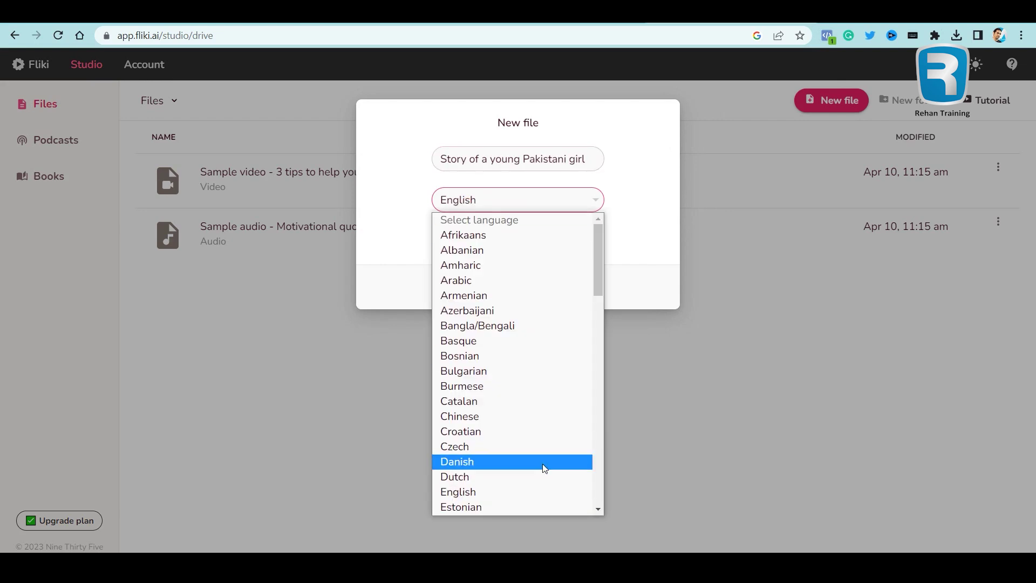
scroll(543, 467, down, 10)
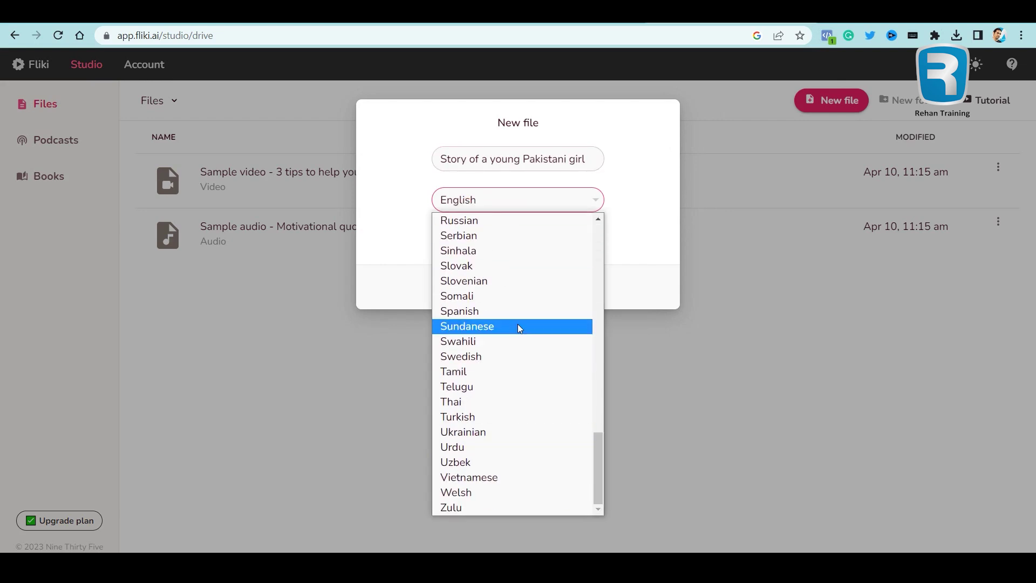
scroll(526, 318, up, 10)
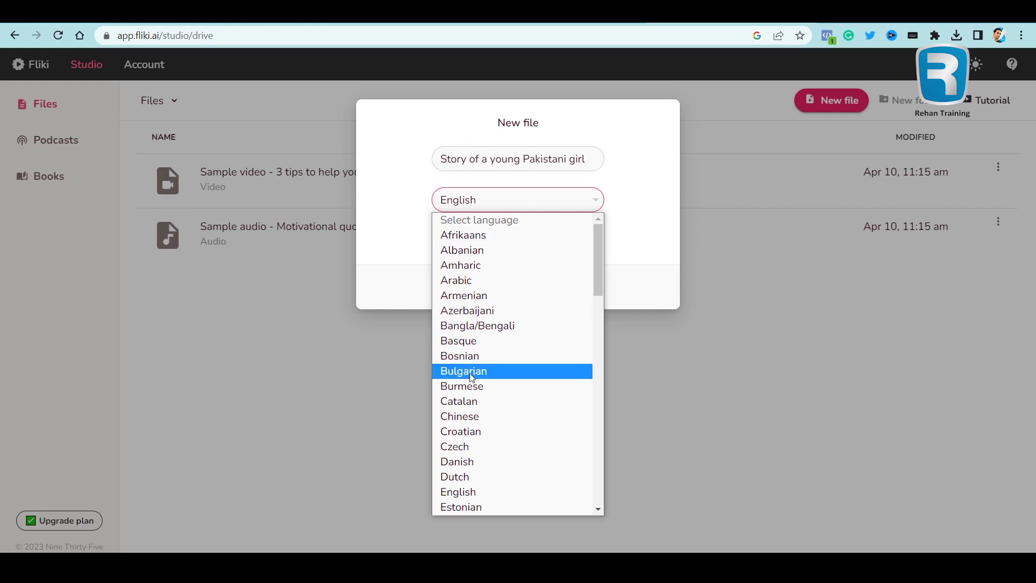
click(474, 489)
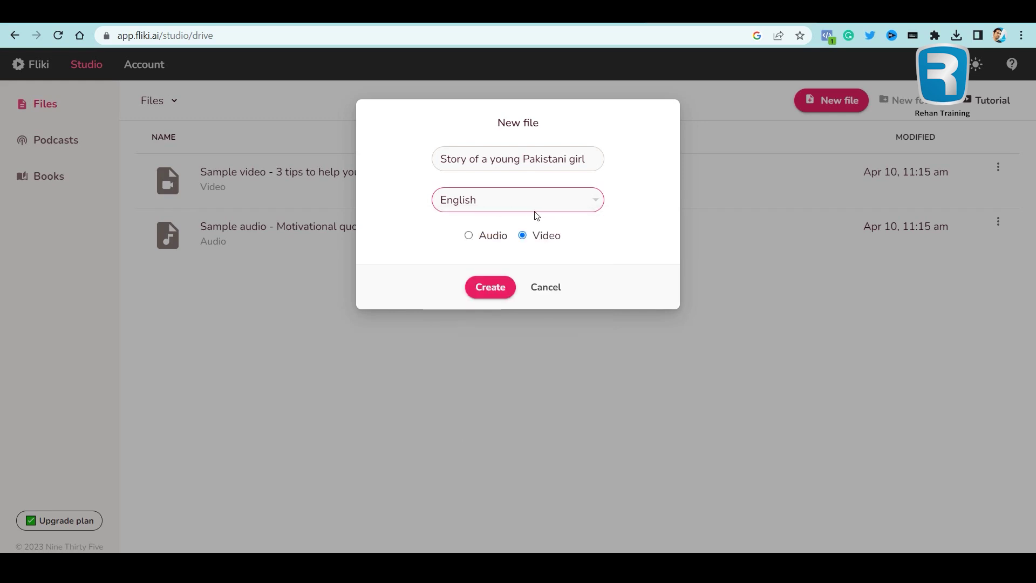
click(469, 238)
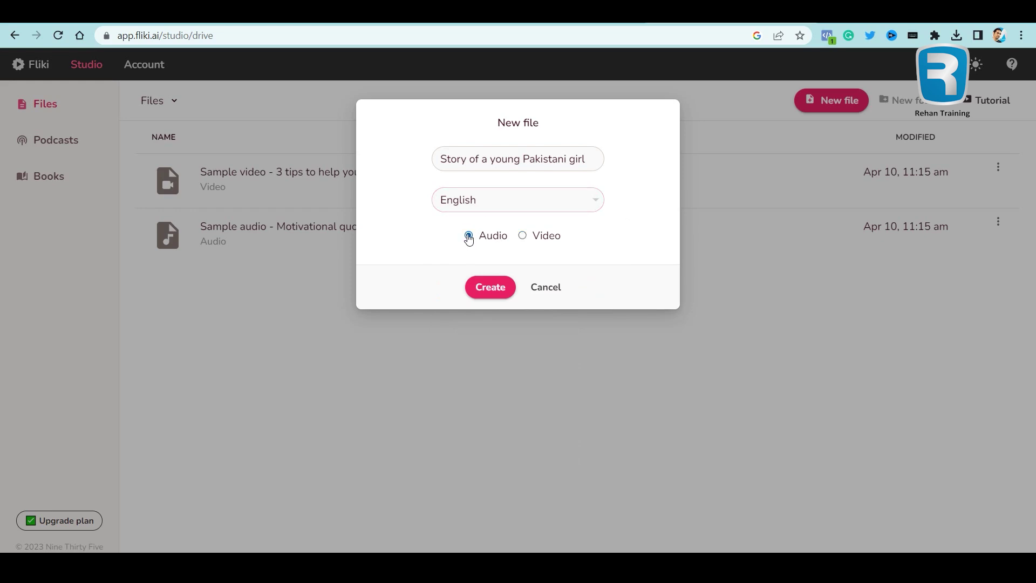
click(491, 288)
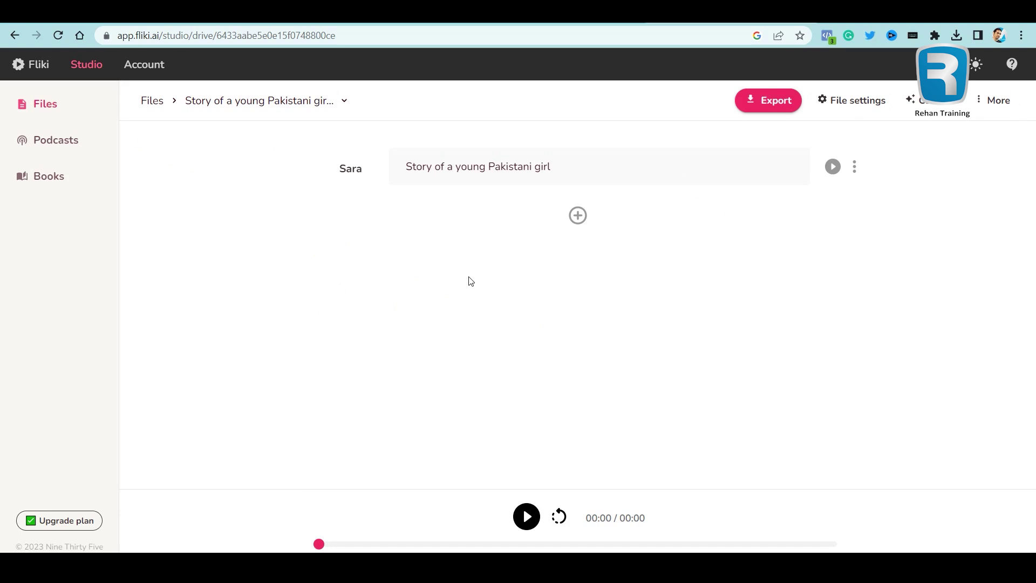
Add a new section below the title and paste the entire story from script.txt in Notepad into it.
click(577, 215)
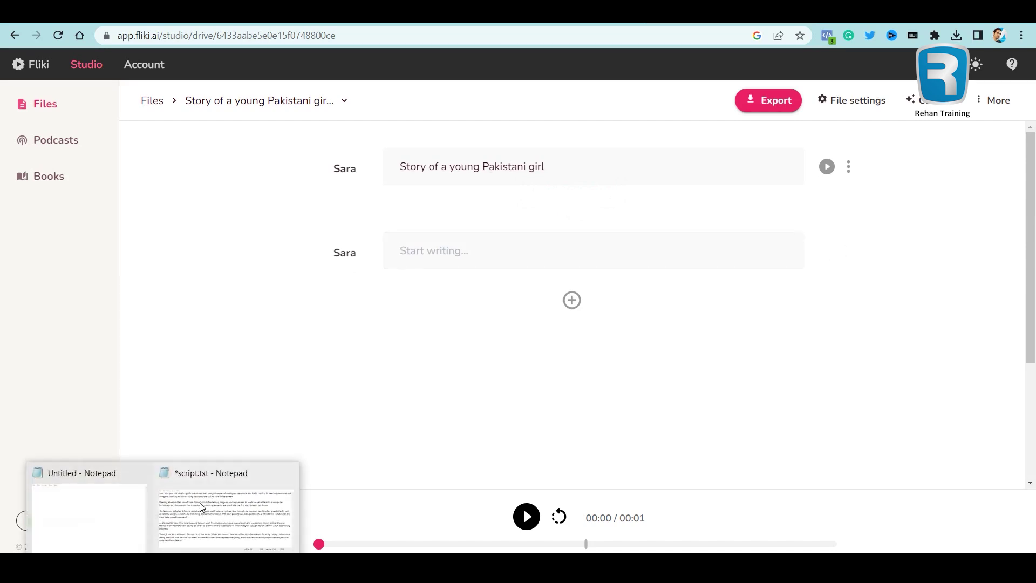
click(210, 509)
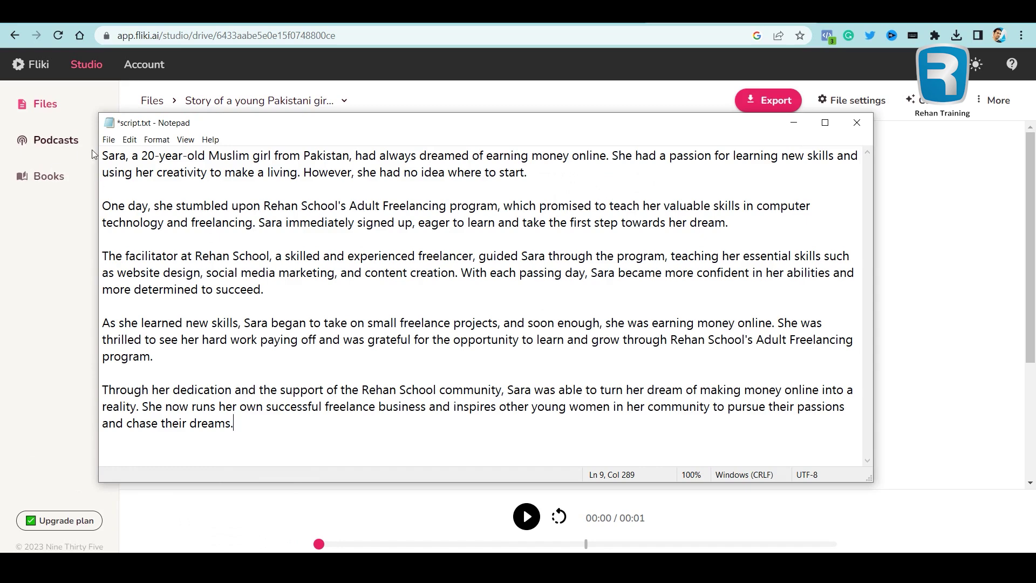
key(ctrl+a)
key(ctrl+c)
key(alt+Tab)
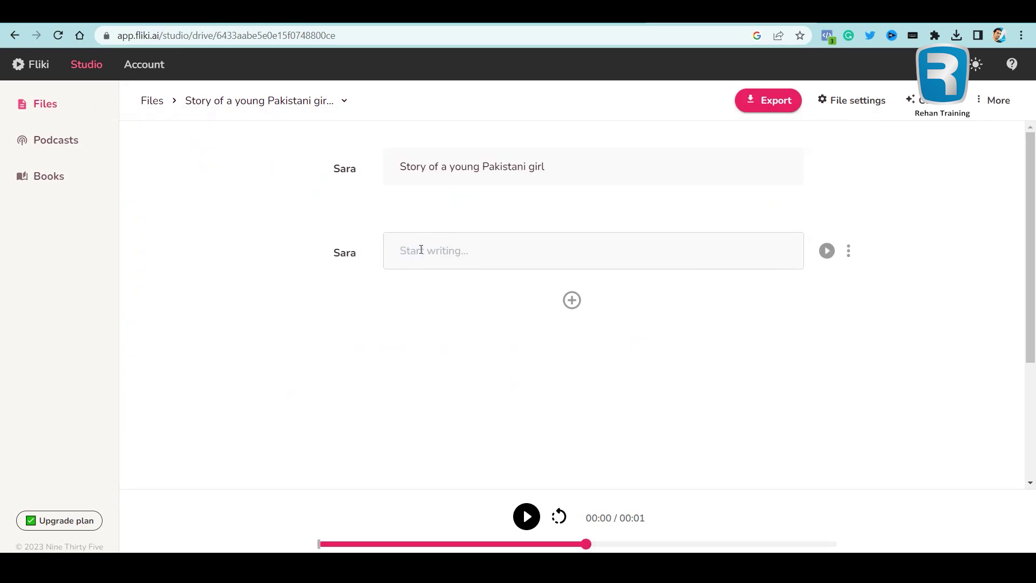
click(421, 249)
key(ctrl+v)
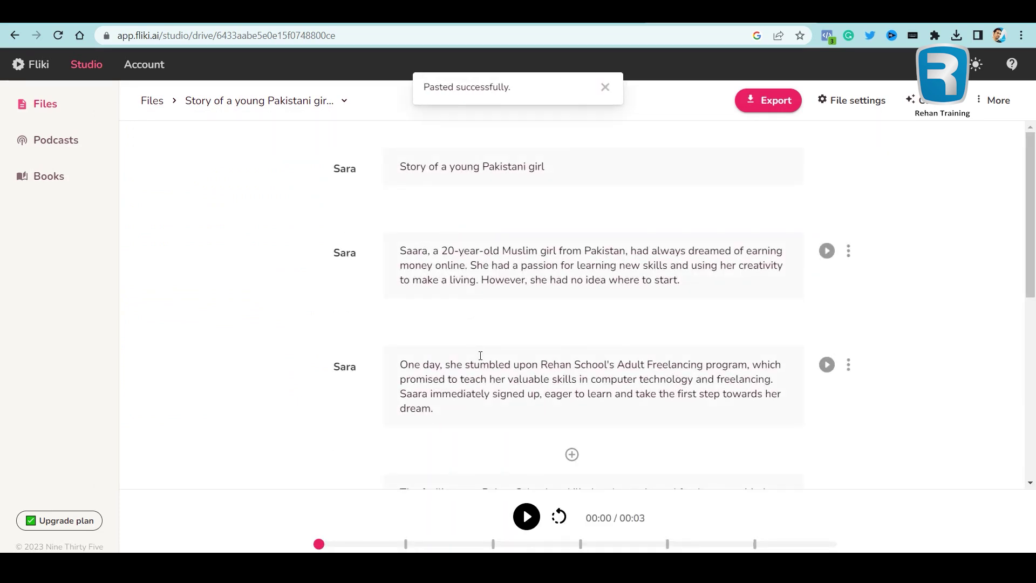
Look through the pasted story sections and play the AI narration to check how it sounds.
scroll(518, 257, down, 1)
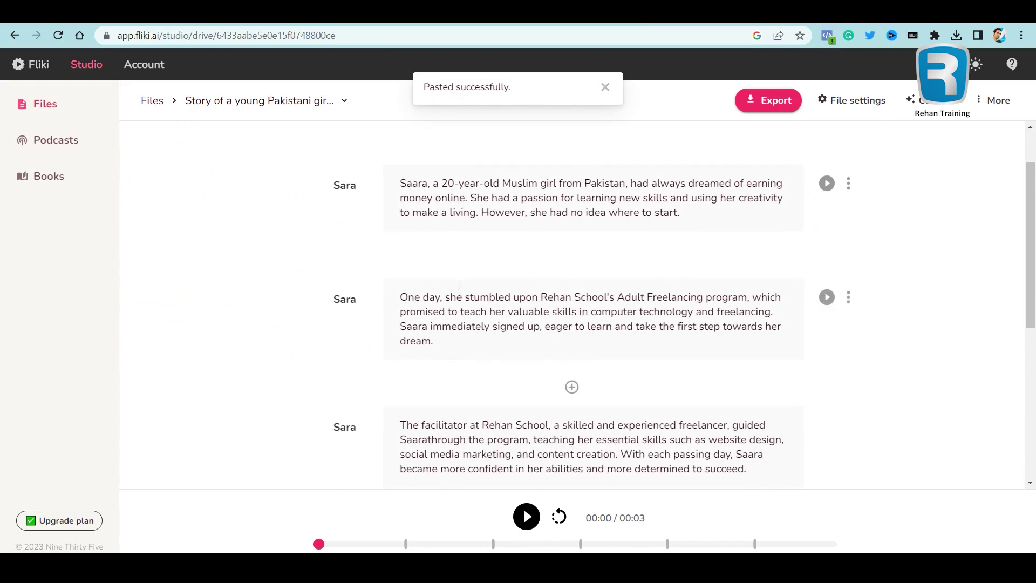
scroll(459, 285, down, 2)
scroll(458, 285, down, 3)
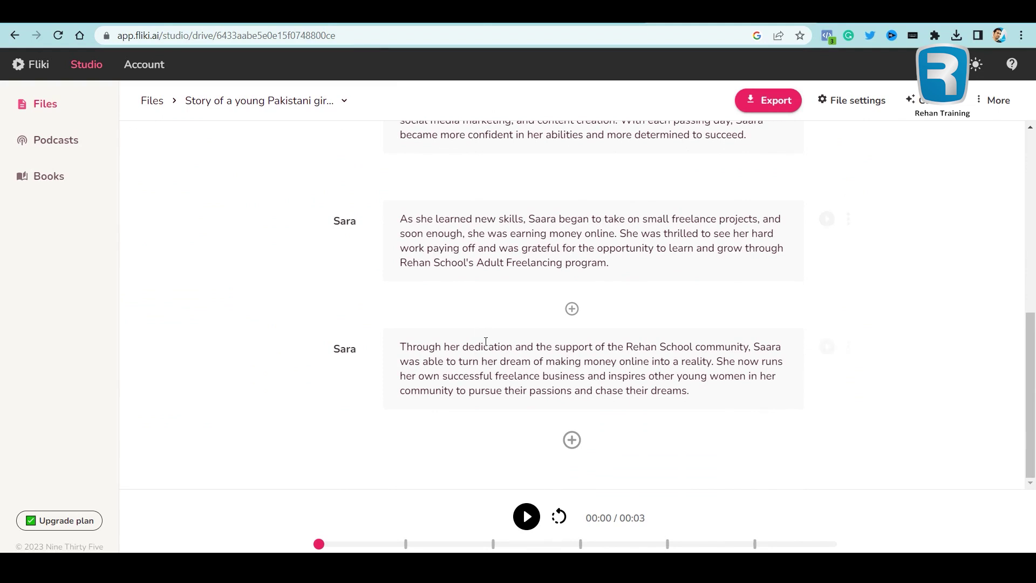
scroll(672, 328, up, 7)
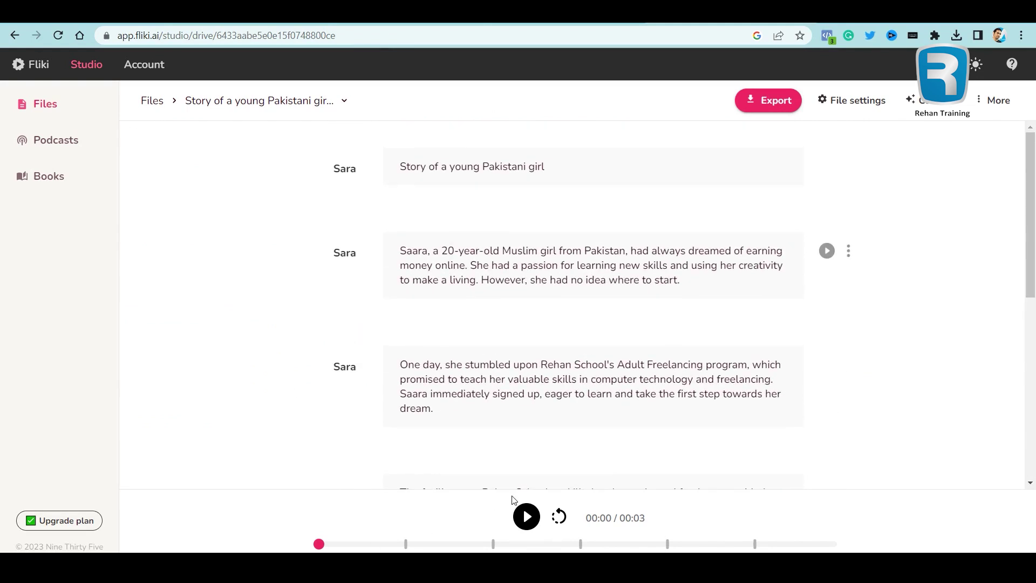
click(527, 516)
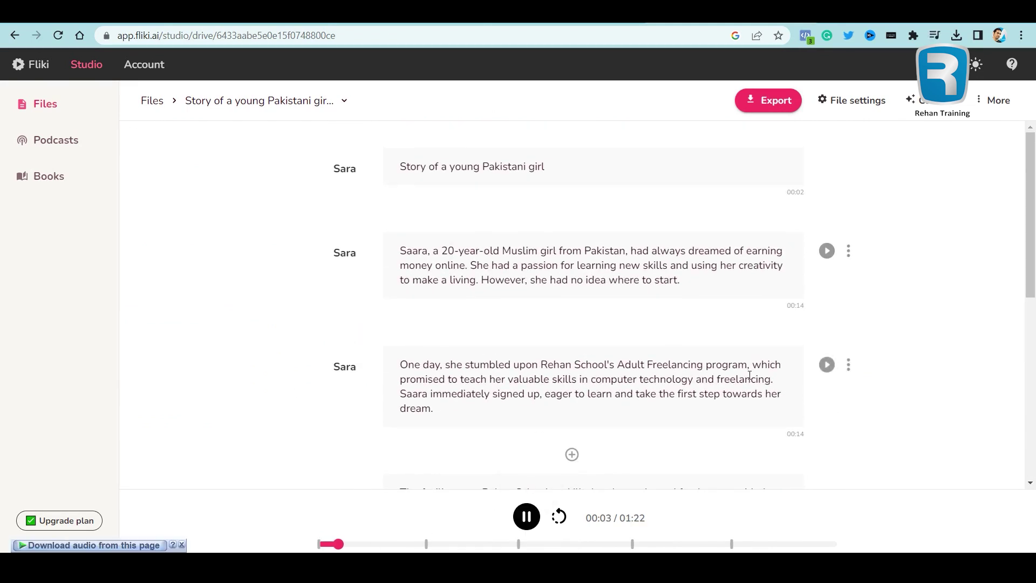
scroll(623, 375, down, 8)
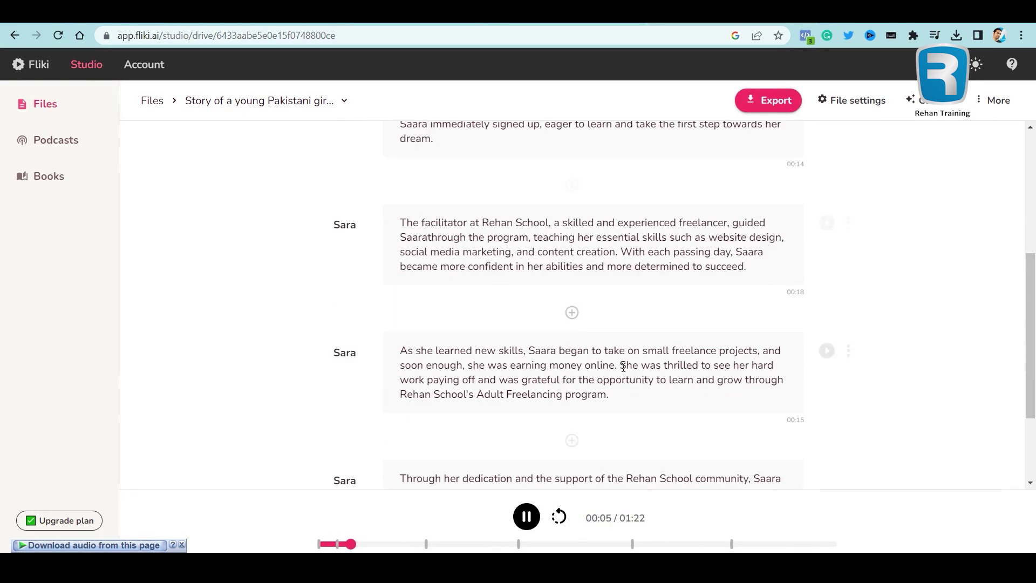
scroll(667, 375, up, 8)
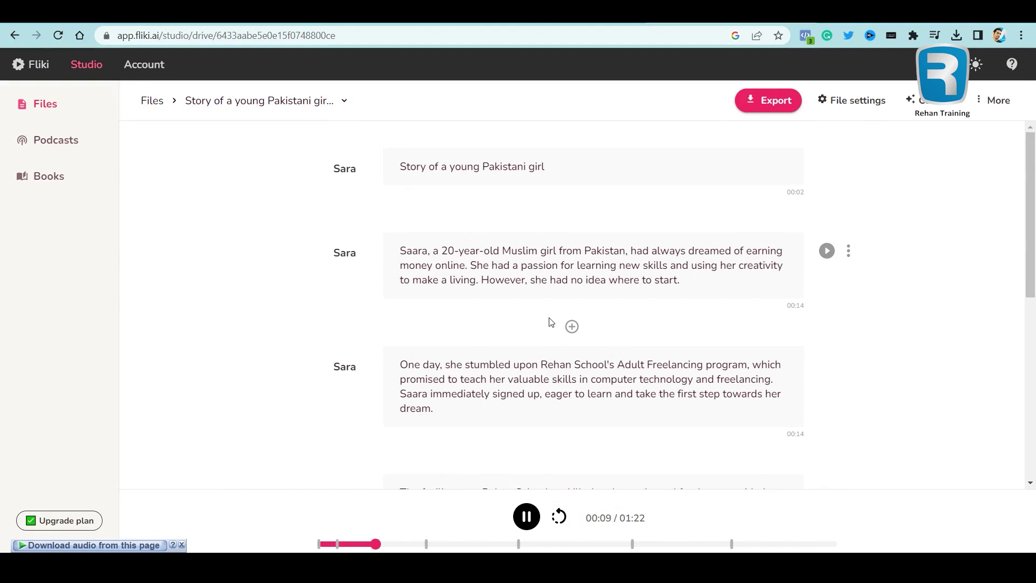
scroll(566, 334, down, 8)
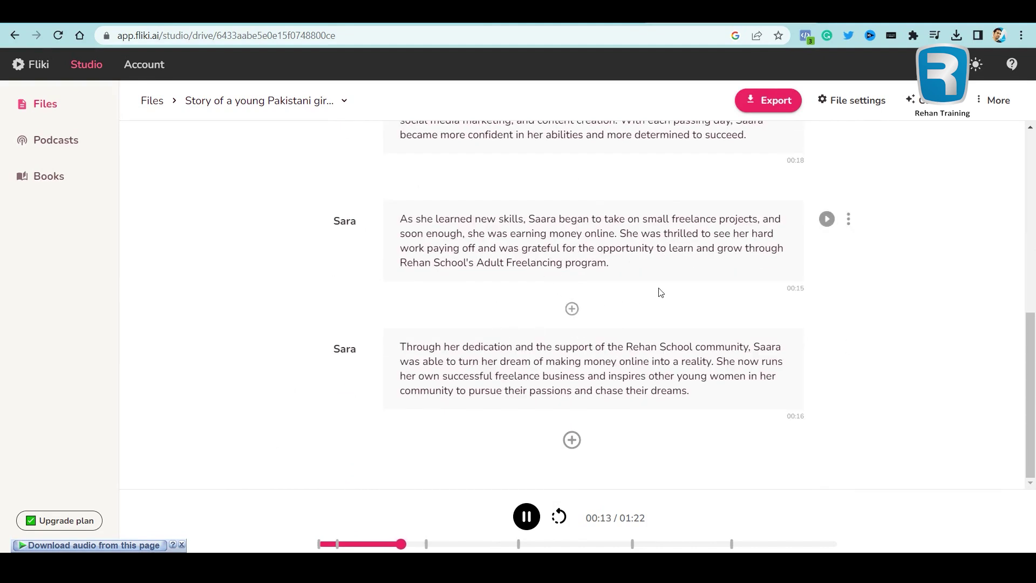
Export the narration and save it as story-of-a-young-pakistani-girl.mp3 in the "Story of a young girl" folder.
click(775, 104)
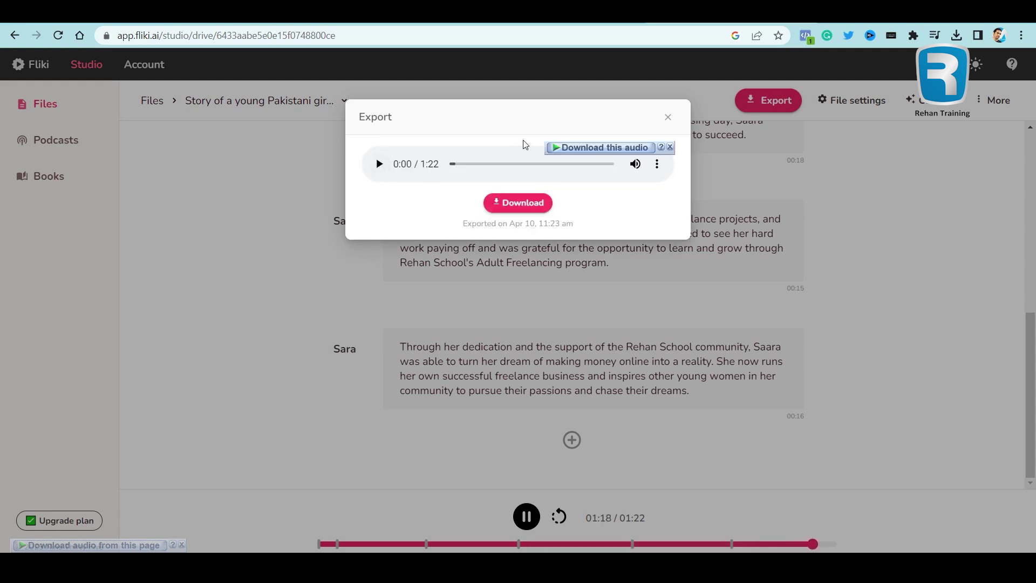
click(516, 205)
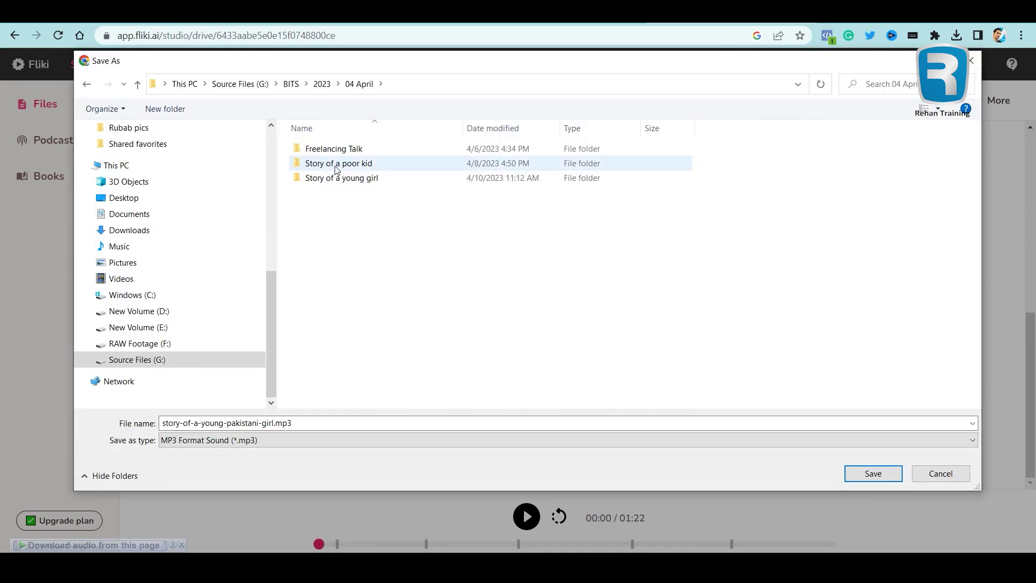
double_click(342, 178)
click(873, 473)
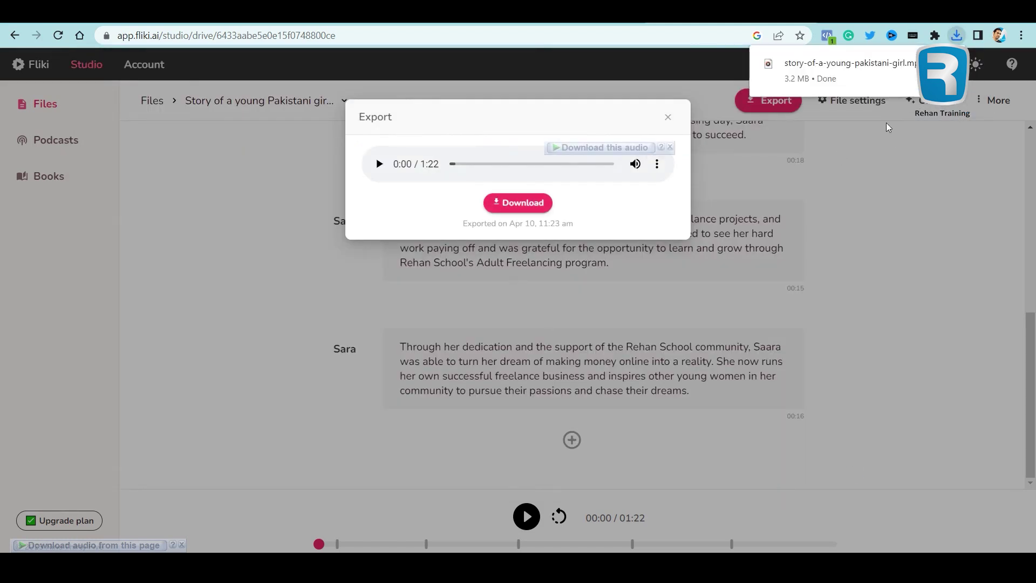
click(668, 117)
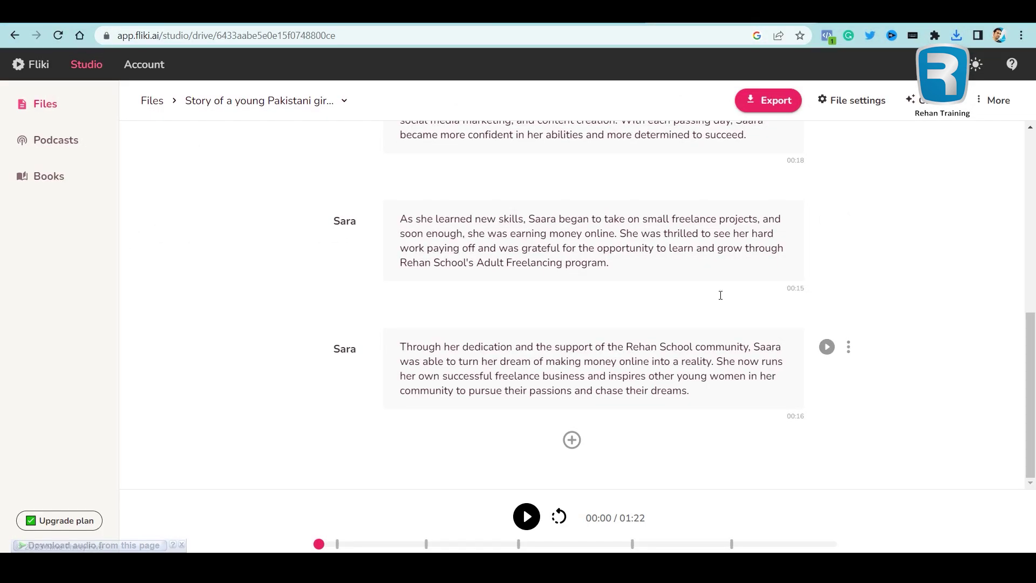
Search the web for "adobe firefly" in a new tab and enter the beta from Adobe's Firefly page.
key(ctrl+t)
text(a)
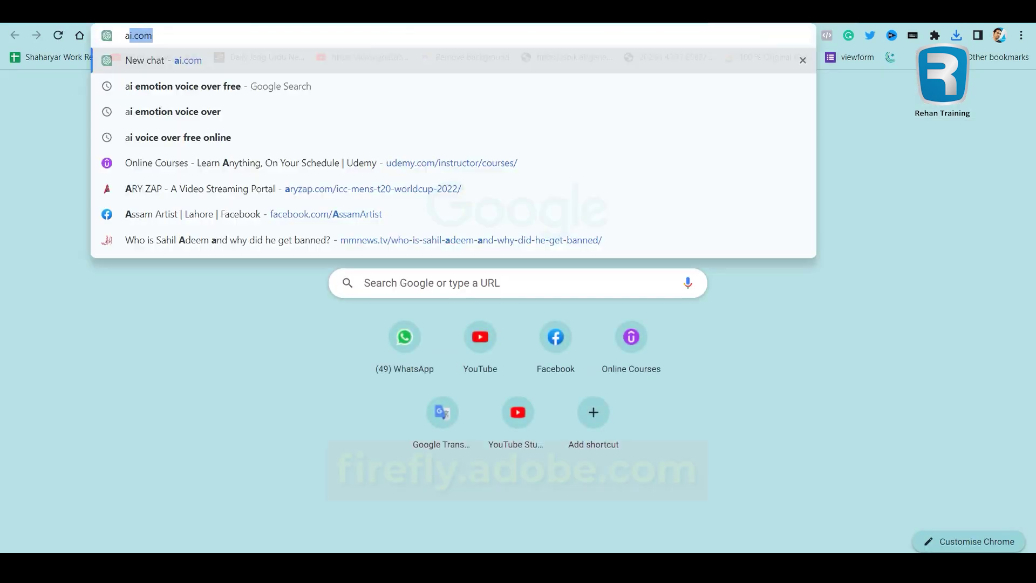
text(dobe firefly)
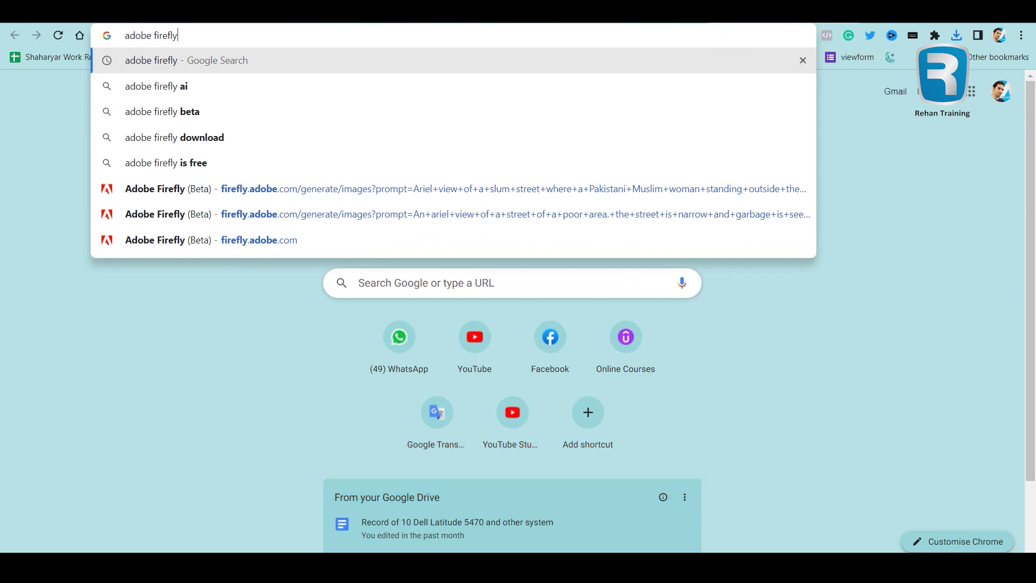
key(Return)
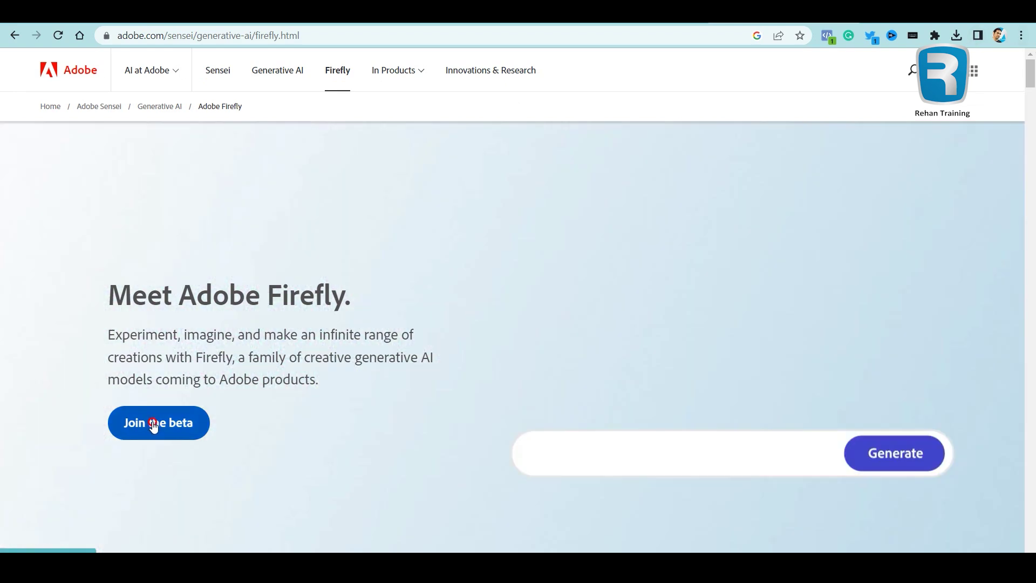
click(154, 425)
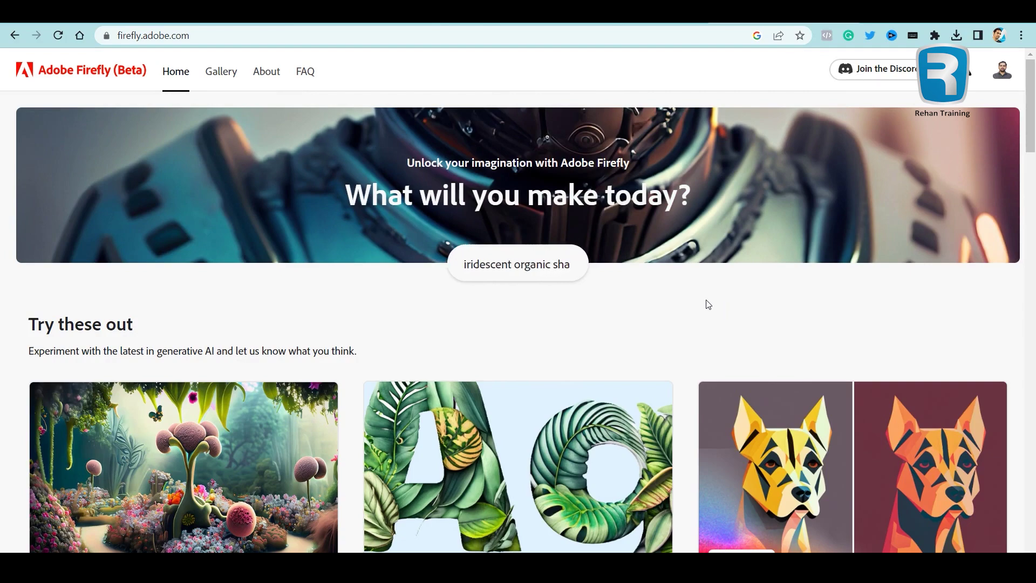
Look over the tools and samples on the Firefly home page and open the Text to image generator.
scroll(671, 294, down, 2)
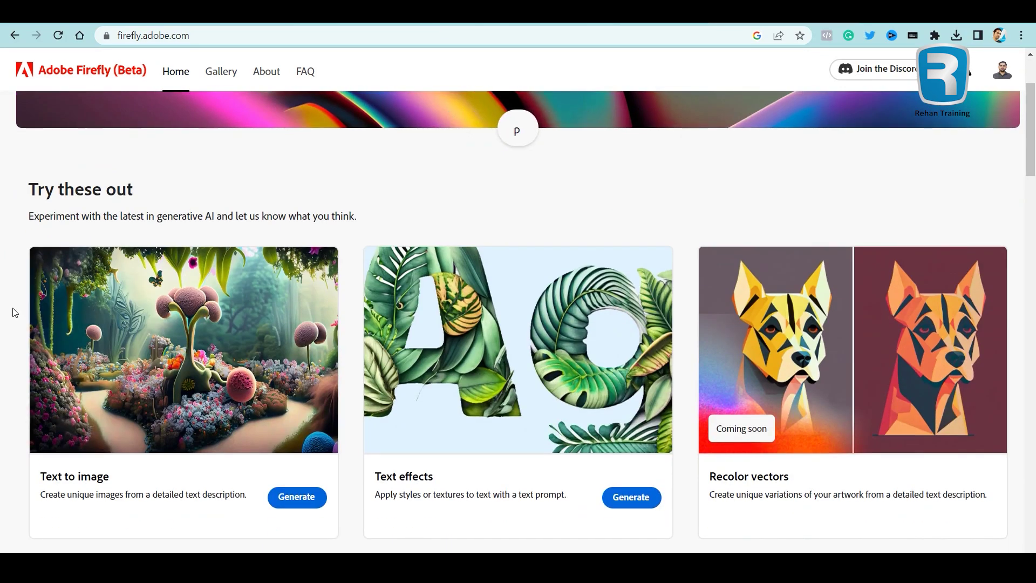
scroll(14, 313, down, 1)
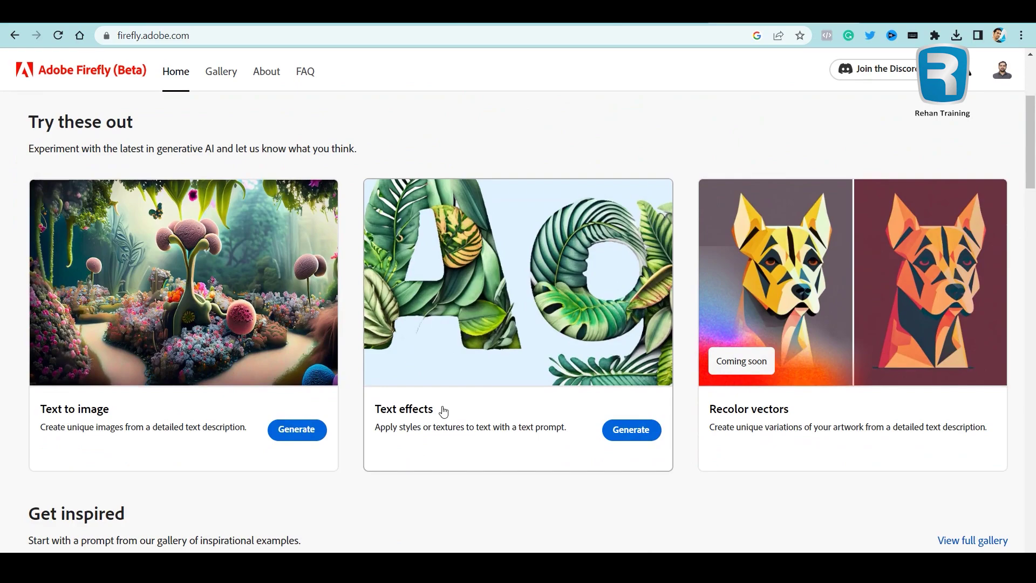
scroll(863, 371, down, 3)
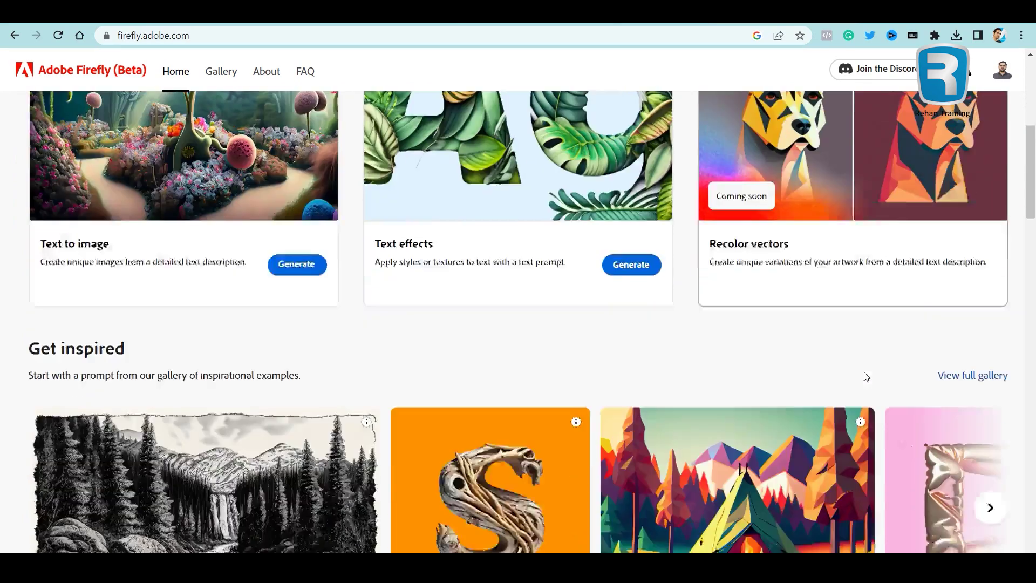
scroll(861, 367, down, 3)
scroll(860, 367, down, 3)
scroll(860, 364, down, 4)
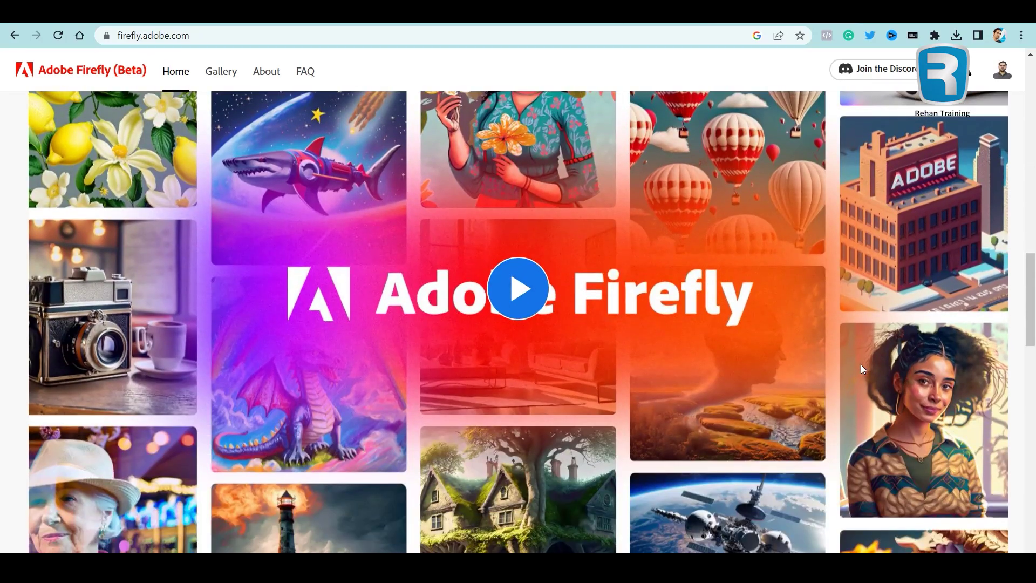
scroll(859, 364, up, 1)
scroll(859, 364, up, 15)
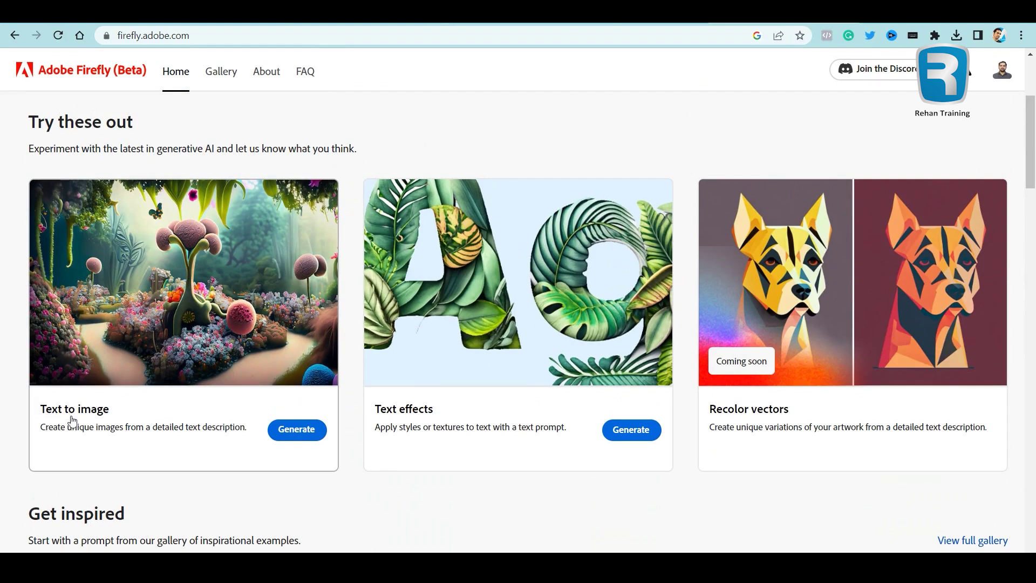
click(299, 430)
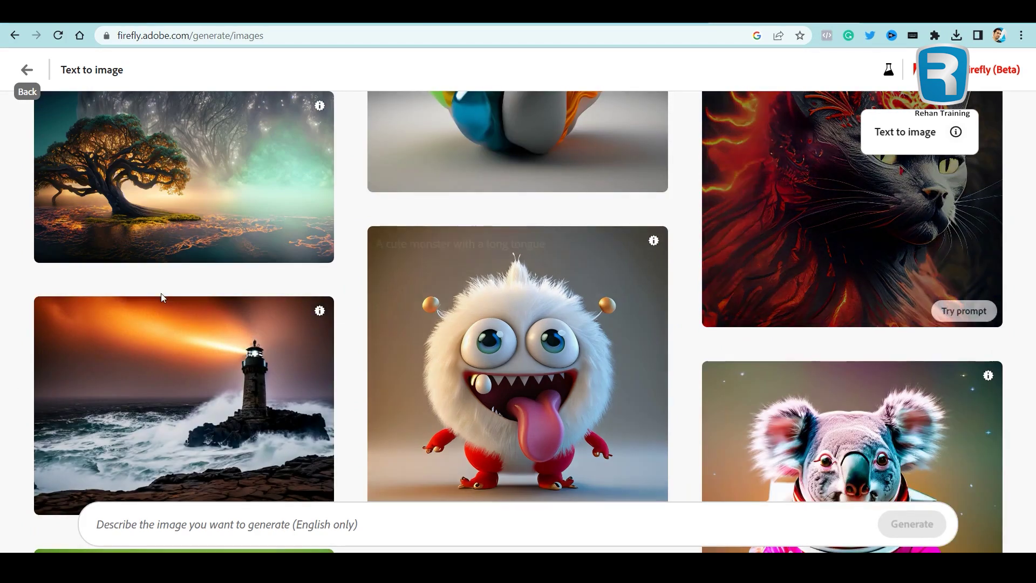
Browse the Text to image sample gallery, examining the prompts behind the images and the field for describing a new image.
scroll(358, 334, up, 1)
scroll(359, 334, up, 12)
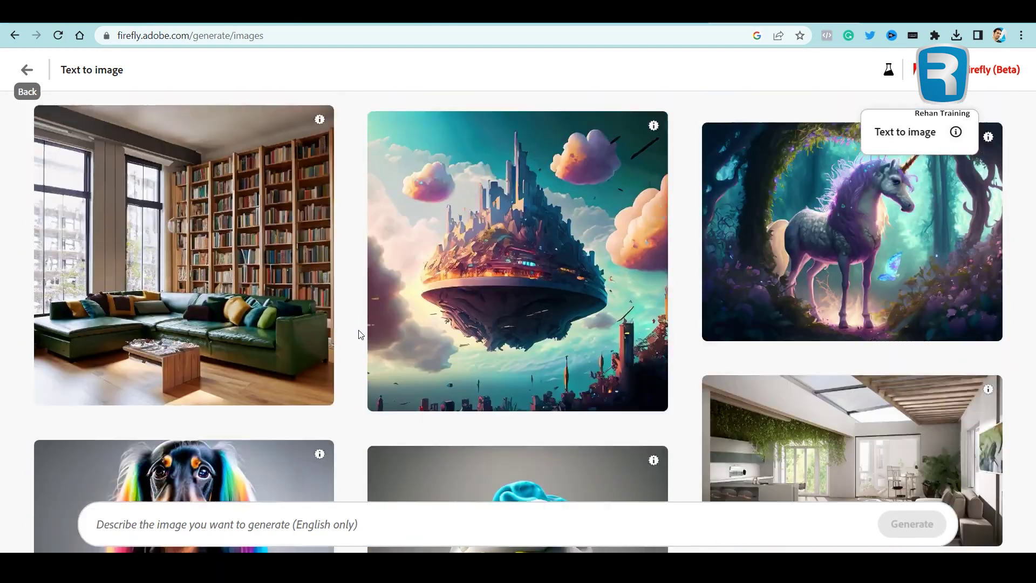
scroll(360, 334, down, 10)
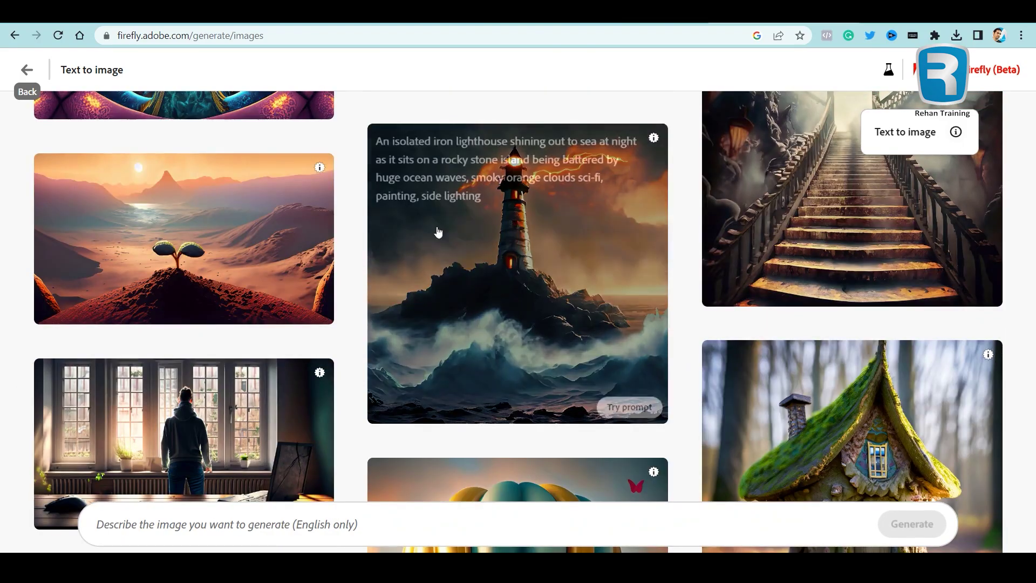
scroll(437, 231, down, 5)
scroll(505, 269, up, 10)
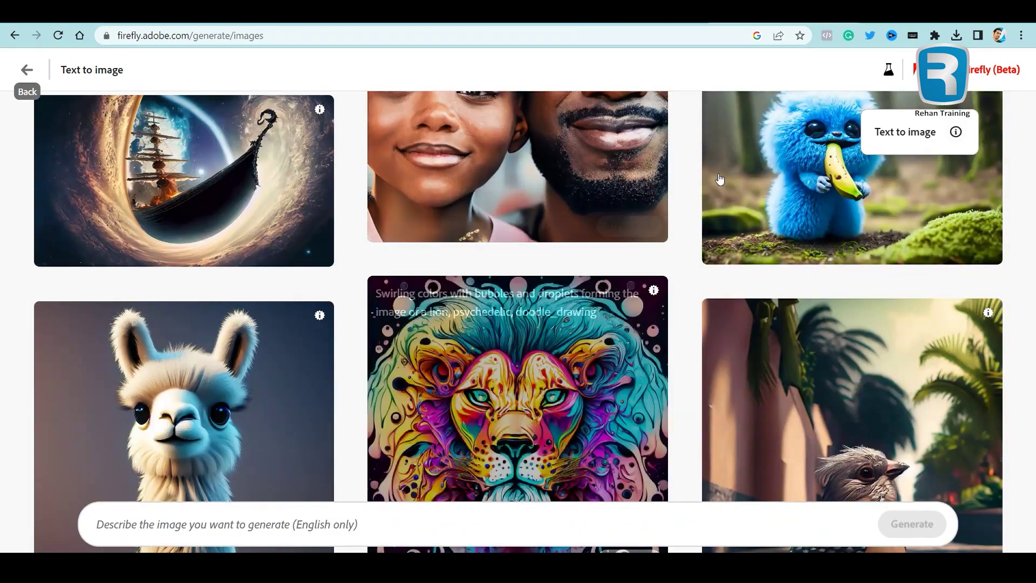
scroll(637, 231, up, 5)
scroll(760, 356, up, 10)
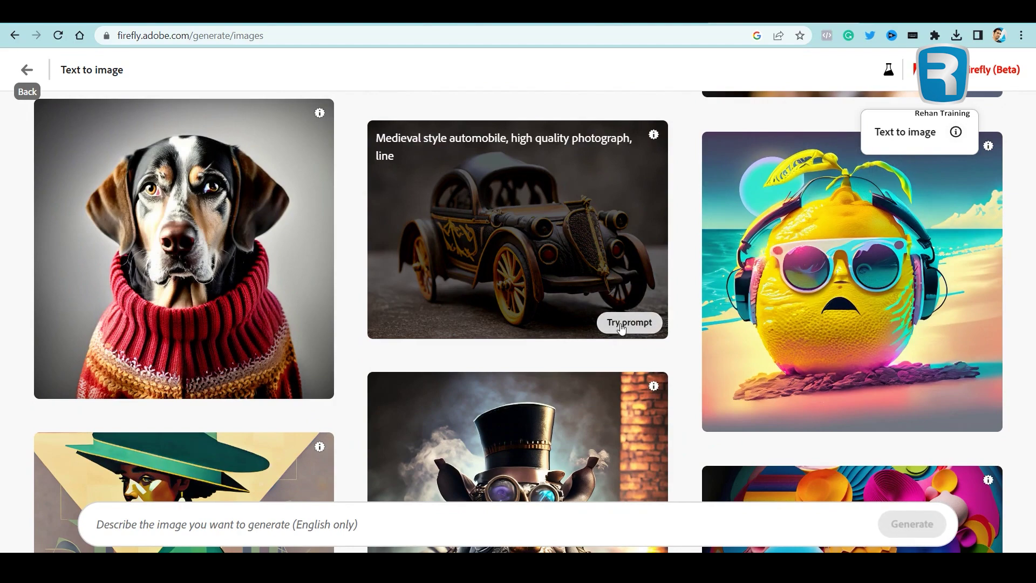
scroll(851, 297, up, 3)
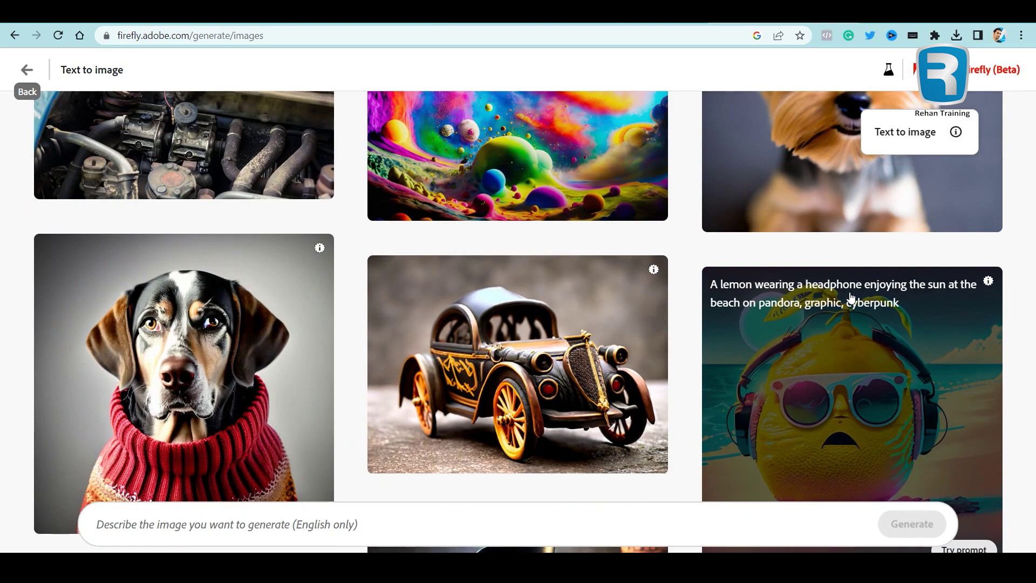
scroll(851, 297, down, 1)
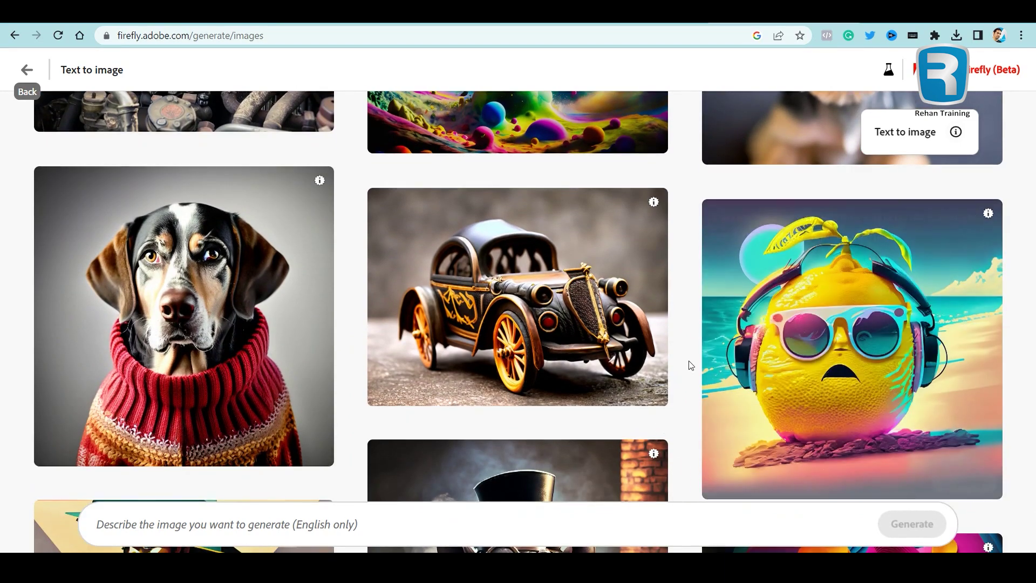
mouse_move(713, 223)
scroll(465, 316, up, 10)
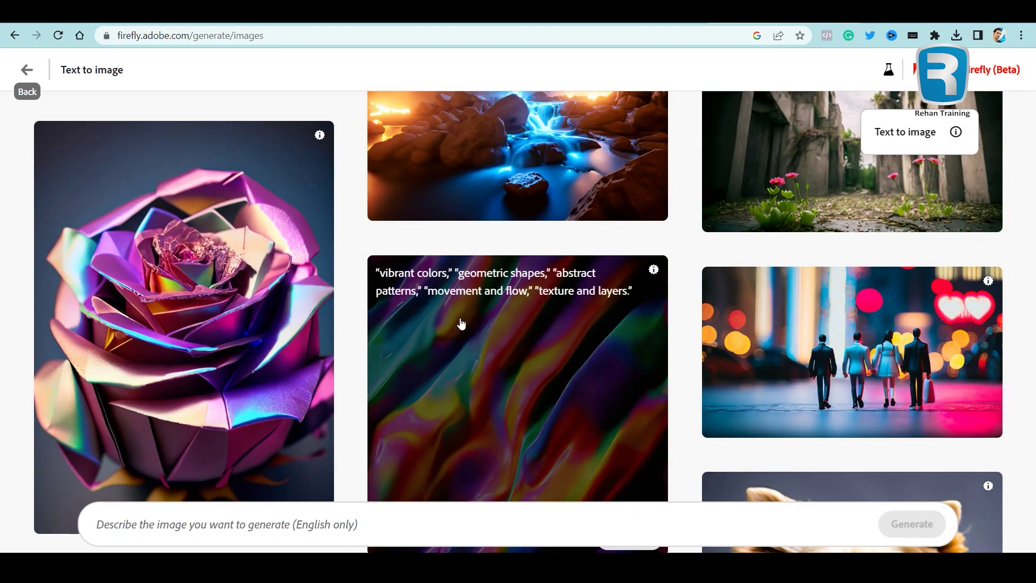
scroll(462, 347, up, 3)
scroll(463, 346, down, 10)
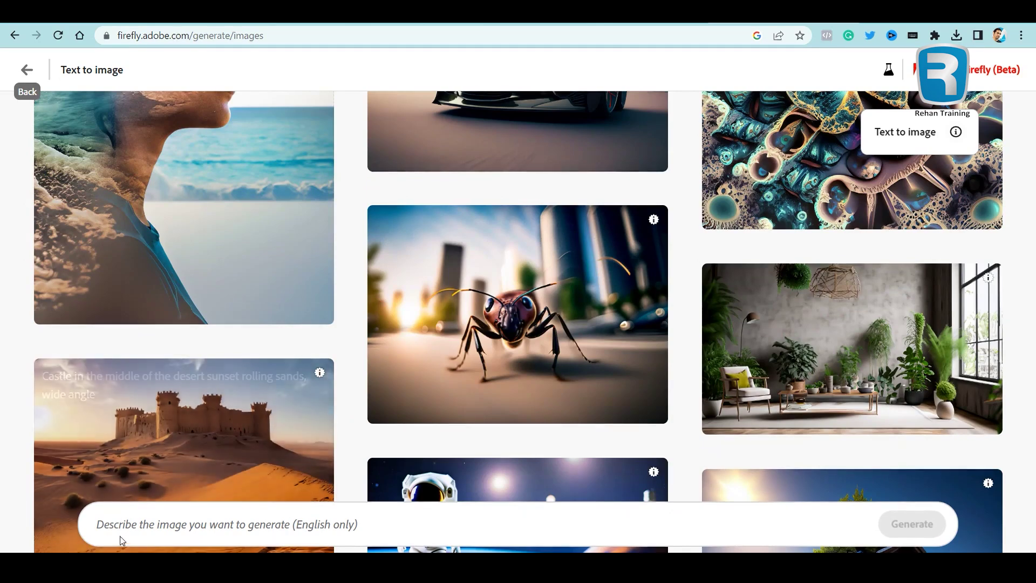
click(119, 525)
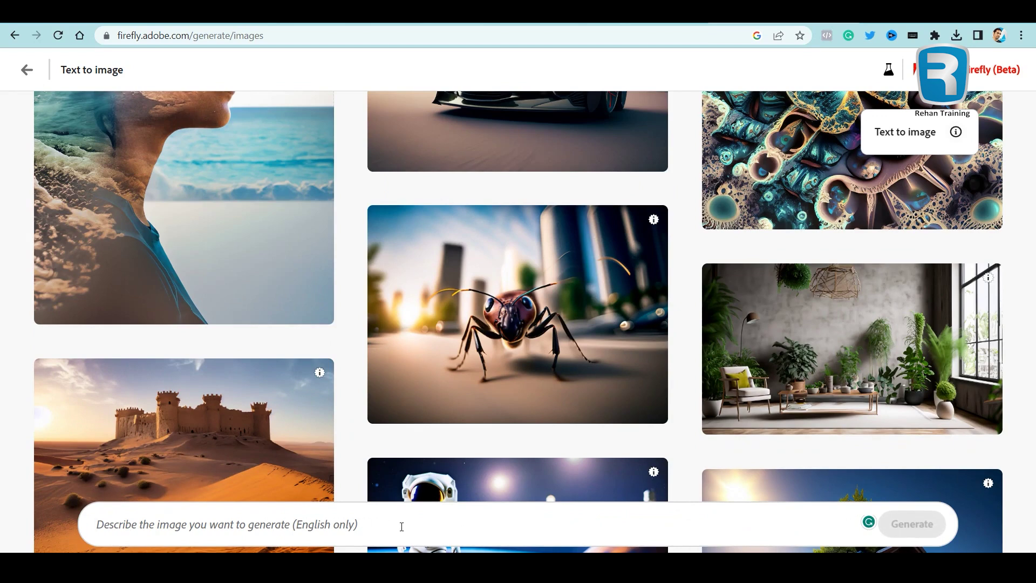
mouse_move(464, 330)
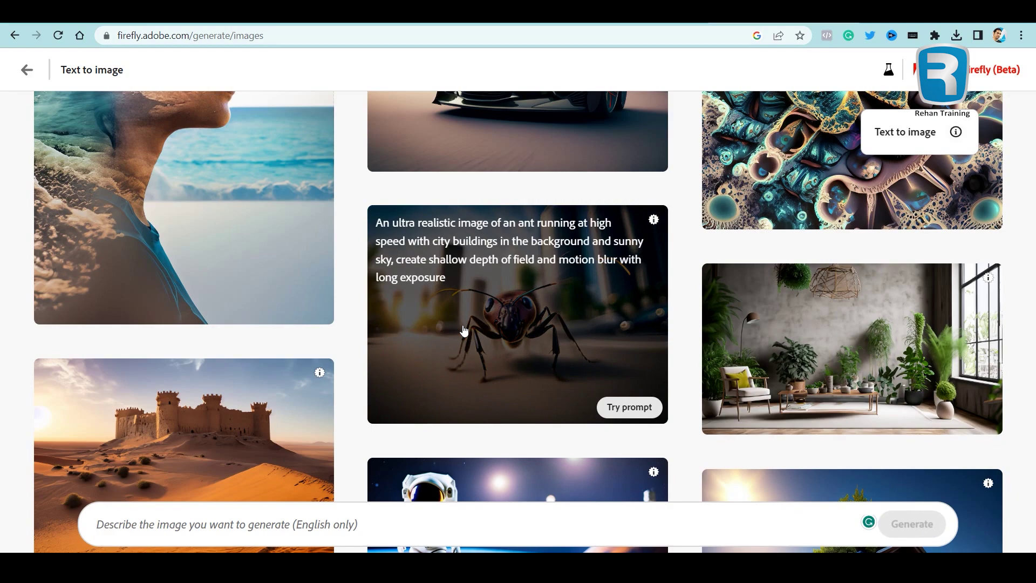
Switch to the story script in Notepad and examine its opening sentence as the basis for the first image.
scroll(464, 330, up, 15)
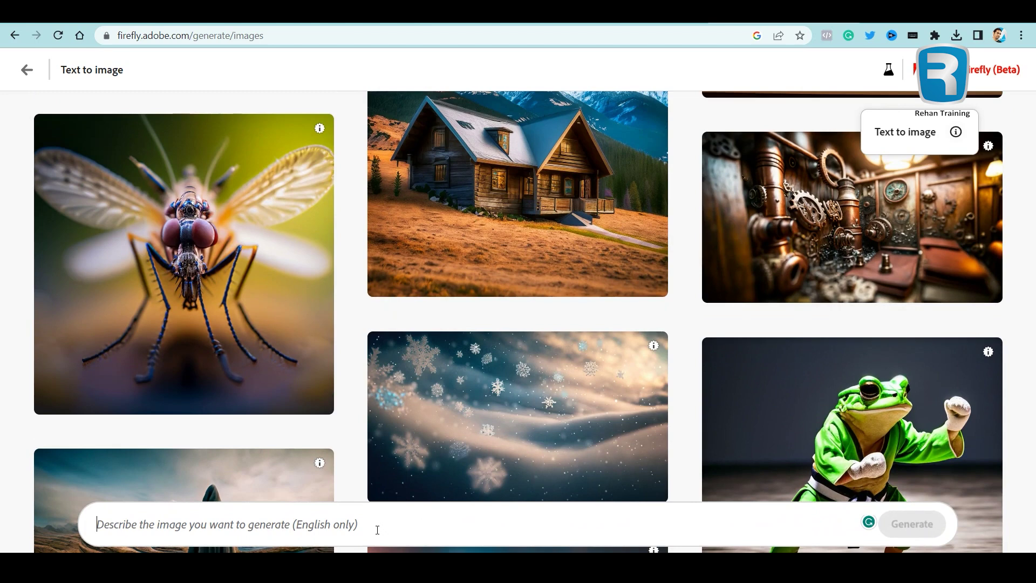
mouse_move(250, 551)
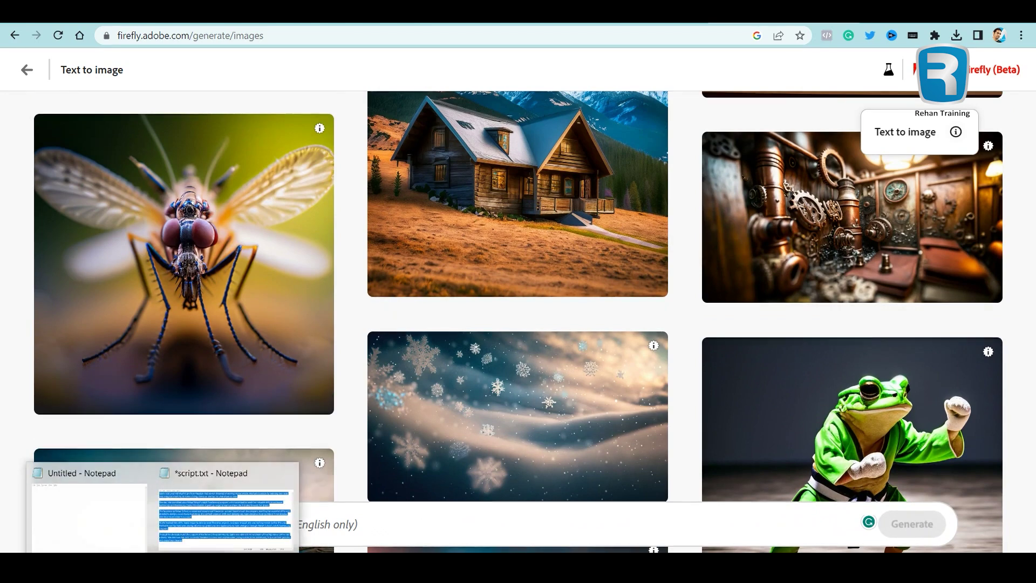
click(278, 515)
click(305, 255)
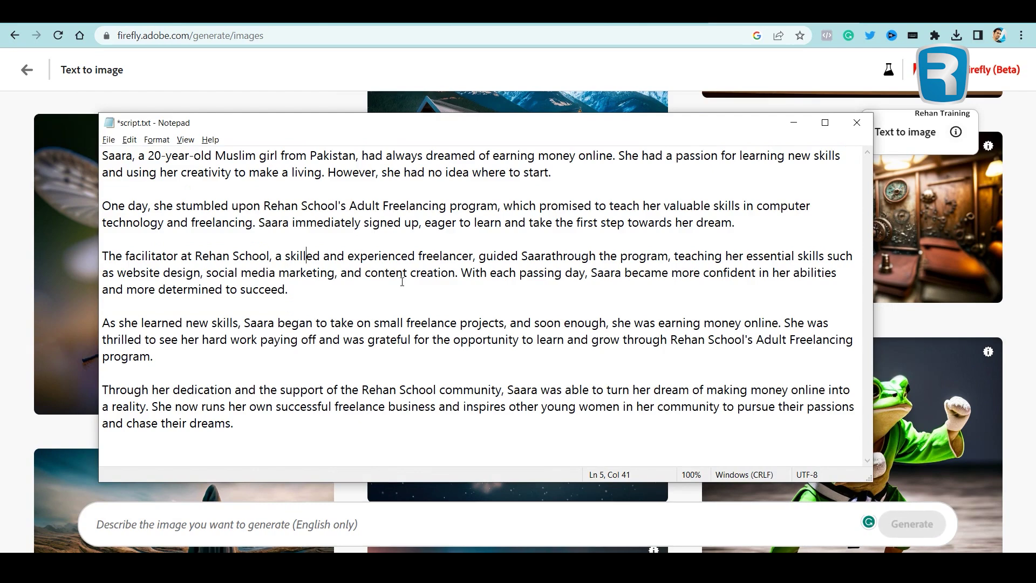
click(302, 522)
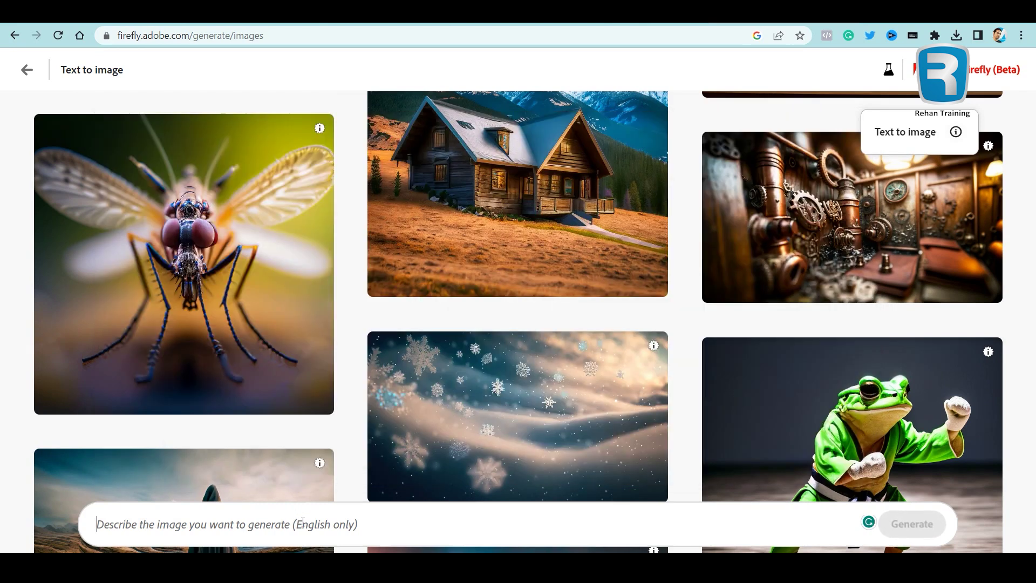
key(alt+Tab)
click(162, 173)
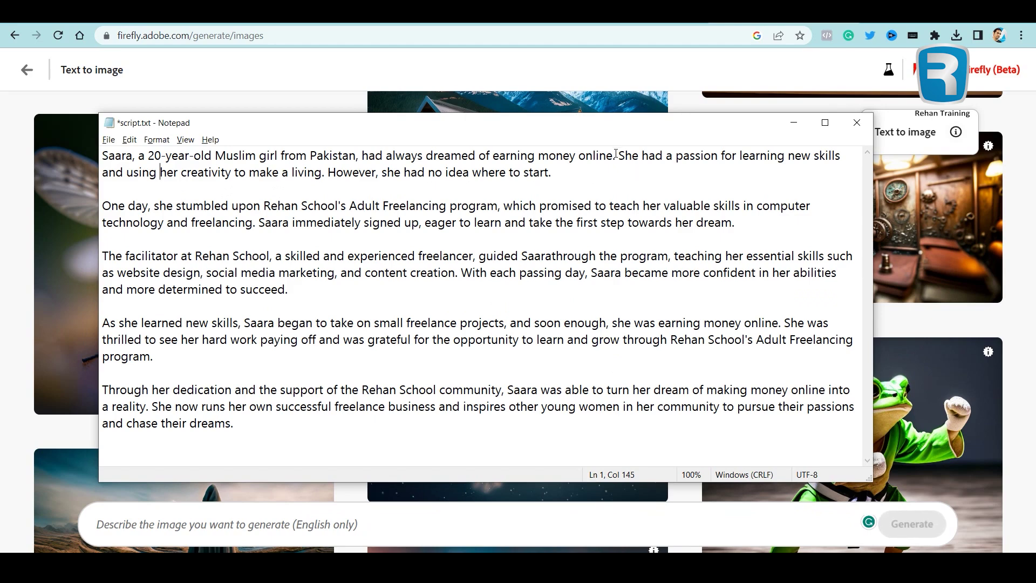
drag(619, 156, 87, 152)
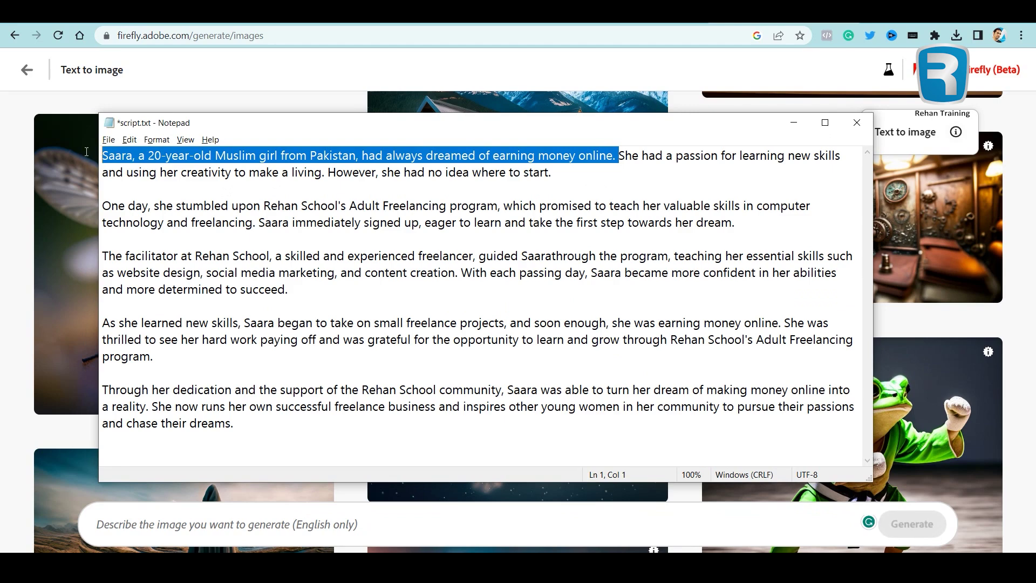
click(301, 186)
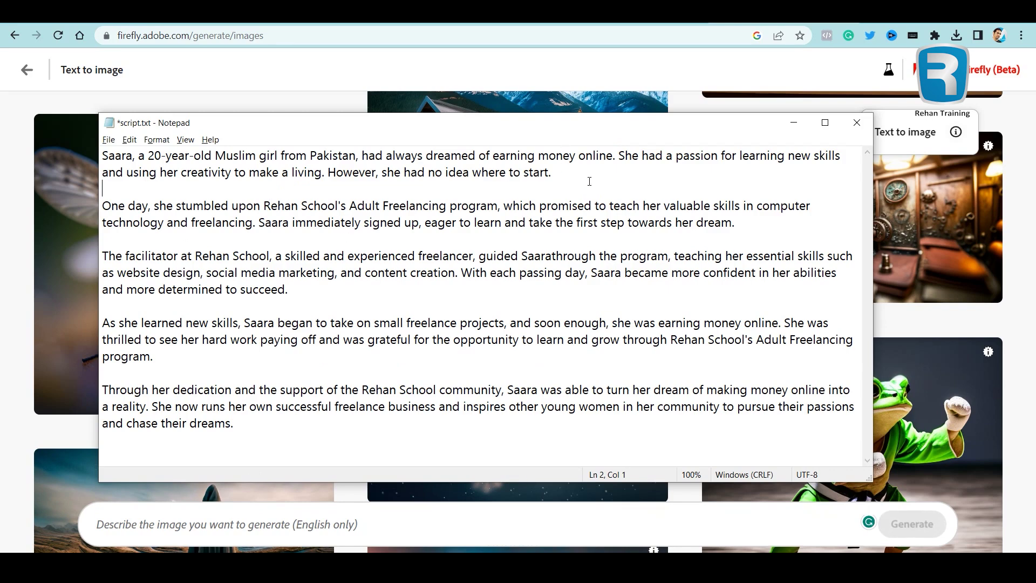
click(613, 160)
Start the Firefly image prompt with "A 20 year old Pakistani Muslim girl sitting on her bed, thinking about".
click(192, 527)
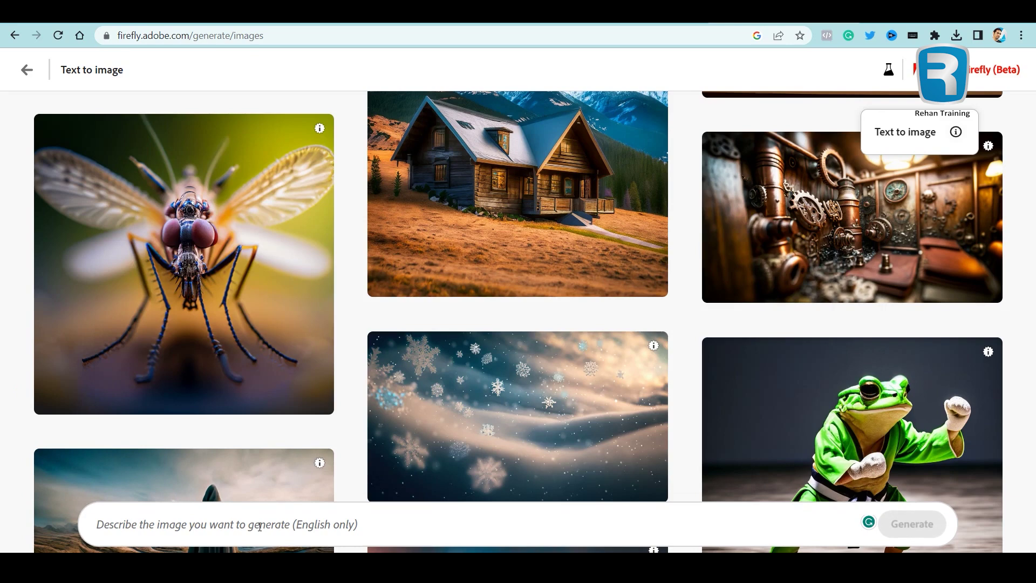
text(A 20)
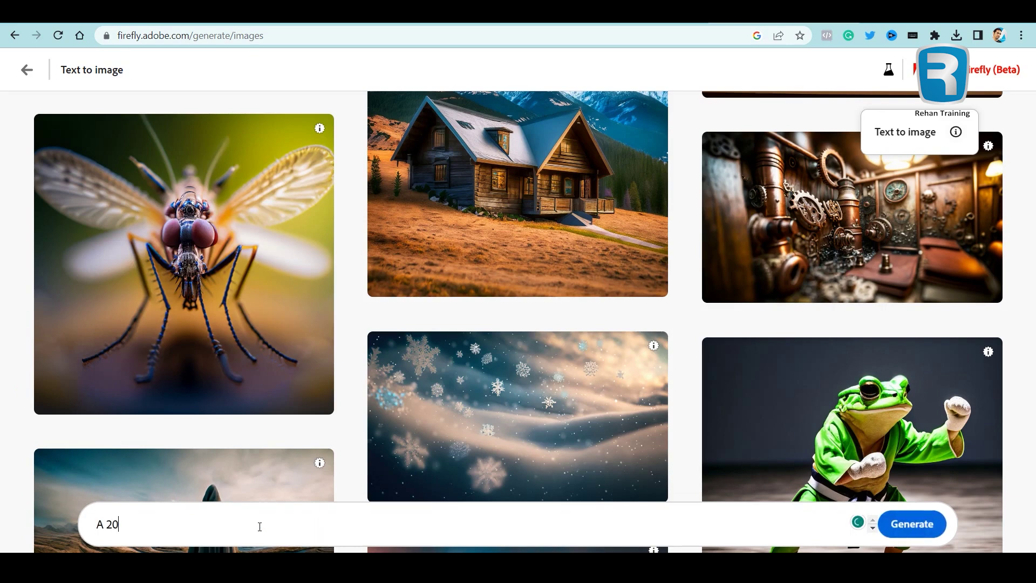
text( year old Pakistani M)
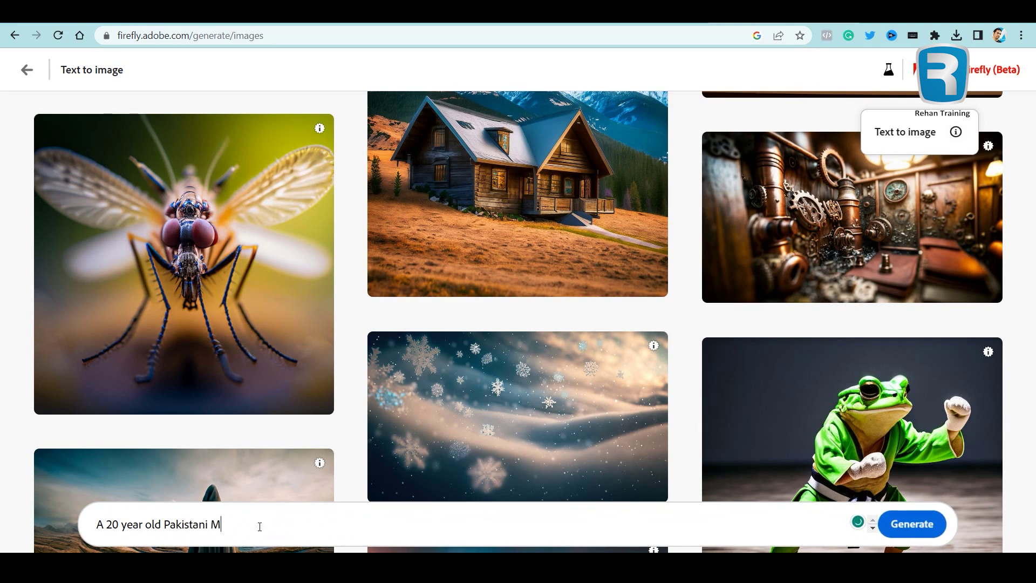
text(uslim girl sitt)
key(BackSpace)
key(BackSpace)
text(tting on her bed, thinkgin)
key(BackSpace)
key(BackSpace)
key(BackSpace)
text(ing about on)
key(BackSpace)
key(BackSpace)
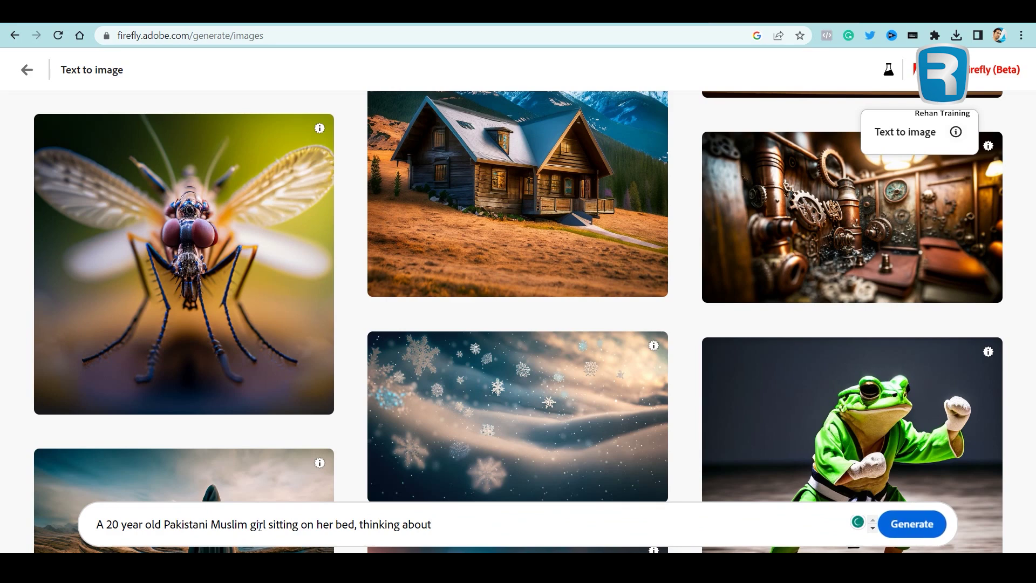
Continue the prompt with "something. The room is small, and window is open and moon light is coming through it.".
text(something. The)
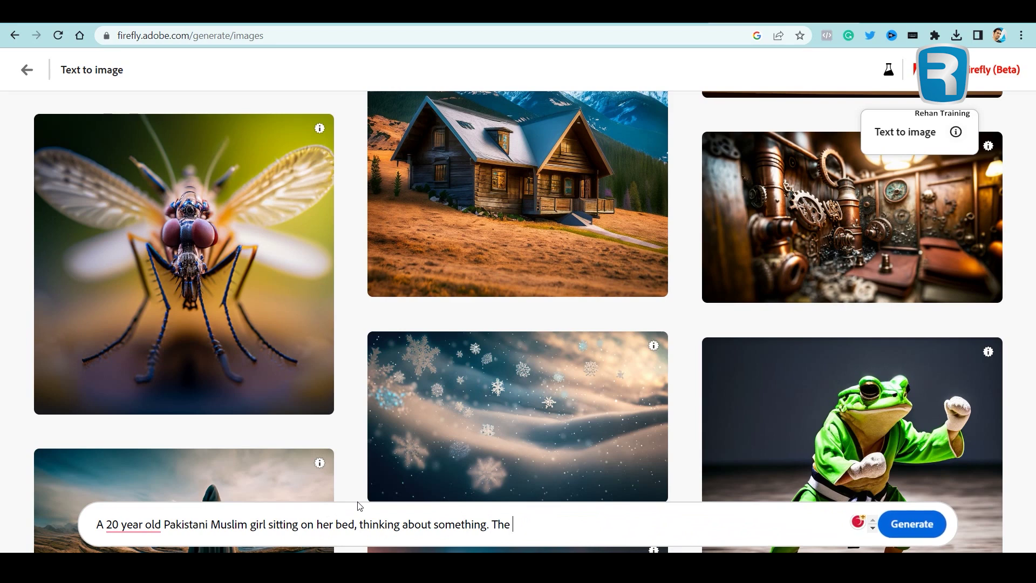
text( room is small, and wi)
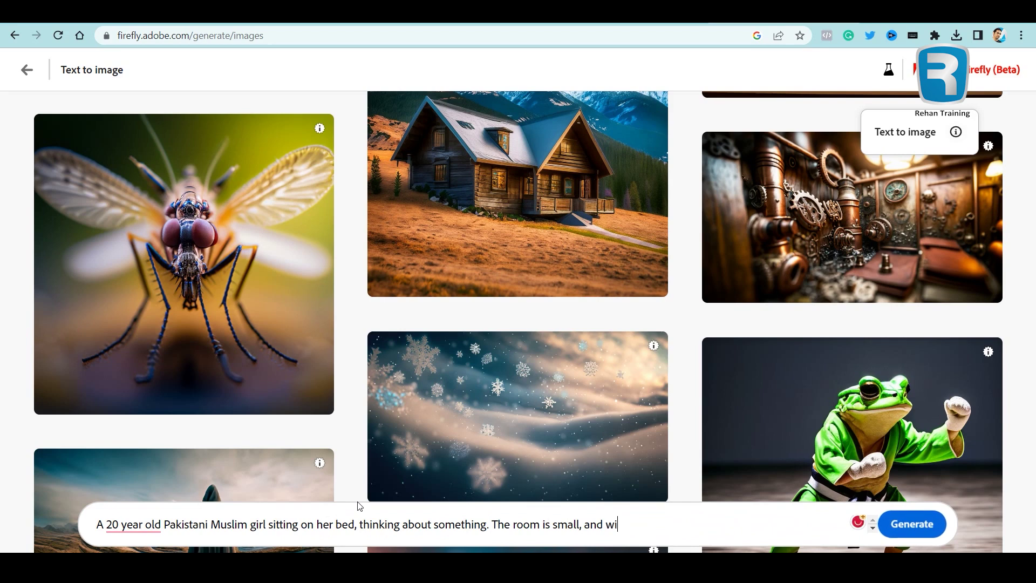
text(ndow is open and moon li)
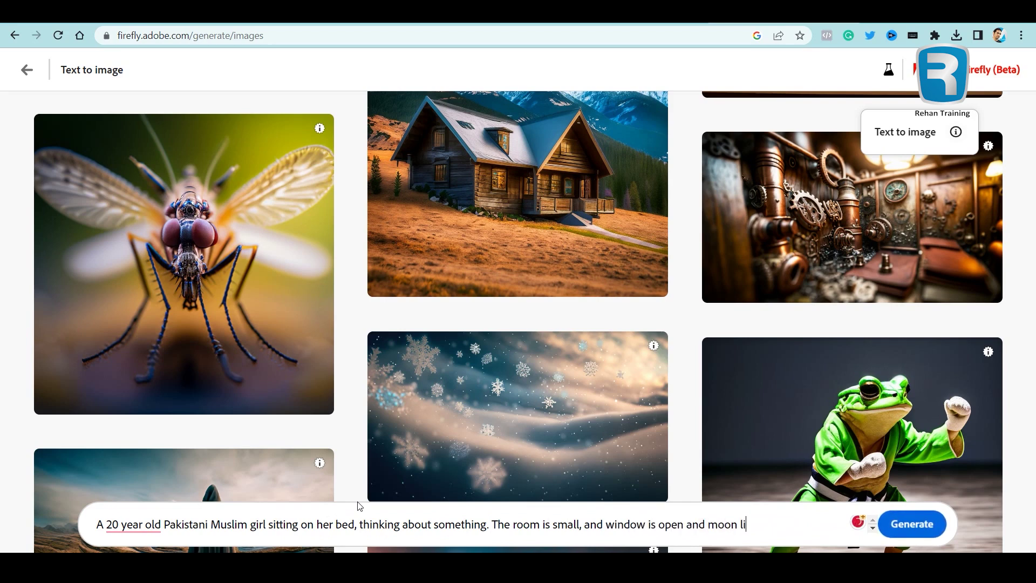
text(ght is coming through it)
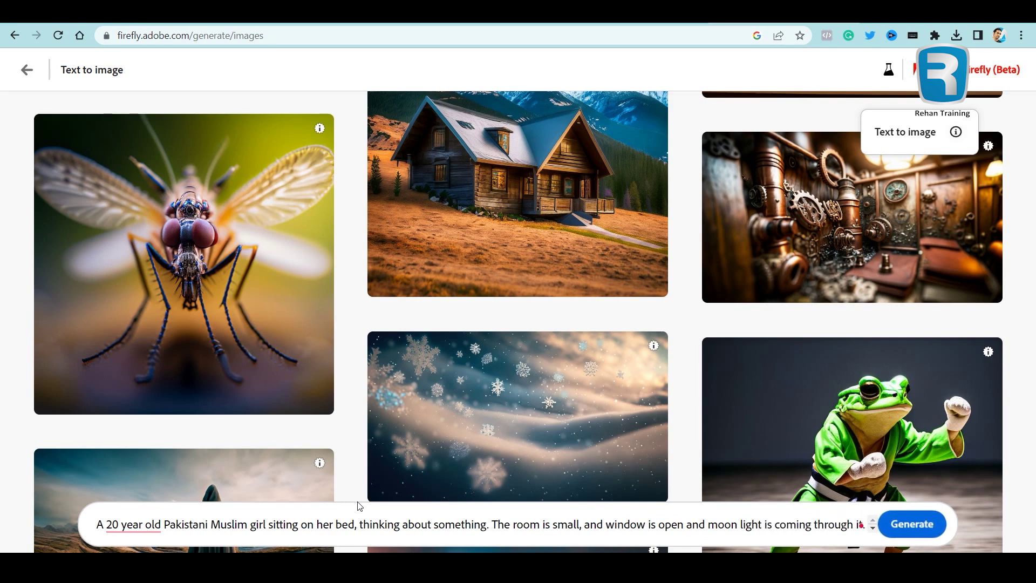
Correct the prompt to "20-year-old", "the window" and "moonlight", remove the "and" before "the window", and generate the images.
mouse_move(624, 523)
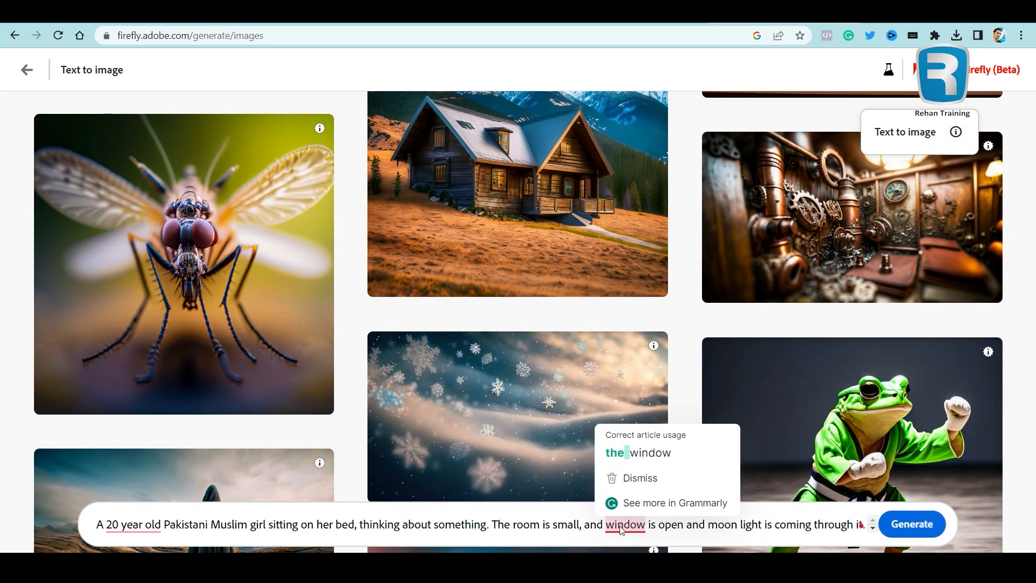
click(640, 453)
click(755, 509)
key(BackSpace)
mouse_move(145, 518)
click(145, 433)
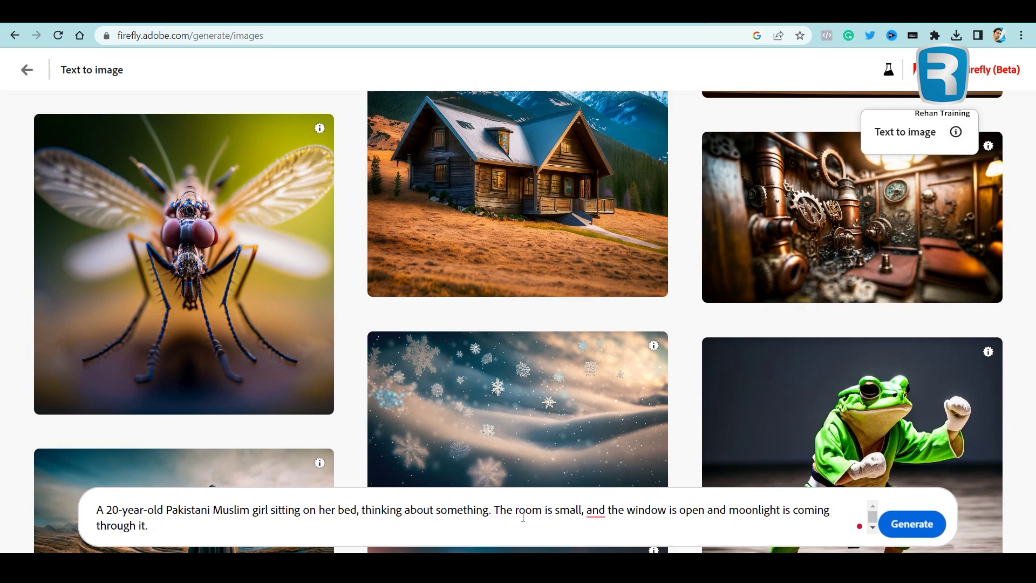
mouse_move(590, 510)
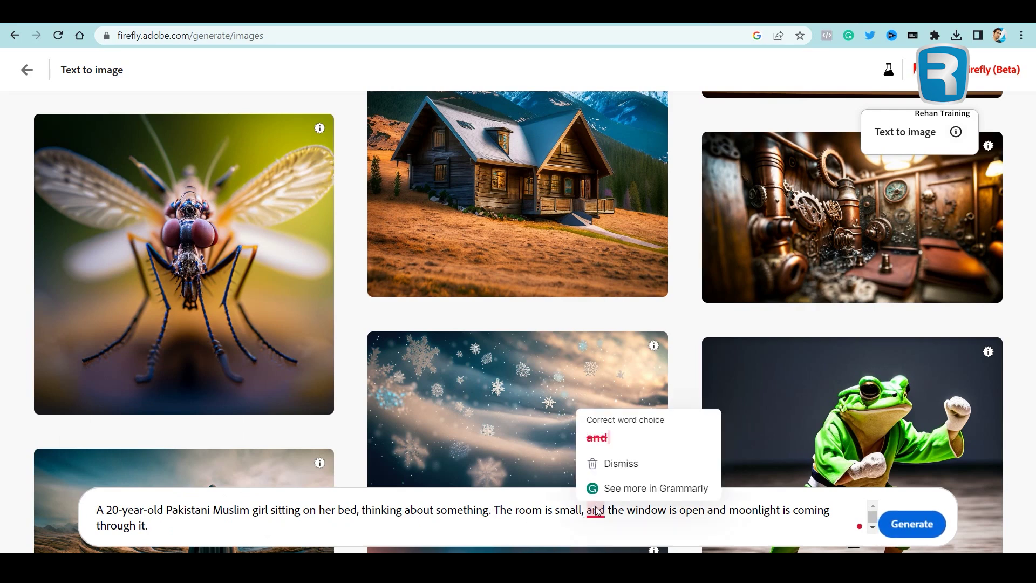
click(594, 435)
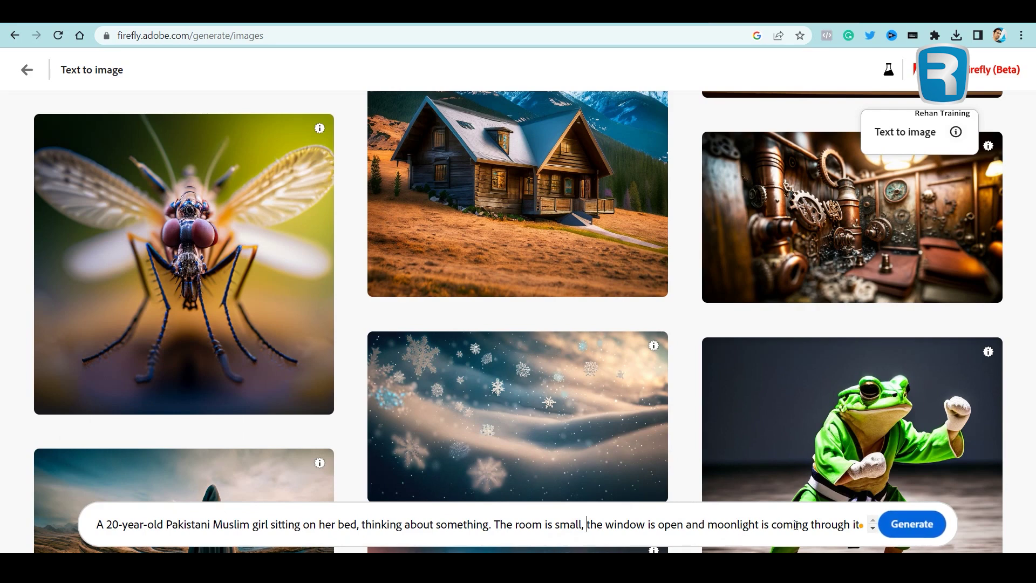
click(924, 525)
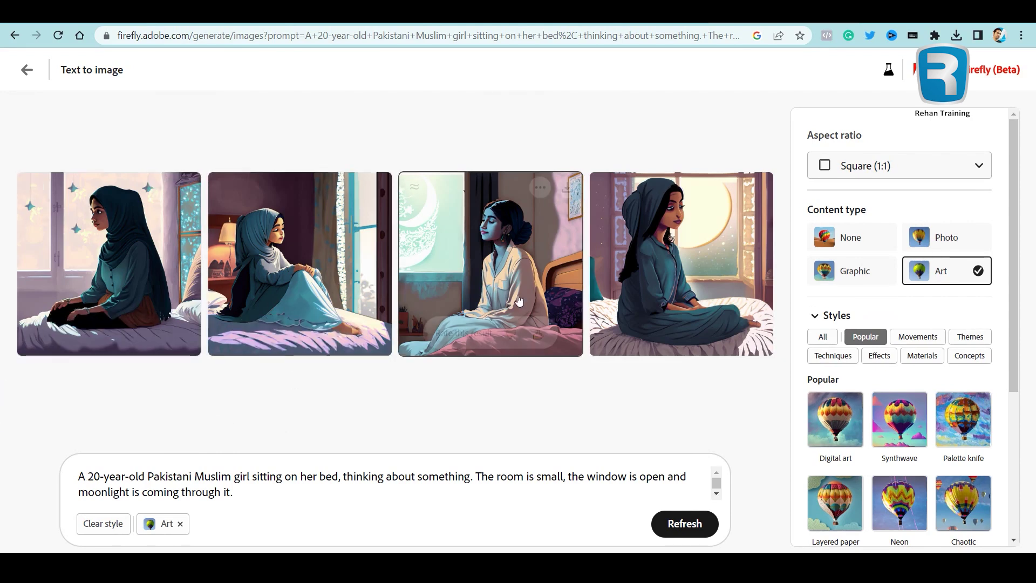
View each of the four generated square images enlarged, compare them, and return to the results.
click(96, 270)
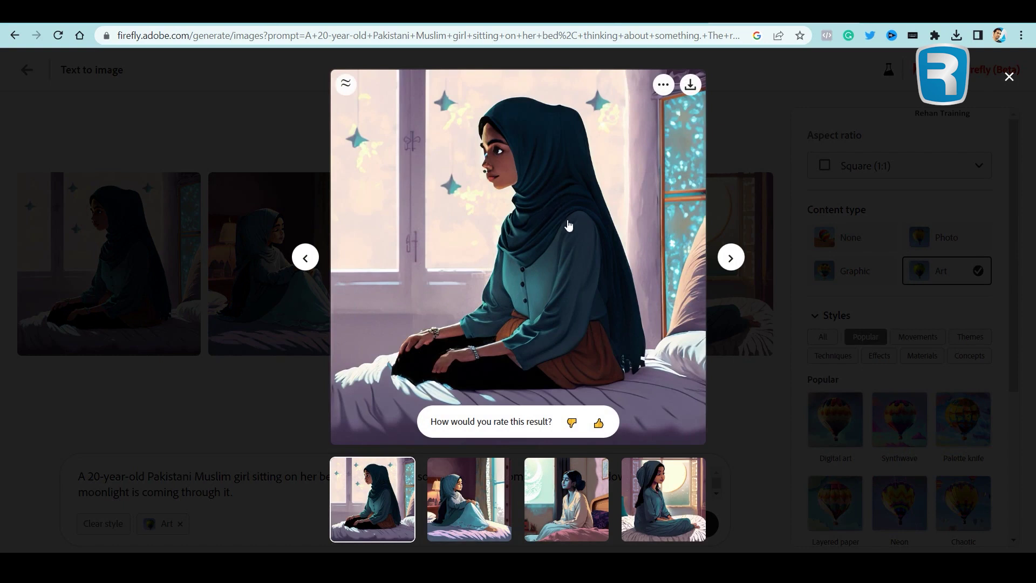
click(460, 497)
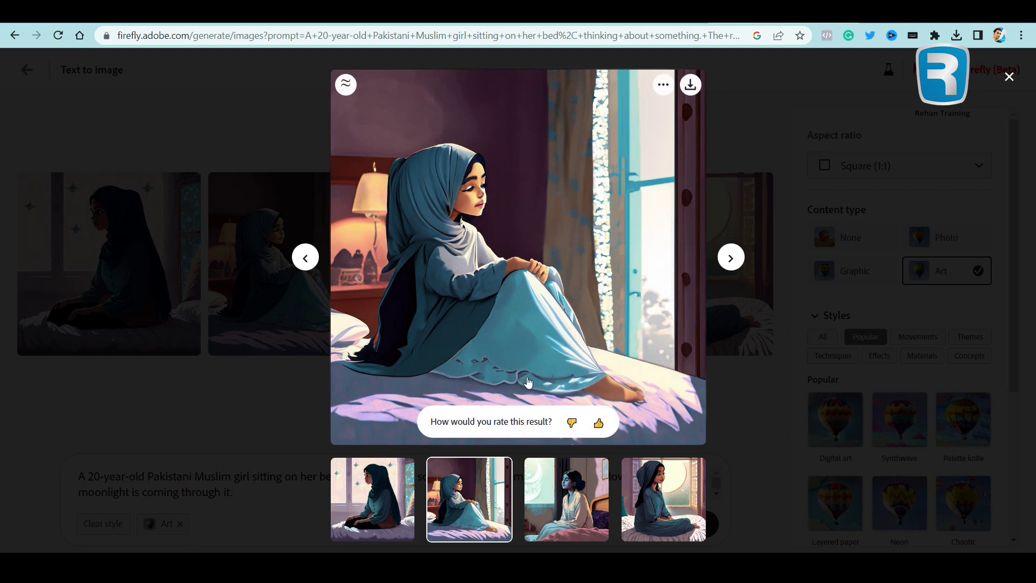
click(563, 492)
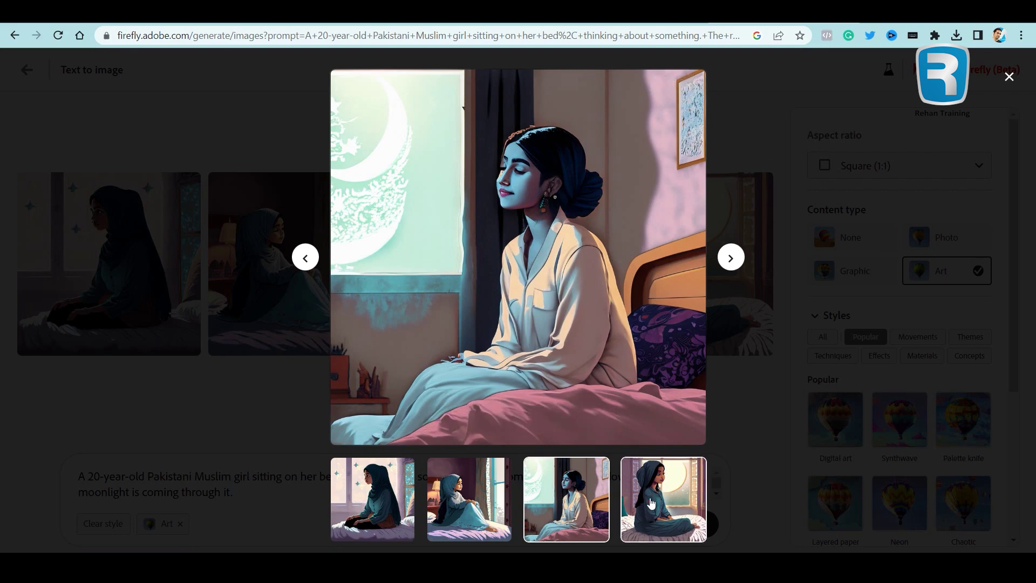
click(652, 478)
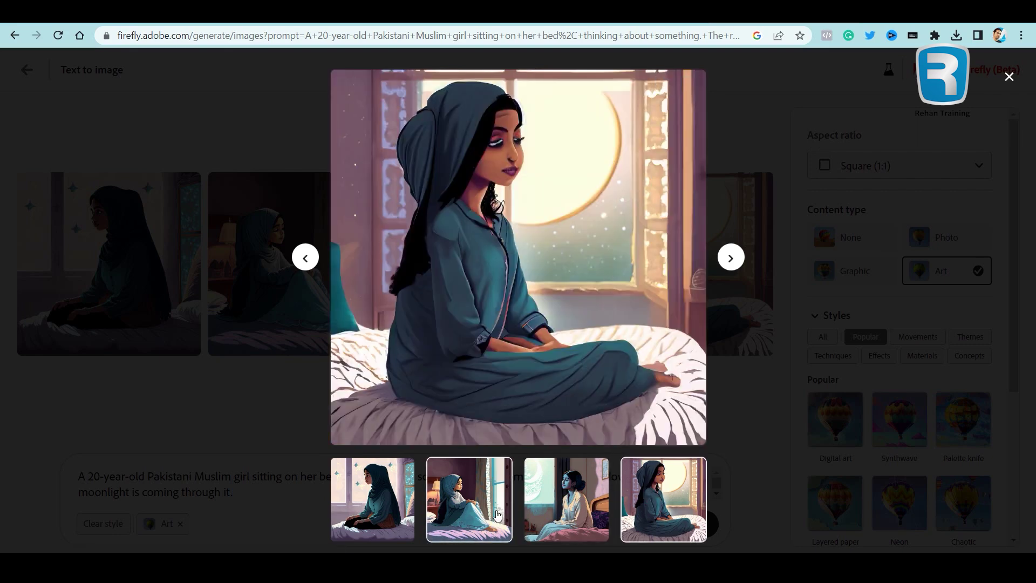
click(478, 516)
click(806, 197)
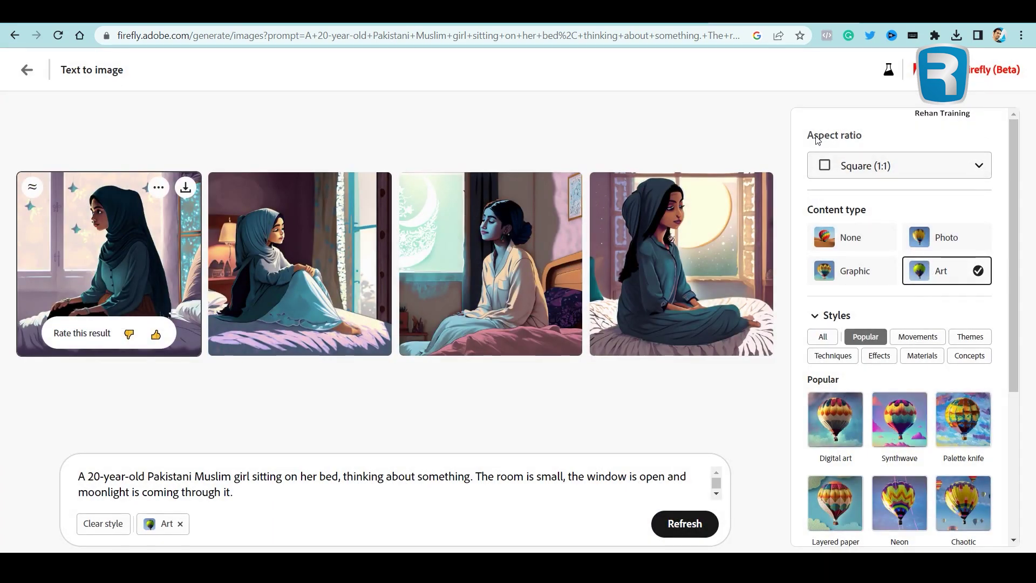
Change the aspect ratio to Widescreen (16:9) and look through the four regenerated images enlarged.
click(941, 170)
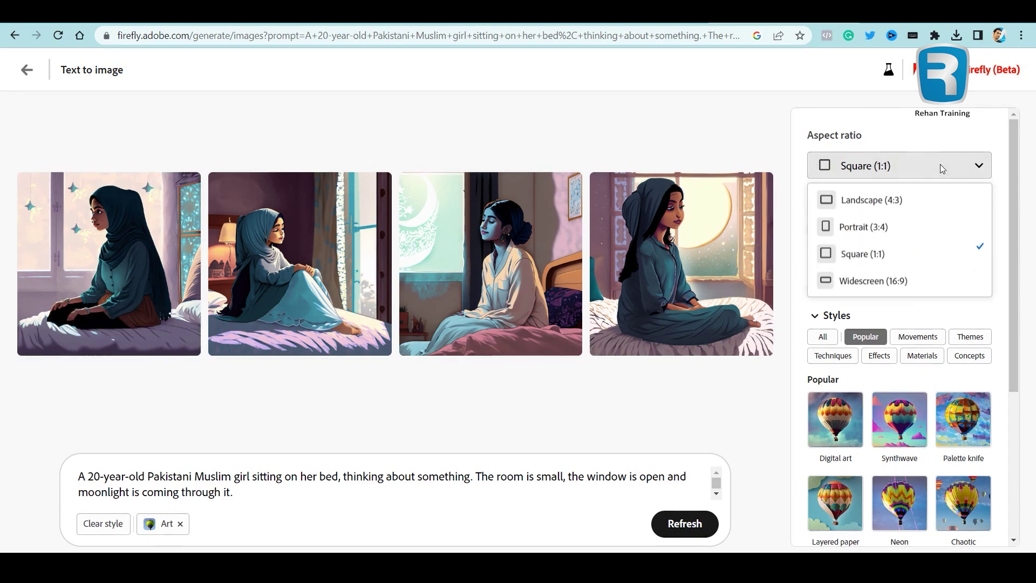
click(873, 281)
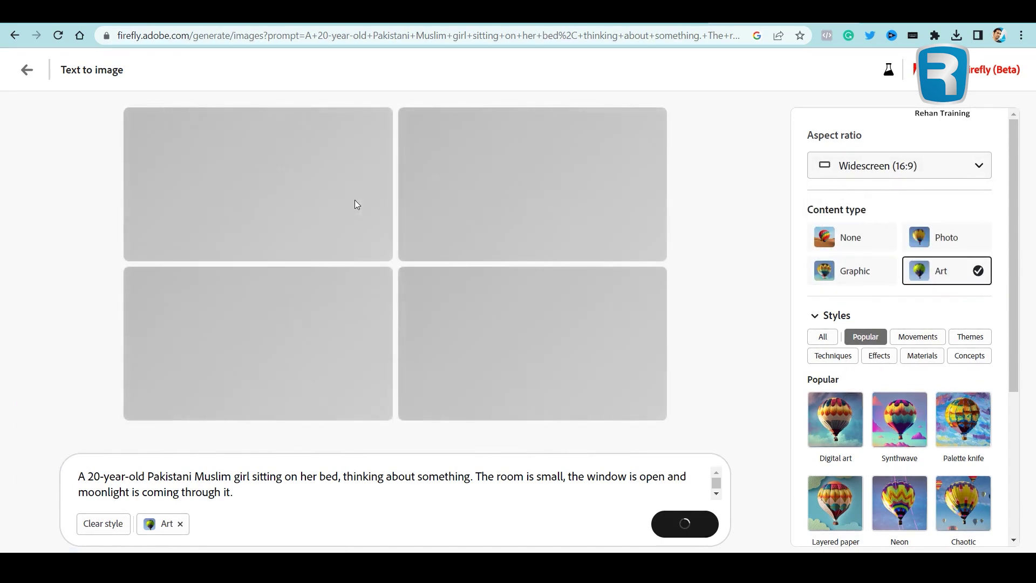
click(531, 275)
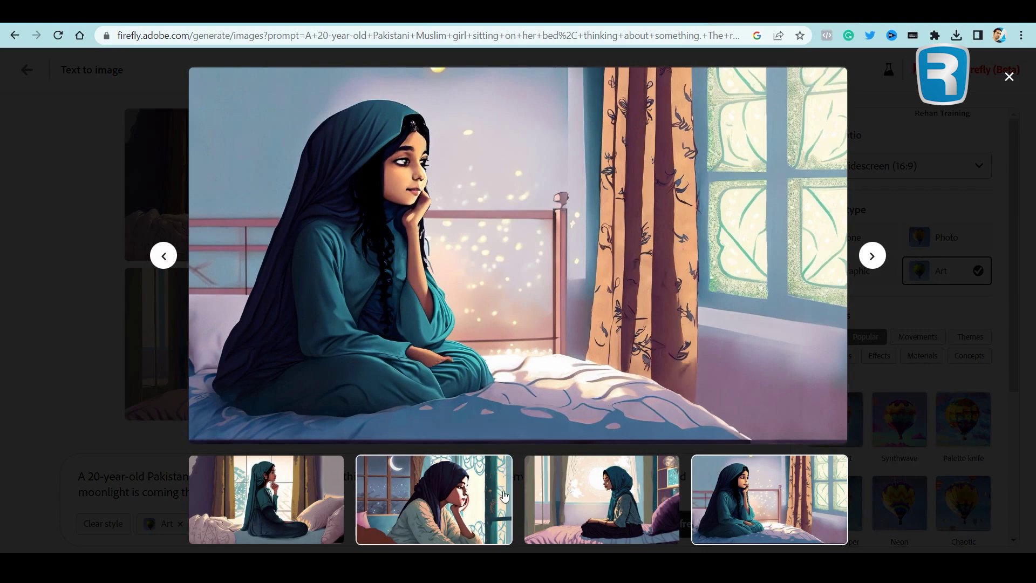
click(573, 487)
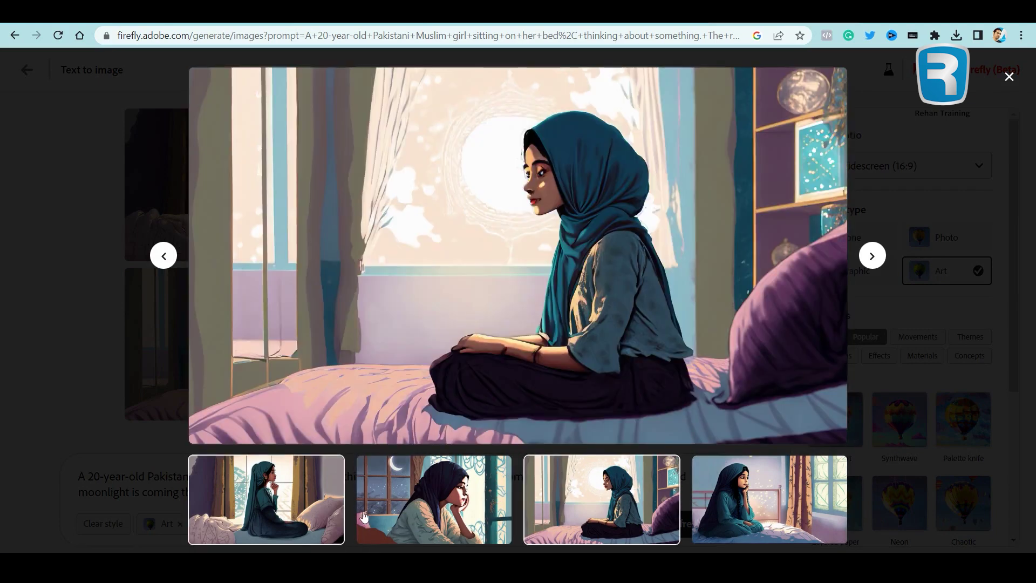
click(424, 504)
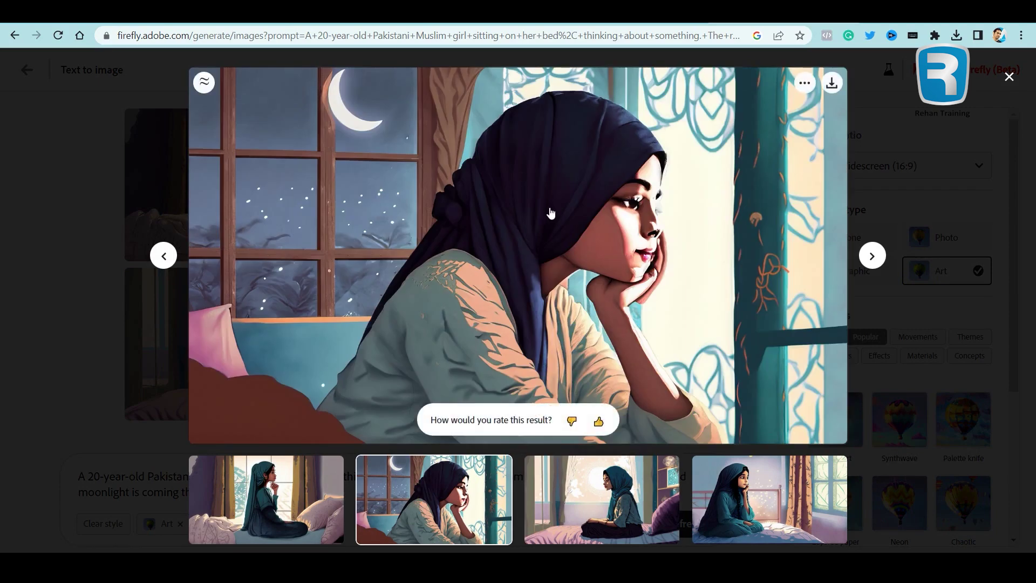
click(276, 503)
click(712, 518)
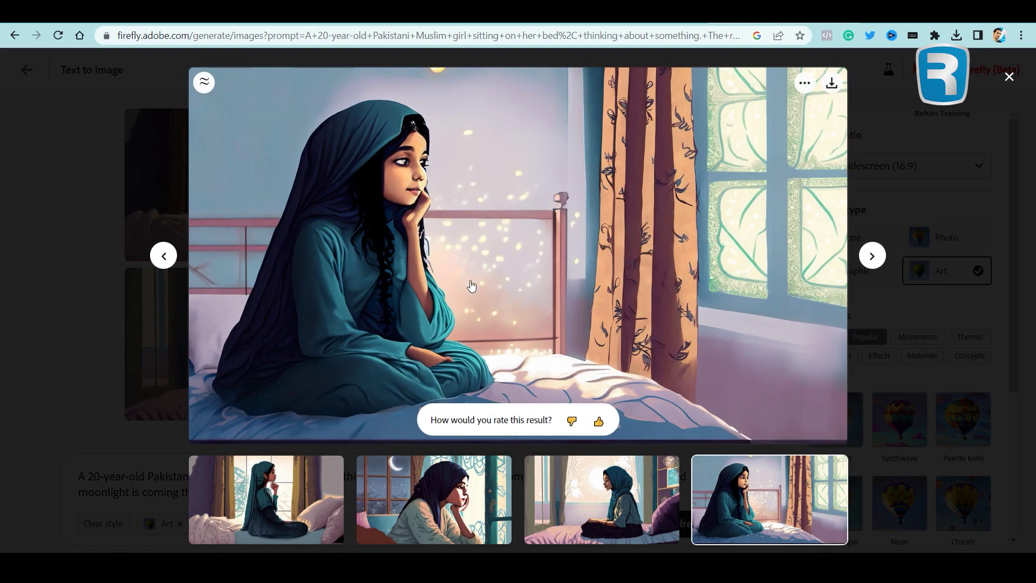
click(927, 174)
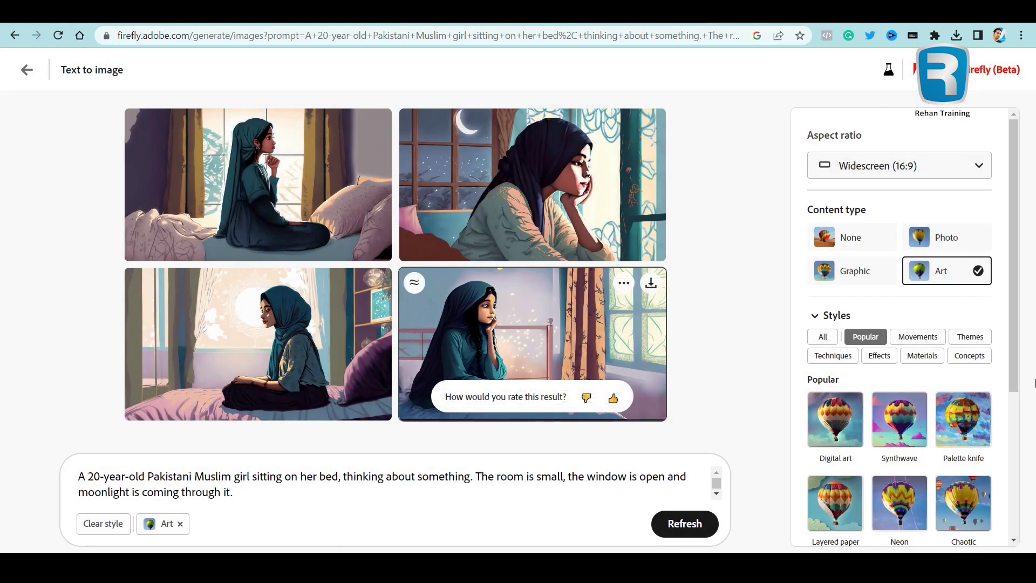
Set the images' color and tone to Cool tone.
scroll(992, 386, down, 4)
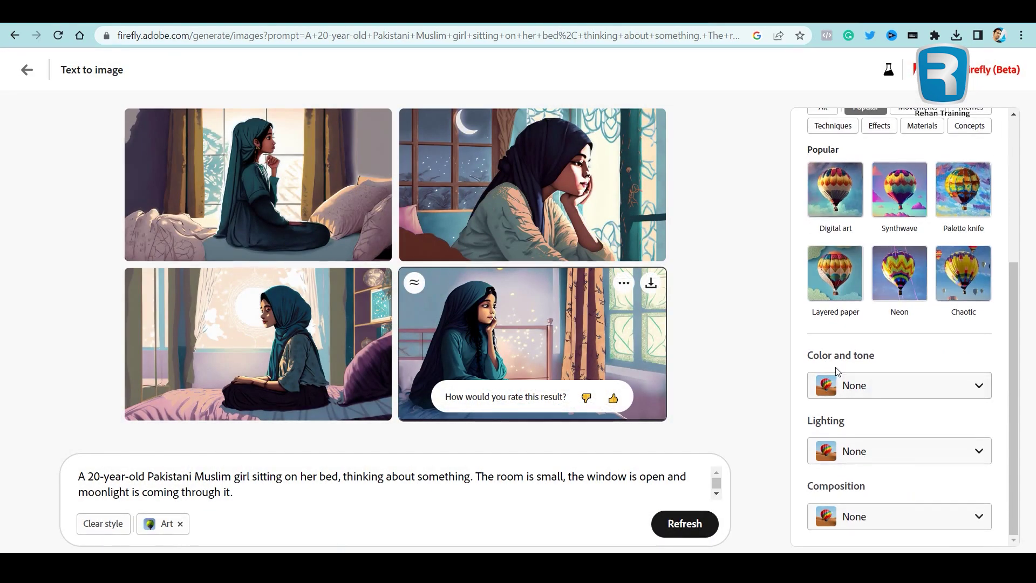
click(865, 387)
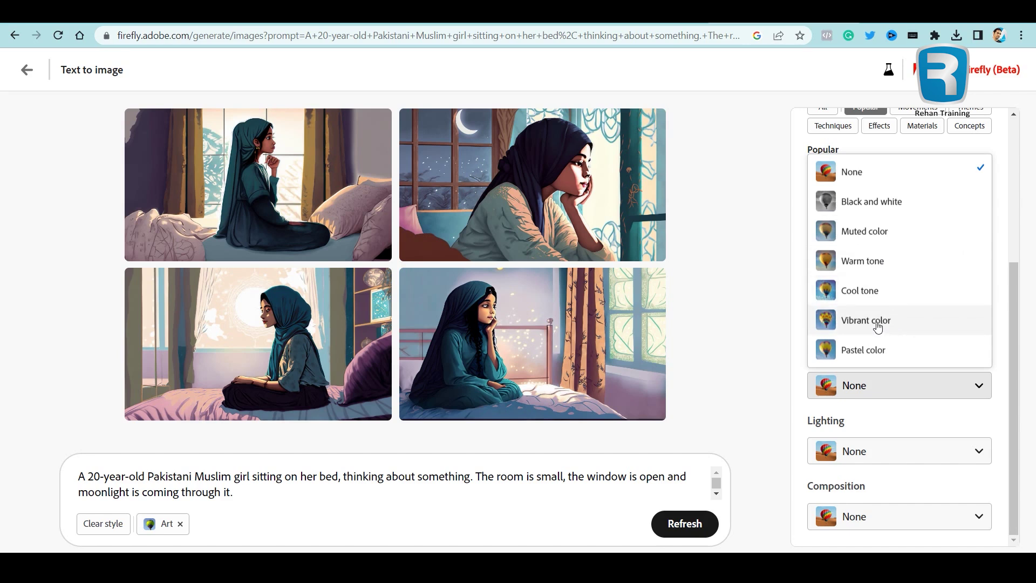
click(874, 292)
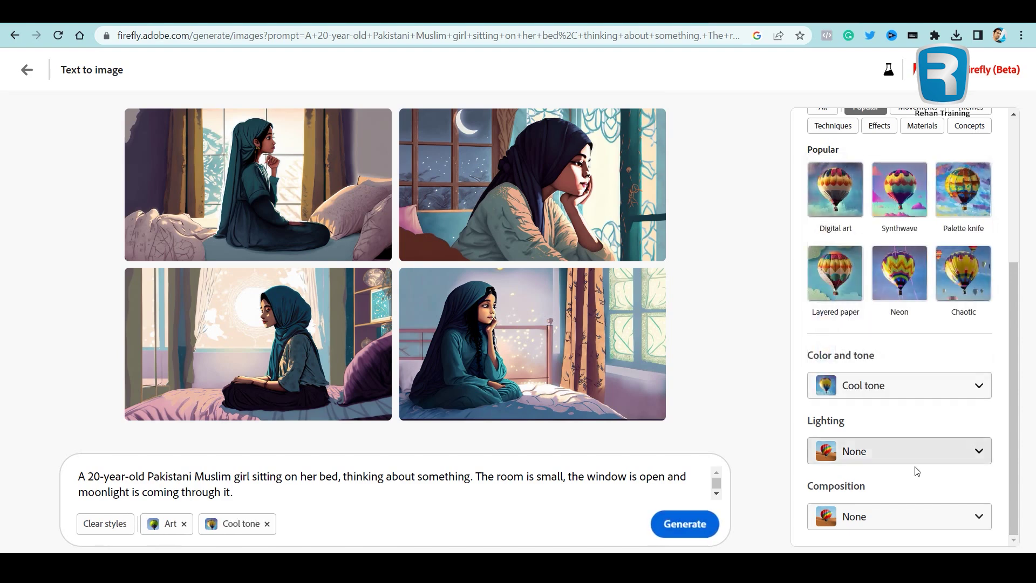
Set the lighting to Low lighting and the composition to Blurry background.
click(876, 452)
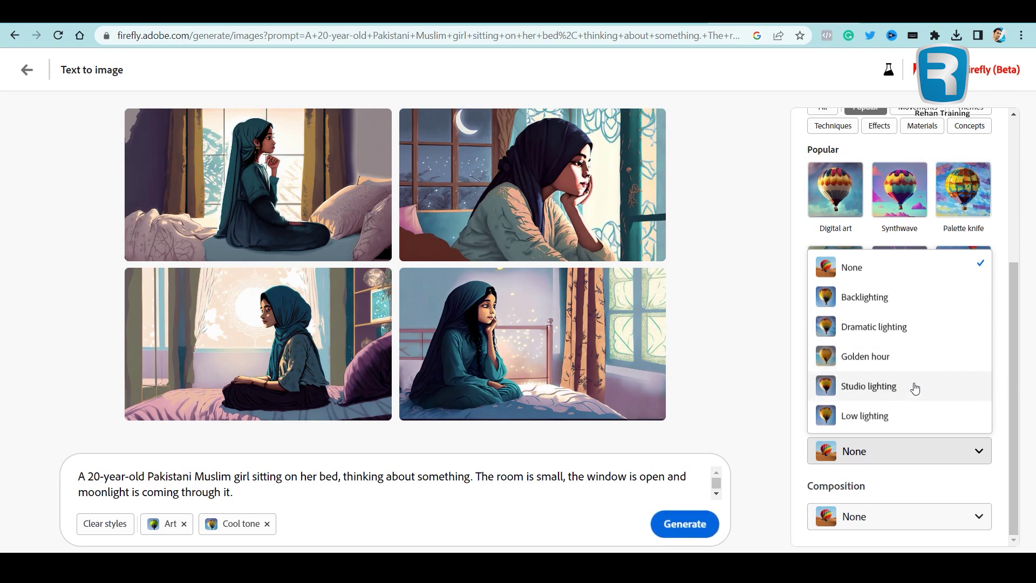
click(885, 419)
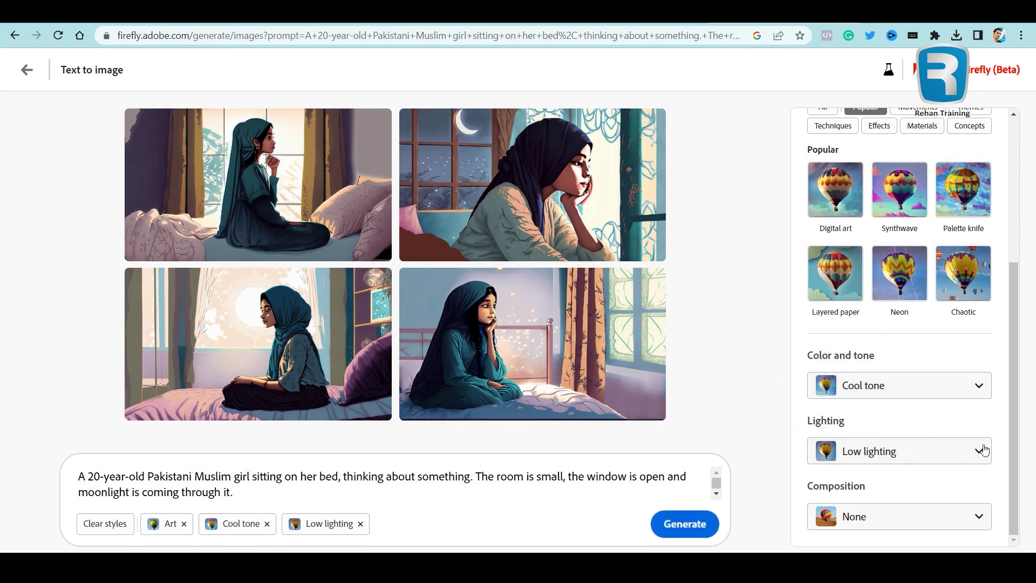
click(943, 523)
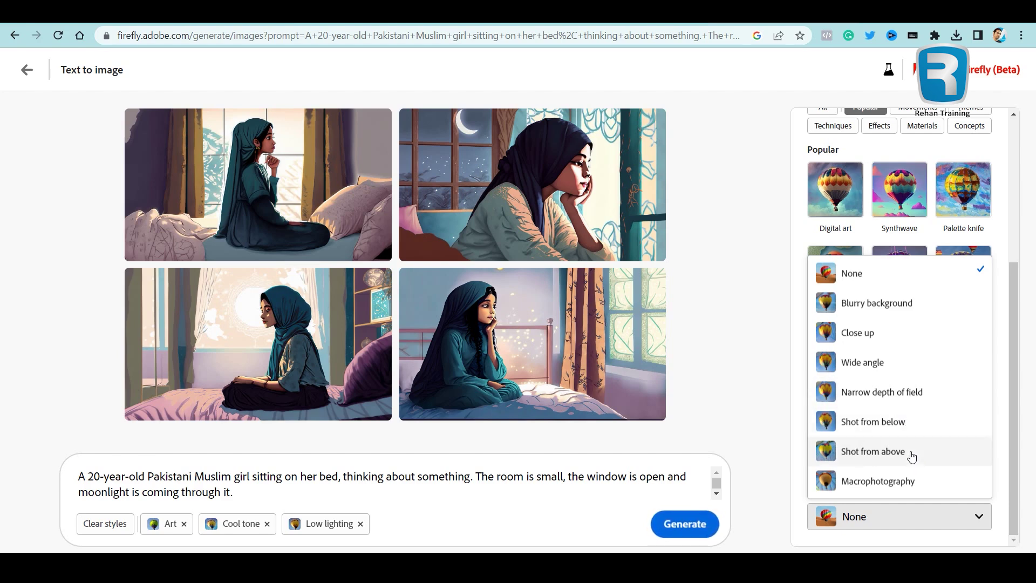
click(881, 306)
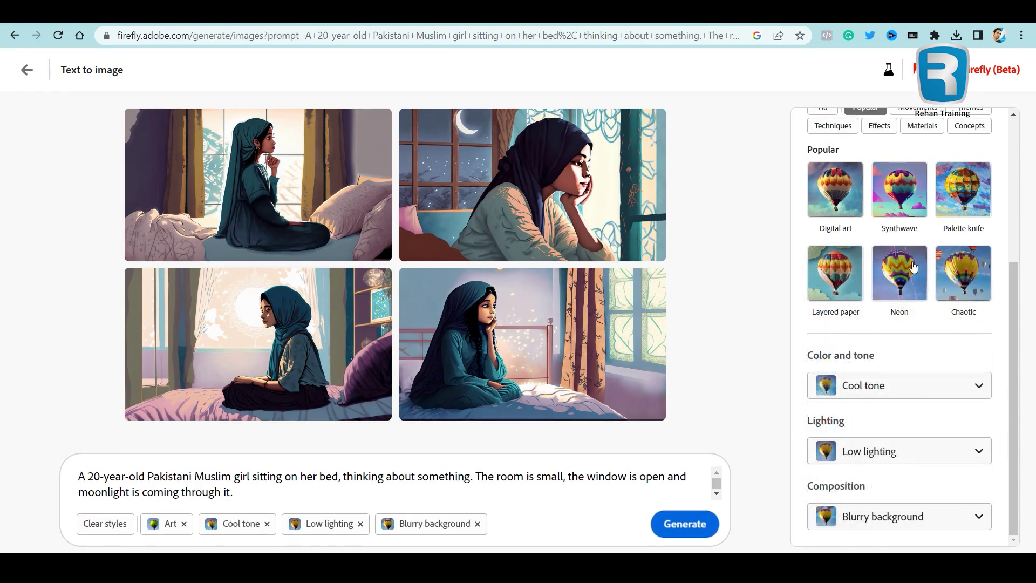
Switch the content type to Photo, compare the four photographic versions enlarged, and return to the results.
drag(1013, 331, 1012, 223)
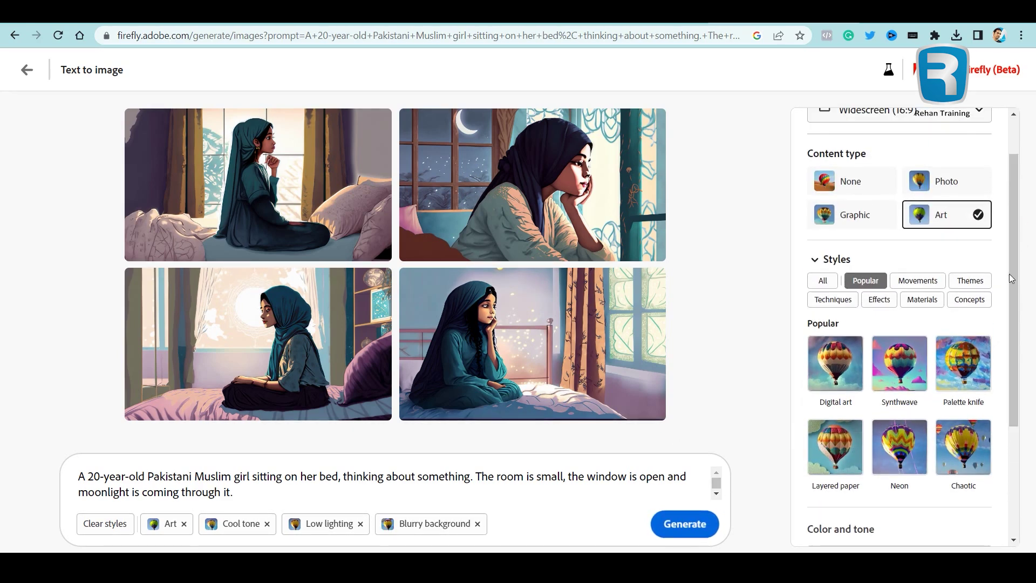
click(964, 182)
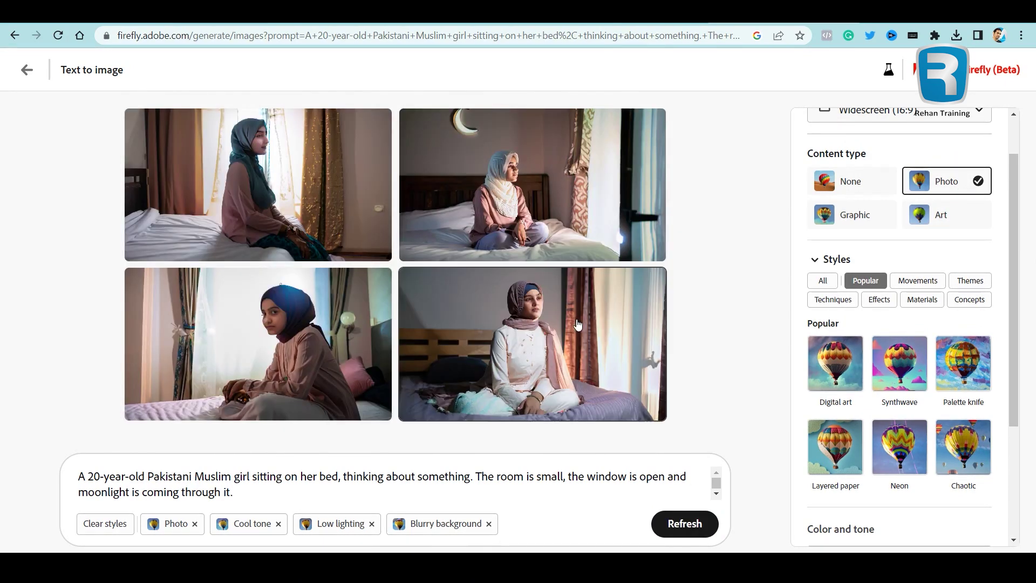
click(538, 222)
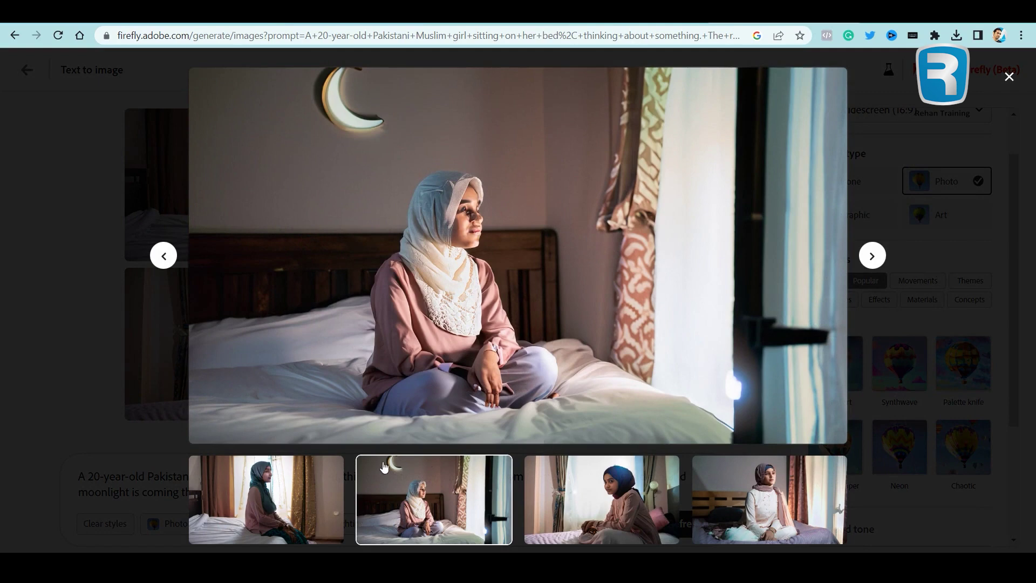
click(286, 503)
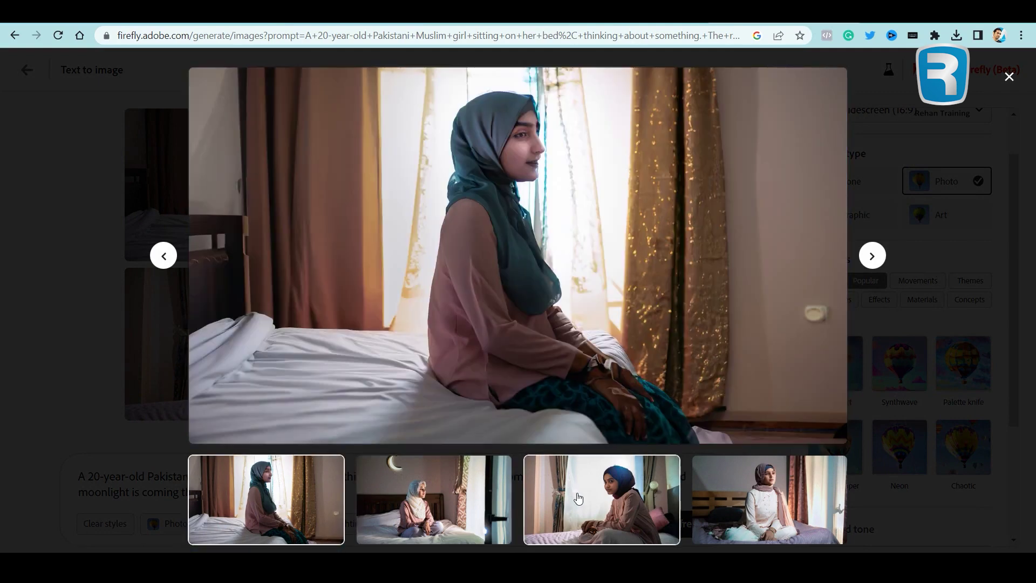
click(589, 518)
click(715, 523)
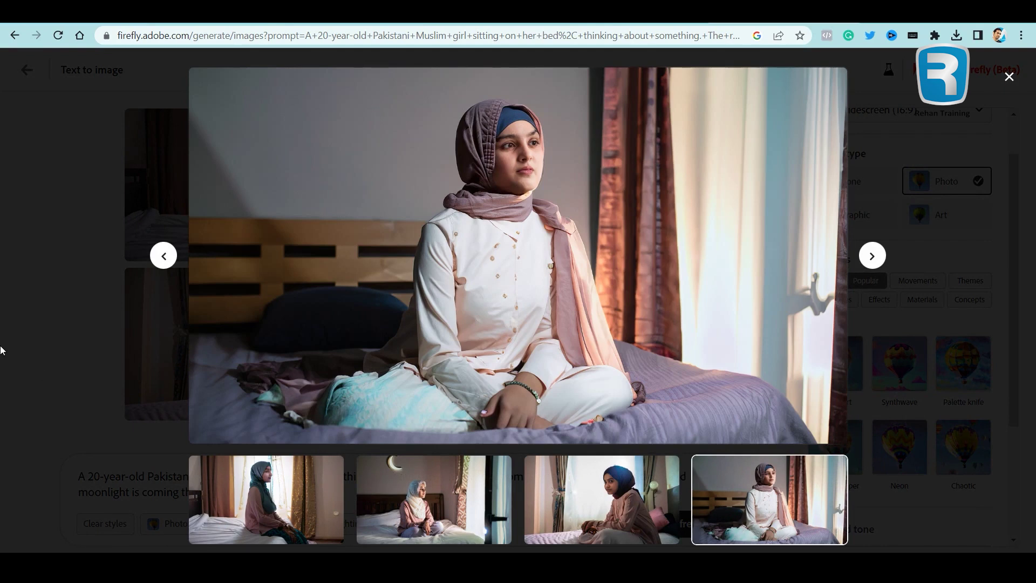
click(1009, 79)
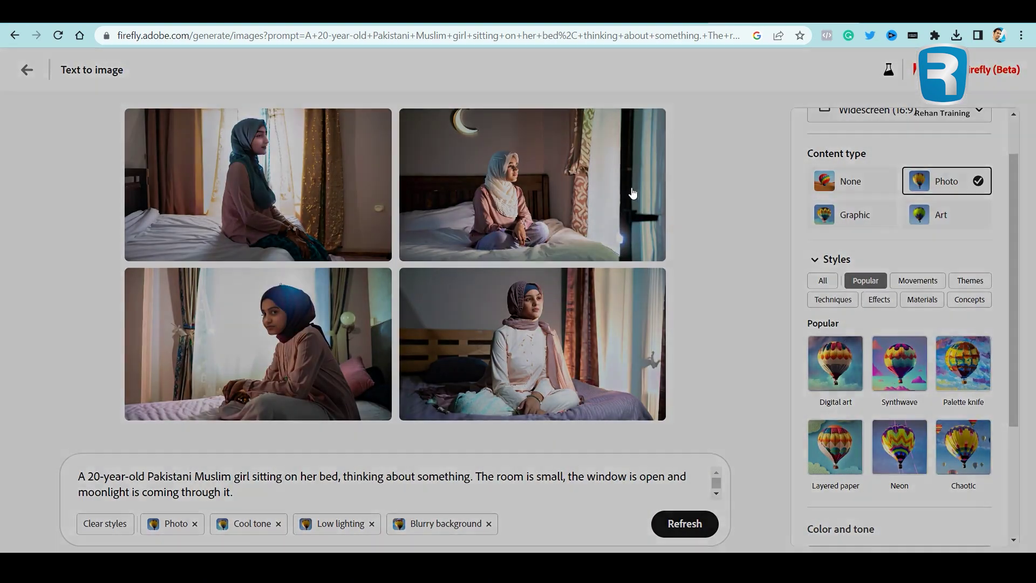
click(625, 194)
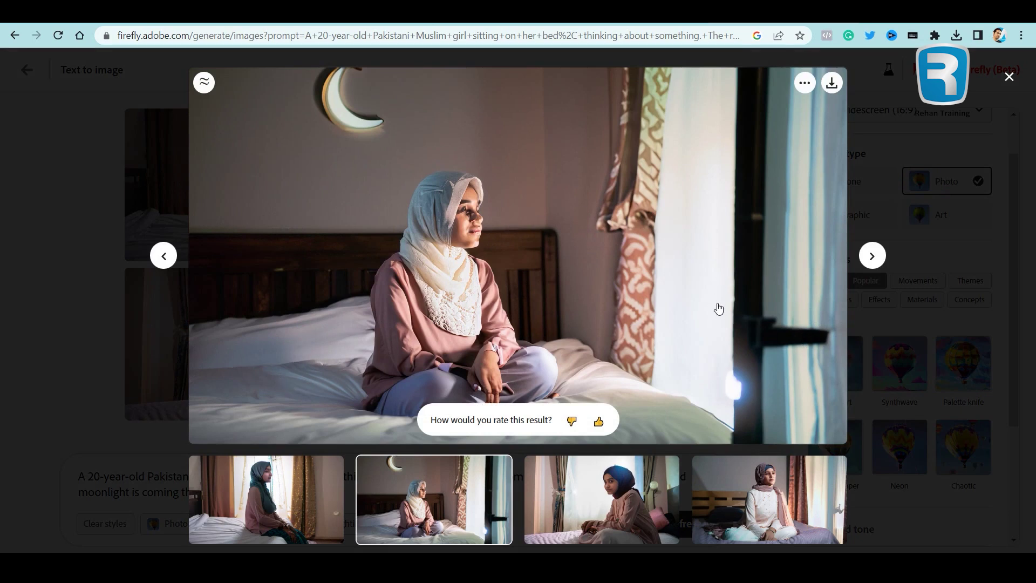
click(737, 501)
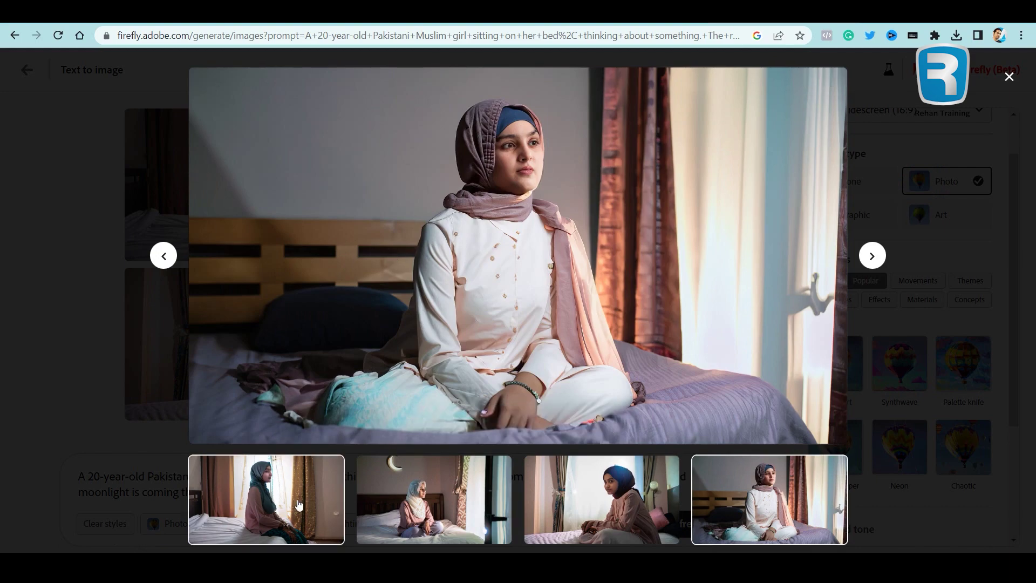
click(30, 181)
click(256, 489)
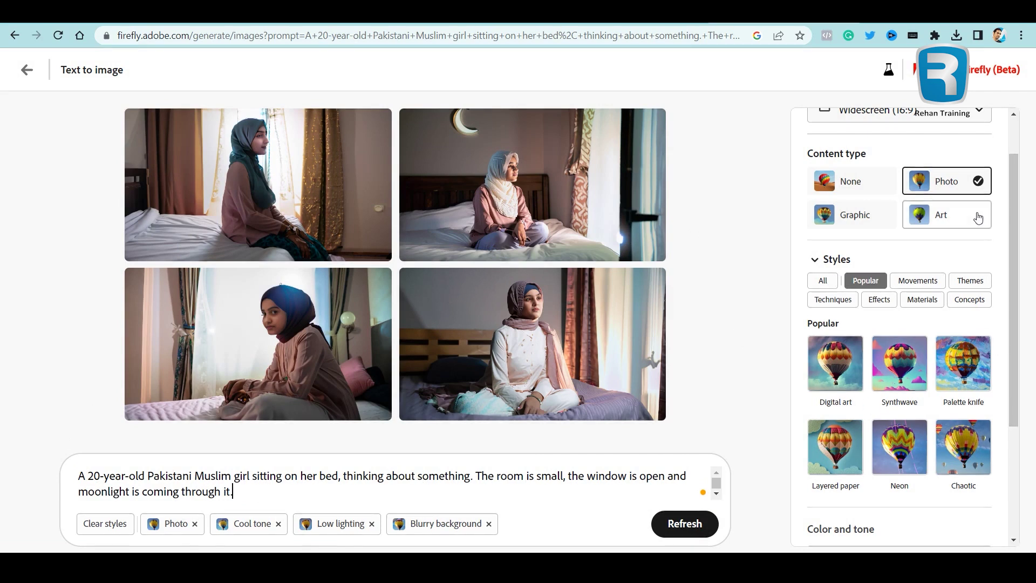
Try the Graphic content type and set the content type back to Art.
click(851, 212)
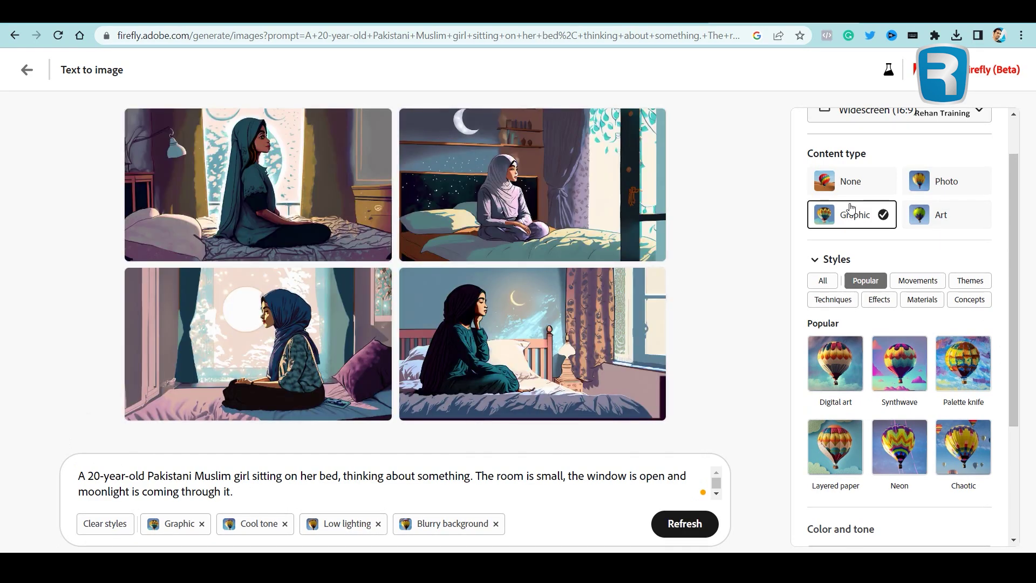
click(942, 217)
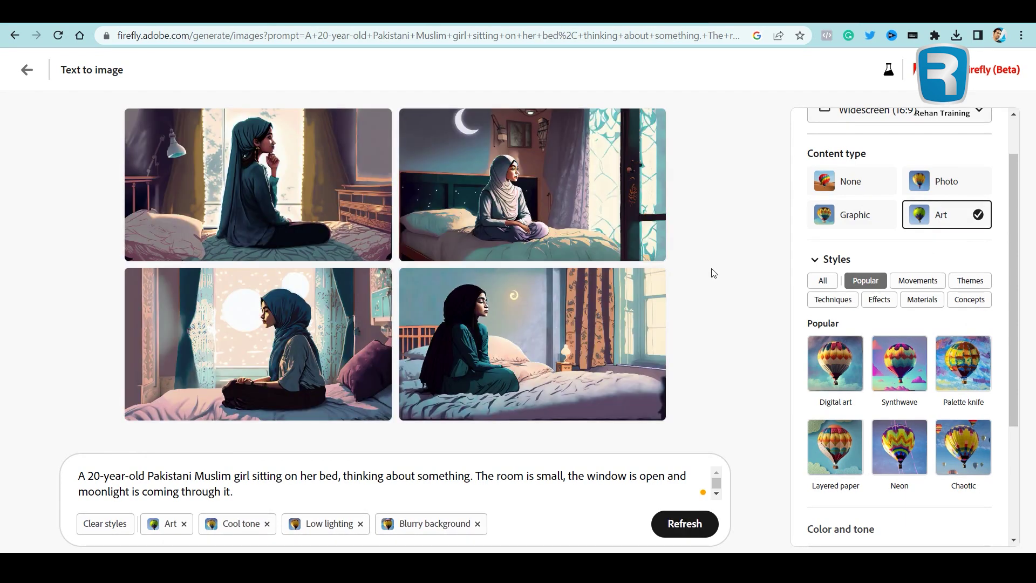
Show all styles, add the 3D art style from the themes, and generate the images.
scroll(884, 366, down, 2)
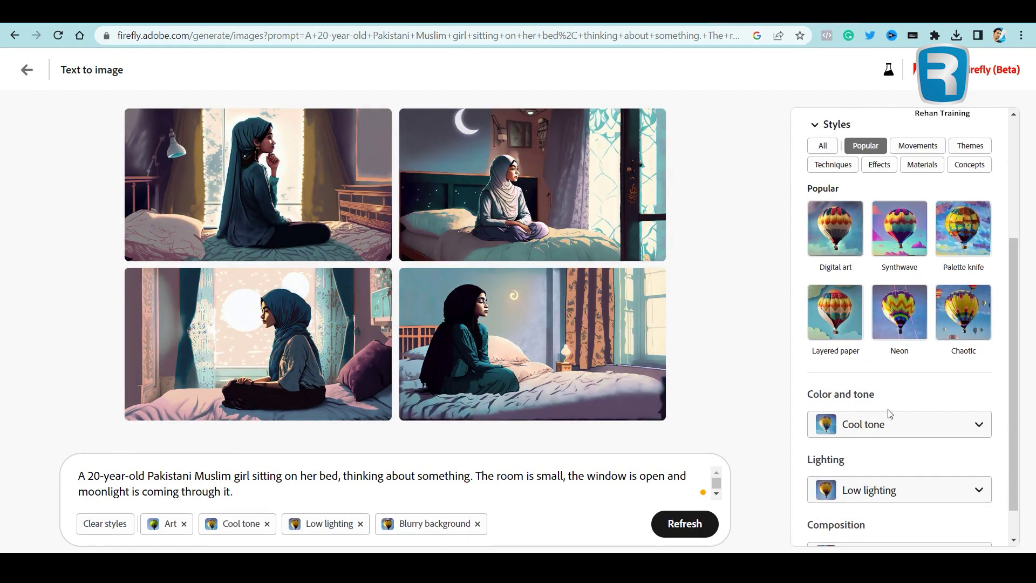
scroll(902, 356, up, 1)
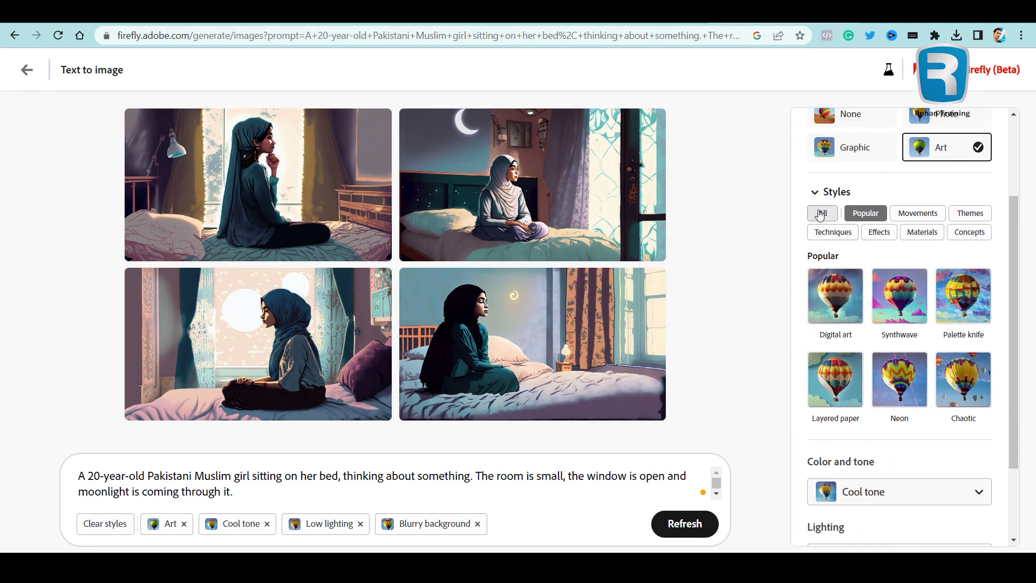
click(821, 214)
scroll(910, 405, down, 5)
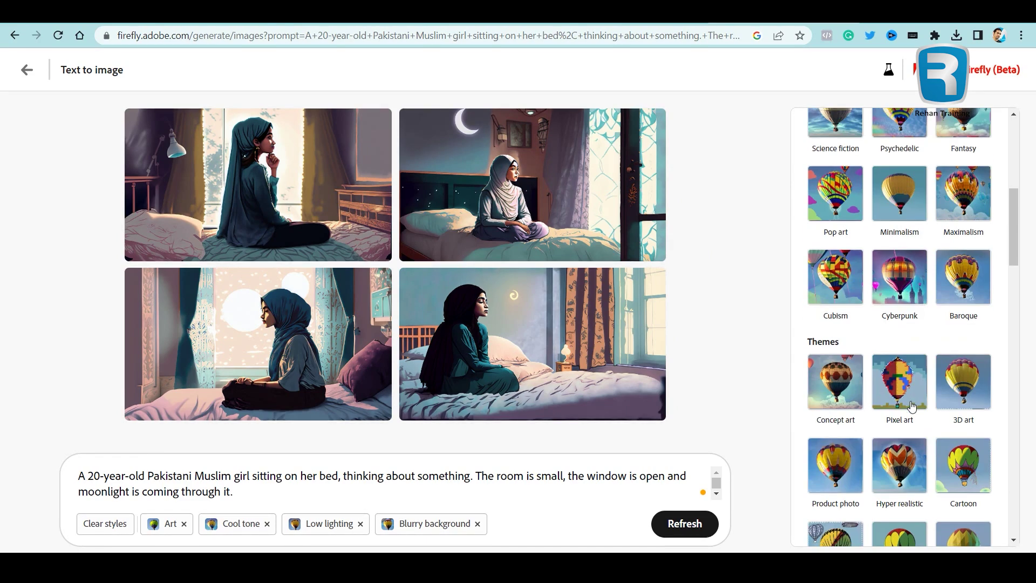
scroll(910, 405, down, 1)
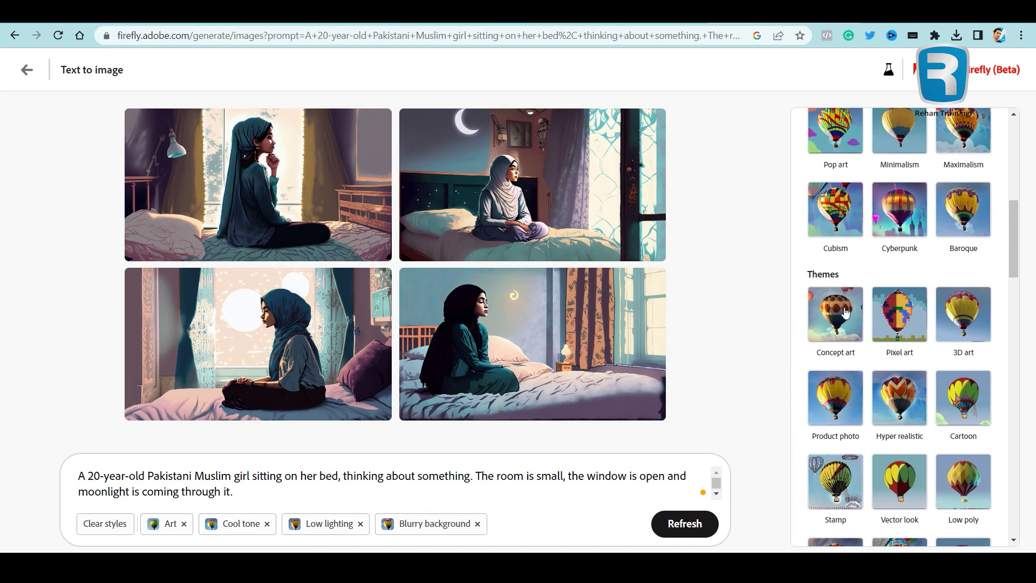
click(979, 308)
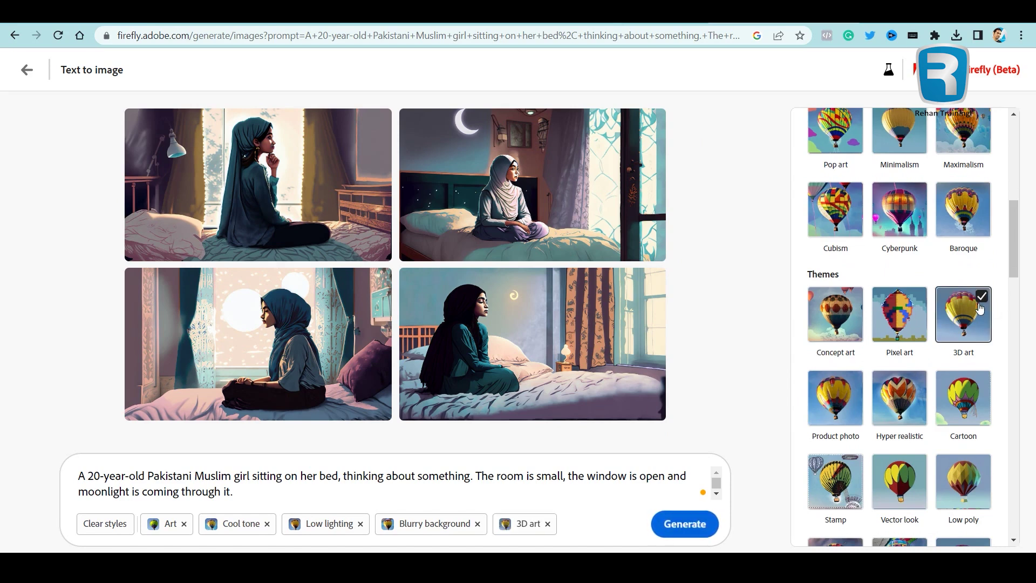
click(685, 523)
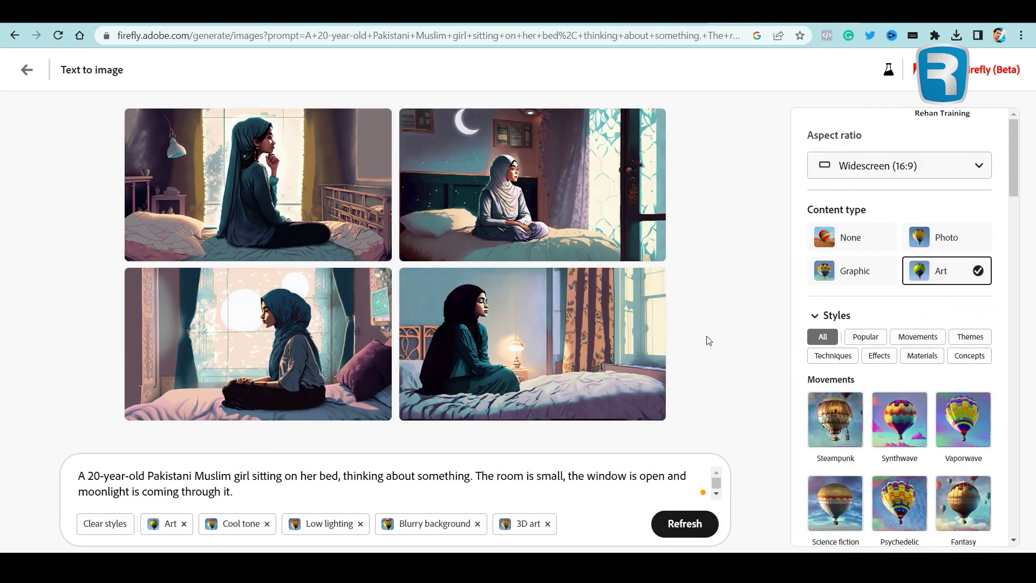
Add the Bioluminescent effect to the selected styles and generate the images again.
scroll(889, 360, down, 10)
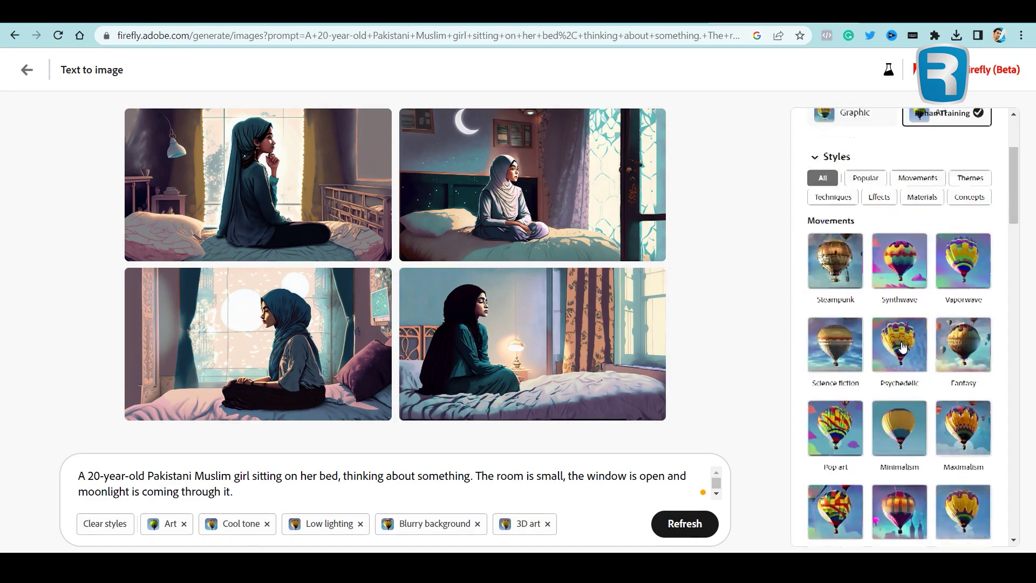
scroll(889, 361, down, 4)
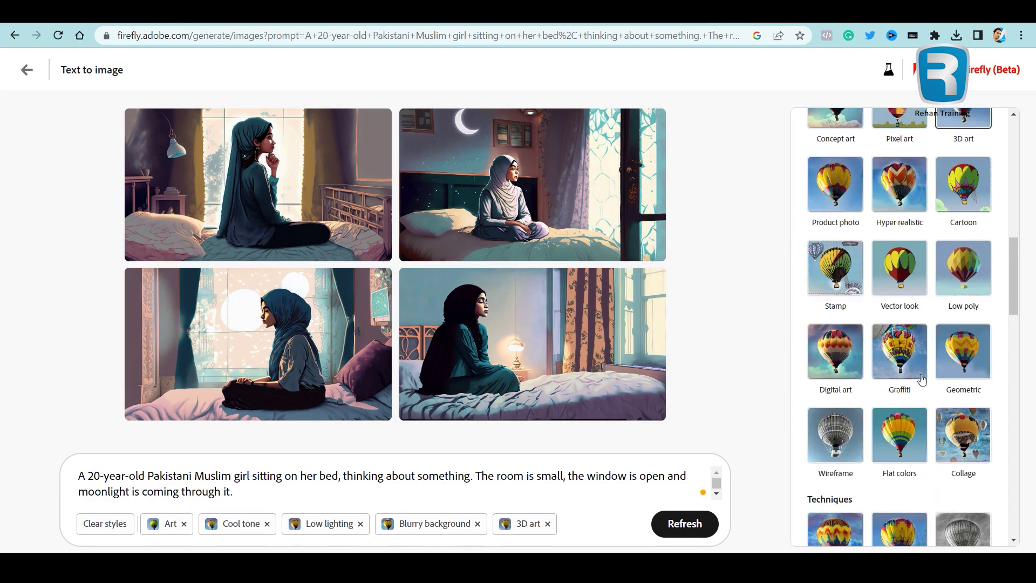
scroll(917, 388, down, 7)
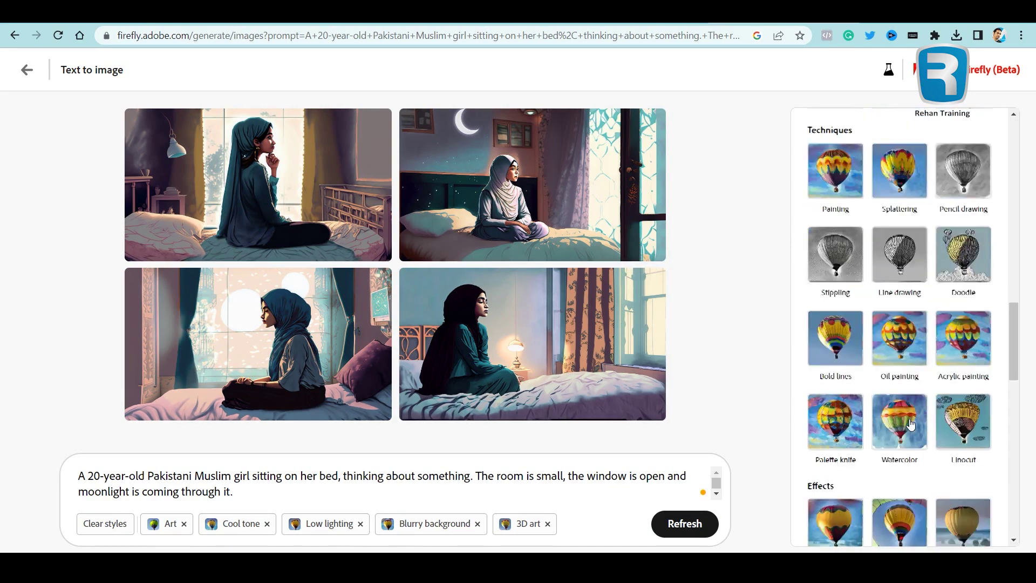
scroll(911, 424, down, 2)
scroll(911, 424, down, 4)
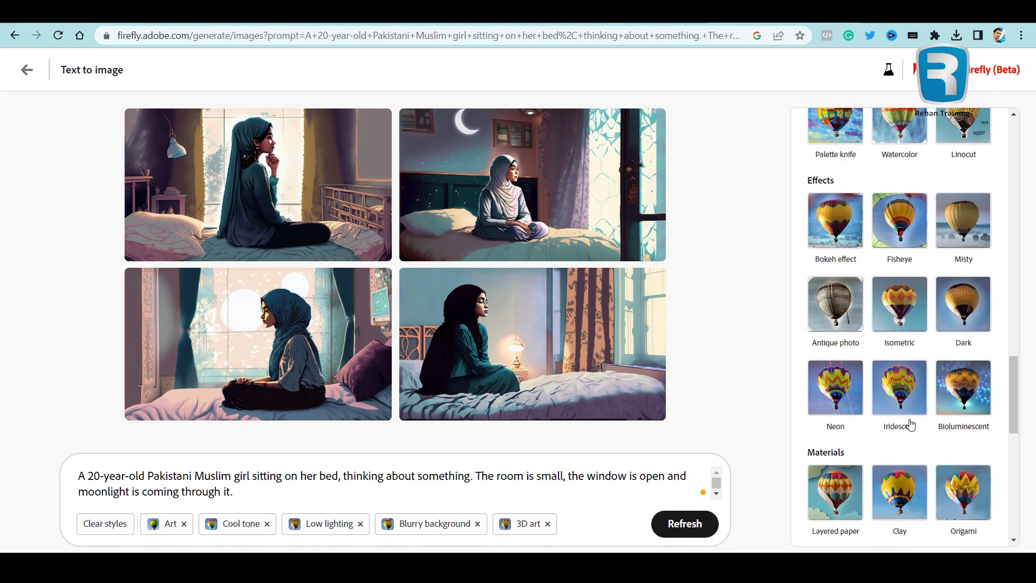
click(966, 381)
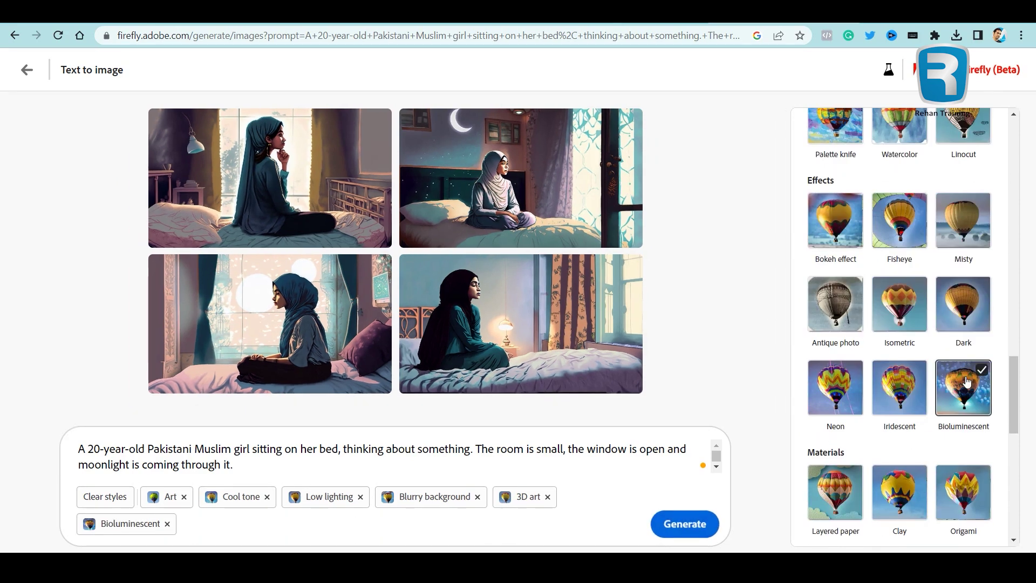
click(684, 523)
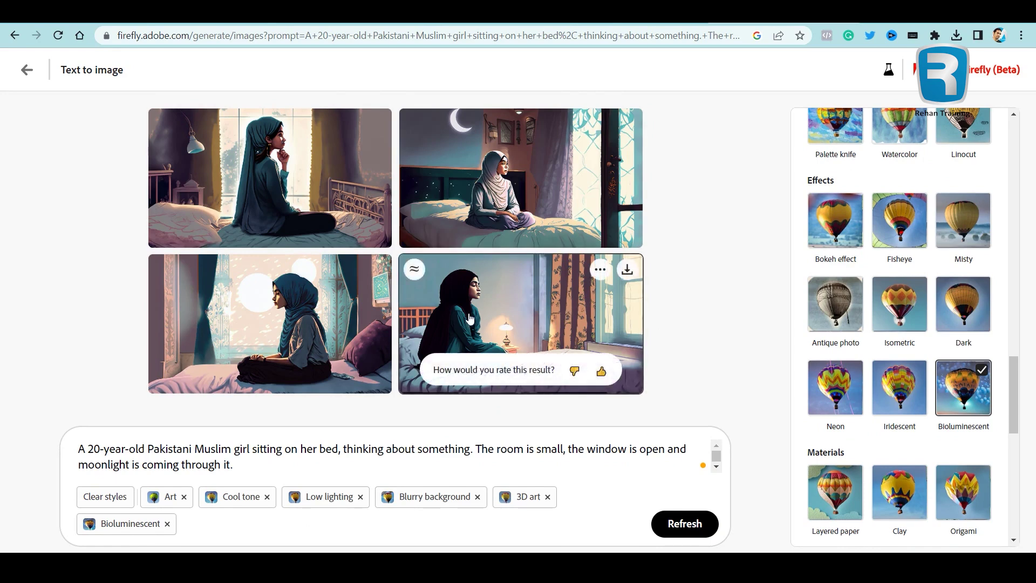
View the four Bioluminescent-style images enlarged, one after another, up to the girl beside the lit lamp.
mouse_move(501, 321)
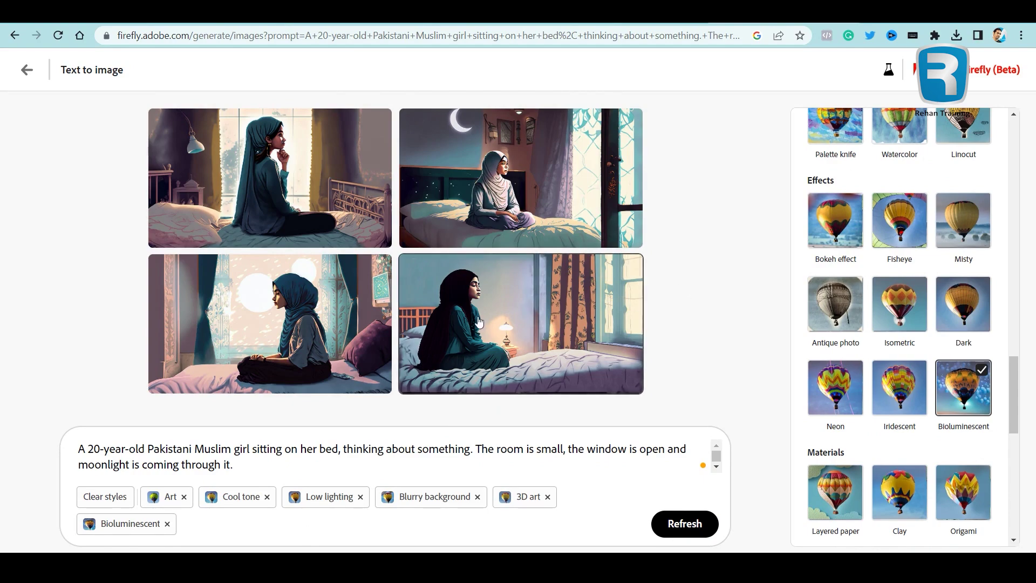
click(324, 205)
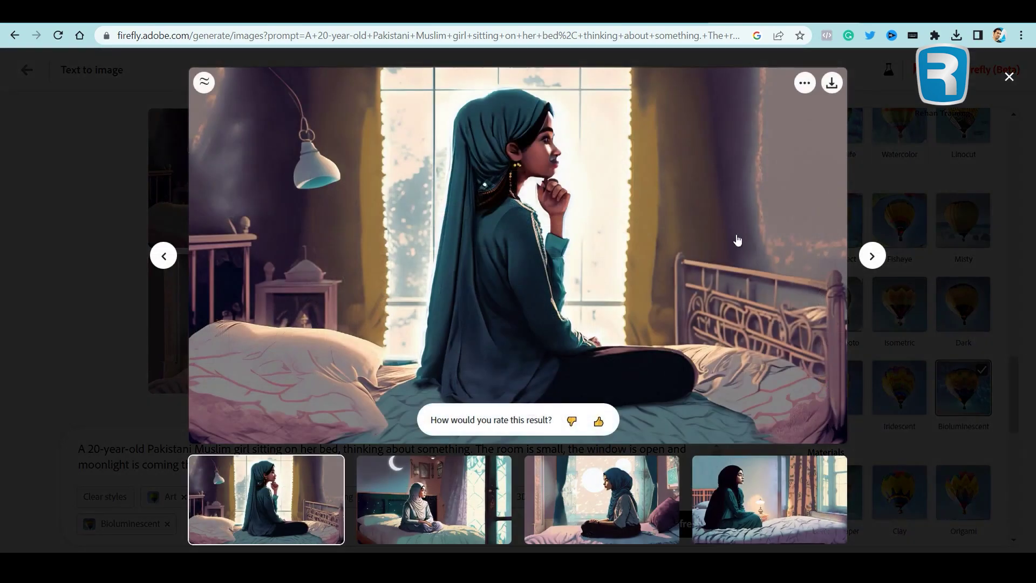
click(871, 257)
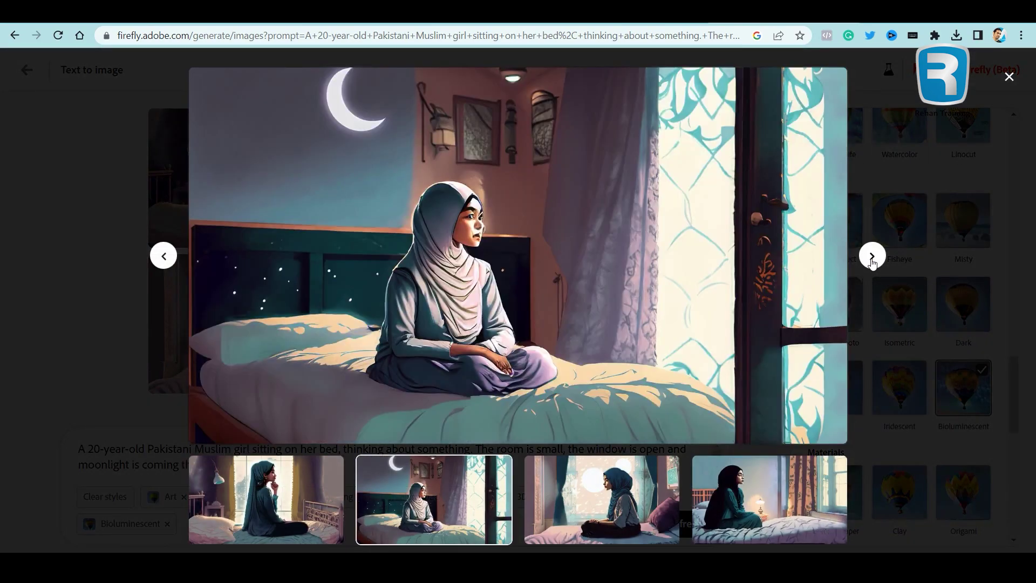
click(871, 256)
click(871, 257)
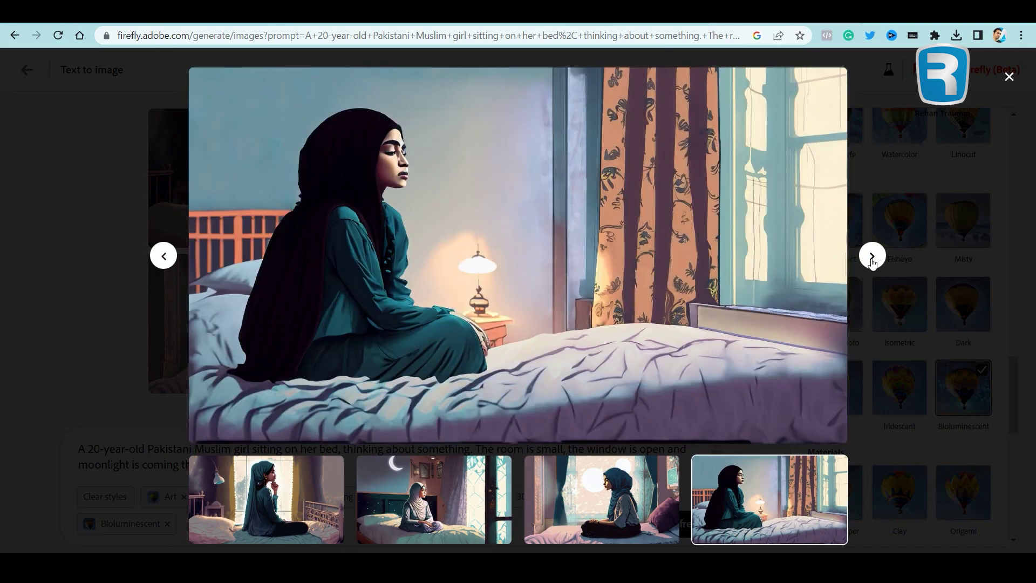
Download the enlarged image of the girl beside the lamp as "Sc 01.jpg" in the "Story of a young girl" folder.
mouse_move(832, 86)
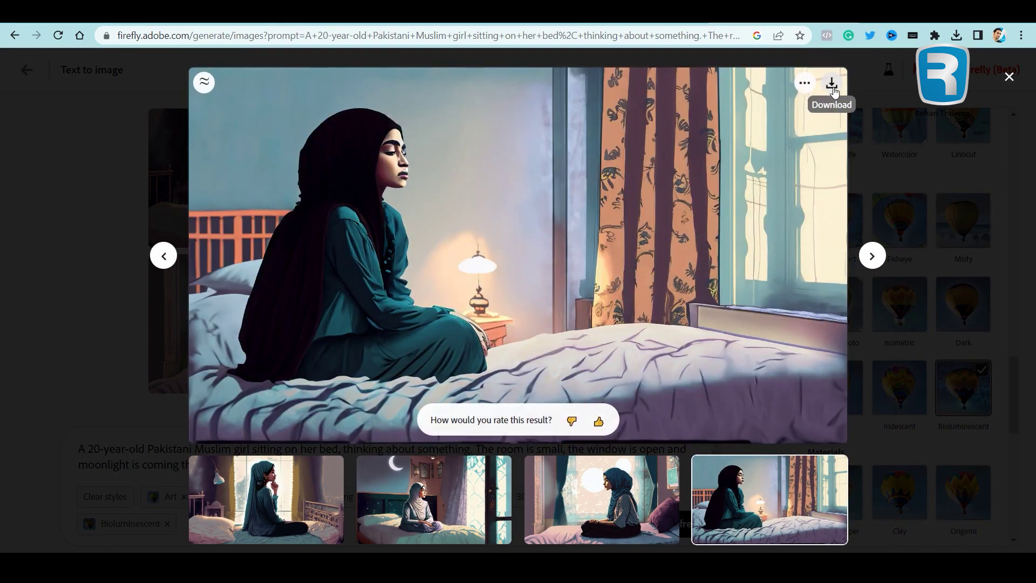
click(831, 85)
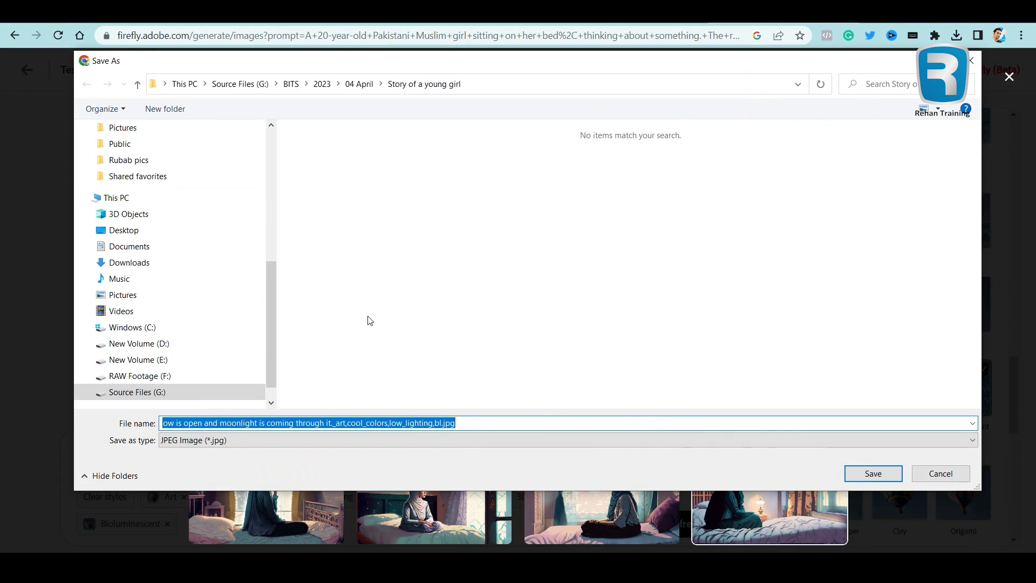
text(Sc)
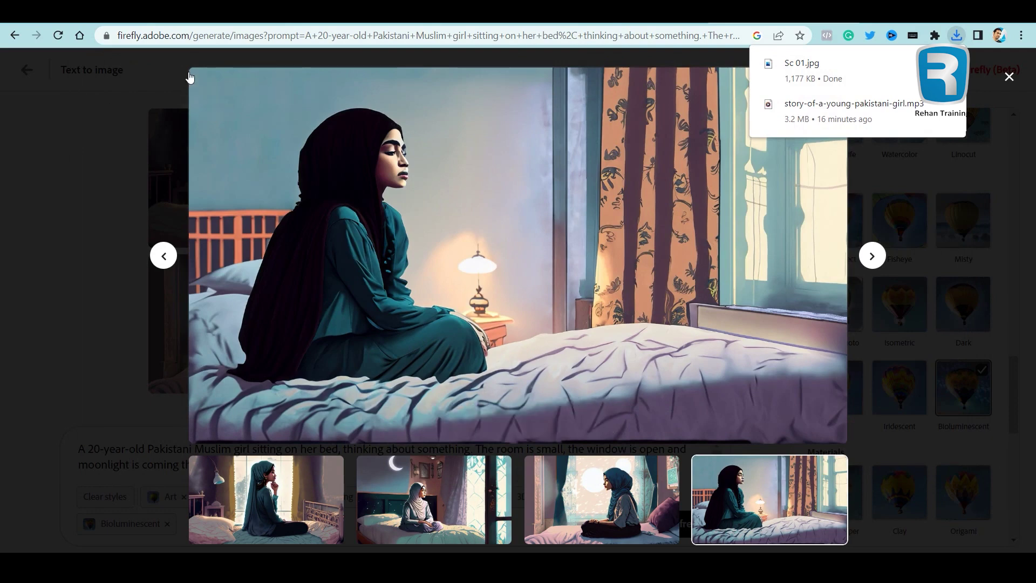
Generate similar variations of the image showing the girl beside the lamp.
click(204, 84)
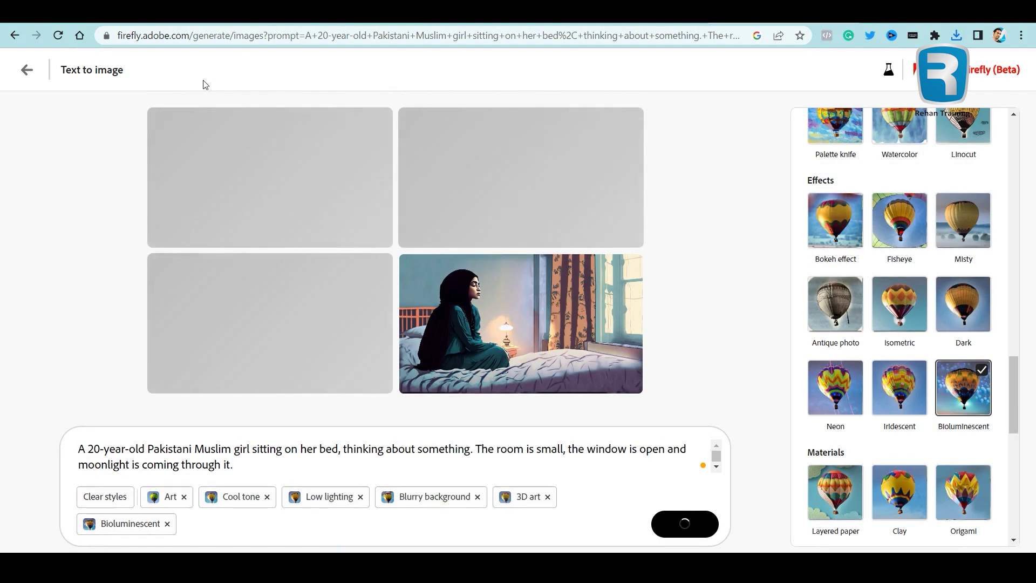
View the newly generated similar variations enlarged, ending on the girl sitting beside the patterned pillow.
mouse_move(515, 321)
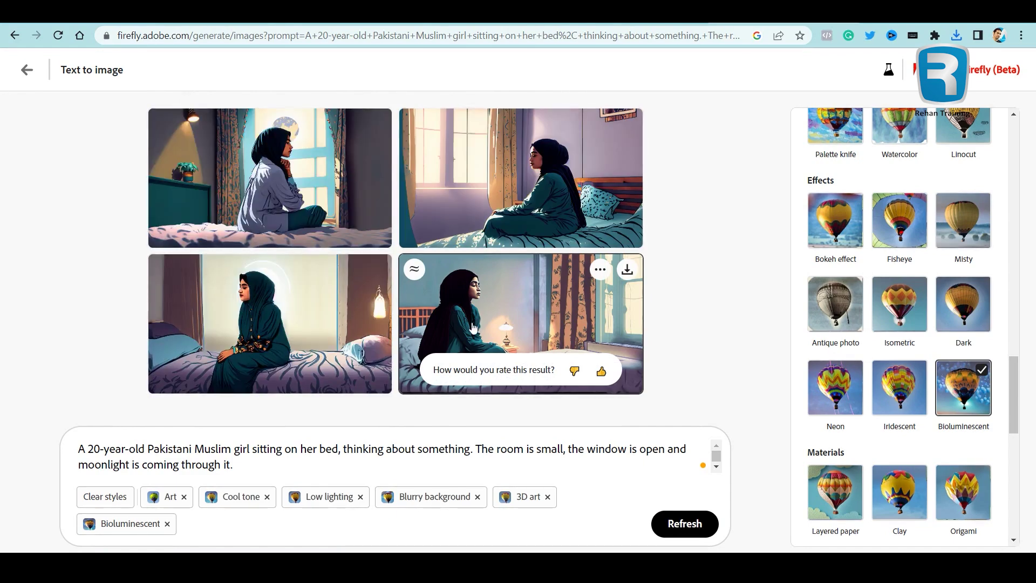
click(540, 184)
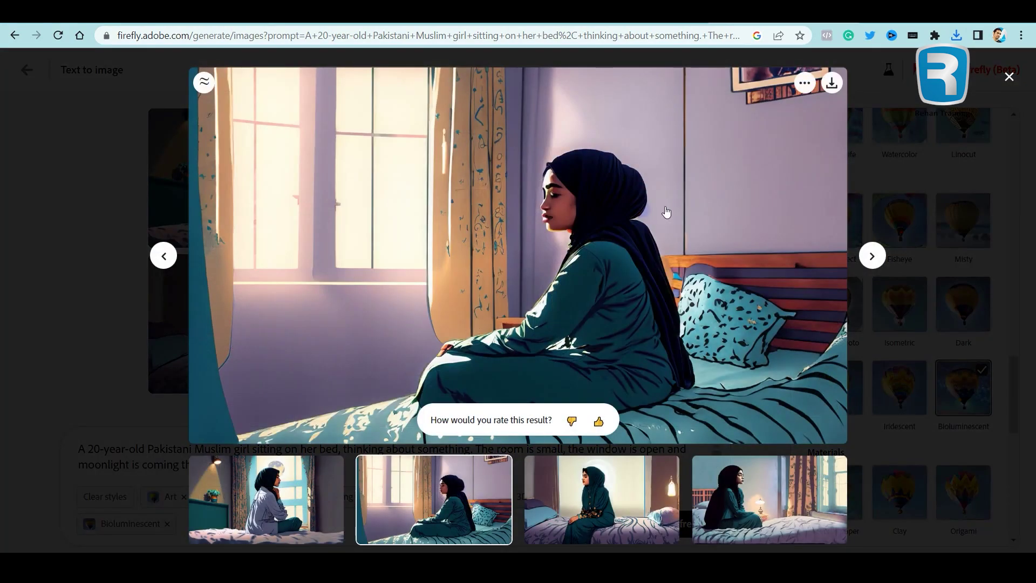
click(163, 258)
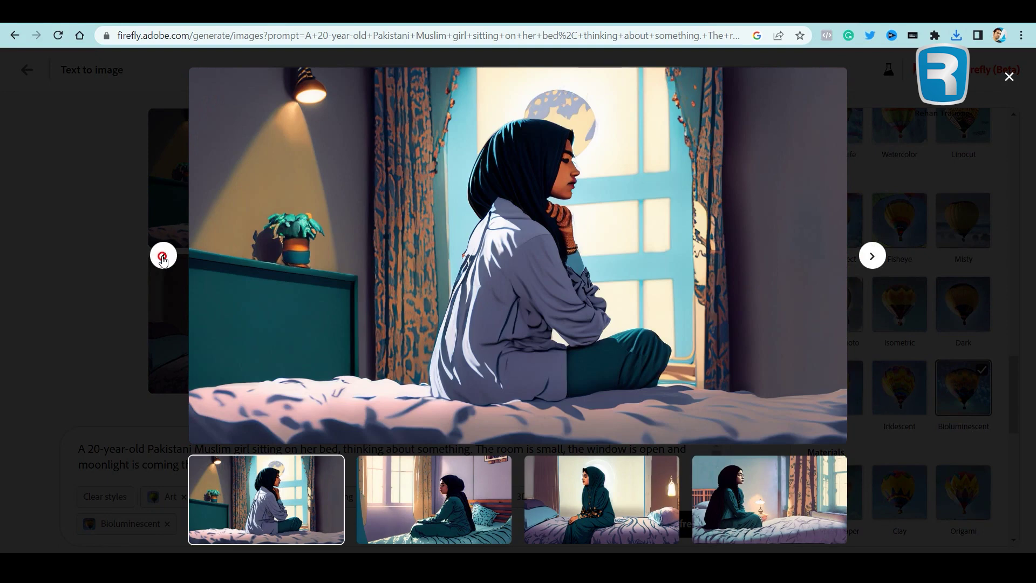
click(164, 258)
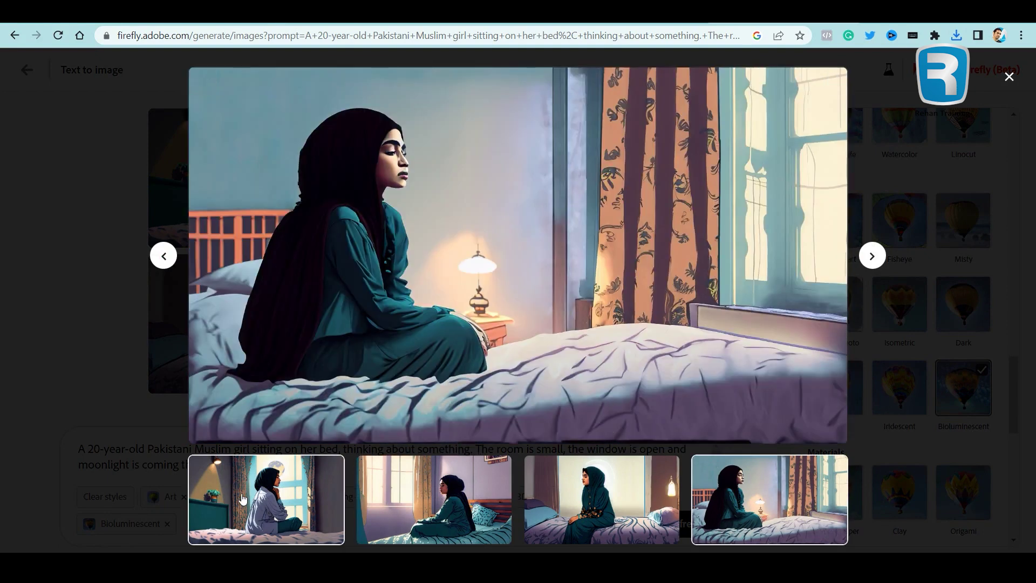
click(266, 502)
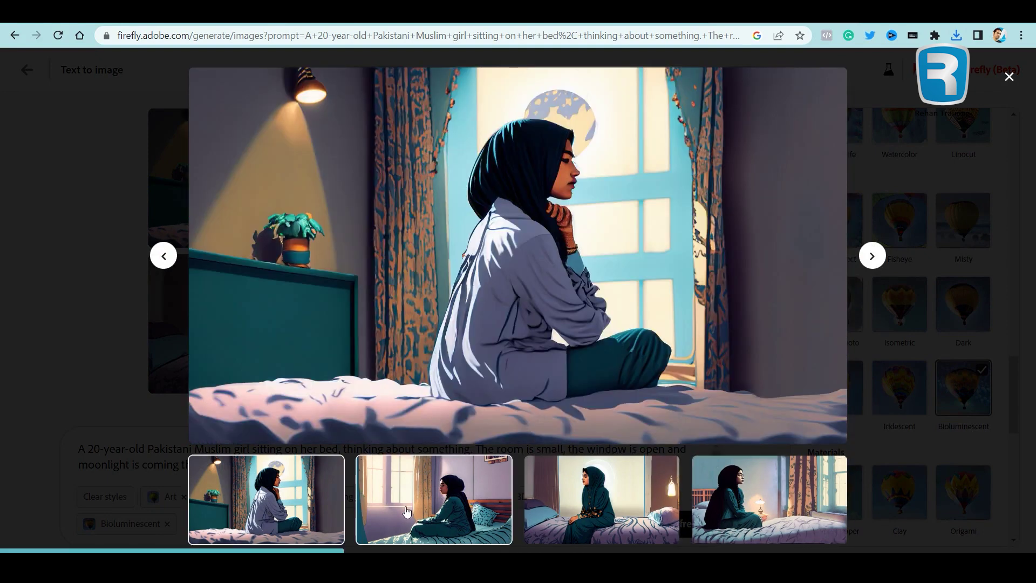
click(408, 511)
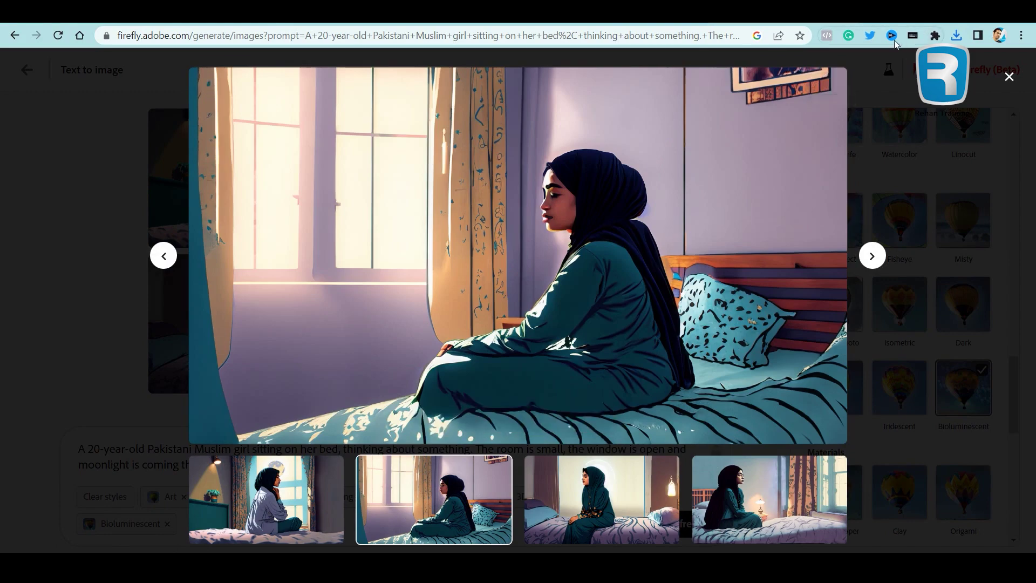
Download the enlarged variation as "Sc001.jpg" in the "Story of a young girl" folder and close the enlarged view.
click(831, 83)
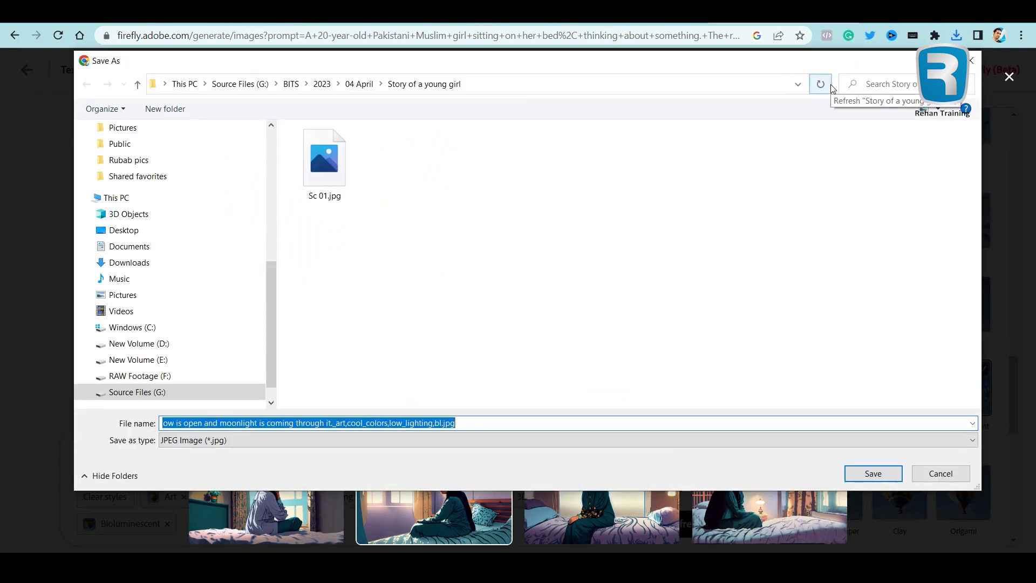
text(Sc)
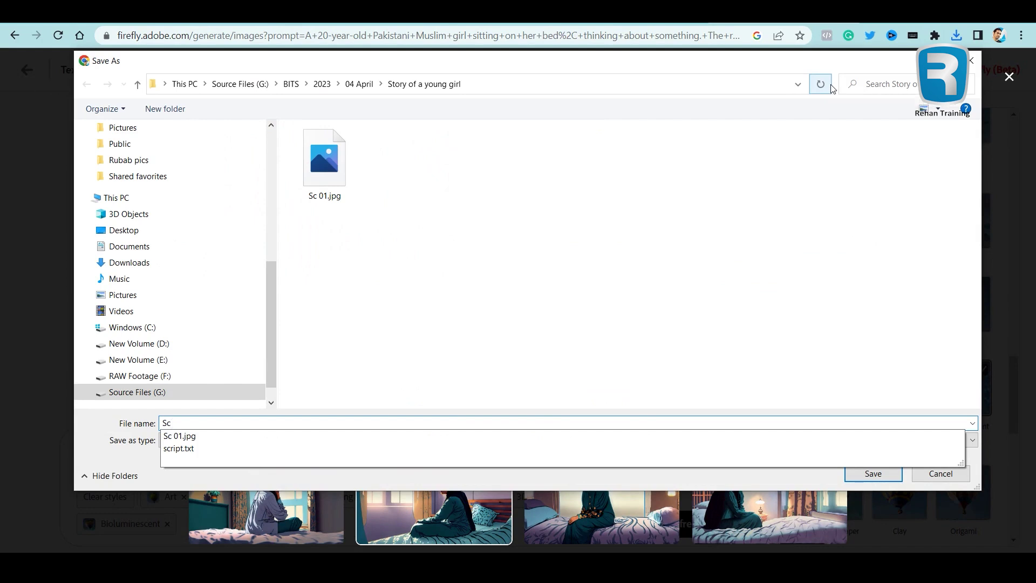
text(001)
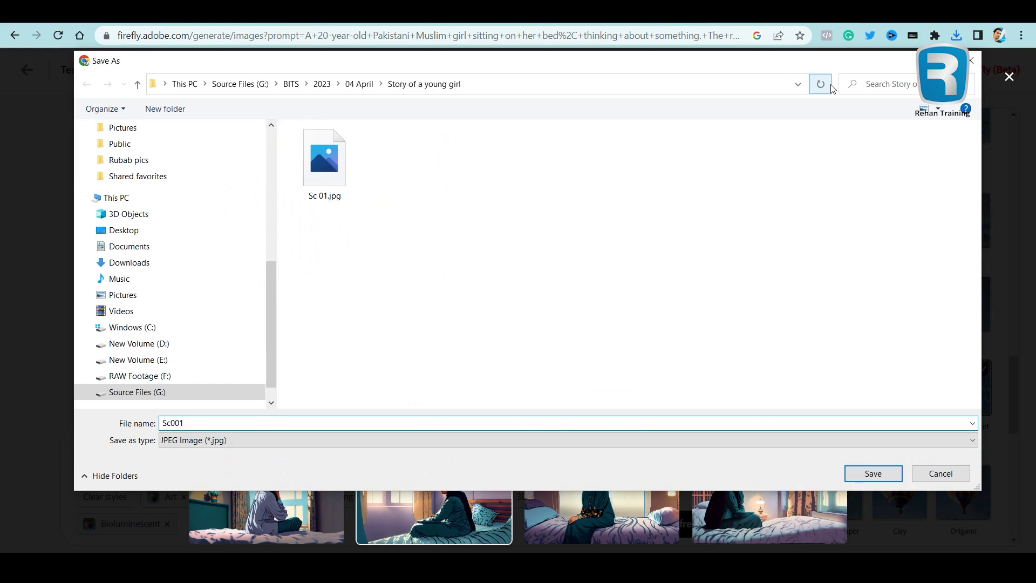
key(Return)
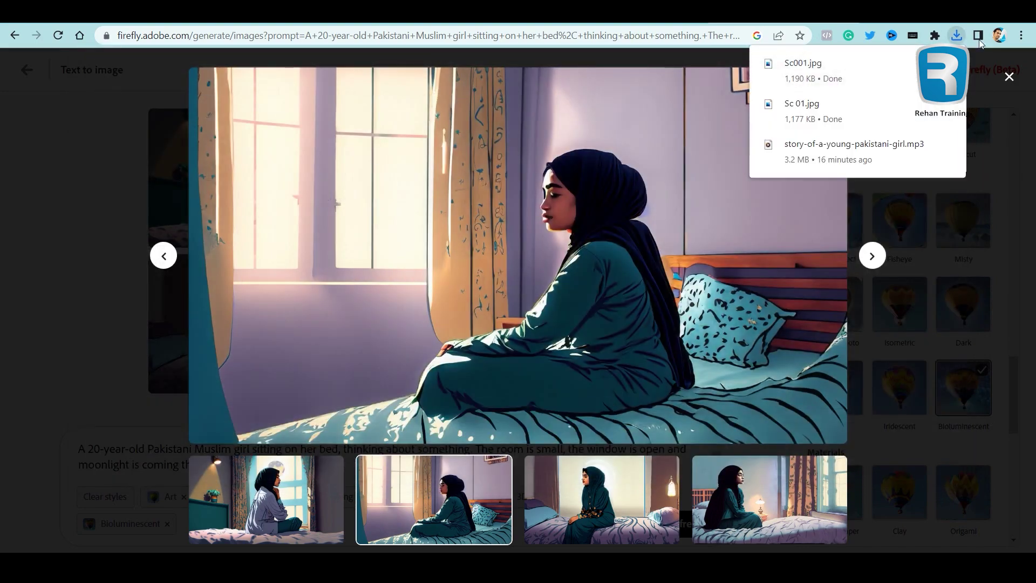
click(1008, 77)
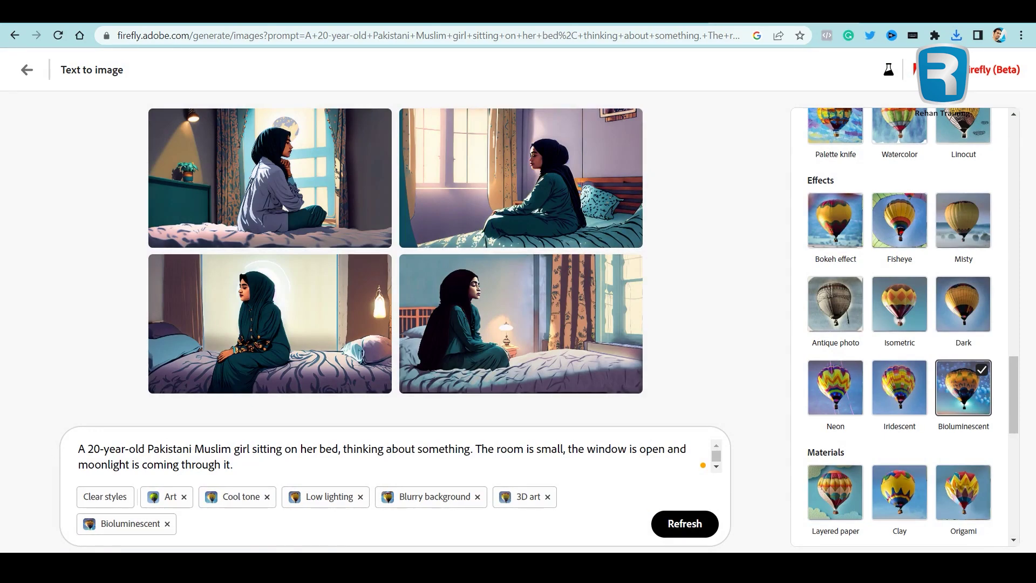
Switch to script.txt in Notepad, reread its opening sentence about dreaming of earning money online, and return to the Firefly images.
click(224, 509)
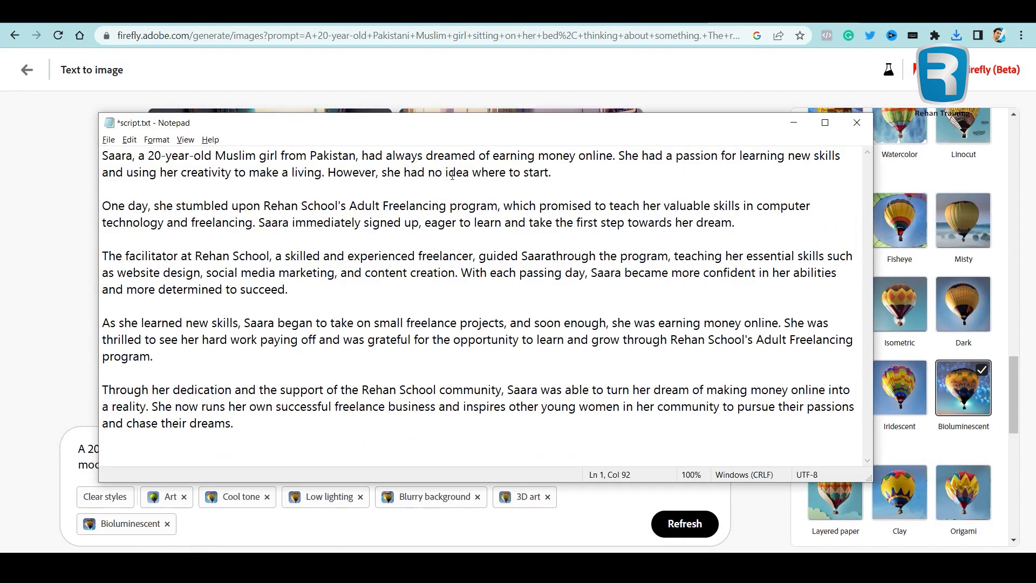
drag(613, 160, 48, 144)
click(614, 172)
click(617, 161)
click(4, 257)
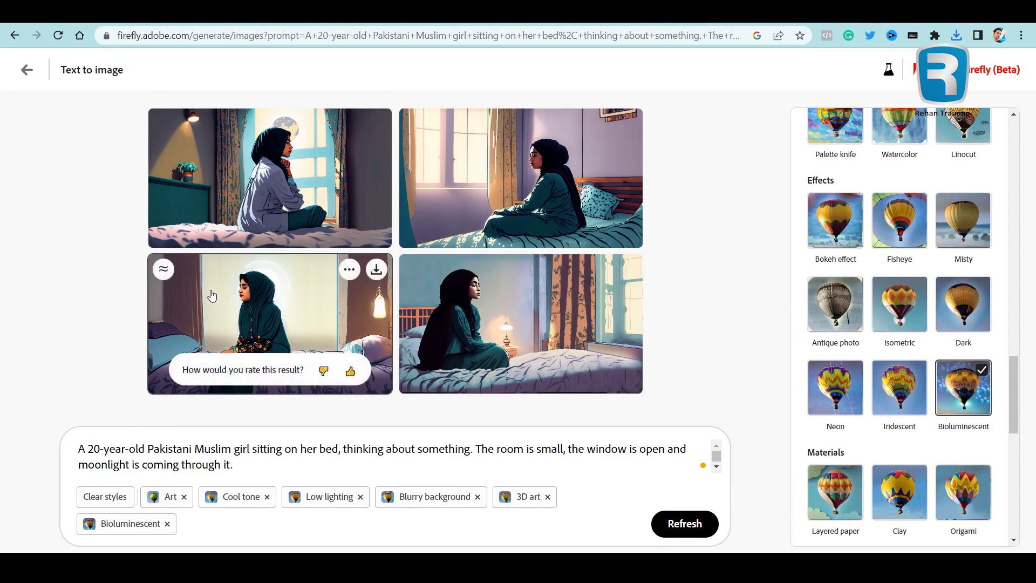
key(alt+Tab)
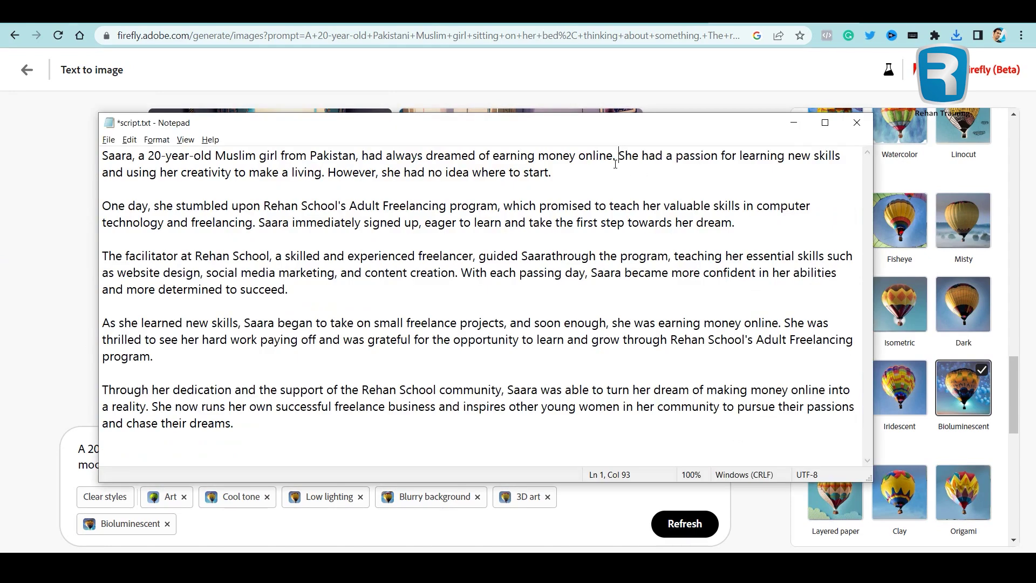
key(alt+Tab)
Enlarge the image of the girl sitting before the bright window and download it as "Sc02.jpg", closing the enlarged view.
click(251, 306)
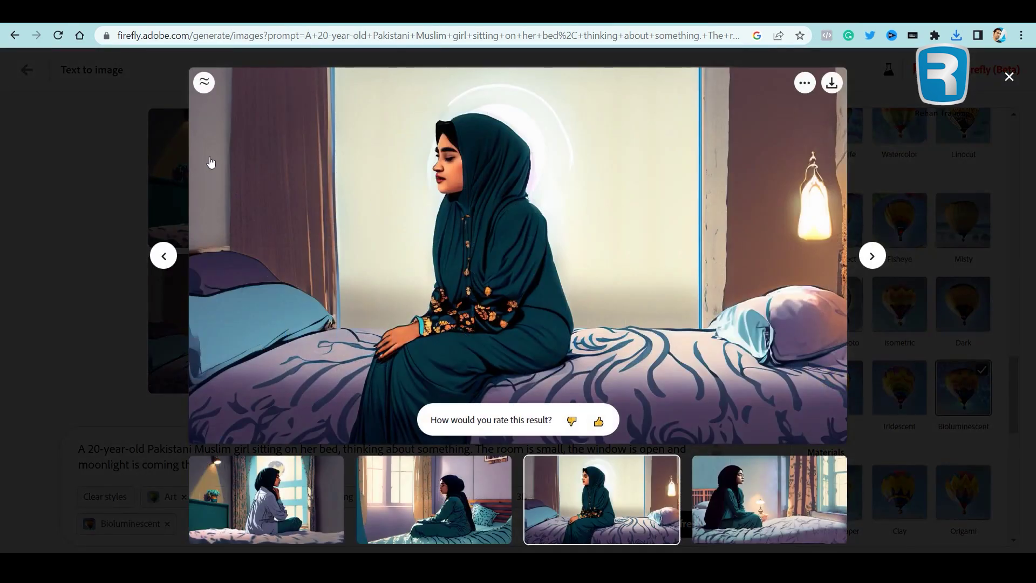
click(831, 84)
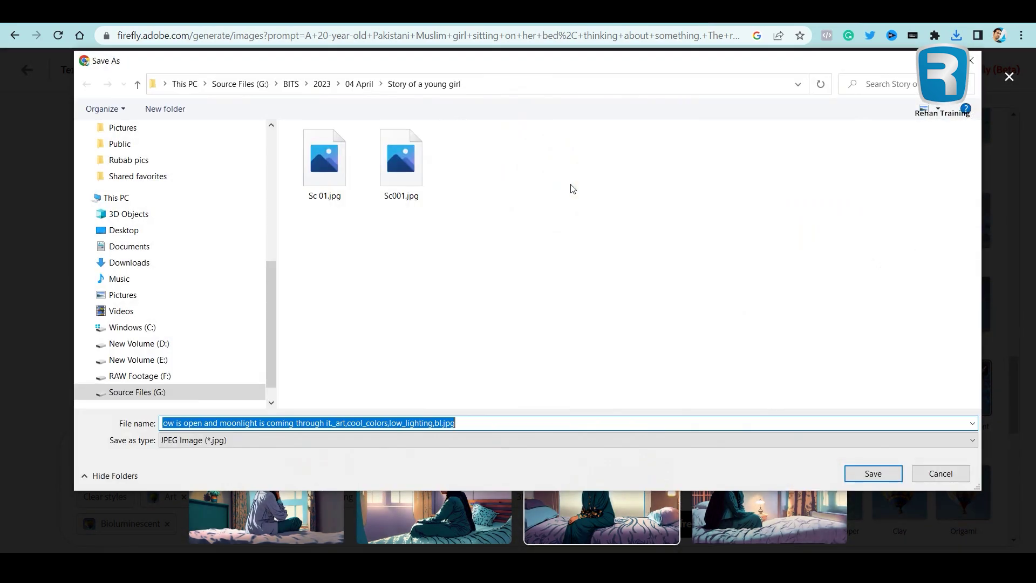
text(Sc)
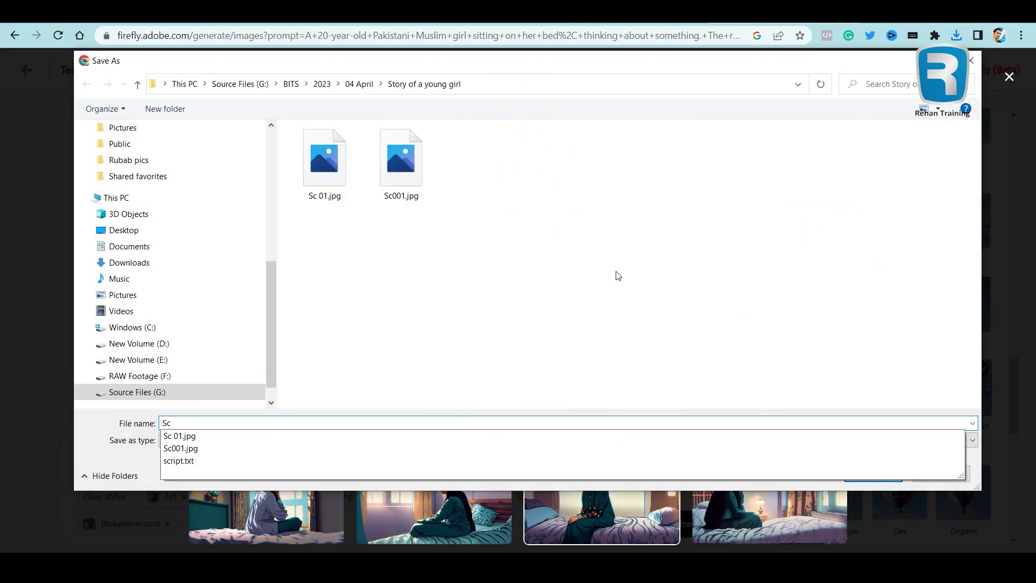
text(02)
key(Return)
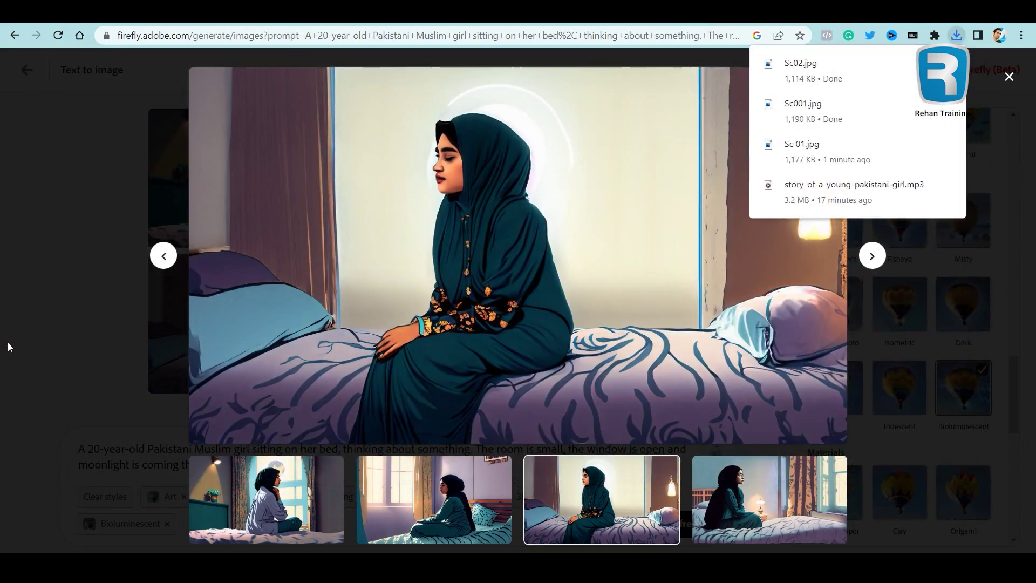
click(4, 350)
Read the script's second-paragraph opening sentence about Rehan School's Adult Freelancing program in Notepad, highlighting it, and return to Firefly.
key(alt+Tab)
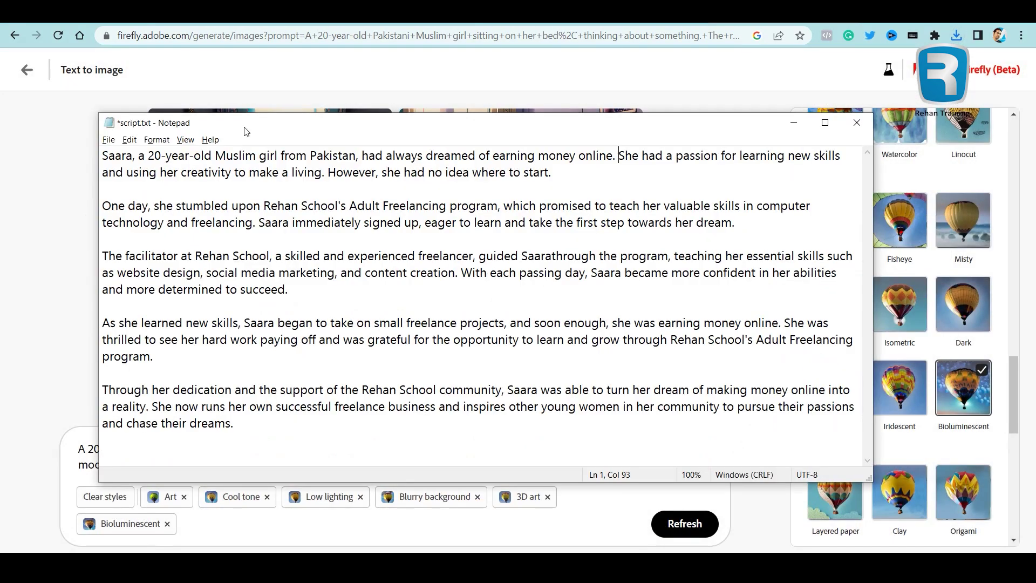
click(141, 203)
click(266, 233)
drag(255, 224, 100, 210)
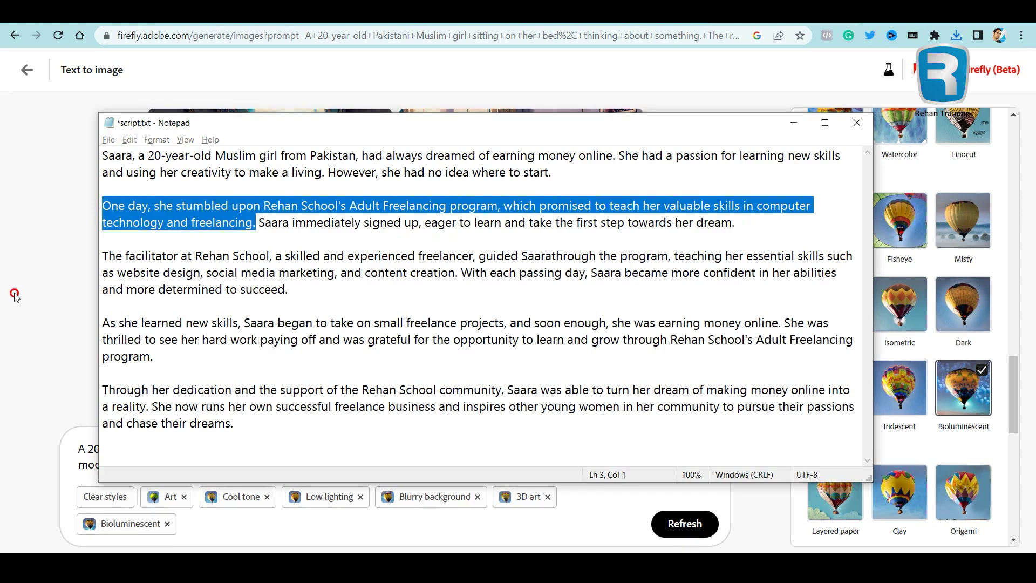
click(14, 293)
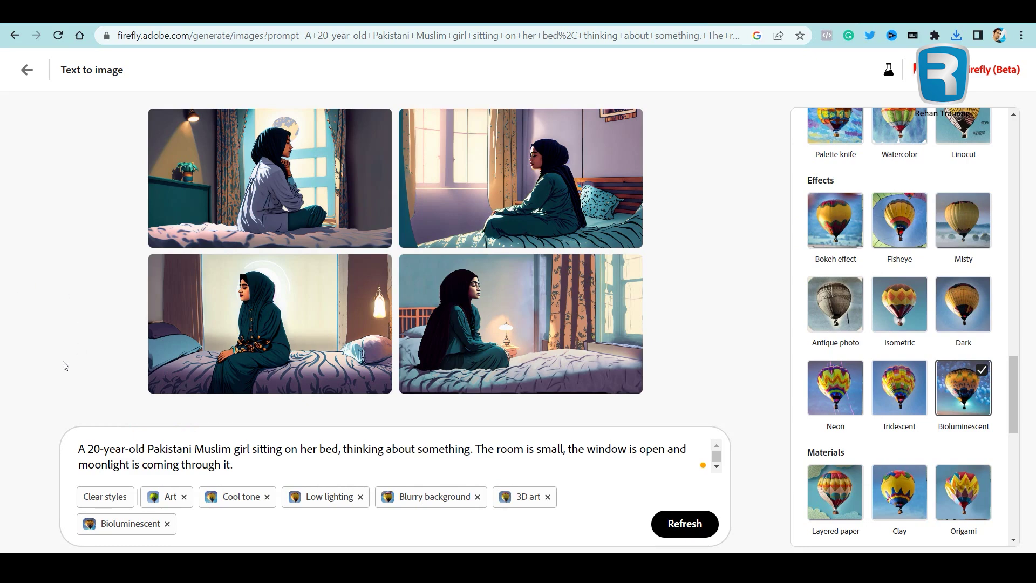
Replace the prompt after "Muslim girl" with "using her laptop. She is sitting on chair in her bed room. It is day time and sun is shinning.".
click(187, 446)
click(263, 448)
drag(263, 448, 337, 463)
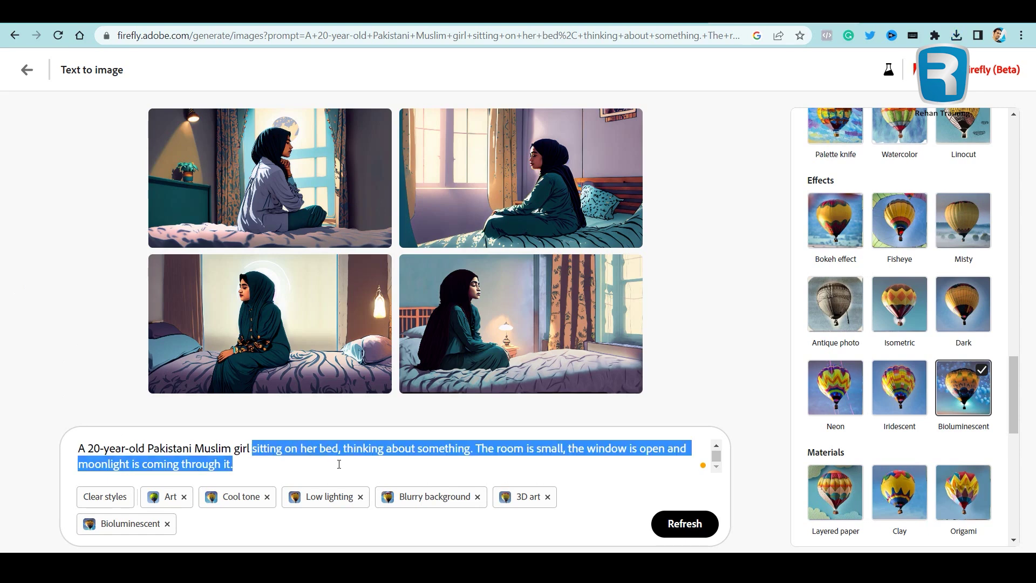
text(using her laptop)
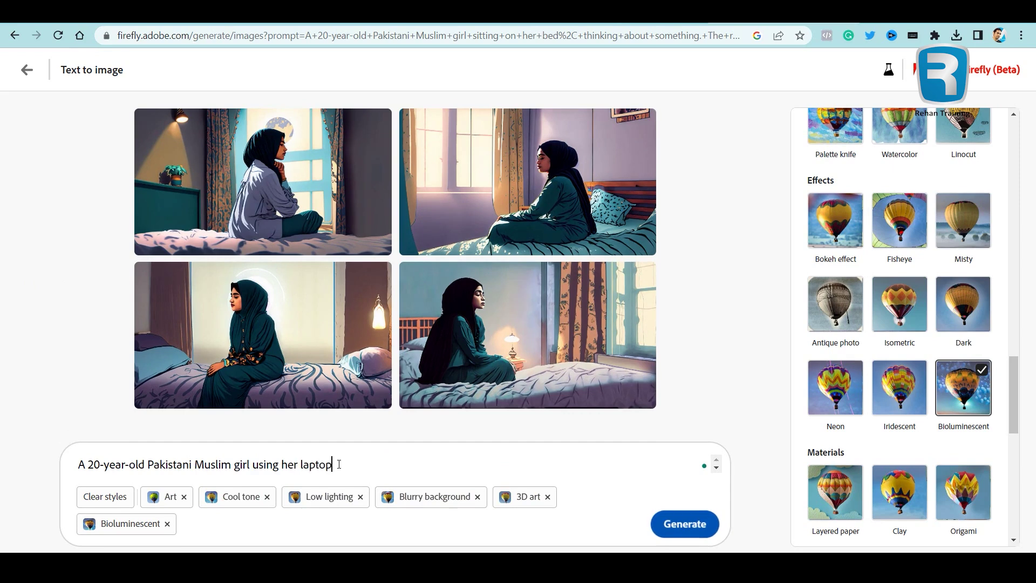
text(. She is)
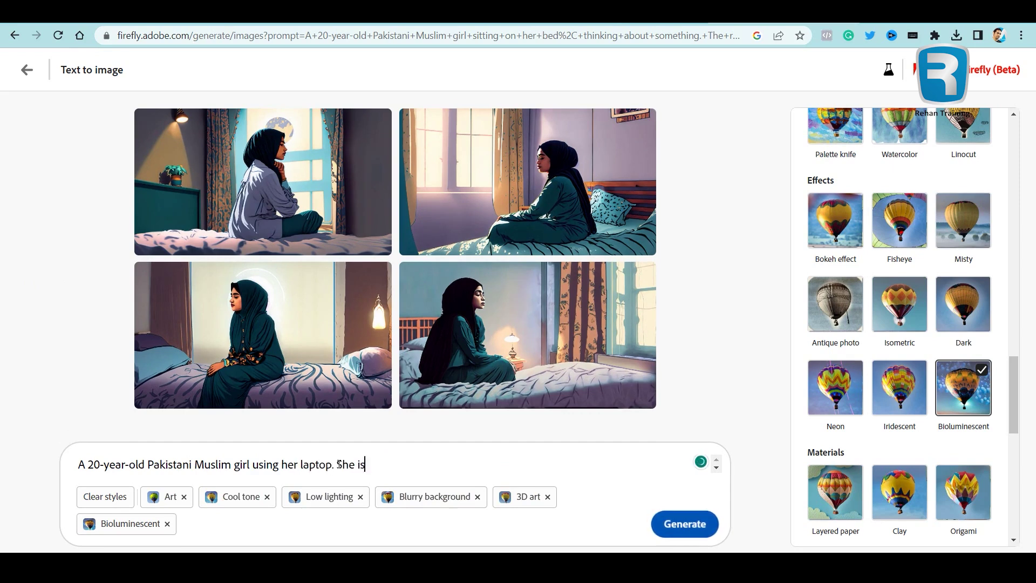
text( sitting on chair in her bed room. It is day time and sun is)
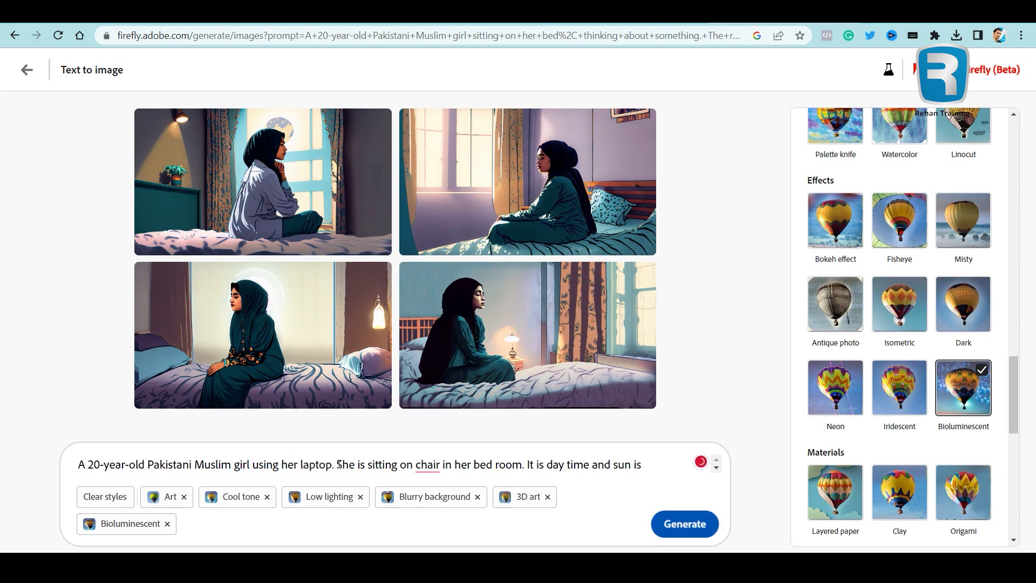
text( shinning.)
Accept the Grammarly article corrections "a chair" and "the sun" in the prompt.
mouse_move(417, 465)
click(438, 364)
mouse_move(628, 462)
click(639, 391)
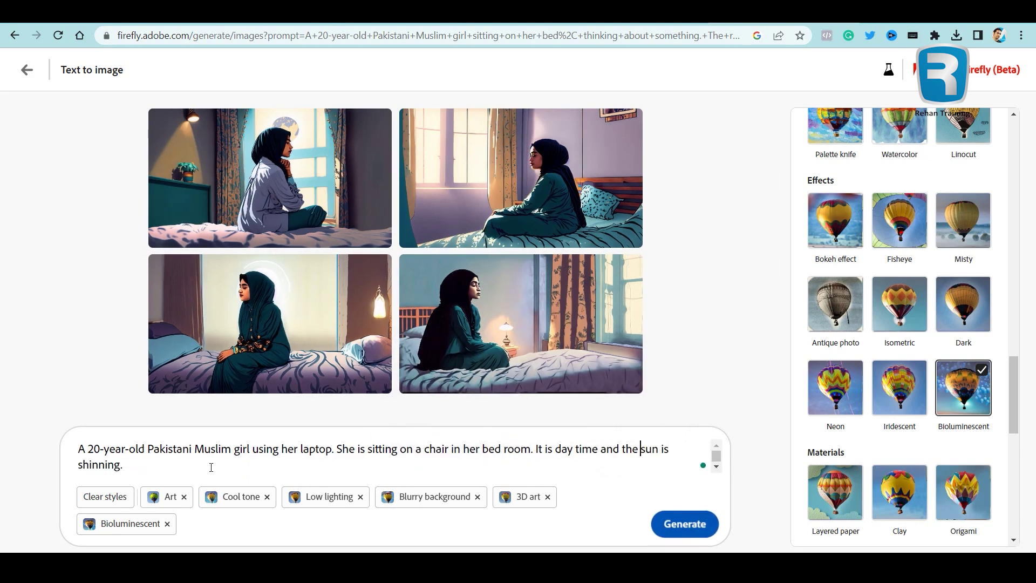
Add the sentence "Window is open and wind is blowing the curtains." to the end of the prompt.
text(Window isopen and wind is blue)
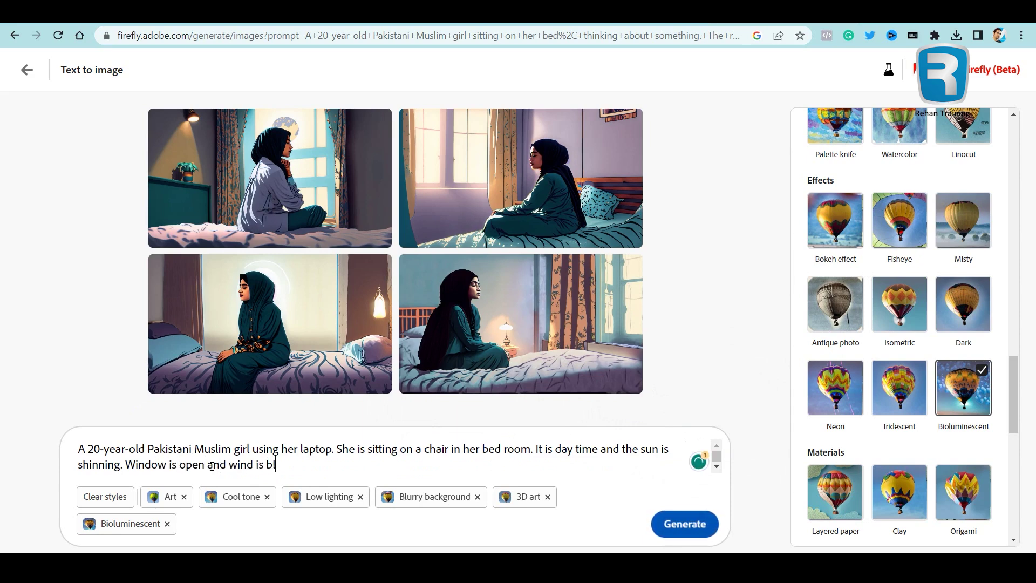
key(BackSpace)
key(BackSpace)
text(owing the curtains.)
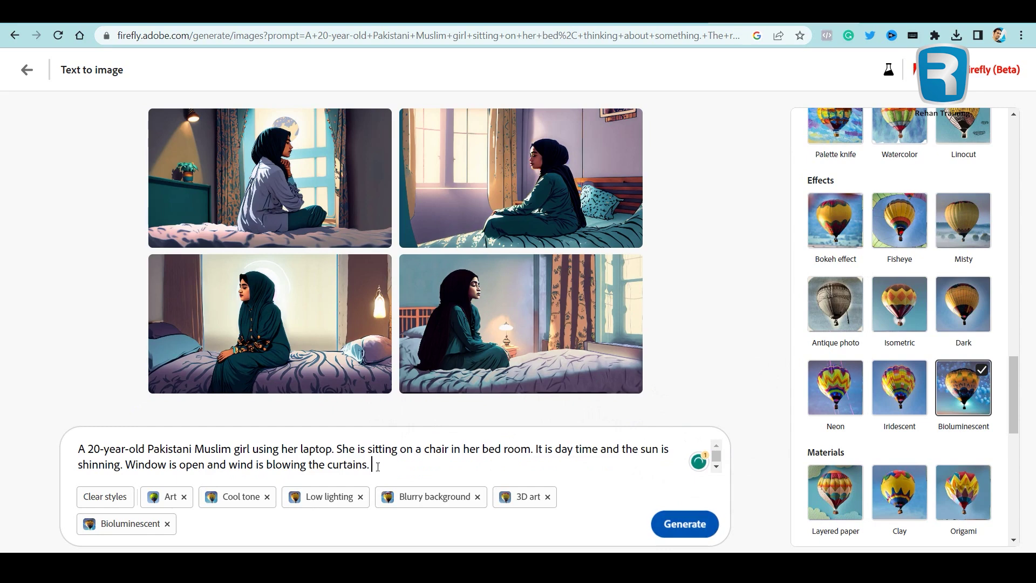
Accept the Grammarly corrections in the prompt, including "The window", "the wind" and "shining".
click(143, 464)
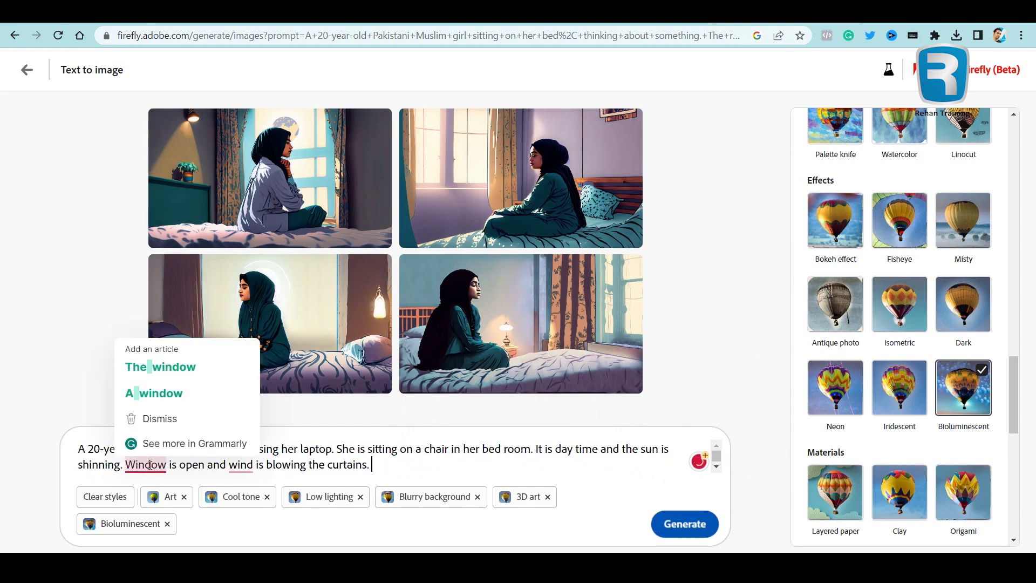
click(162, 366)
click(260, 465)
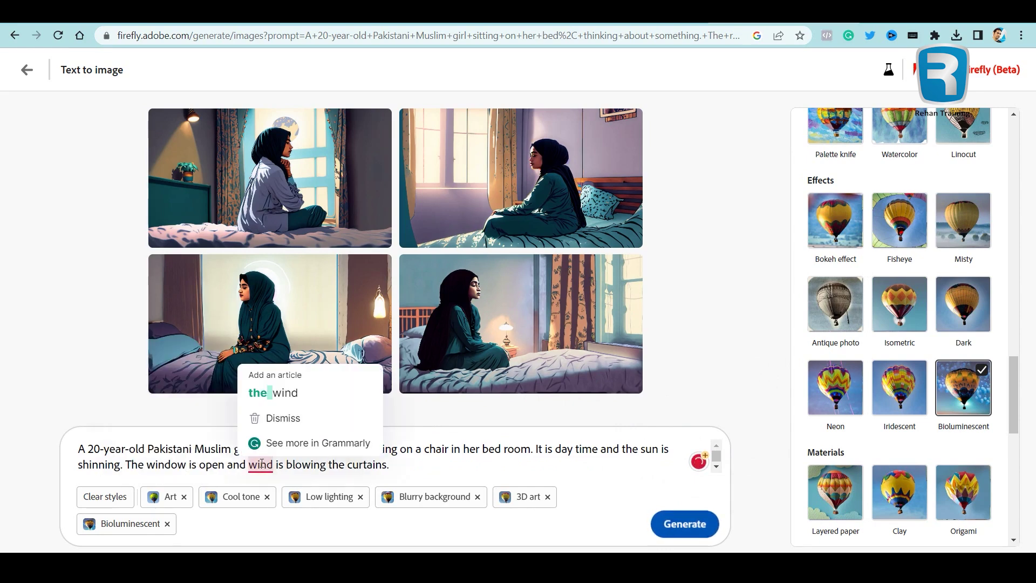
click(270, 392)
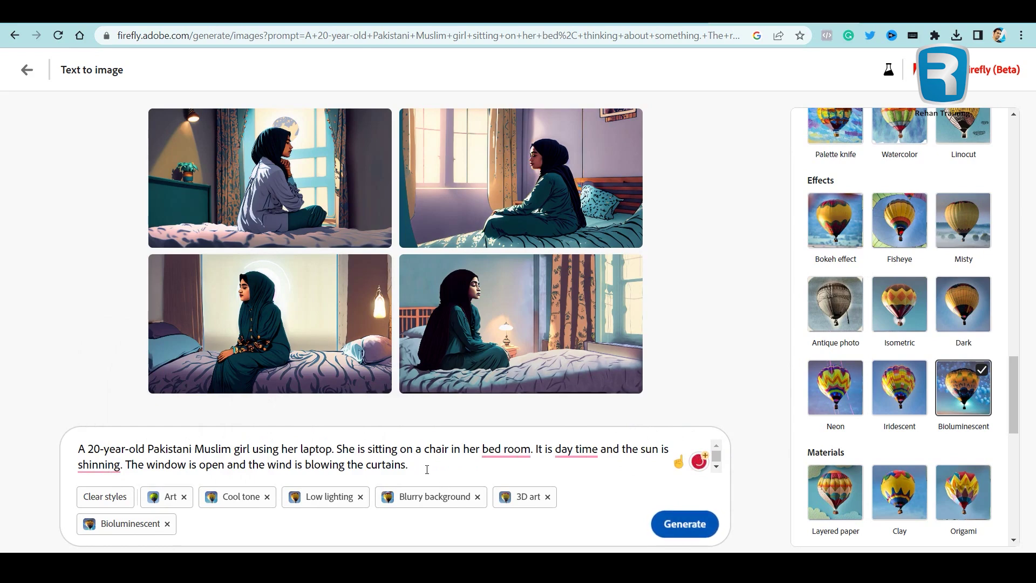
click(102, 465)
click(102, 390)
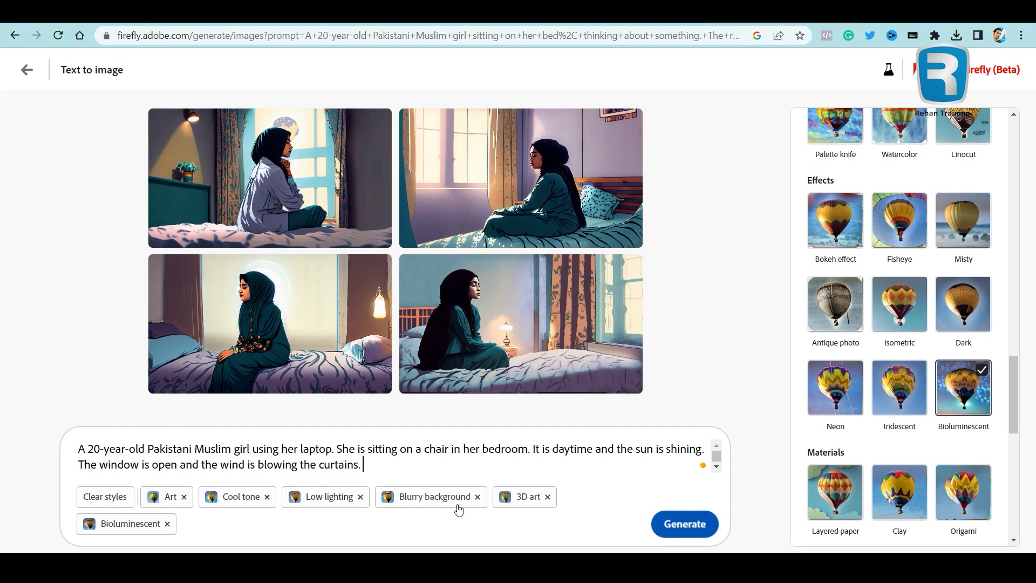
Replace the Cool tone style with Warm tone and generate images from the laptop prompt.
click(267, 496)
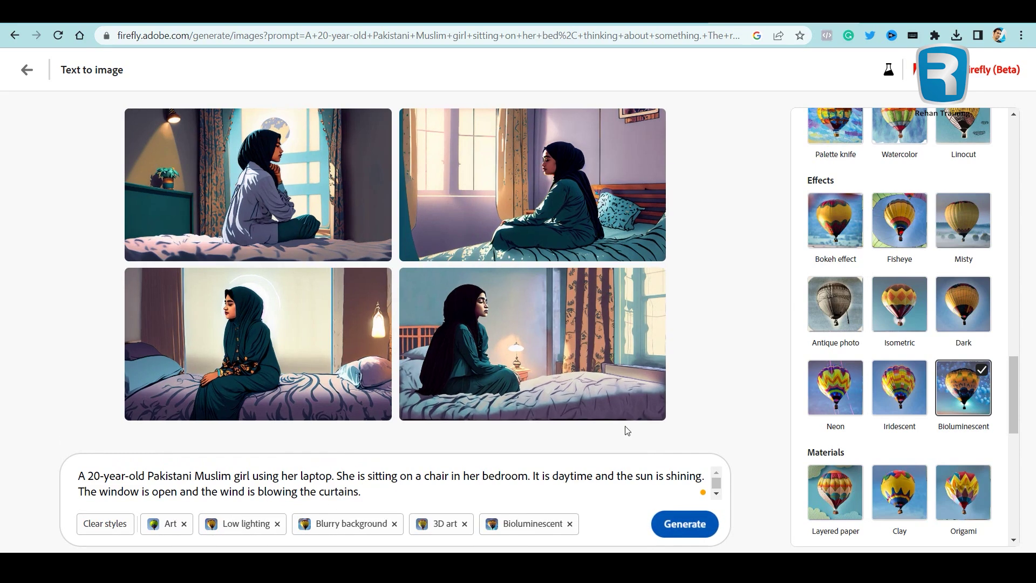
scroll(945, 304, up, 15)
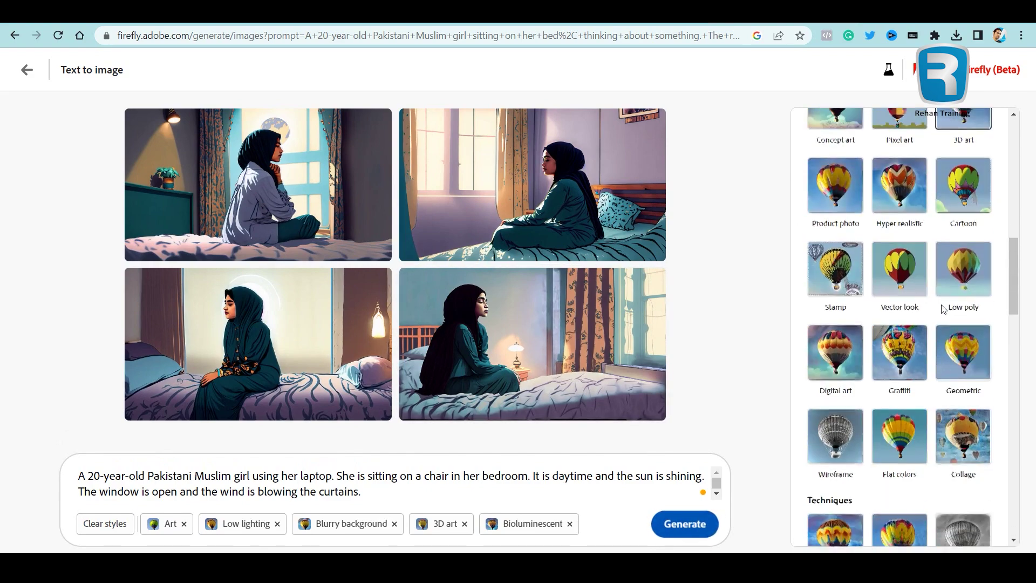
scroll(946, 303, up, 1)
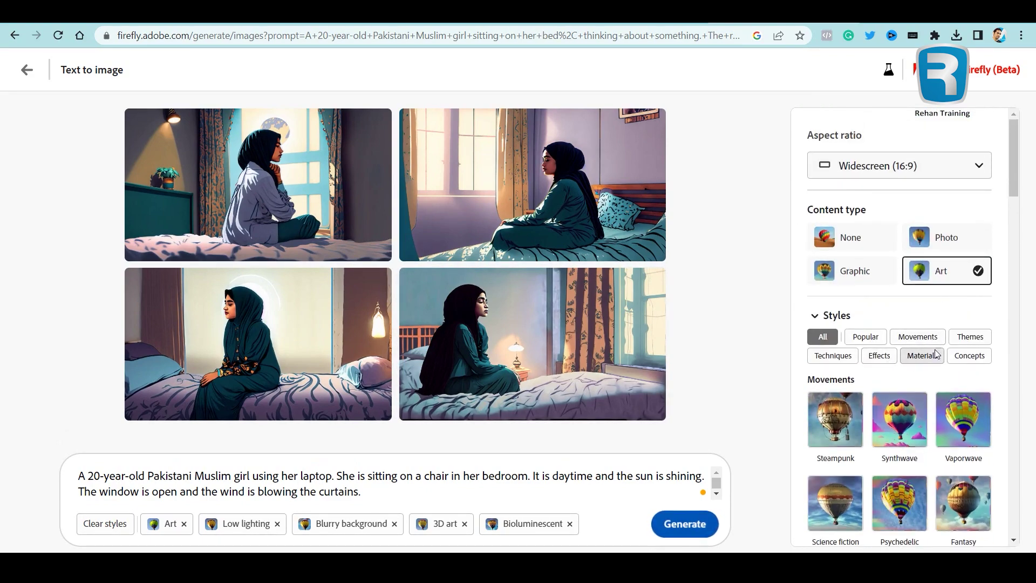
drag(1014, 178, 1014, 515)
click(917, 385)
click(837, 262)
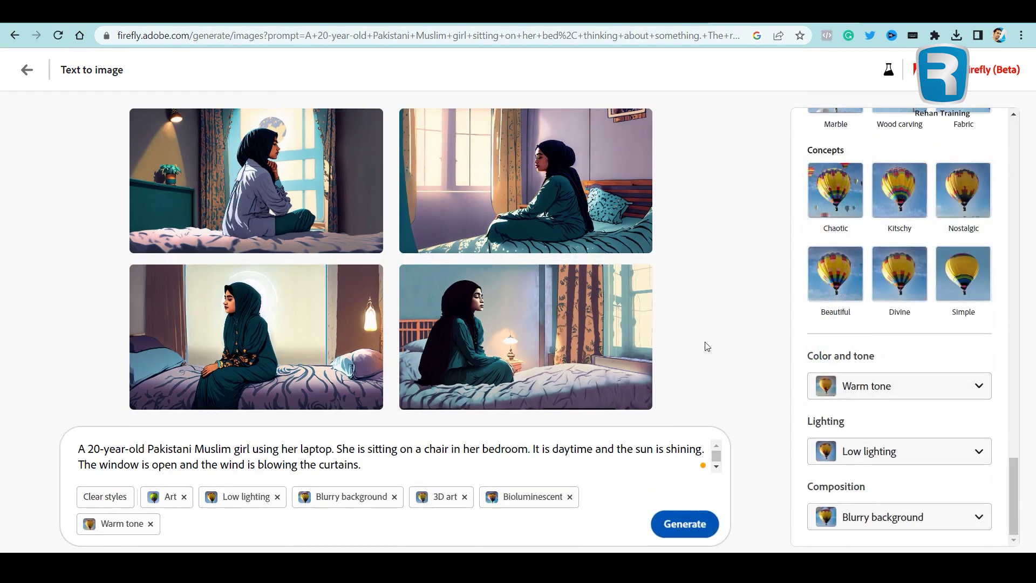
click(684, 525)
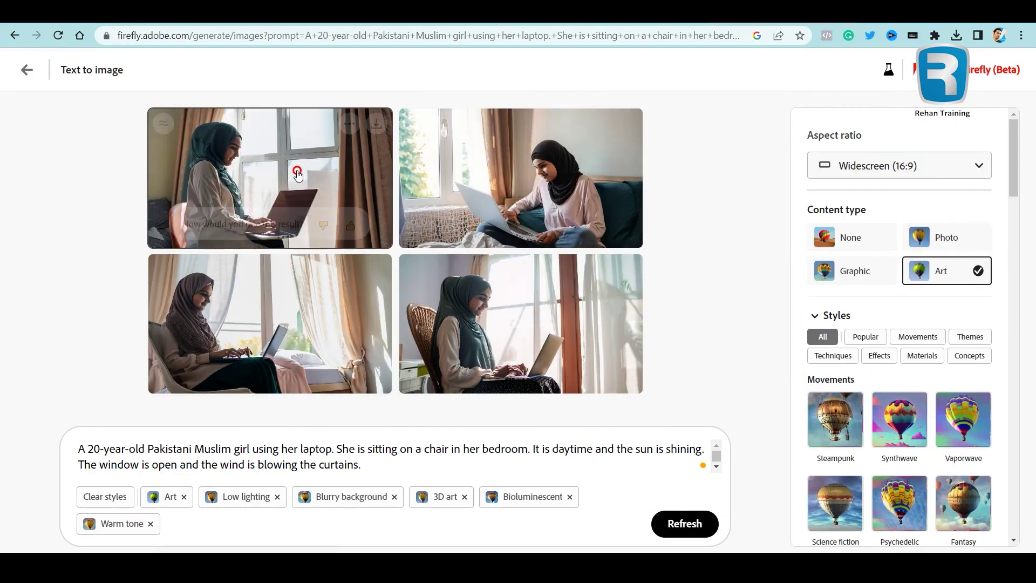
Examine the four generated images of the girl with a laptop at full size, and close the preview.
click(296, 173)
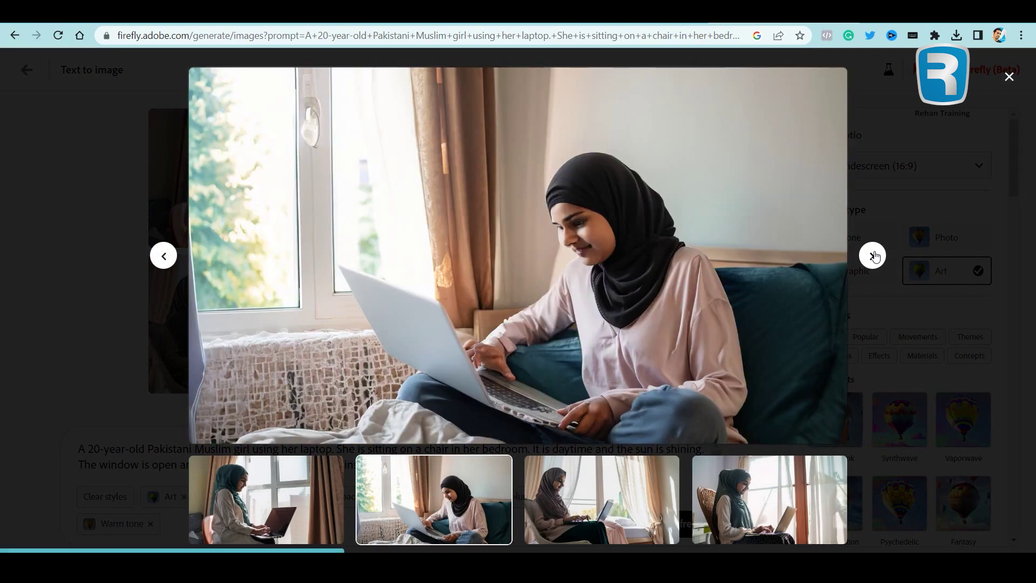
click(872, 255)
double_click(872, 256)
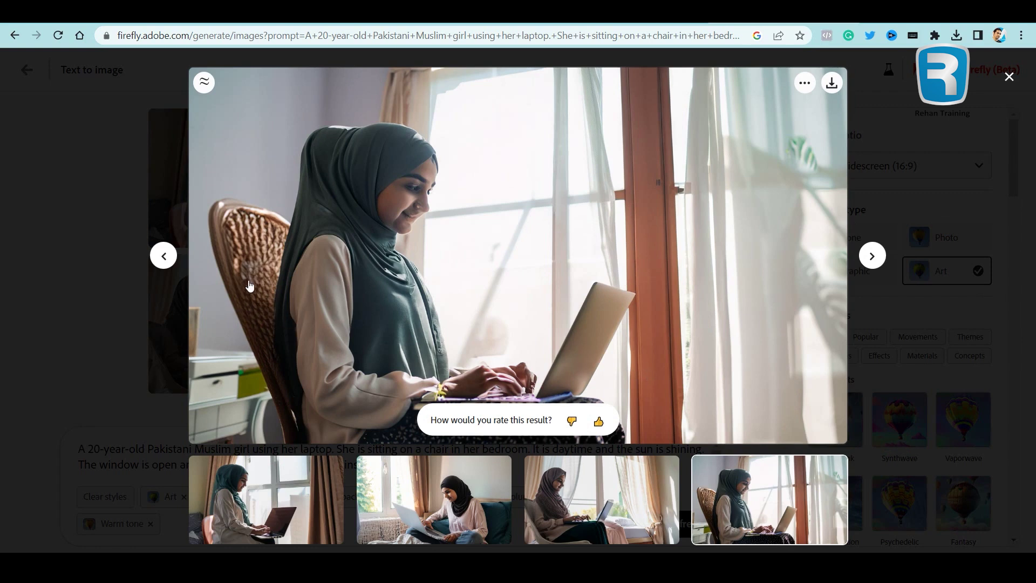
click(441, 509)
click(628, 503)
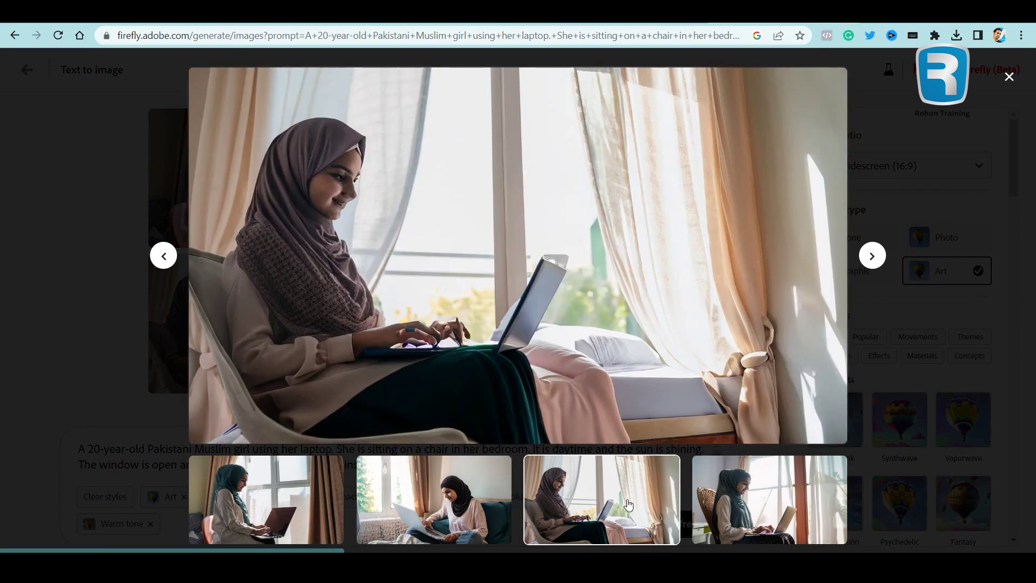
click(766, 505)
click(215, 524)
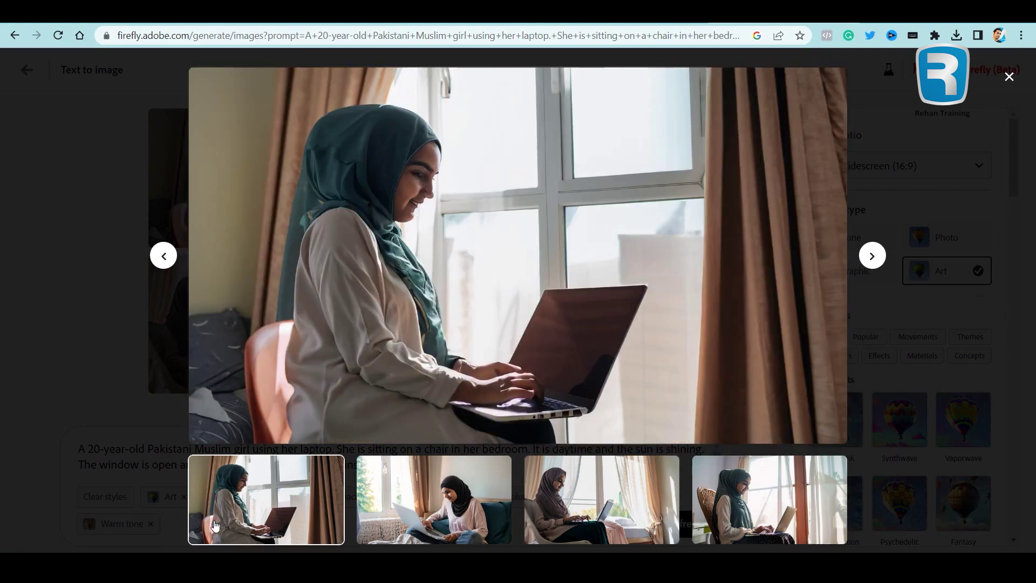
click(14, 319)
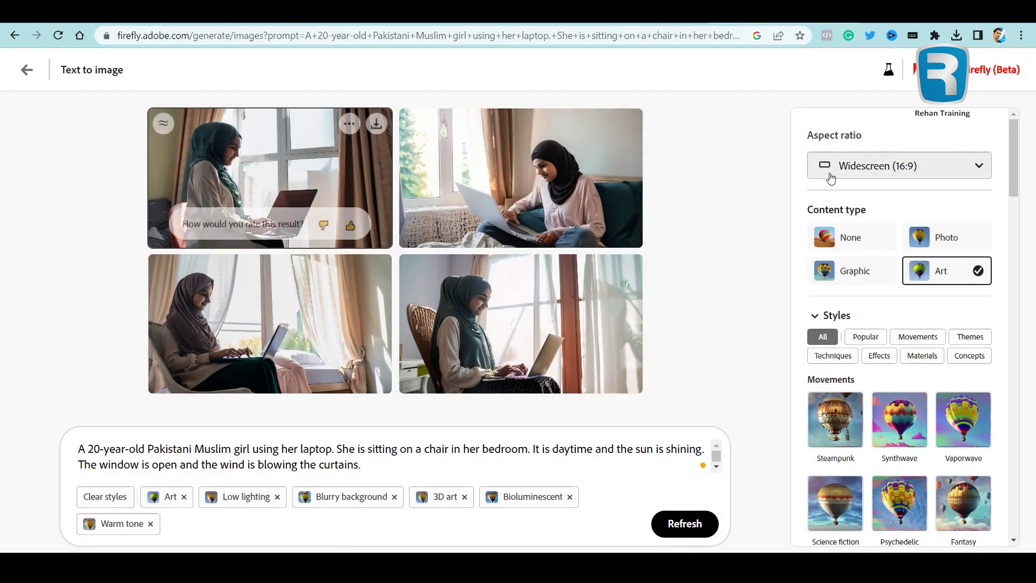
Set the content type to Graphic, remove the 3D art style, and regenerate the images.
click(852, 279)
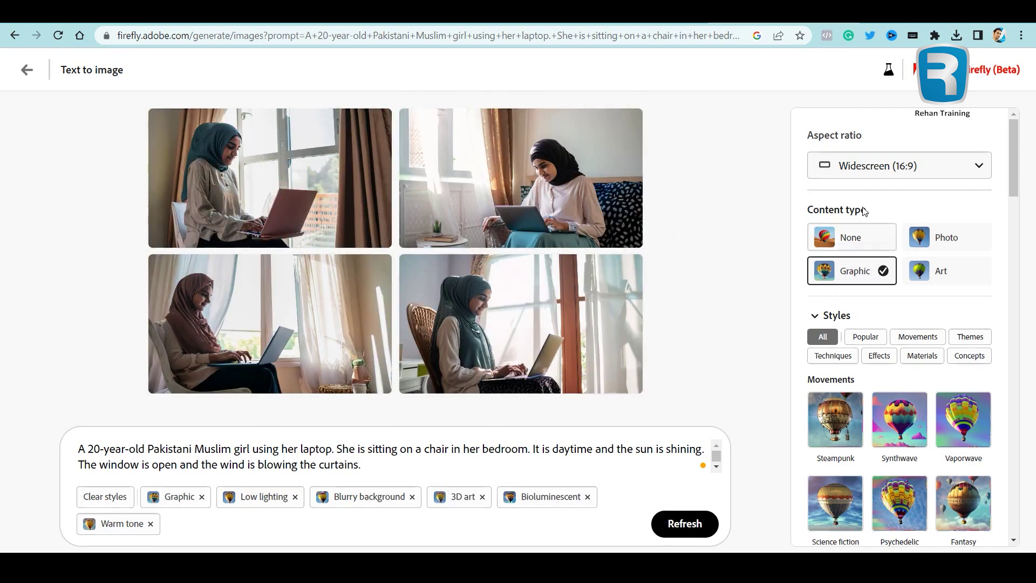
scroll(846, 225, down, 8)
click(963, 302)
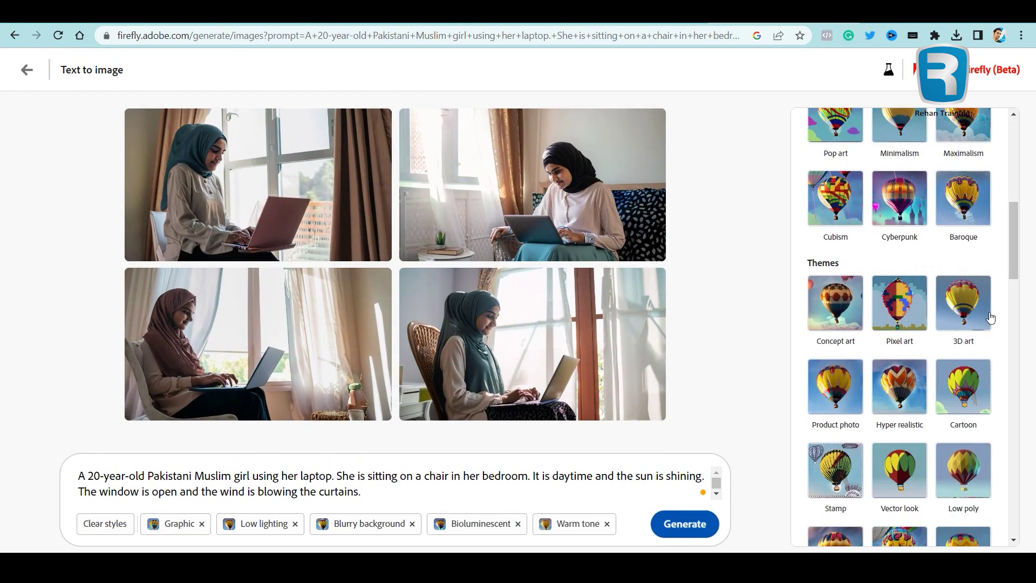
click(710, 523)
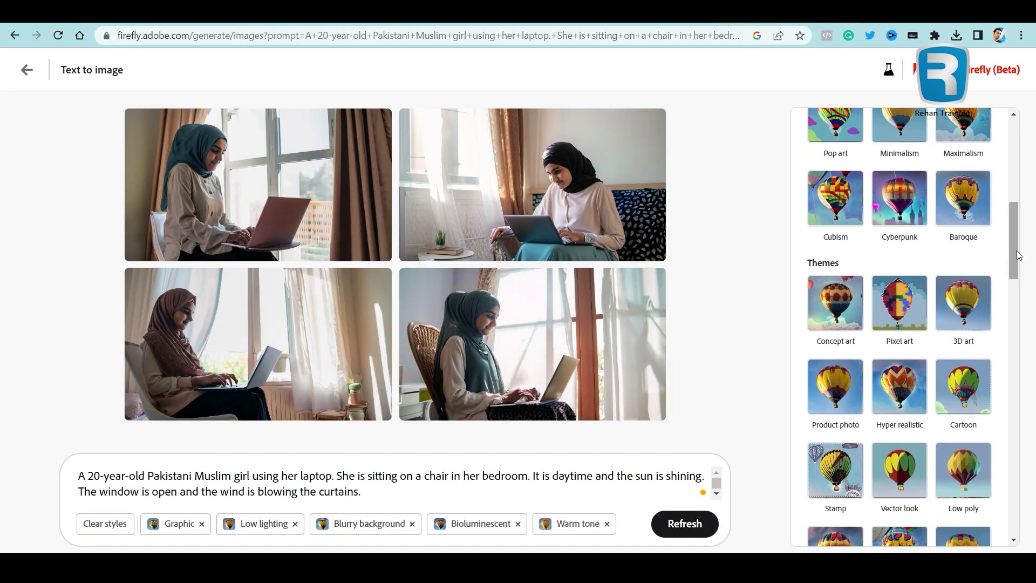
Set the content type to Art and download the image of the girl in the teal hijab beside brown curtains as Sc03.jpg.
drag(1013, 240, 1014, 157)
click(947, 270)
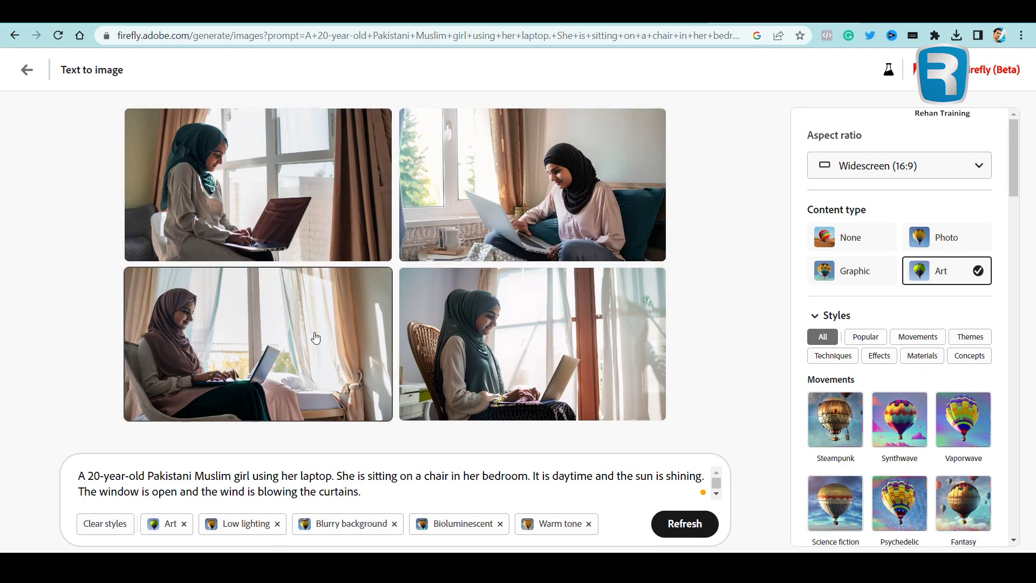
click(231, 335)
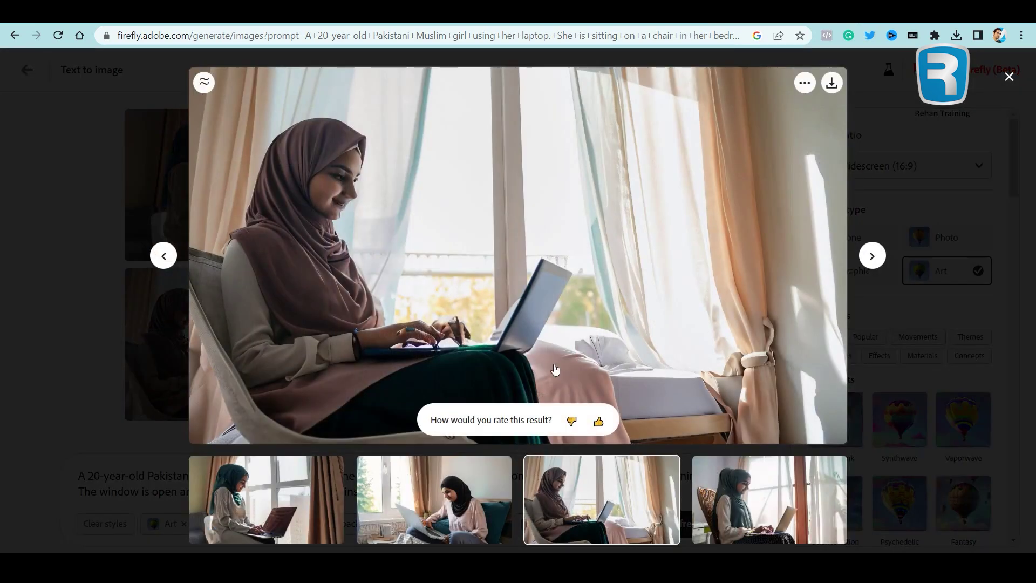
click(434, 503)
click(277, 499)
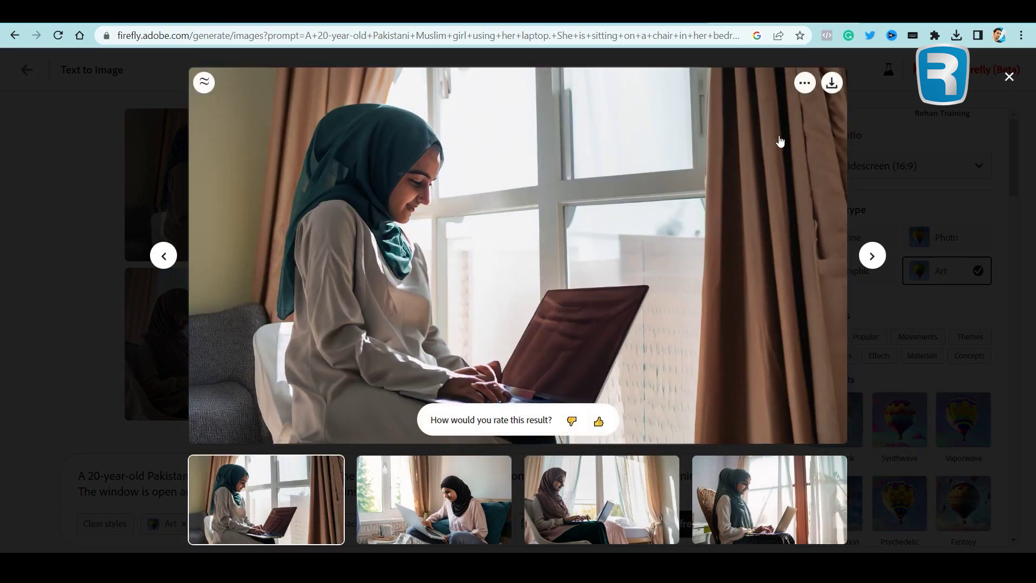
click(833, 86)
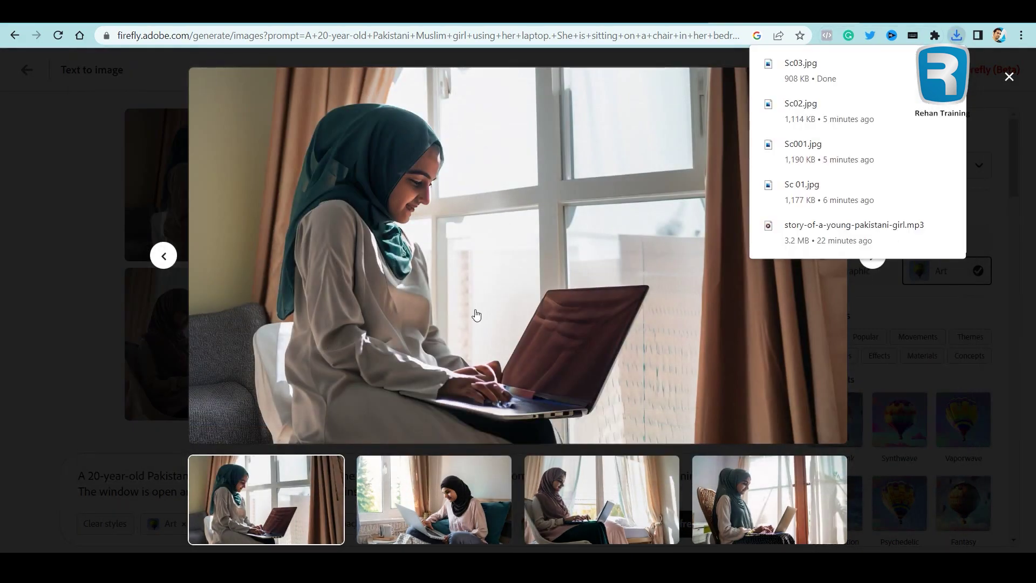
Generate images similar to the downloaded one and save the variation with the girl on a white upholstered chair as sc05.
click(203, 87)
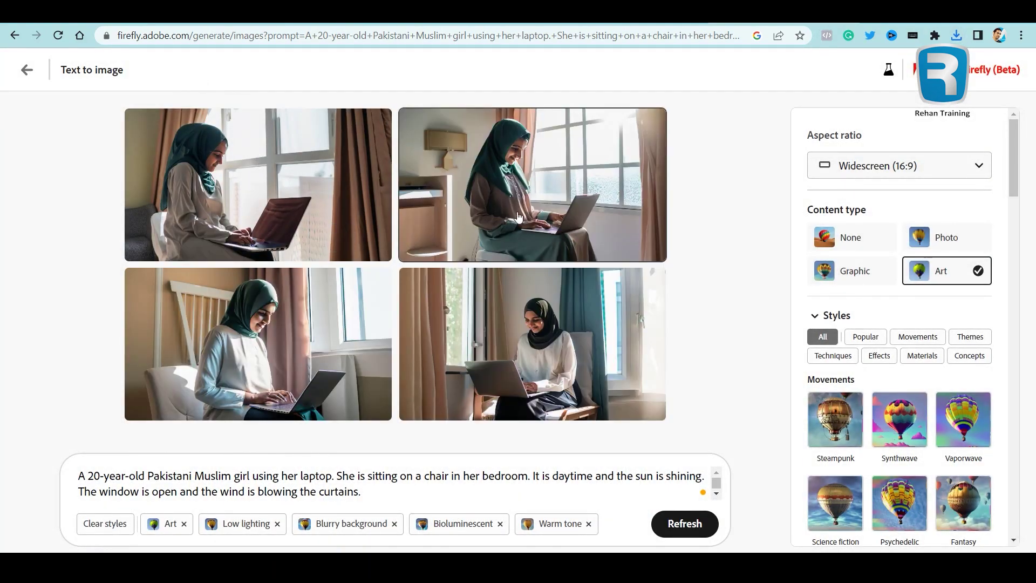
click(530, 196)
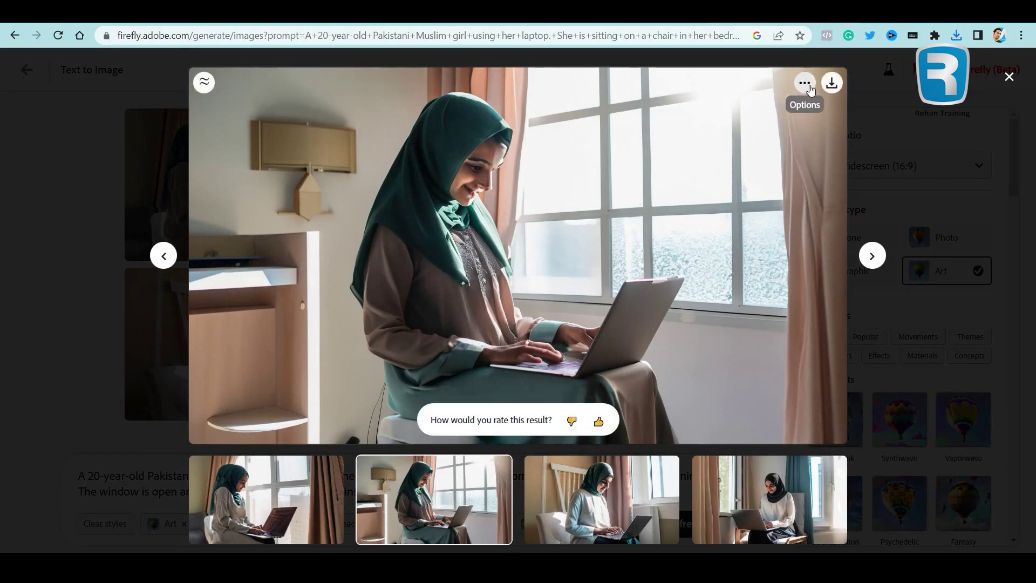
key(Right)
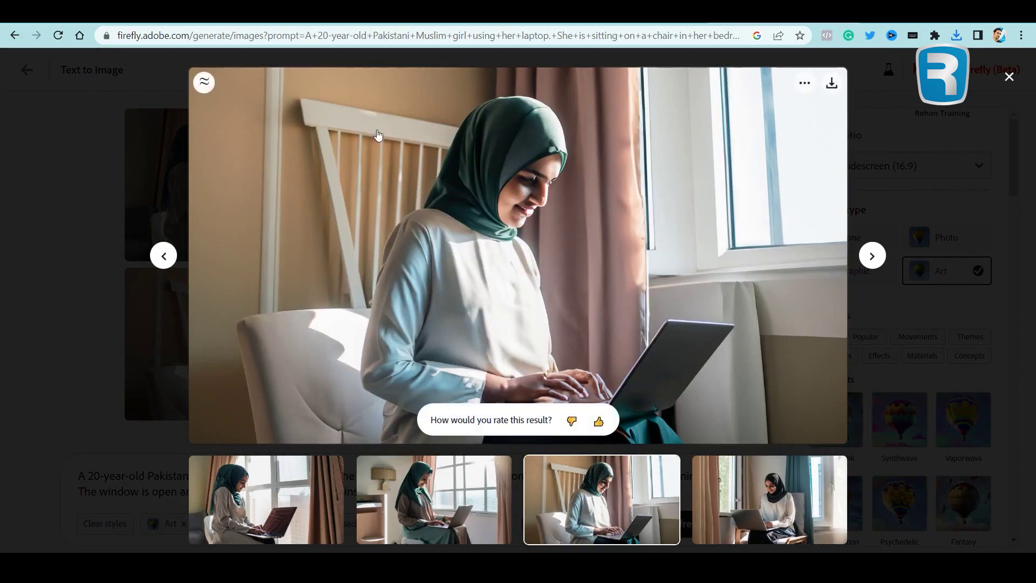
click(831, 86)
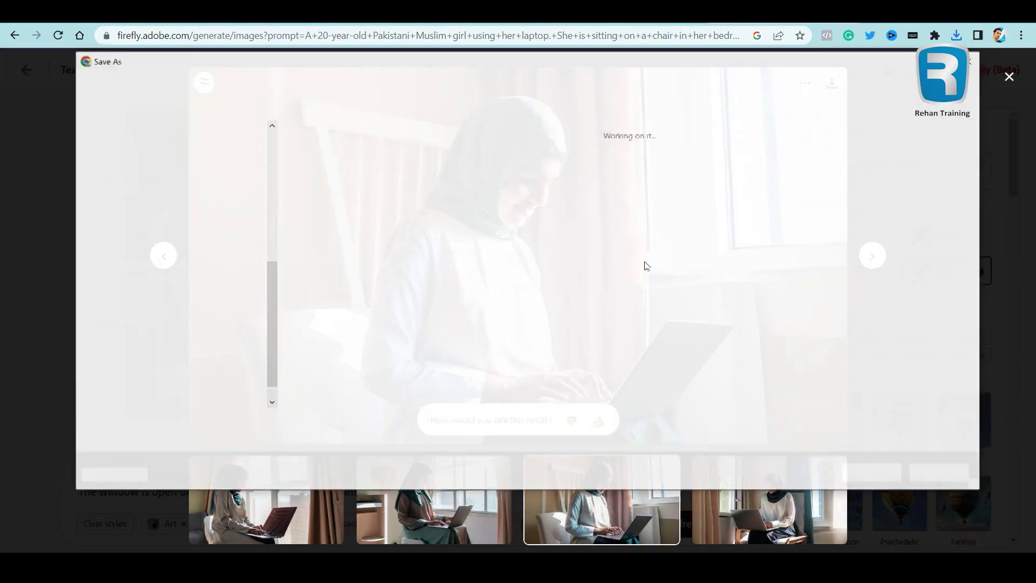
text(sc05)
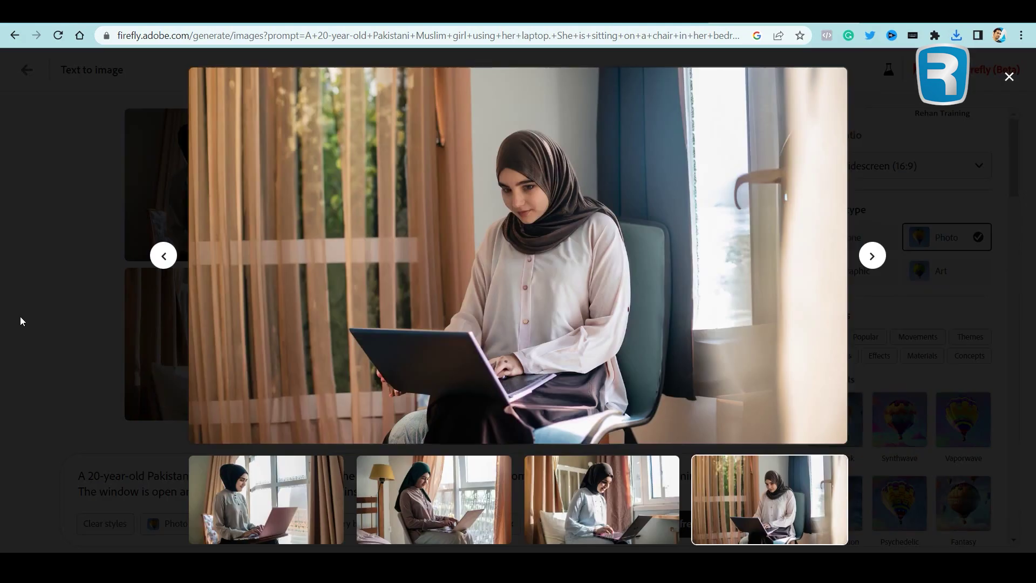
Close the image preview, check the second paragraph of script.txt in Notepad for the next scene, and return to Adobe Firefly.
click(37, 329)
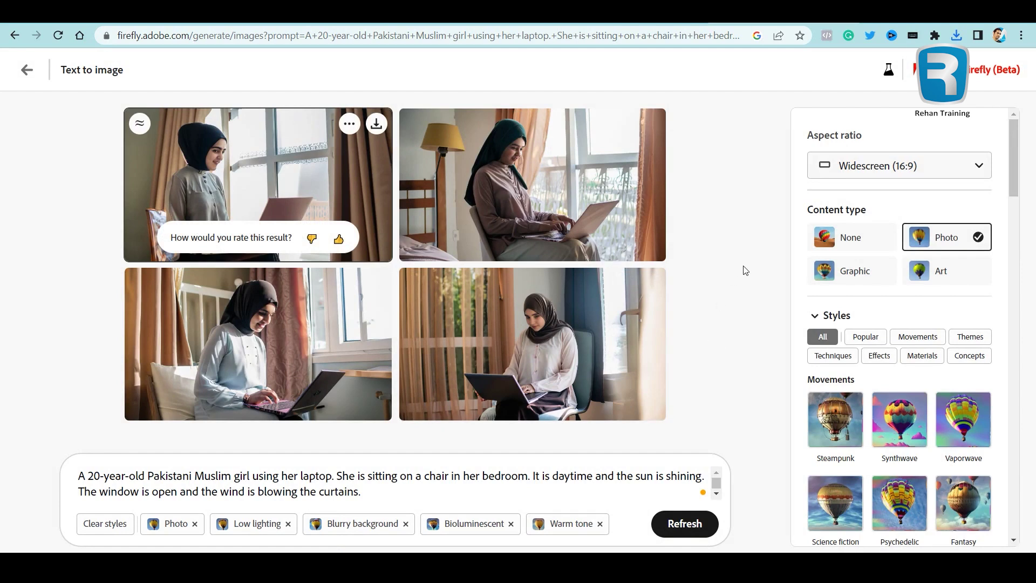
click(231, 522)
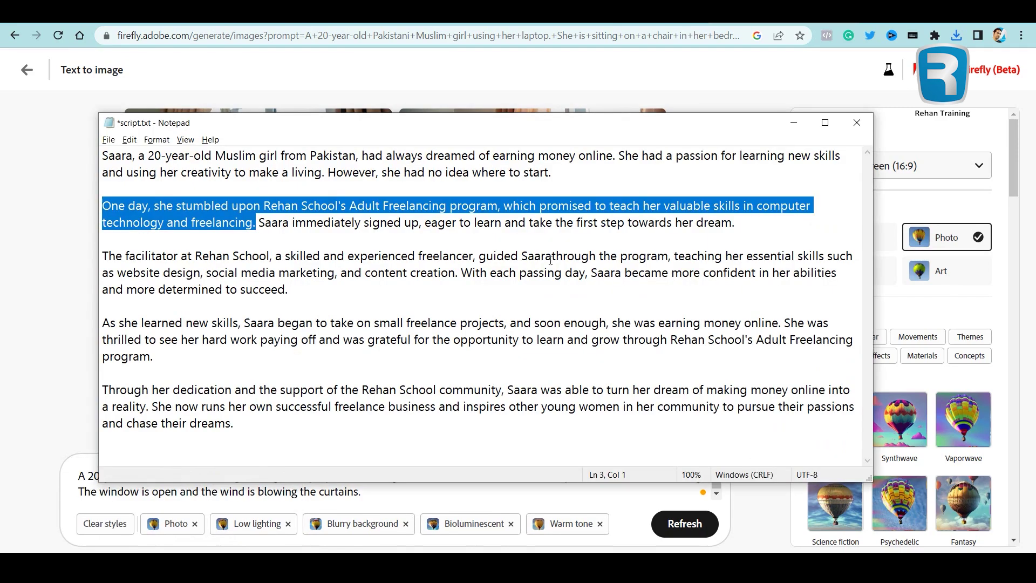
click(413, 224)
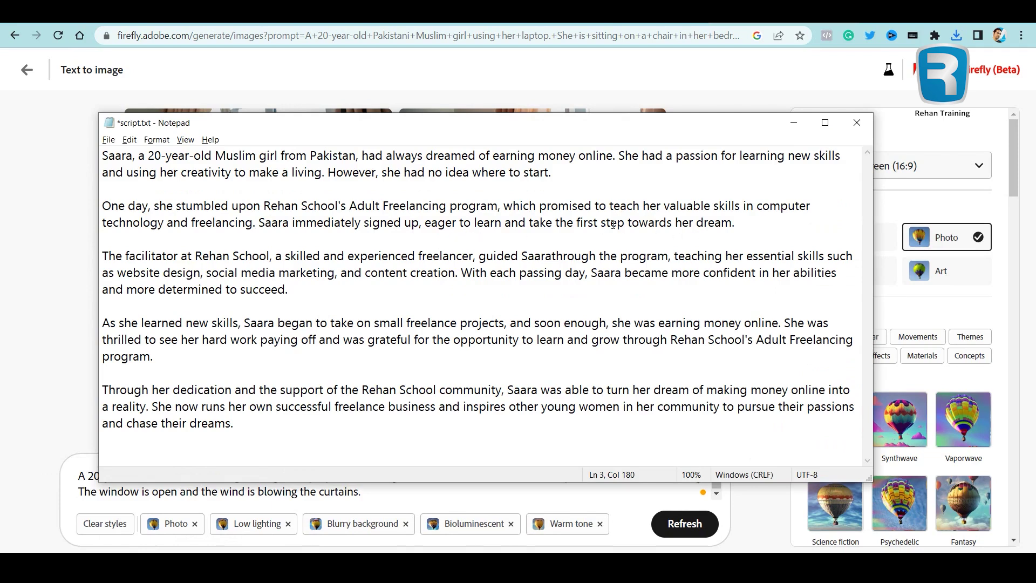
key(alt+Tab)
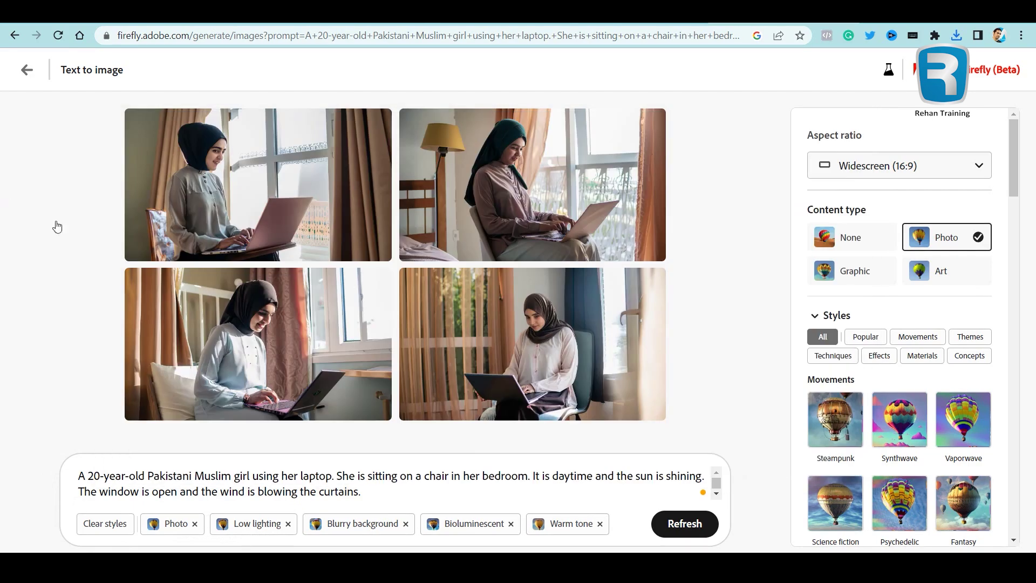
Replace the prompt sentence about sitting on a chair in her bedroom with "She is using Facebook.com on her laptop.".
key(ctrl+a)
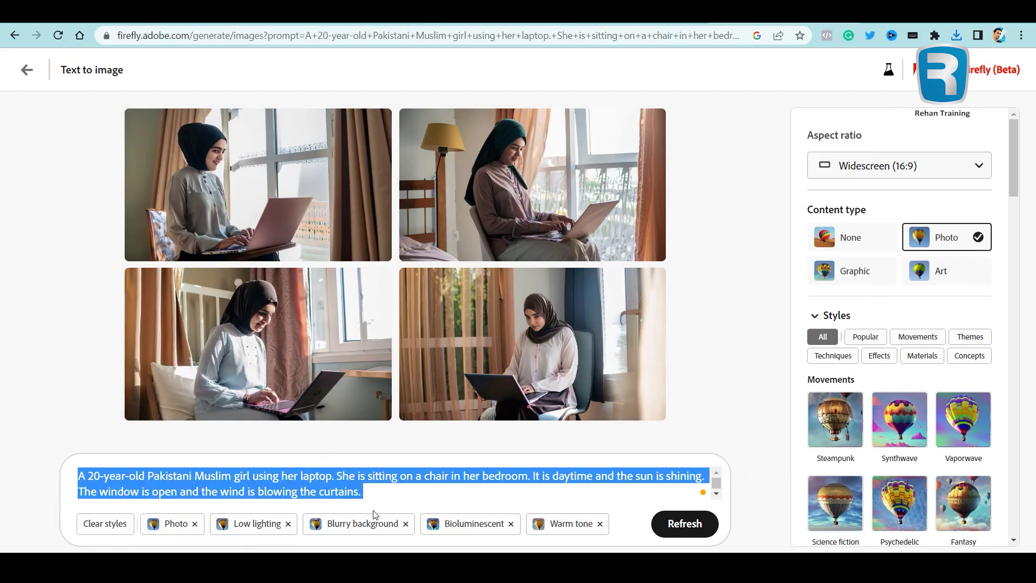
drag(531, 475, 336, 475)
text(She is using Facebook.com\)
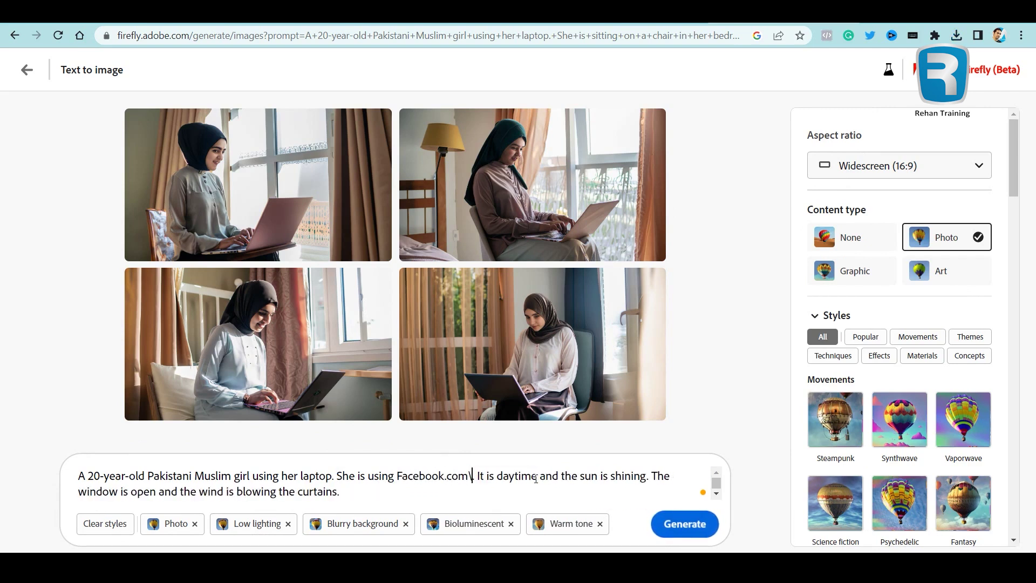
key(BackSpace)
text(onher)
key(BackSpace)
key(BackSpace)
key(BackSpace)
text(her laptp)
key(BackSpace)
text(op)
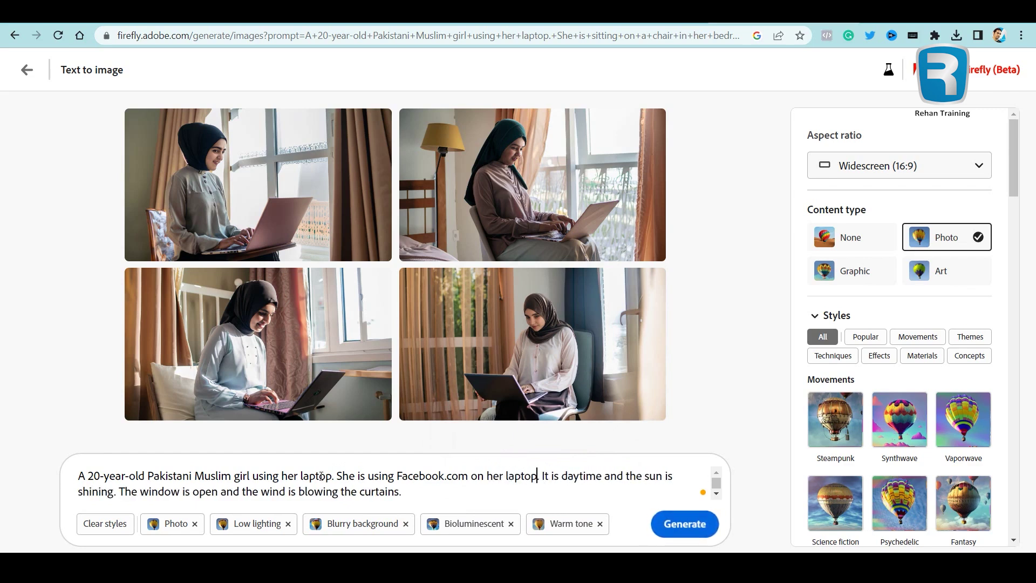
Generate images from the Facebook.com prompt and set the content type to Art.
click(681, 527)
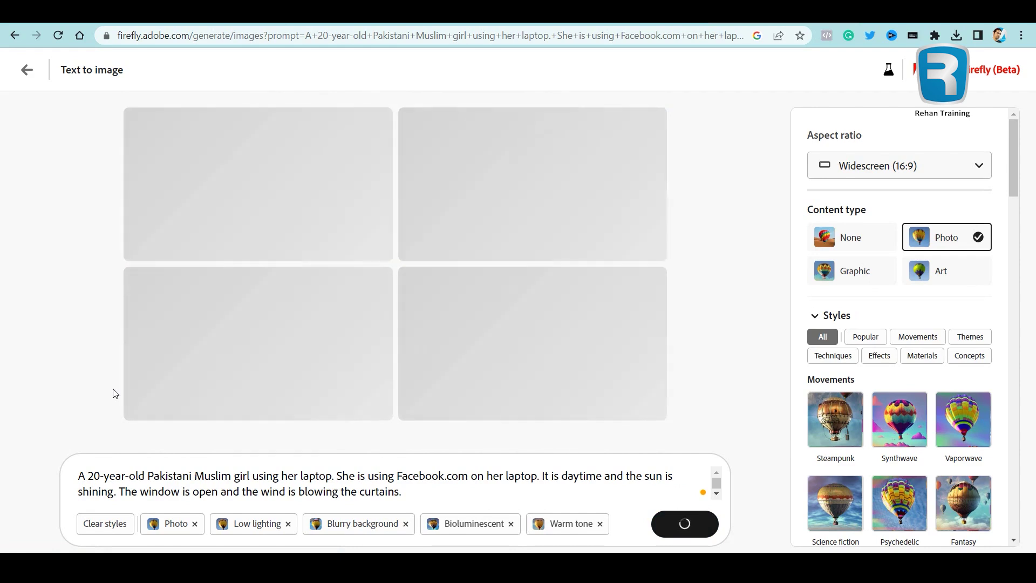
click(925, 280)
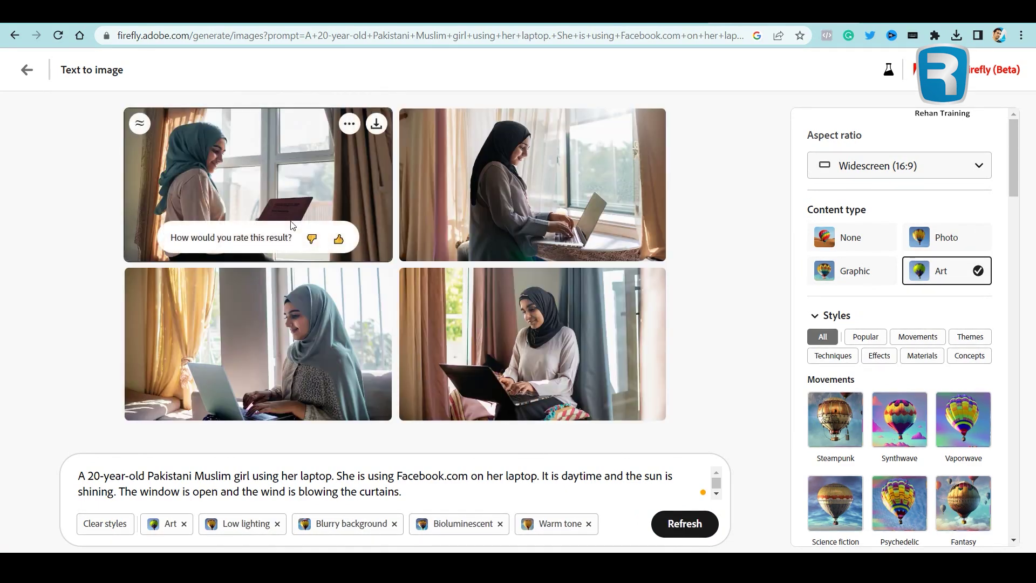
Examine the four images generated from the Facebook.com prompt at full size.
click(293, 214)
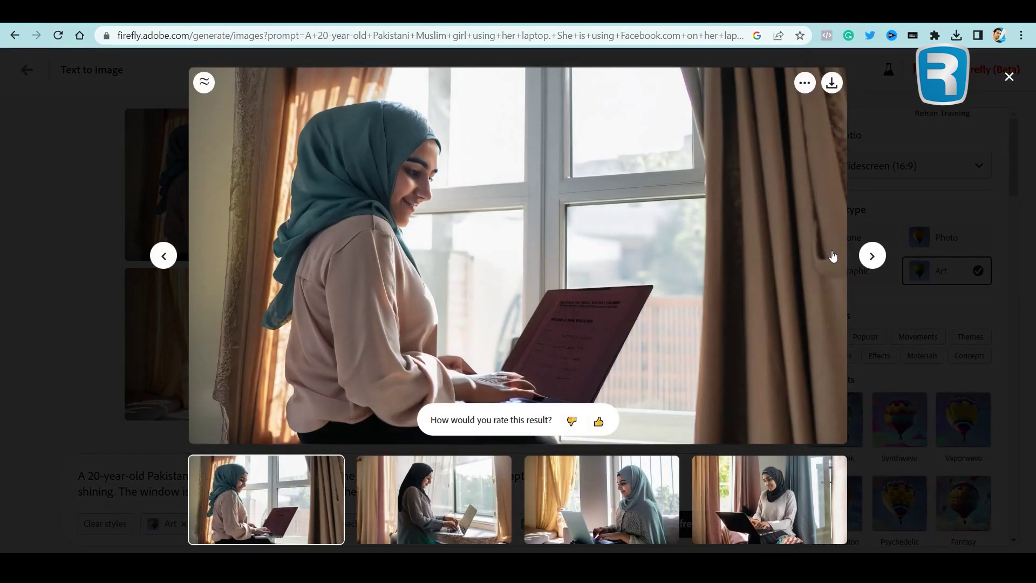
click(872, 256)
click(873, 257)
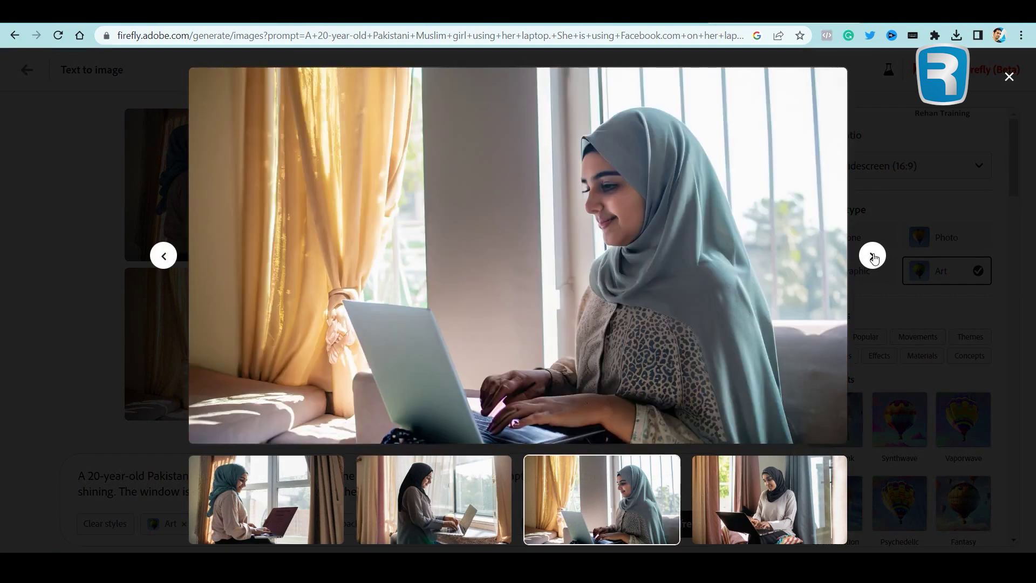
click(873, 257)
click(874, 257)
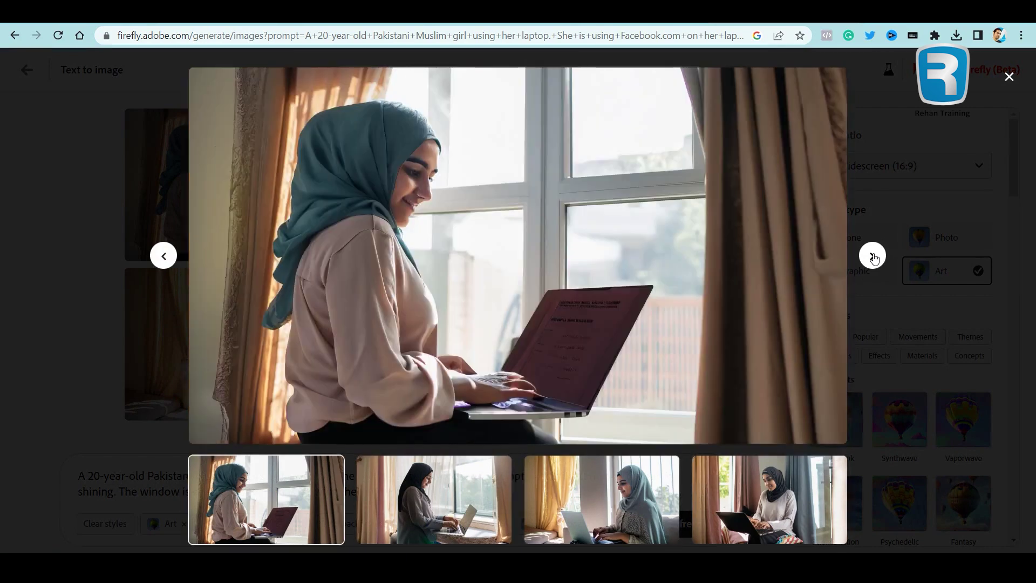
click(873, 257)
click(873, 257)
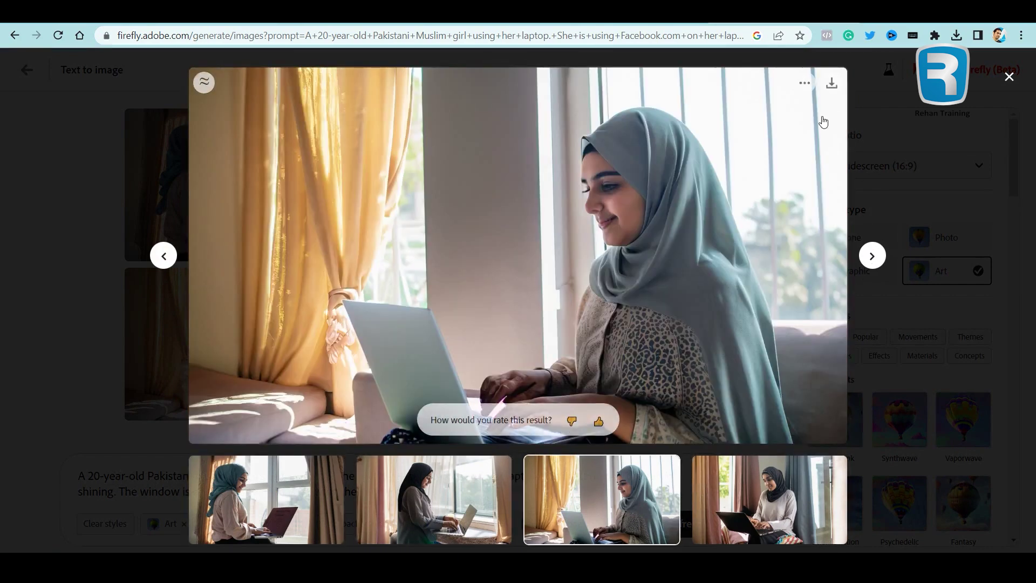
Download the third image generated from the Facebook.com prompt and return to the prompt text.
click(831, 83)
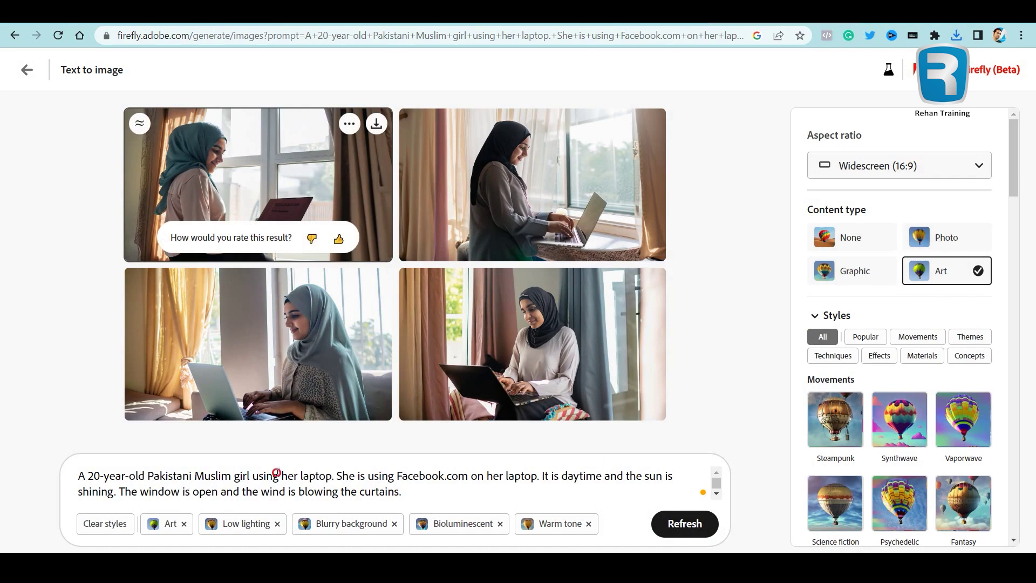
click(277, 473)
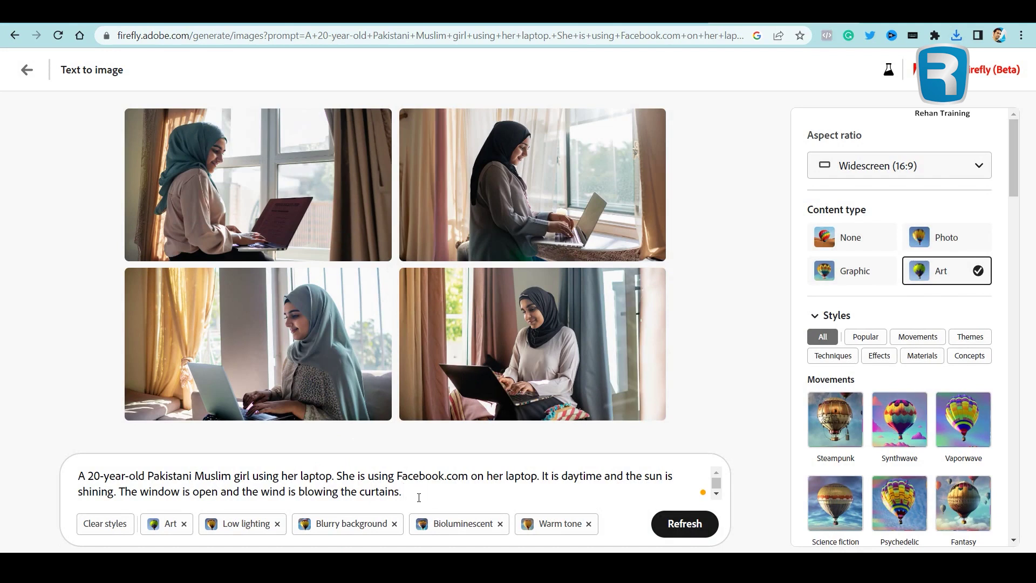
Replace the prompt's second sentence with "She is excited and happy while closing her laptop.".
drag(420, 495, 366, 475)
click(508, 485)
drag(440, 475, 357, 470)
key(BackSpace)
text(e)
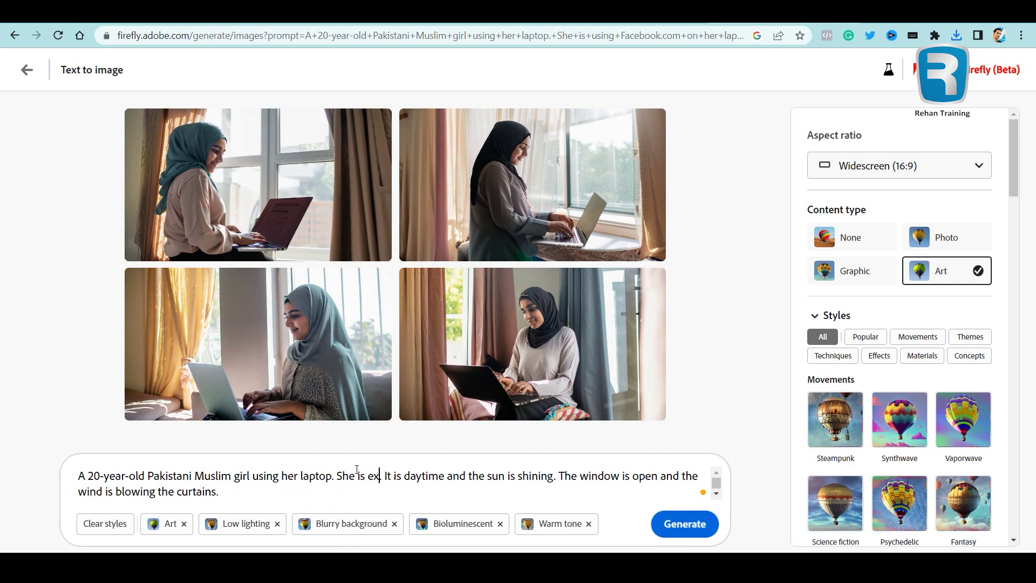
text(xcited and happy and)
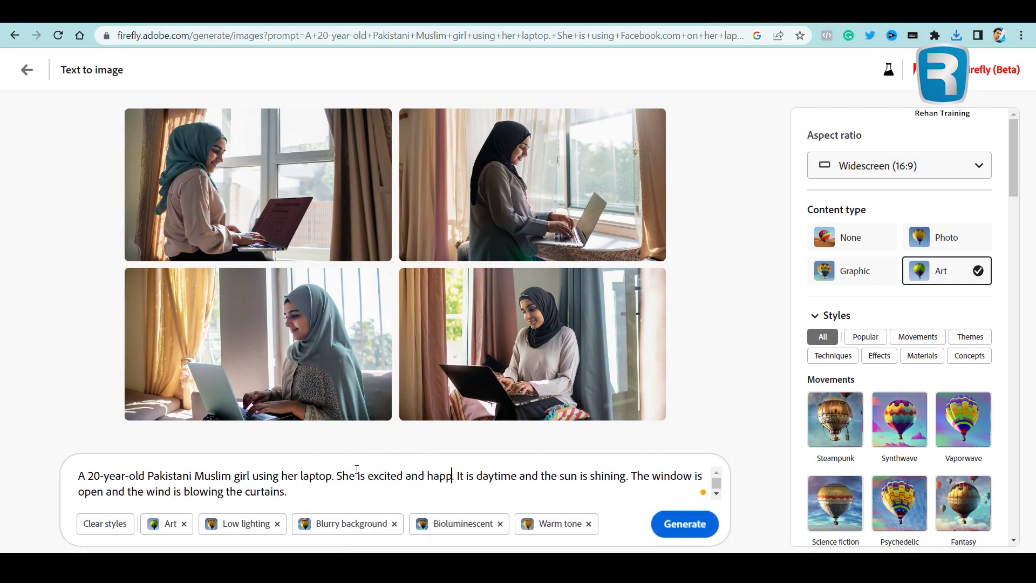
key(BackSpace)
key(BackSpace)
key(BackSpace)
key(BackSpace)
text(while closing her laptop.)
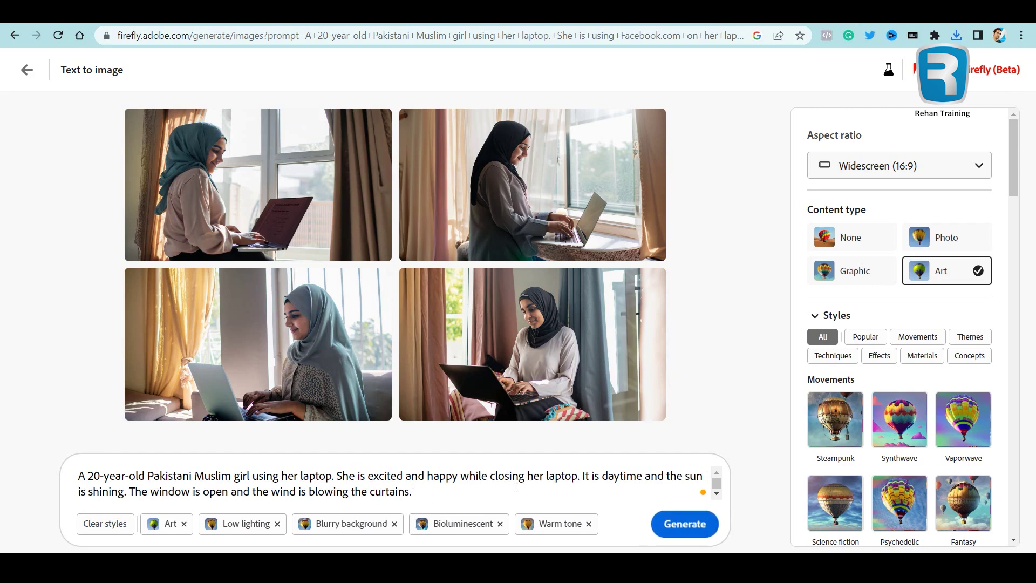
Generate images from the laptop-closing prompt and examine the first three results at full size.
click(708, 530)
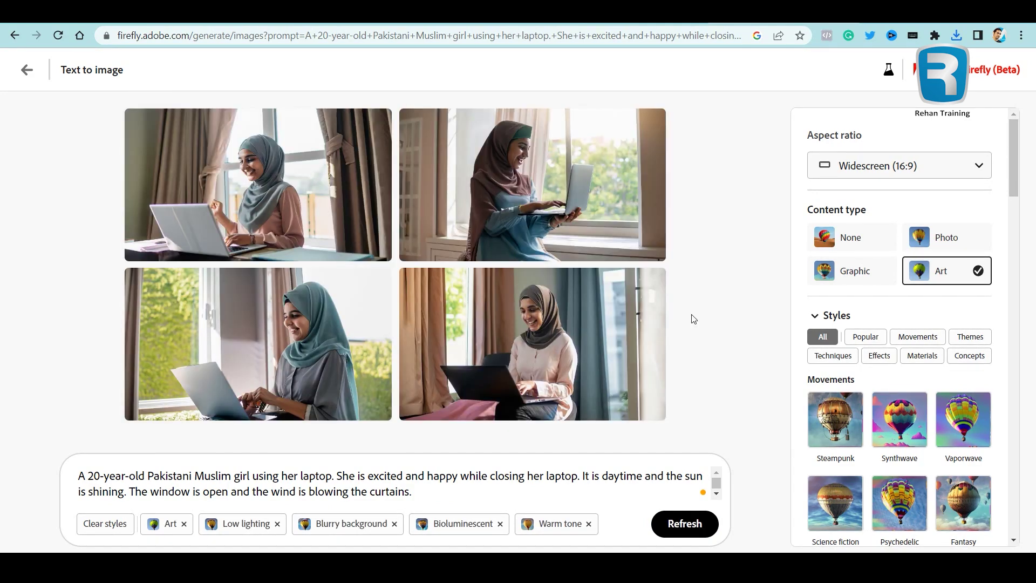
click(283, 209)
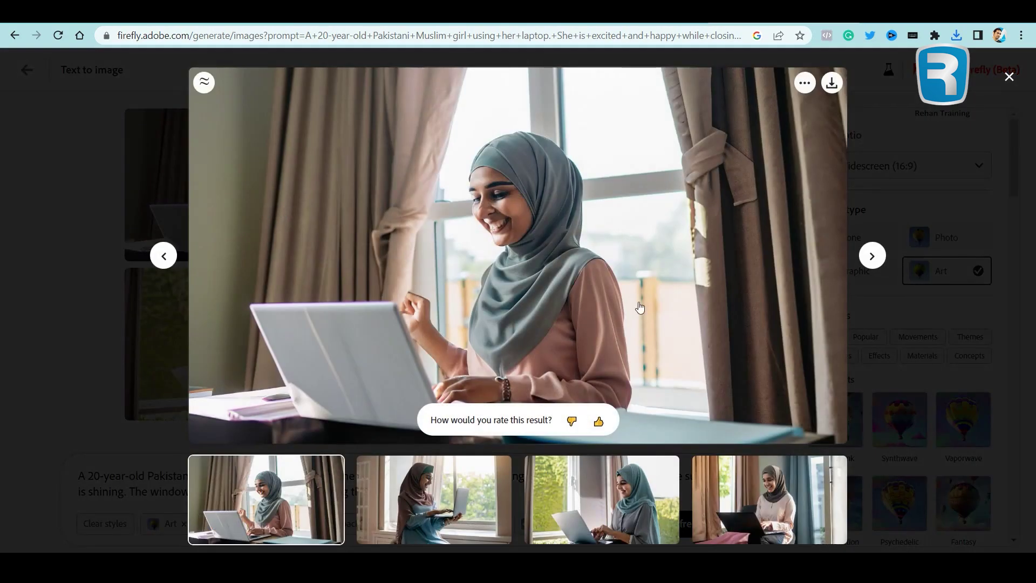
click(437, 512)
click(633, 509)
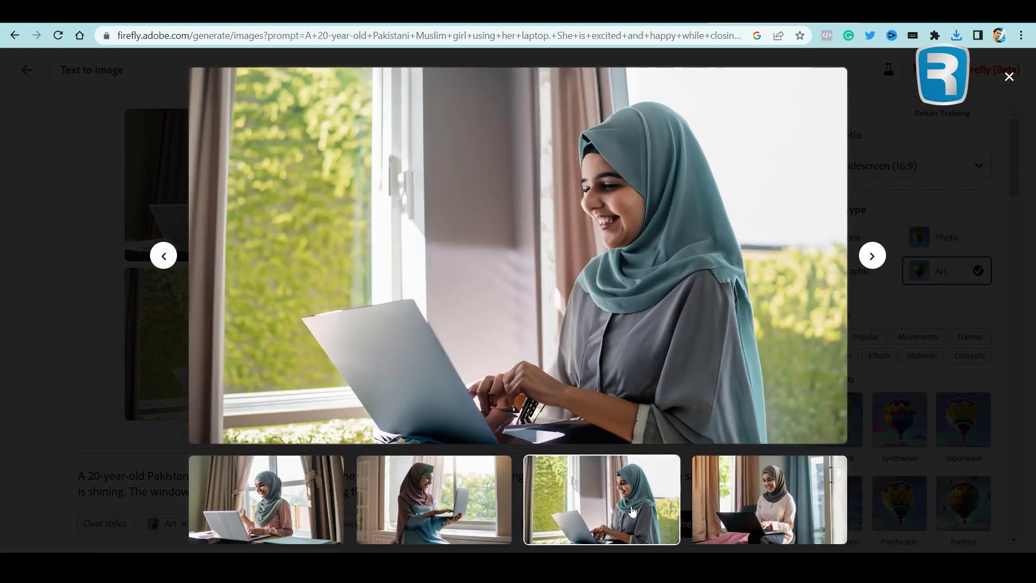
click(993, 371)
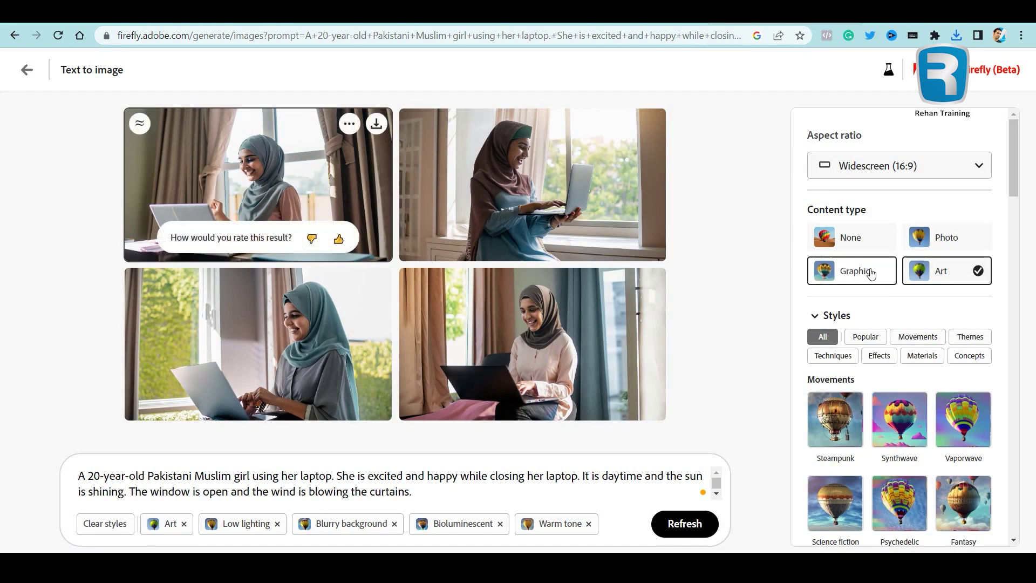
Set the content type to Graphic and save the first resulting image as sc07 in the Story of a young girl folder.
click(852, 270)
click(259, 184)
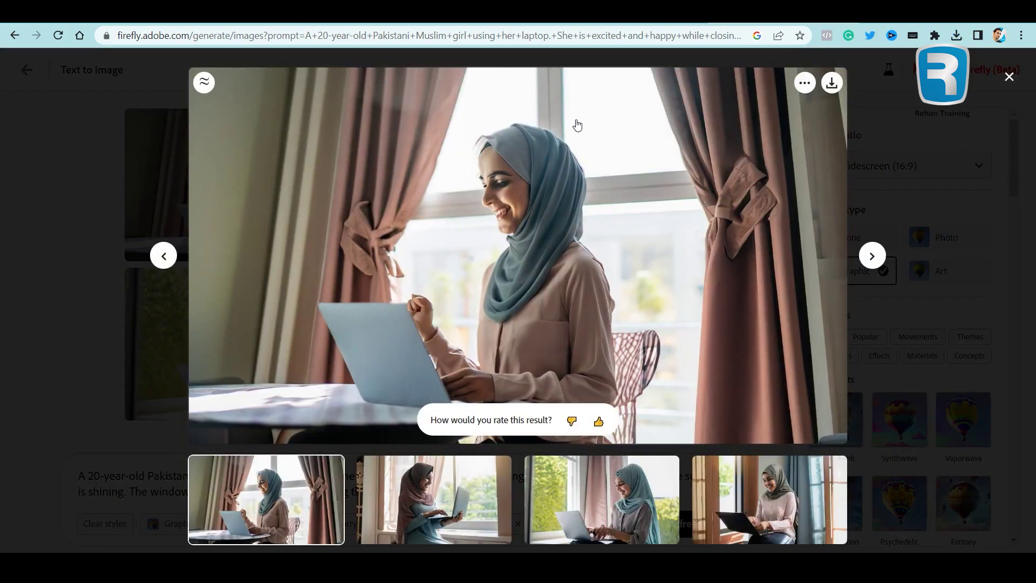
click(830, 83)
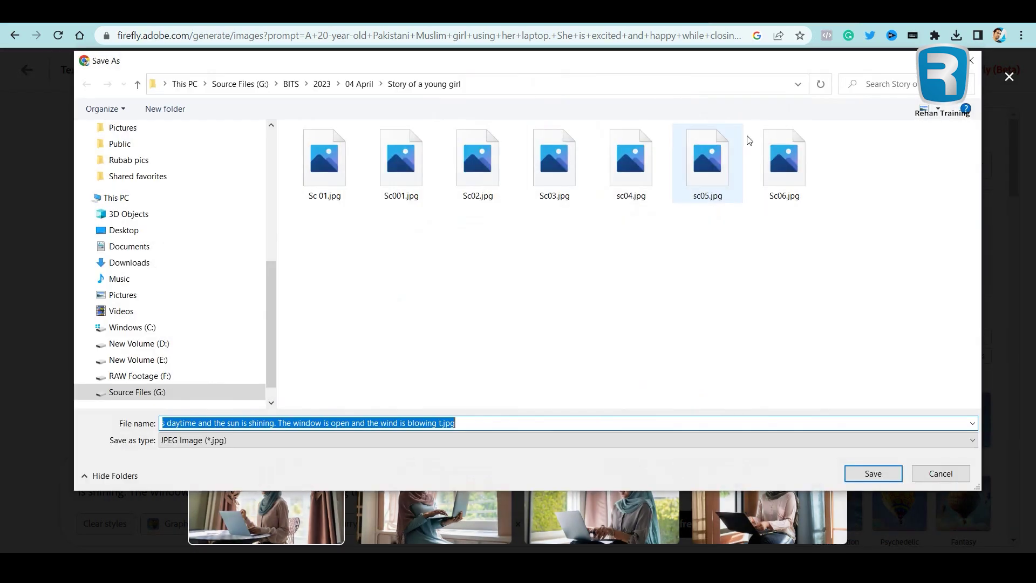
text(sc06)
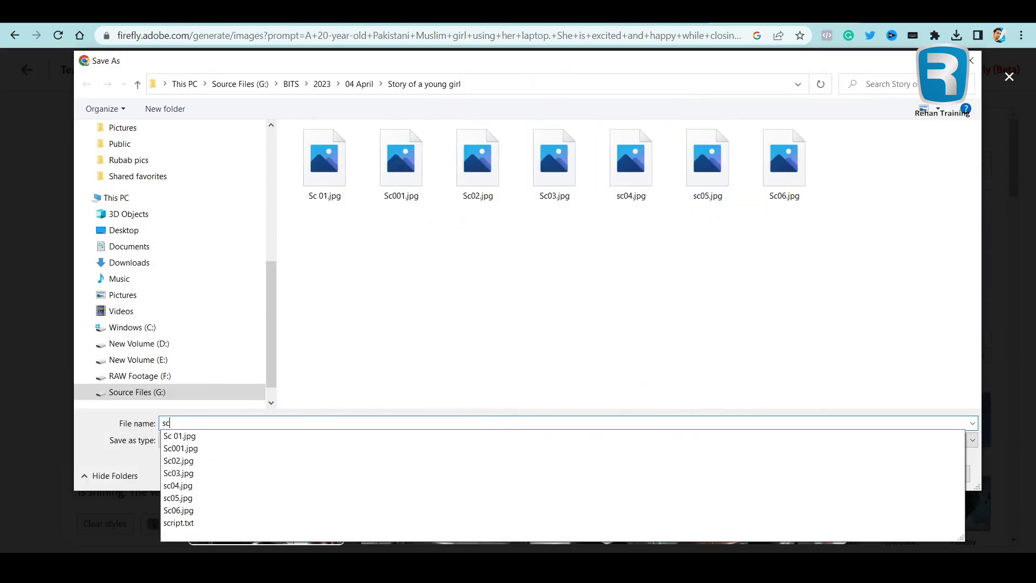
key(BackSpace)
key(BackSpace)
text(07)
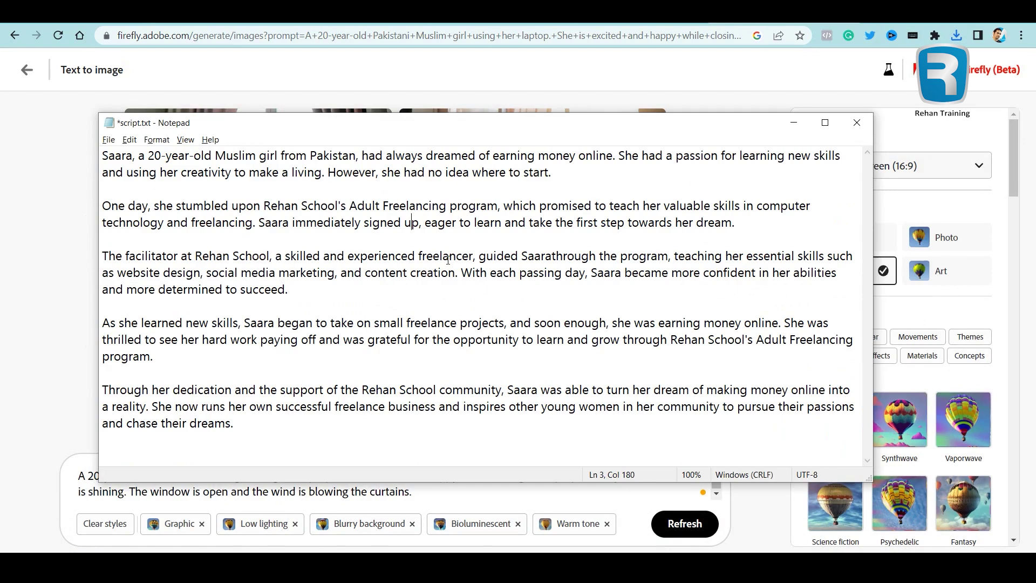
Insert the missing space before "through" in the third paragraph of script.txt in Notepad, and return to Adobe Firefly.
click(556, 259)
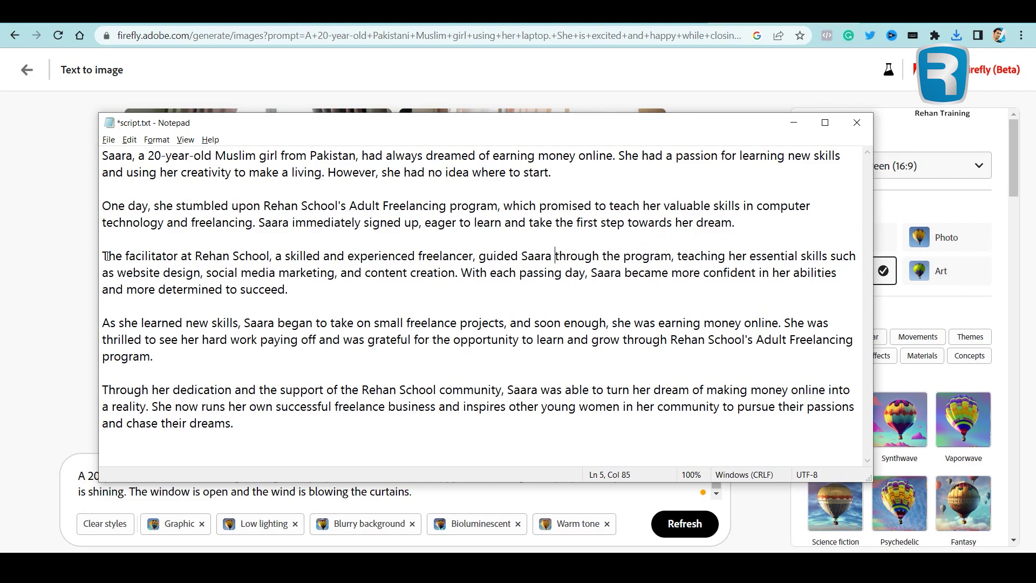
click(383, 517)
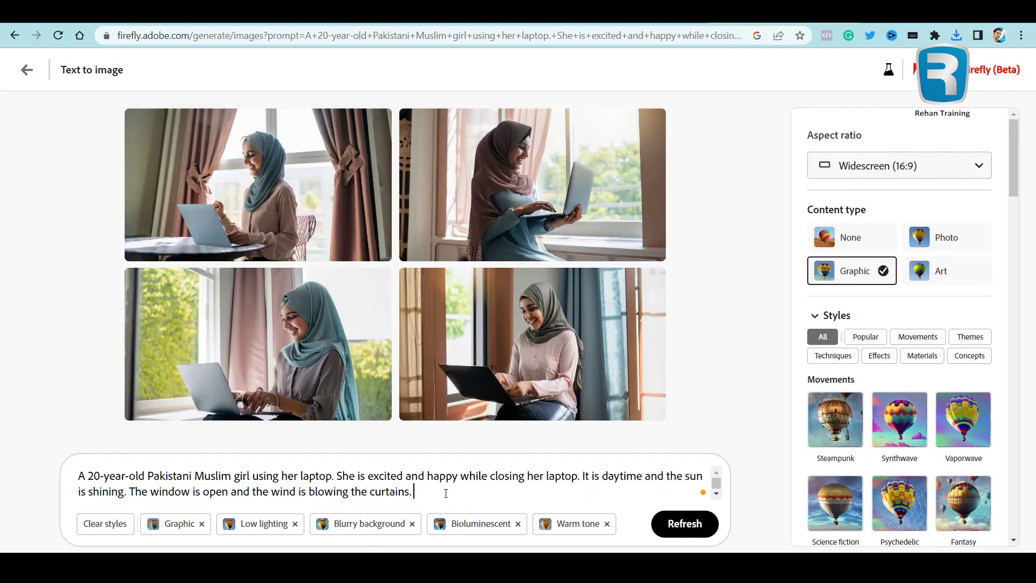
Replace the prompt text after "A 20-year-old Pakistani Muslim girl" with "is at the Computer lab. She".
drag(444, 492, 3, 479)
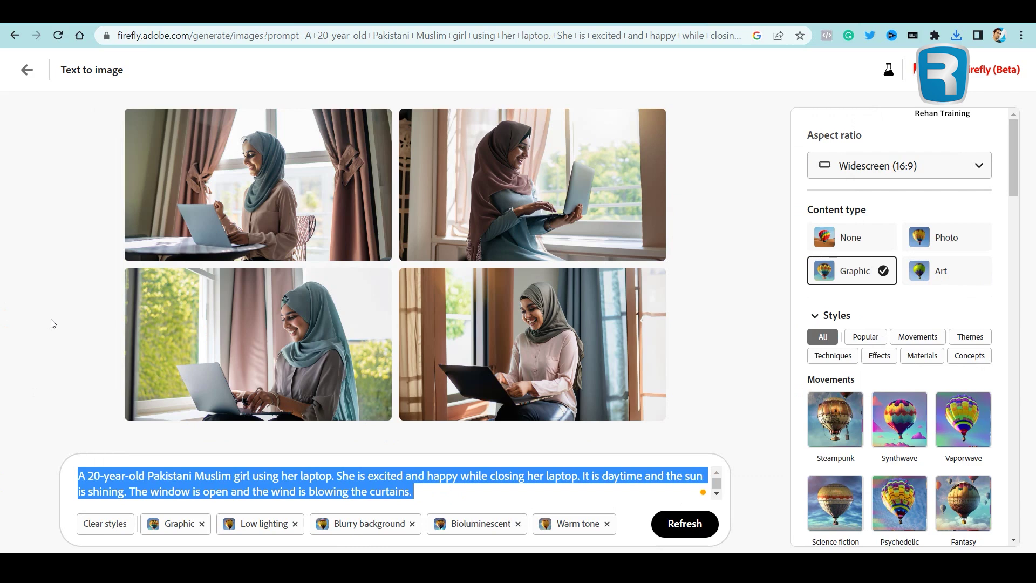
click(252, 477)
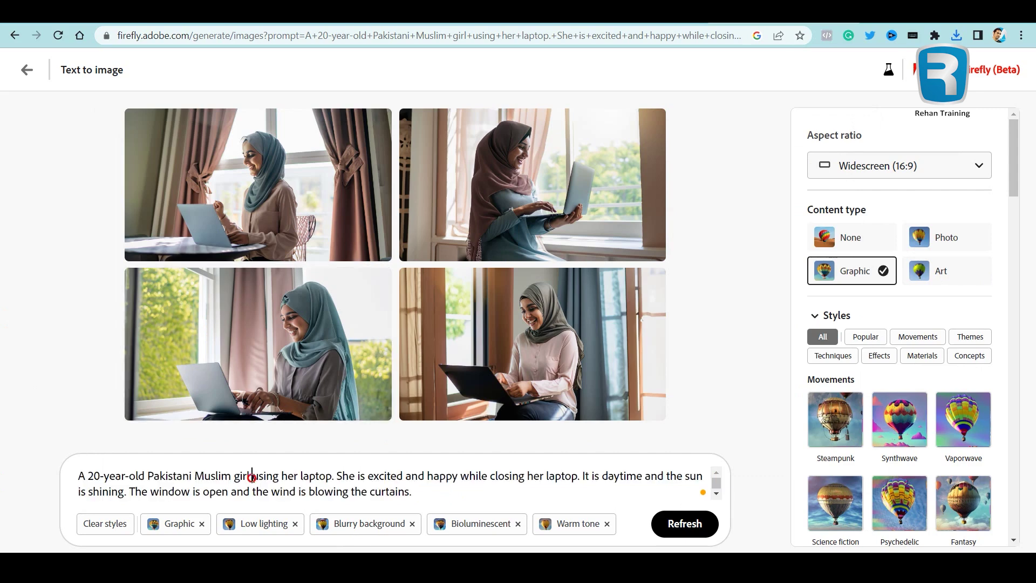
drag(251, 476, 517, 512)
key(BackSpace)
text(is at)
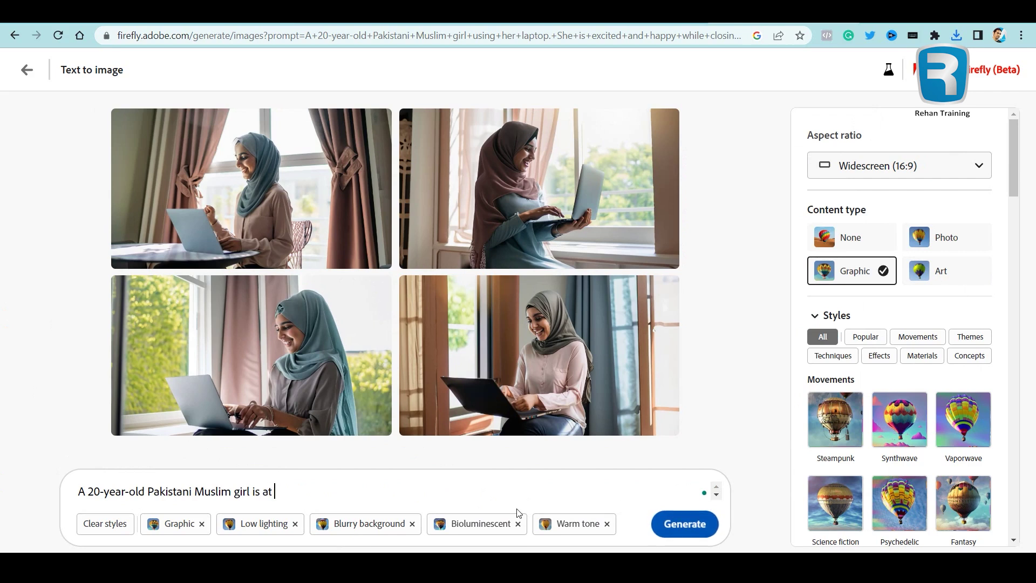
text( Computer lab. She)
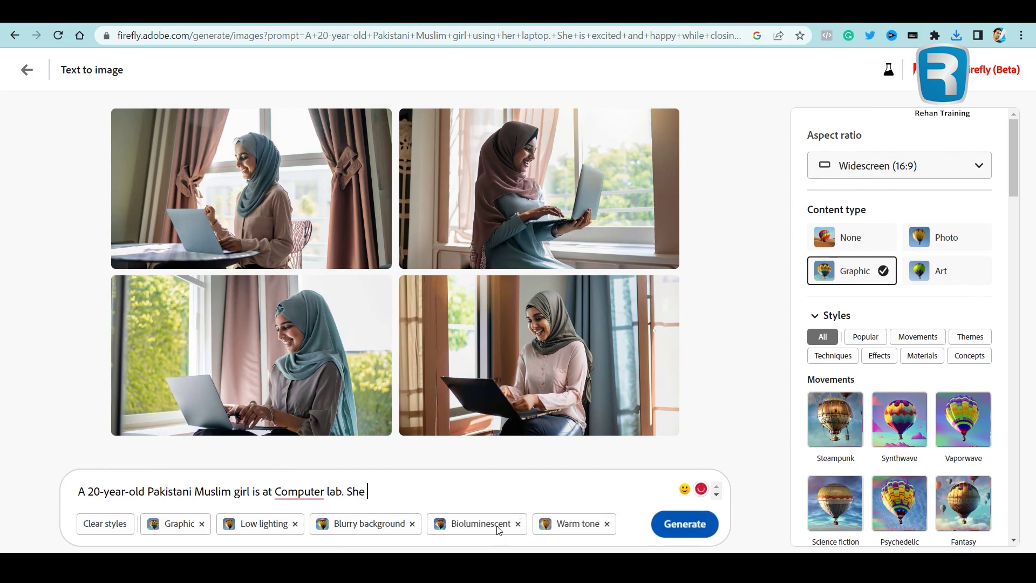
mouse_move(300, 492)
click(316, 402)
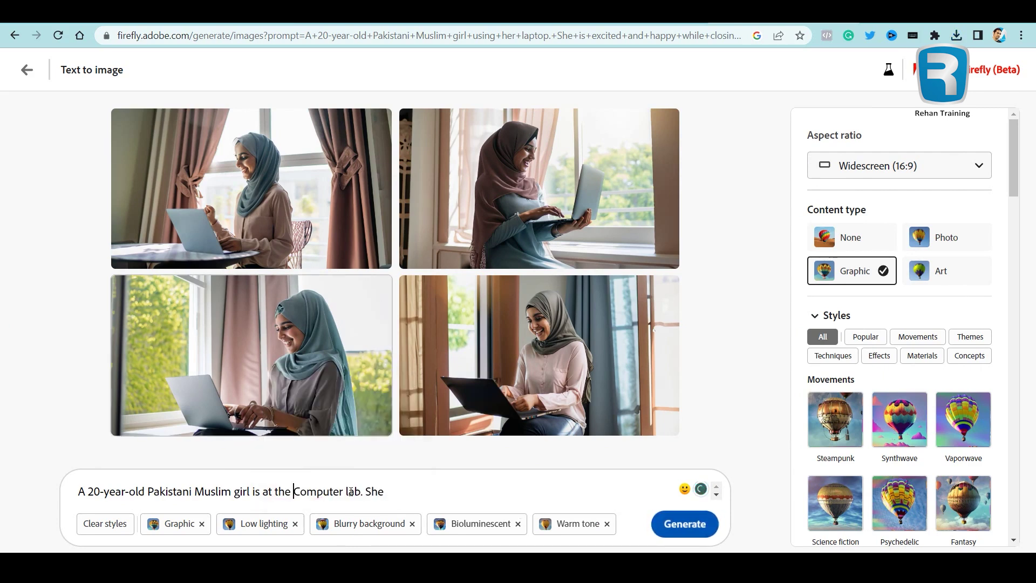
Continue the prompt with "is guided by a facilitator about the computer program. Facilitator and young girl both smiling.".
click(416, 490)
text(is guided by a facilitator )
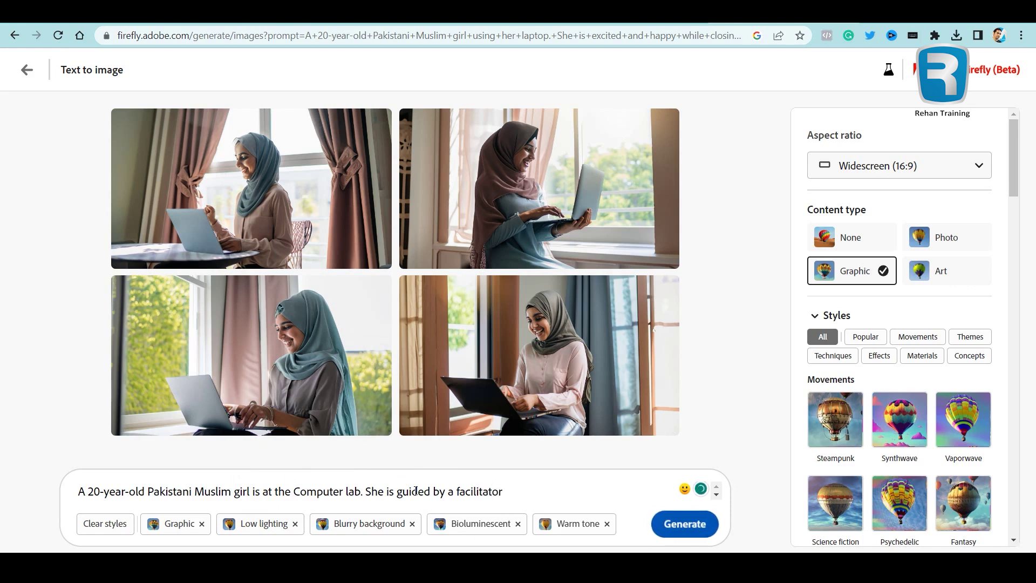
text(about computer. Ba)
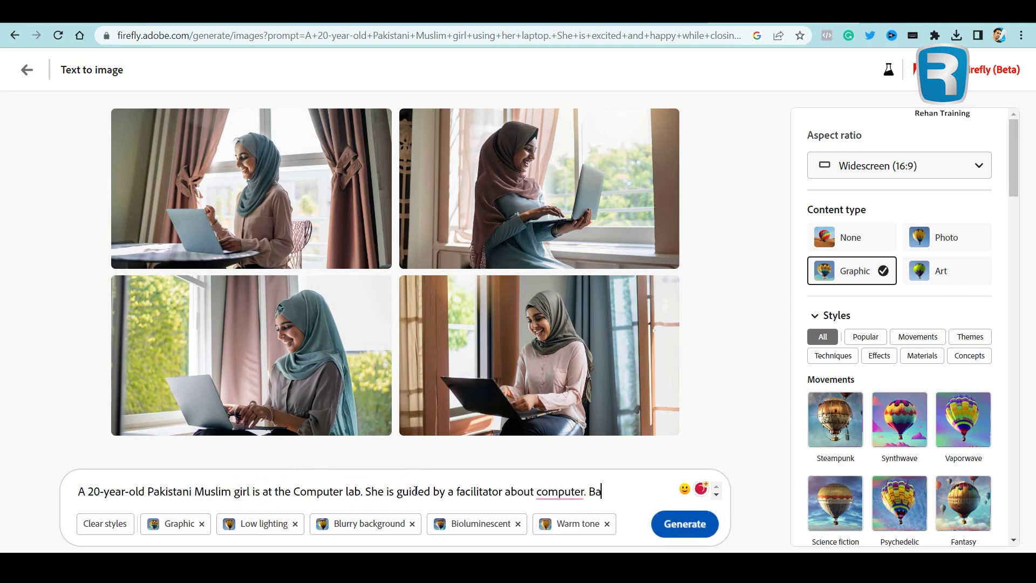
key(BackSpace)
key(BackSpace)
key(BackSpace)
key(BackSpace)
key(BackSpace)
key(BackSpace)
key(BackSpace)
key(BackSpace)
key(BackSpace)
key(BackSpace)
key(BackSpace)
text(the )
text(com)
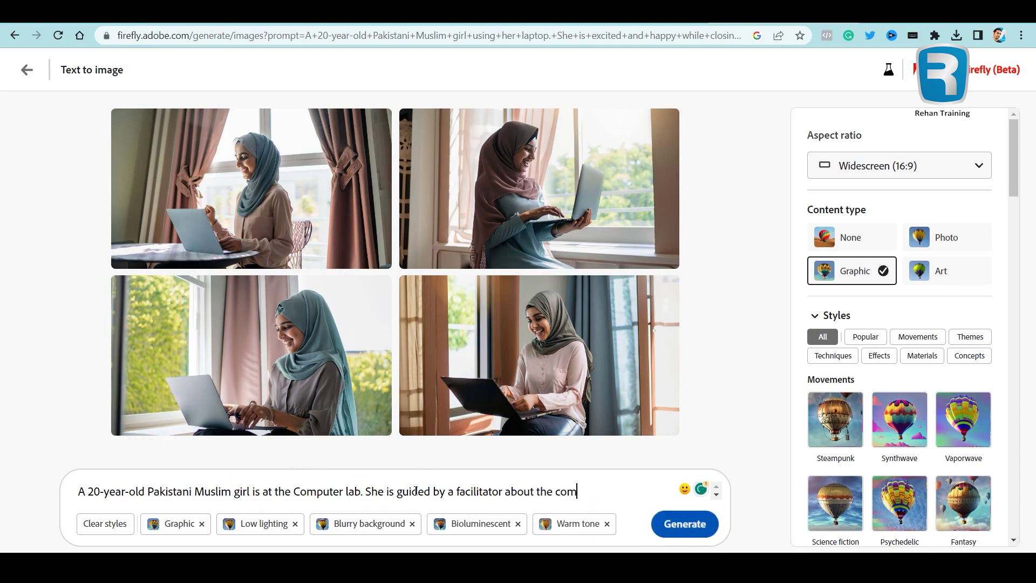
text(puter program. Facilitator and young girl both smiling. Background has)
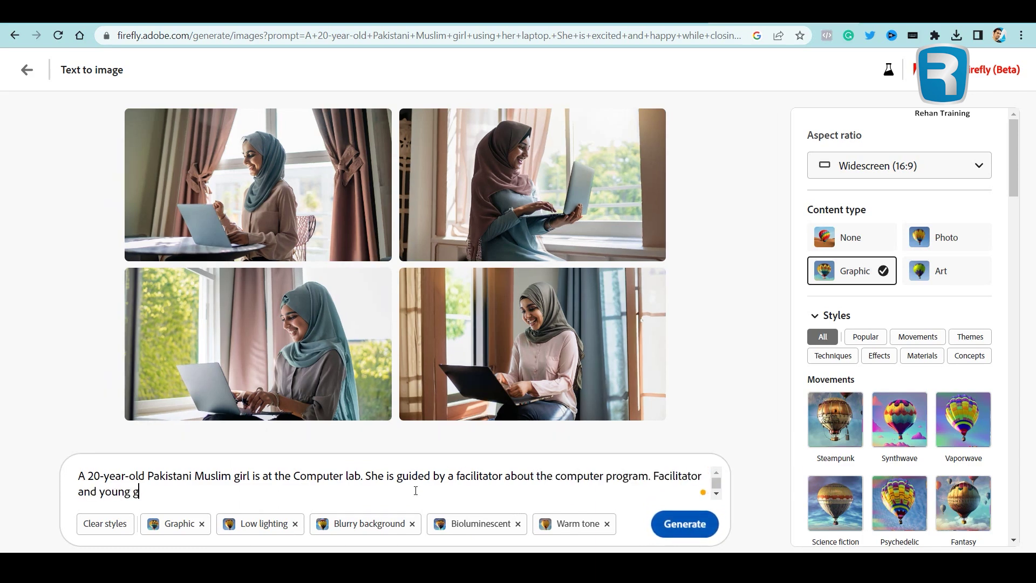
Replace the started background phrase at the prompt's end with "Computers are shown up in the background.".
key(BackSpace)
key(BackSpace)
key(BackSpace)
key(BackSpace)
key(BackSpace)
key(BackSpace)
key(BackSpace)
key(BackSpace)
key(BackSpace)
key(BackSpace)
key(BackSpace)
key(BackSpace)
key(BackSpace)
key(BackSpace)
key(BackSpace)
text(Computers are shown up in the background.)
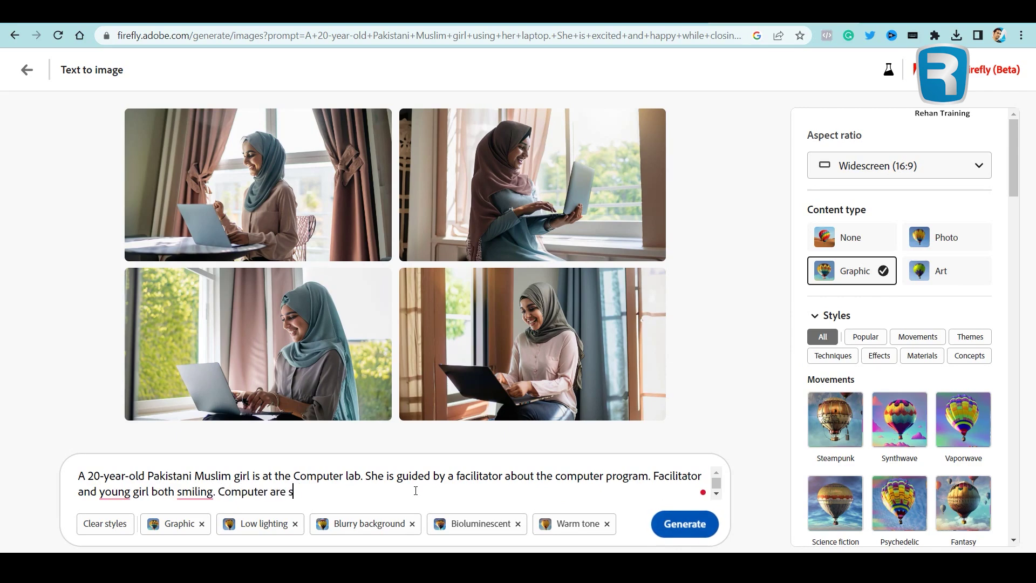
Insert "The lab is a huge room. Walls have different computer images." after the prompt's first sentence and generate the images.
click(365, 475)
text(The lab is a huge room. Wall has different computer images.)
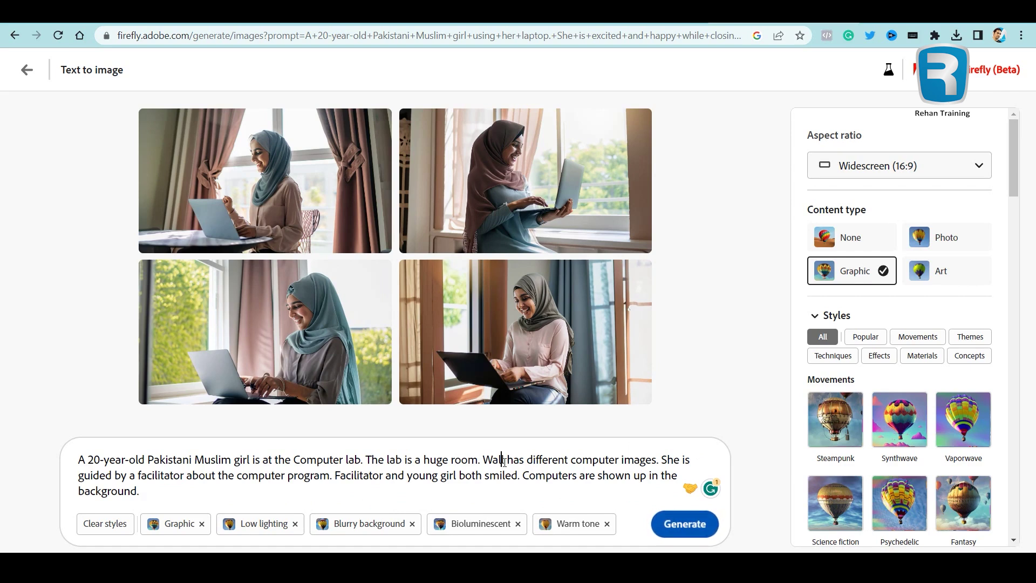
text(s)
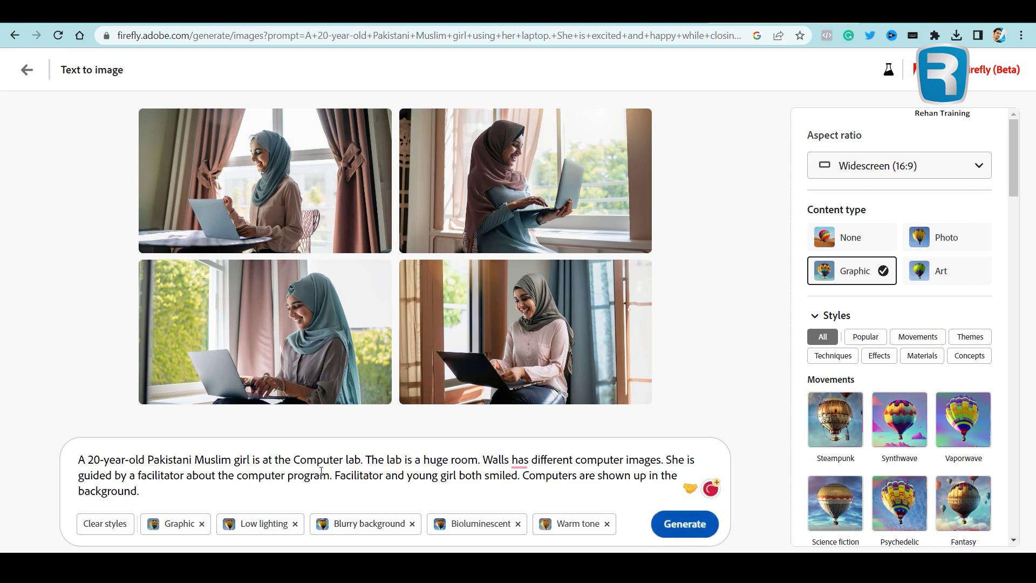
mouse_move(512, 464)
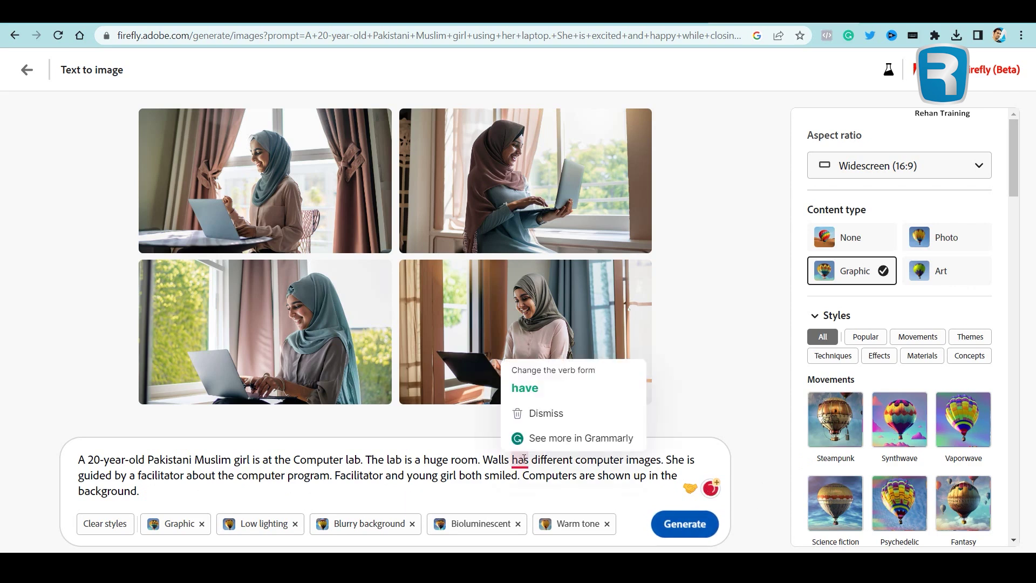
click(522, 386)
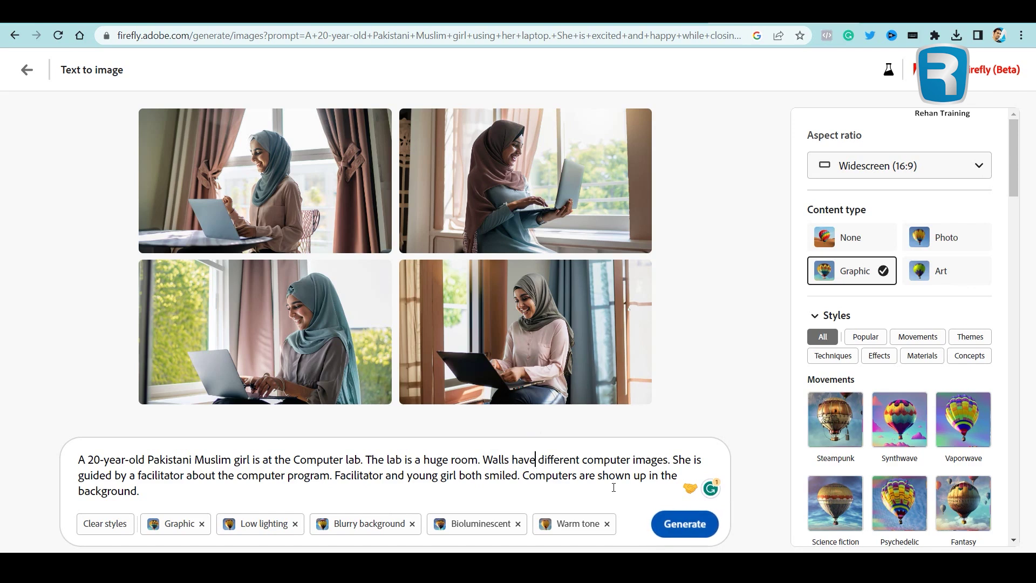
click(686, 524)
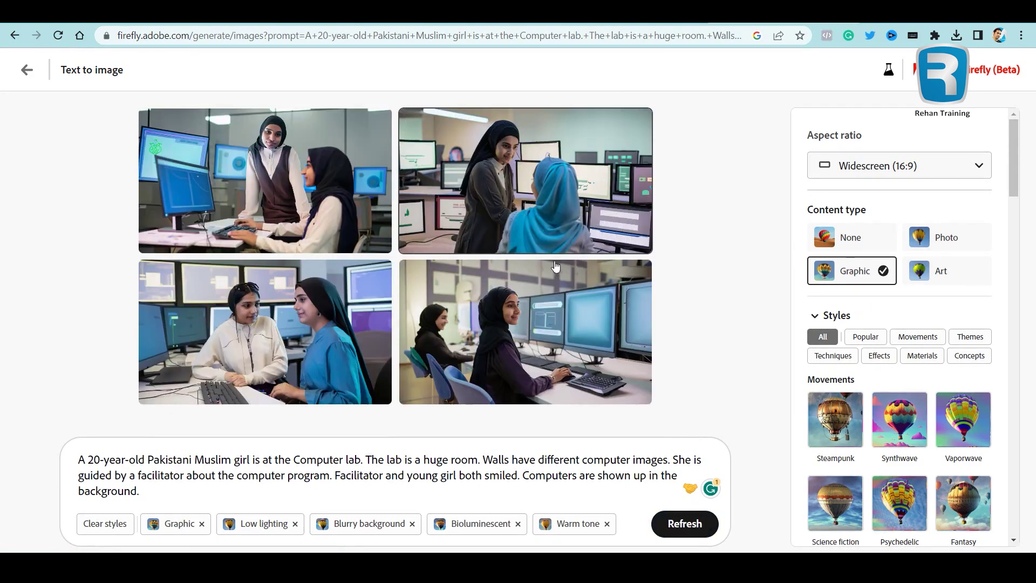
Preview the four generated lab images at full size and save the one with the blue headscarf as Sc08.jpg.
click(330, 188)
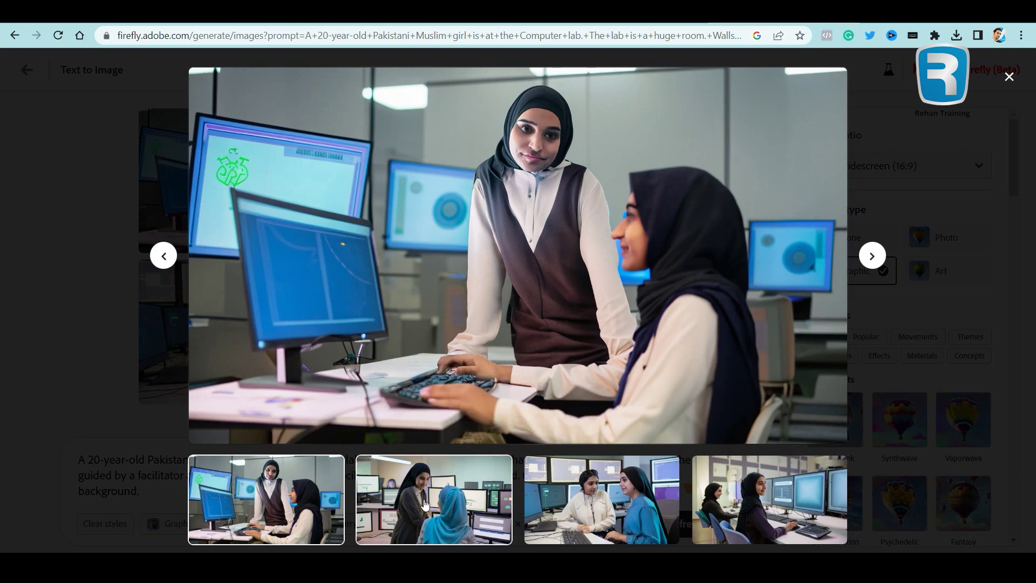
click(475, 496)
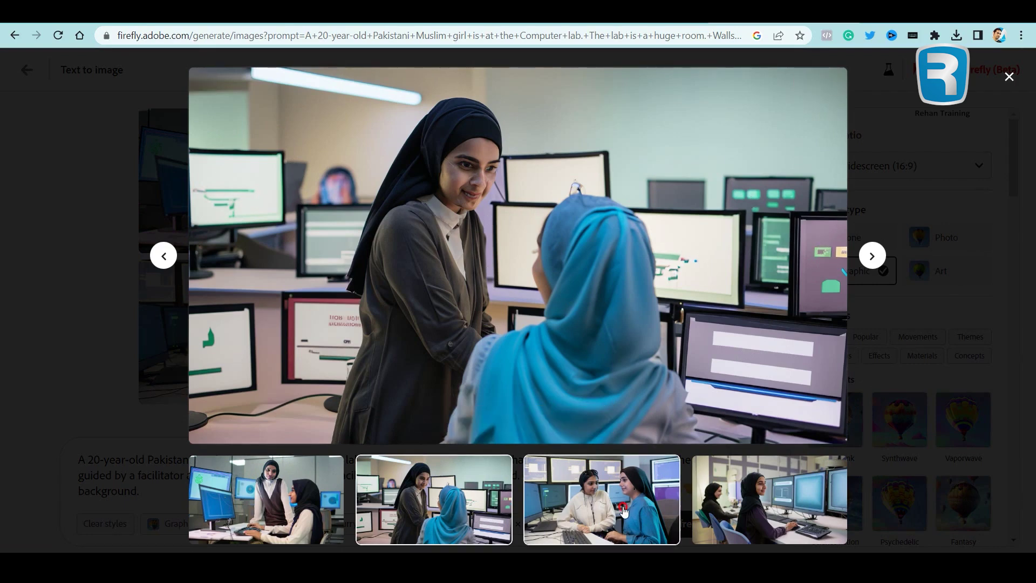
click(623, 513)
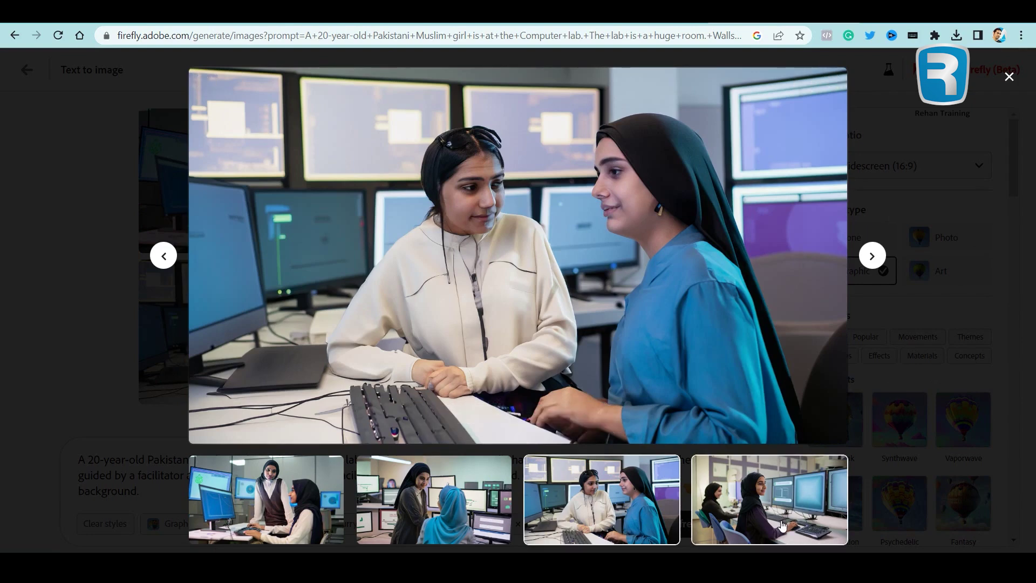
click(752, 504)
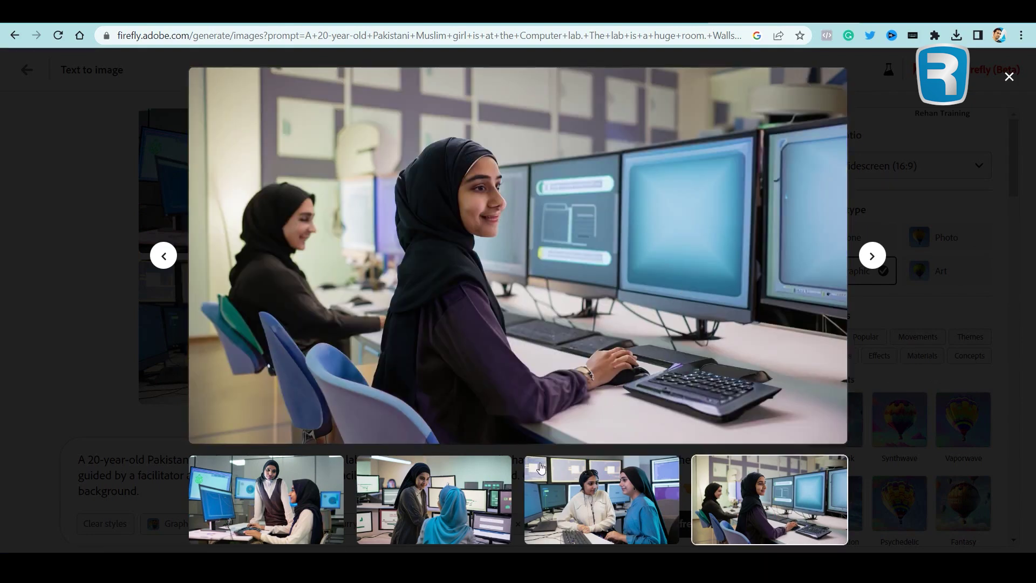
click(208, 509)
click(398, 500)
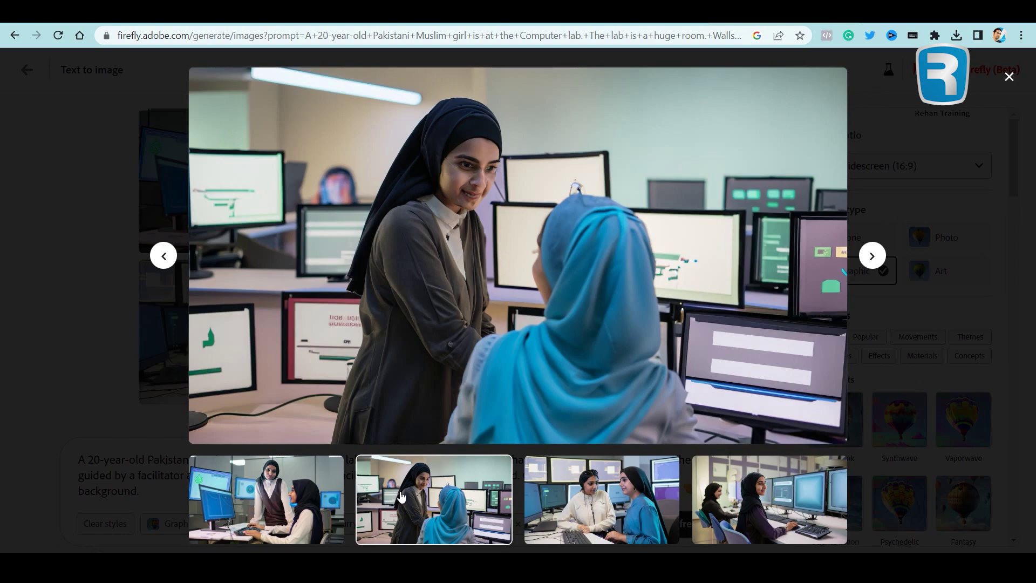
click(828, 81)
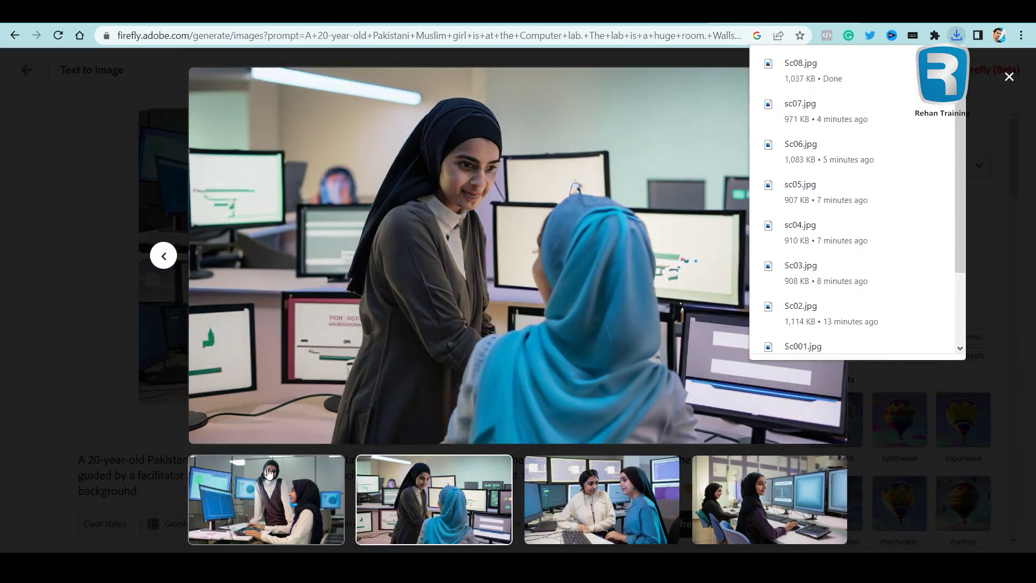
Save the first image, with the facilitator standing behind the desk, as Sc09 in the story folder.
click(266, 499)
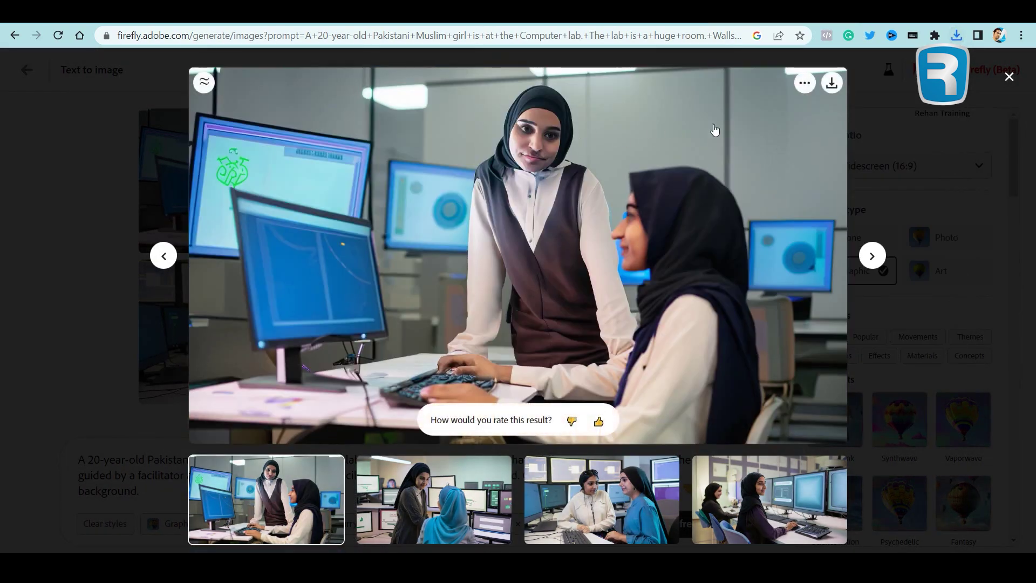
click(832, 84)
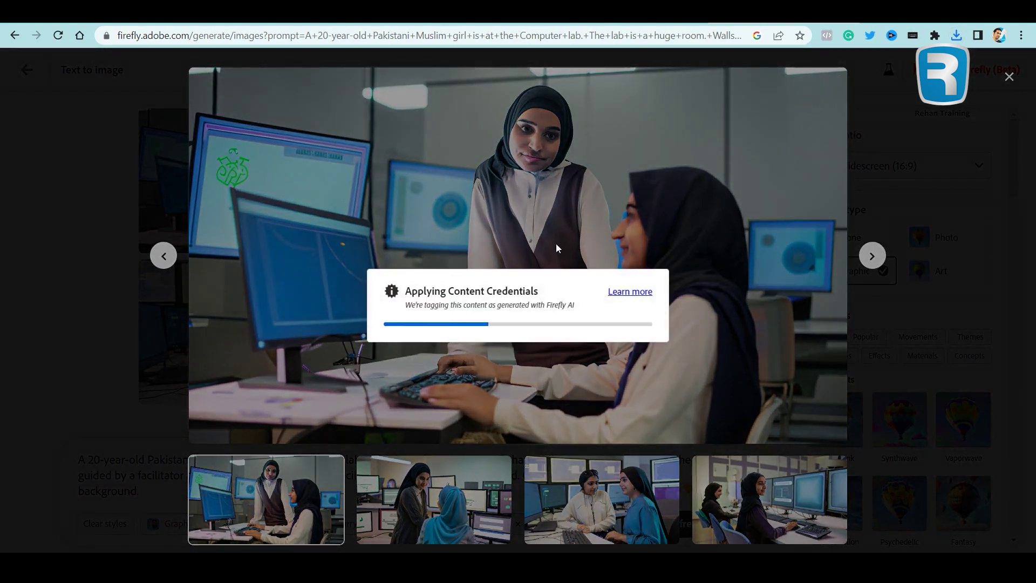
text(S)
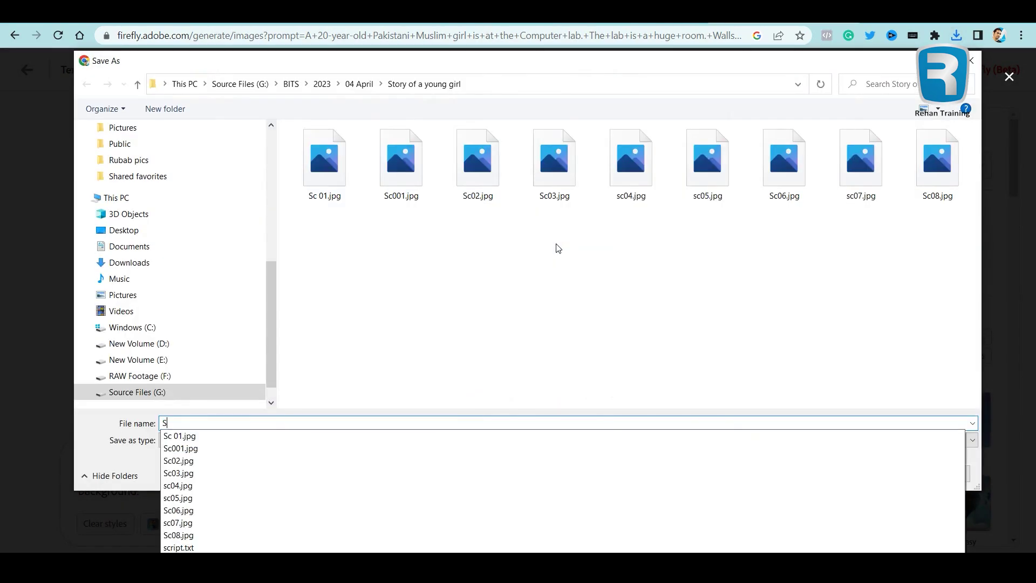
text(c09)
key(Return)
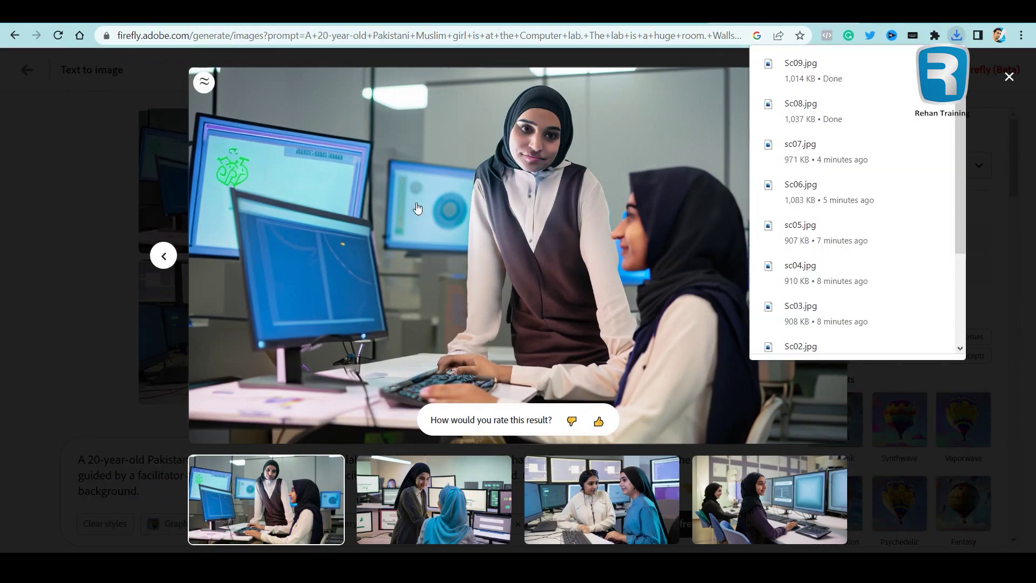
Save the fourth image, showing two girls seated along a row of monitors, as sc010.
click(737, 540)
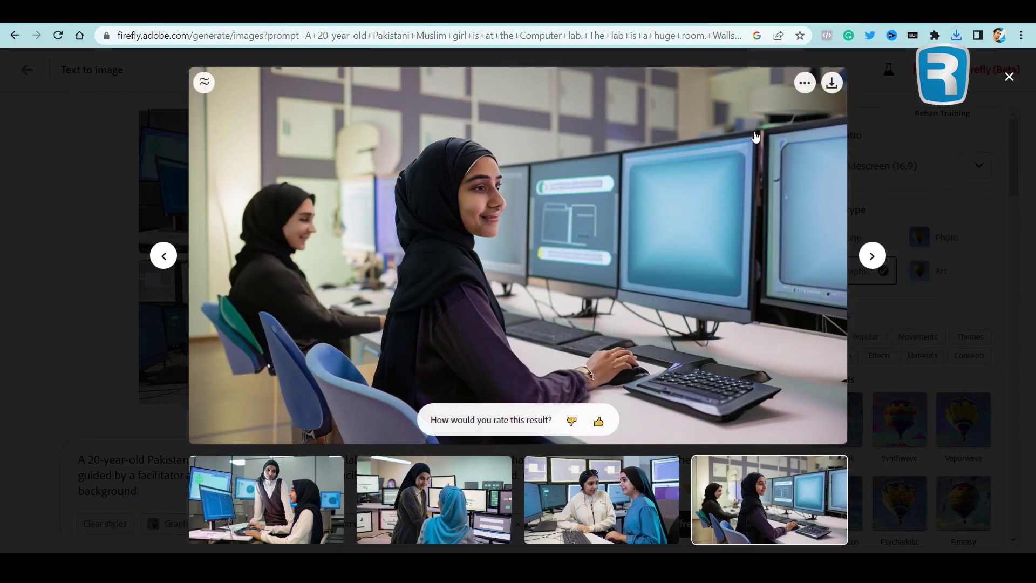
click(831, 83)
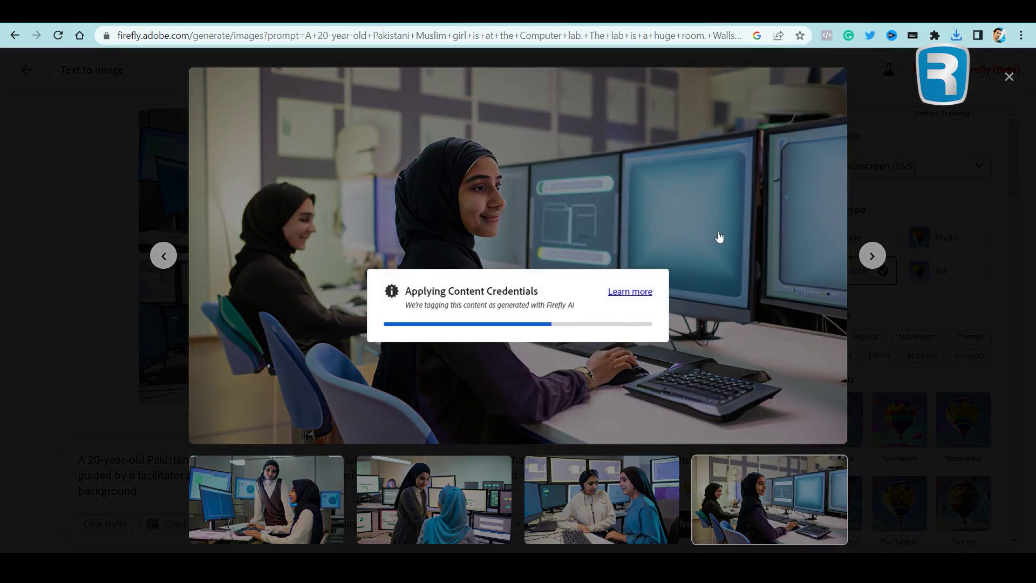
text(s)
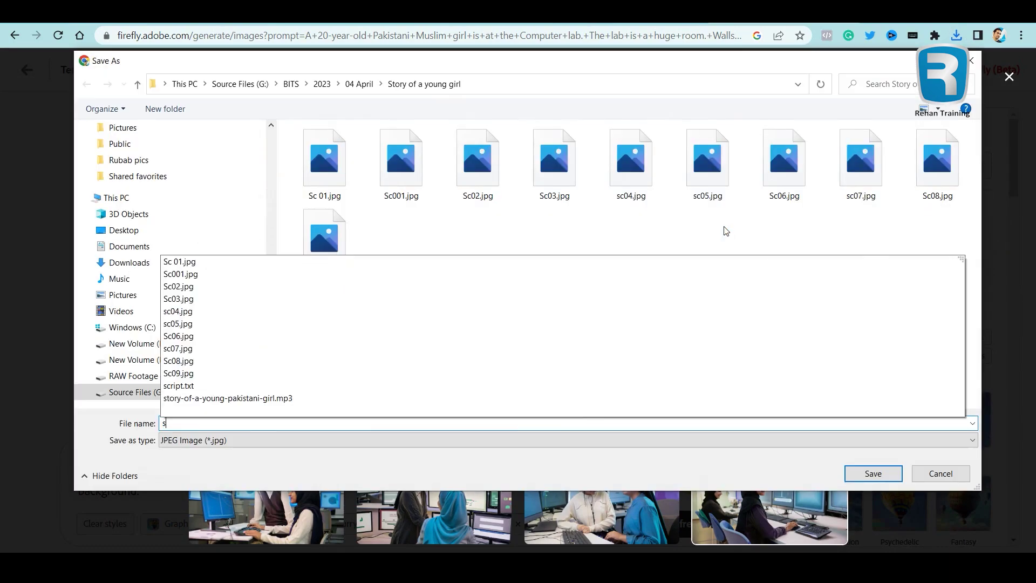
text(c010)
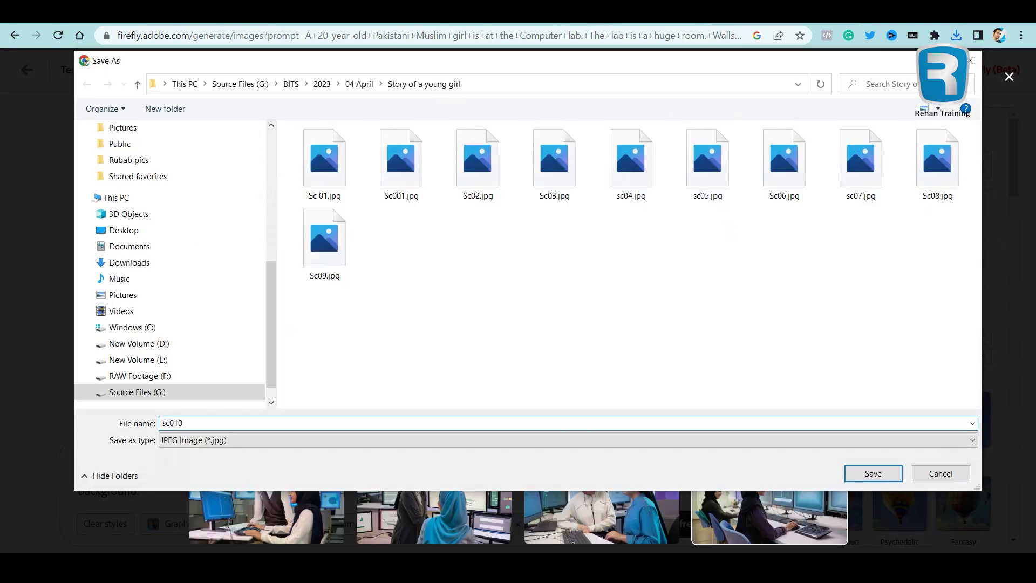
key(Return)
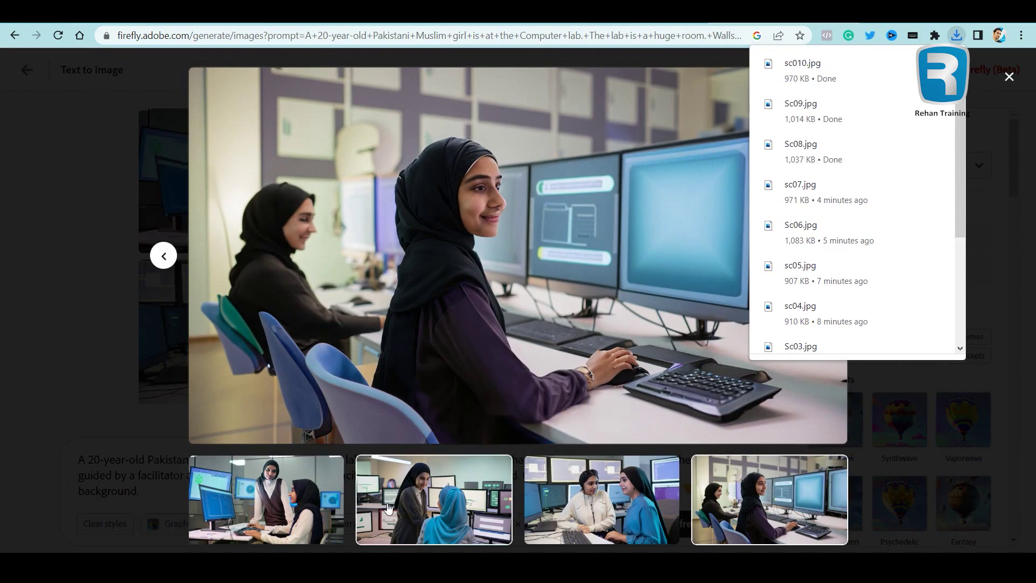
Generate similar variations of the first image, with the facilitator standing beside the seated girl.
click(266, 499)
mouse_move(206, 86)
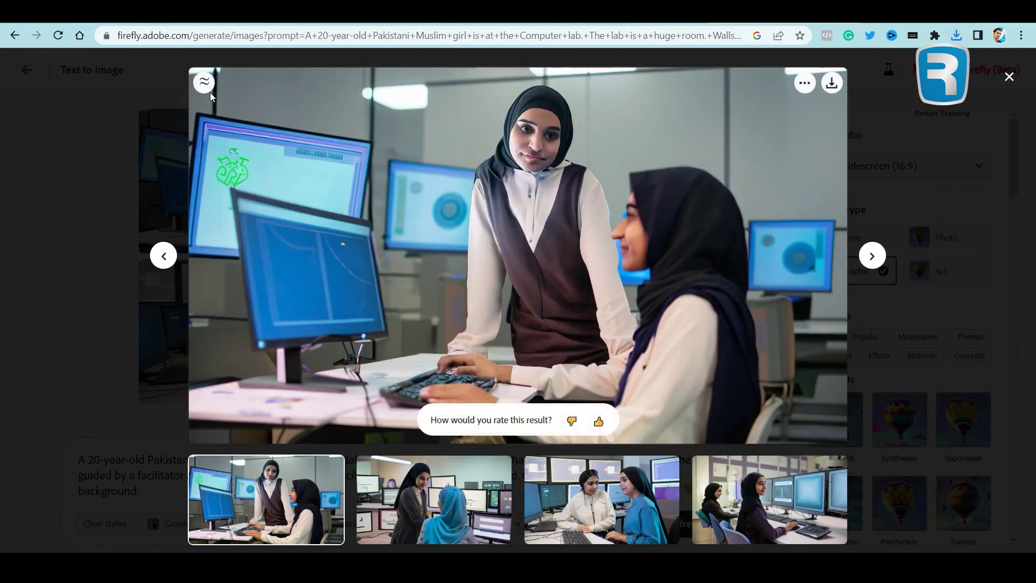
click(204, 83)
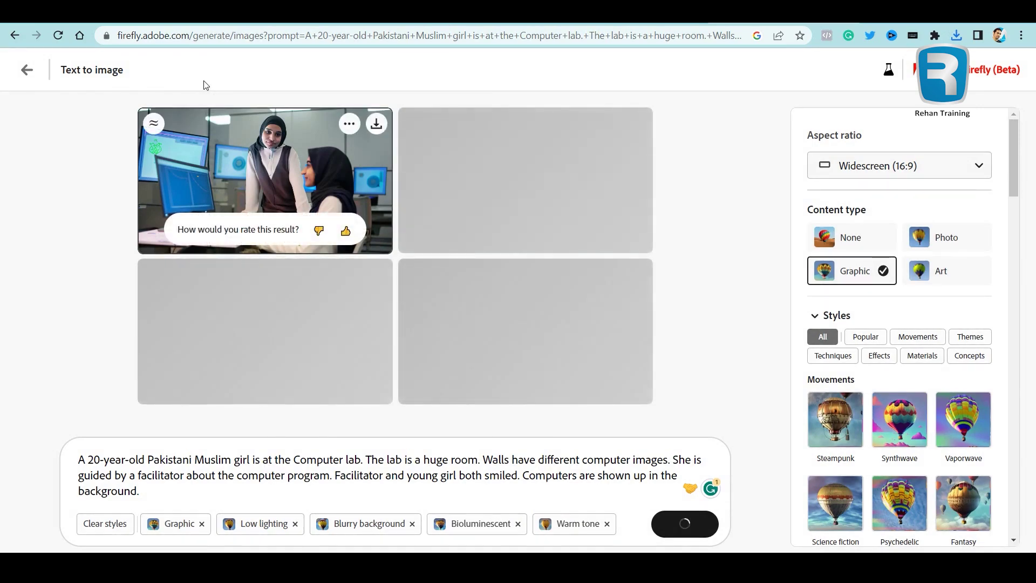
Browse the new variations at full size, save the girl sitting alone at a computer as sc011, and close the preview.
click(566, 167)
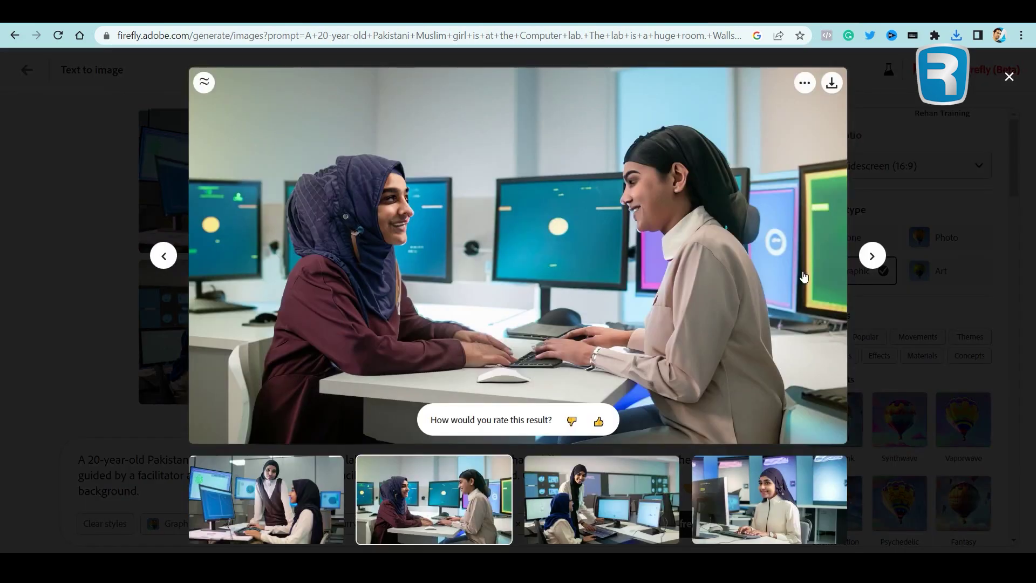
click(873, 258)
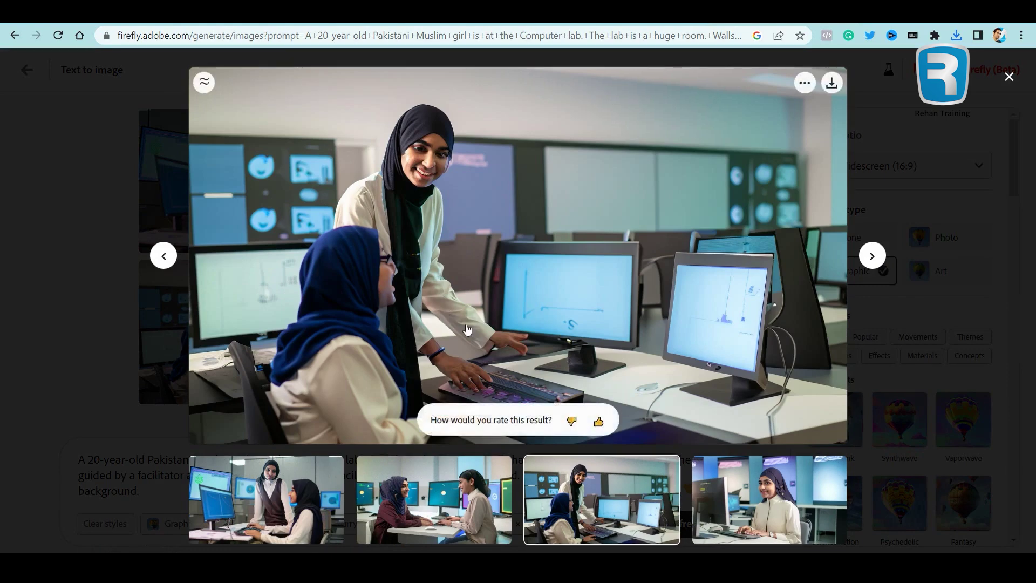
click(872, 257)
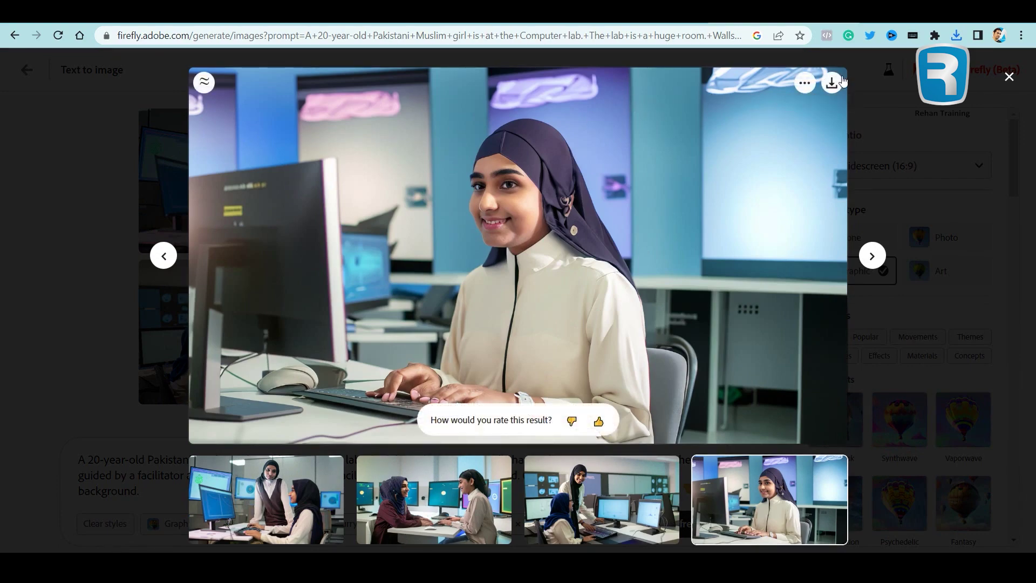
click(832, 82)
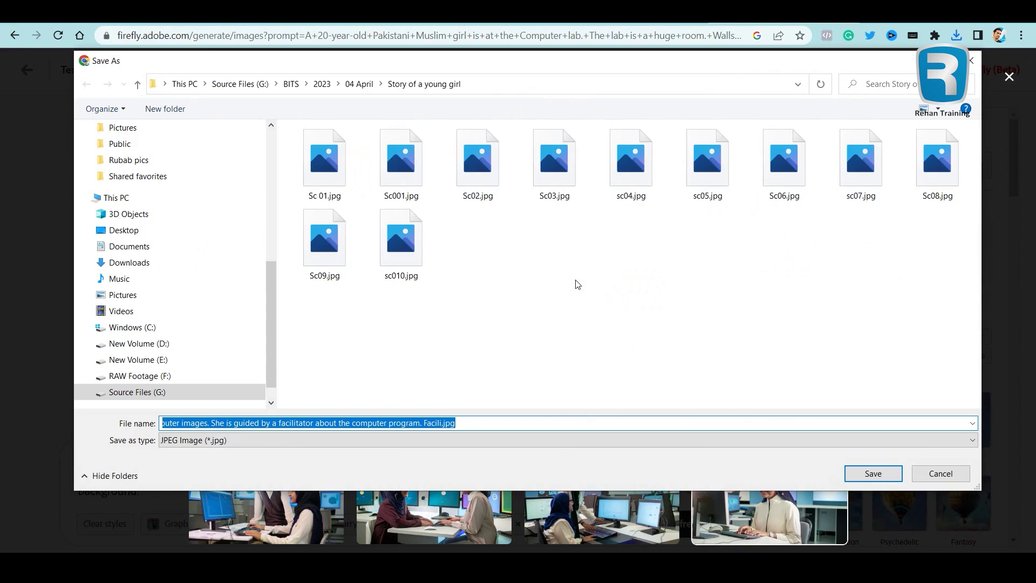
text(sc011)
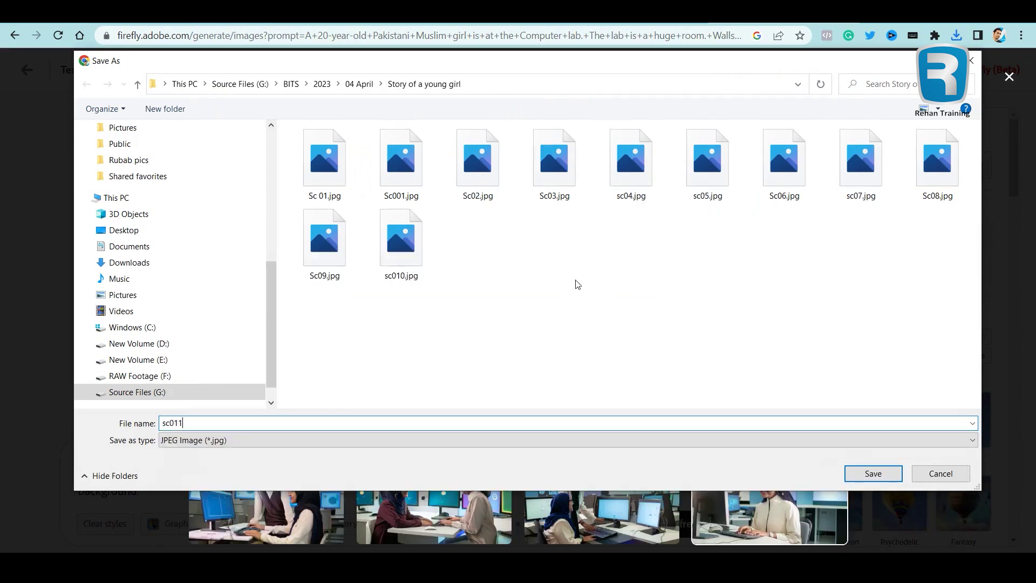
key(Return)
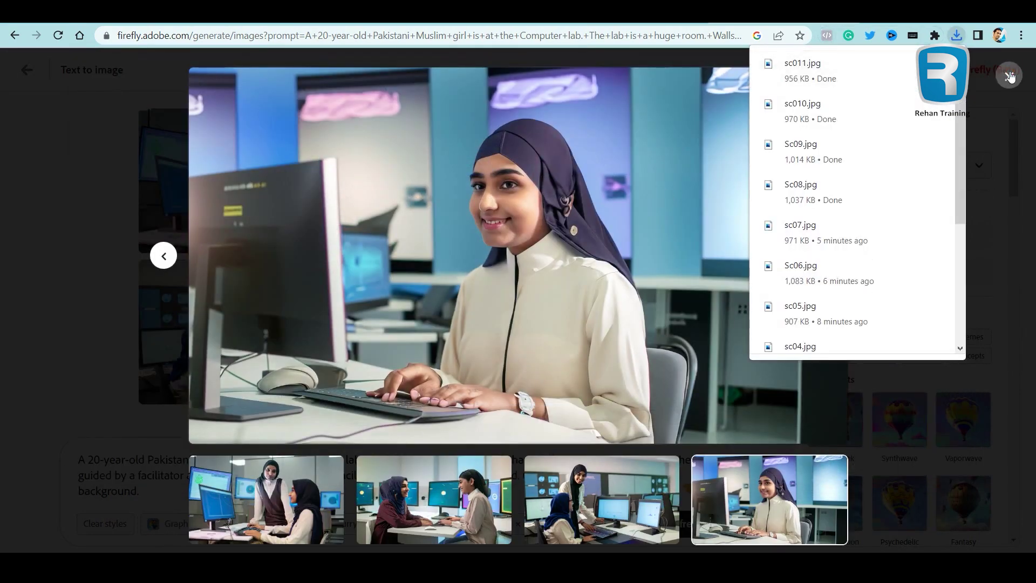
click(1009, 76)
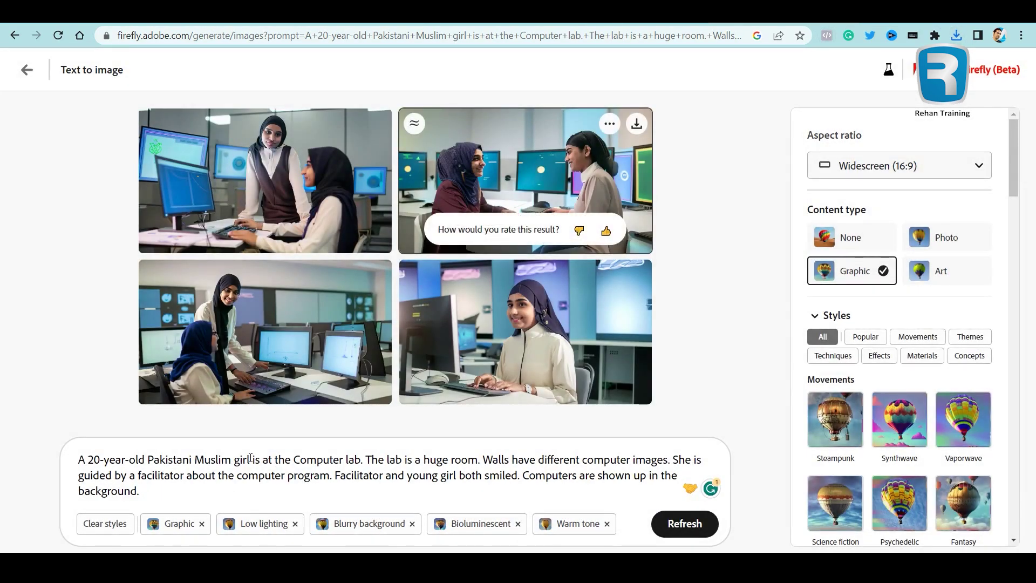
Compare the saved variation with the other lab images at full size, and switch to the story script script.txt in Notepad.
drag(250, 458, 8, 462)
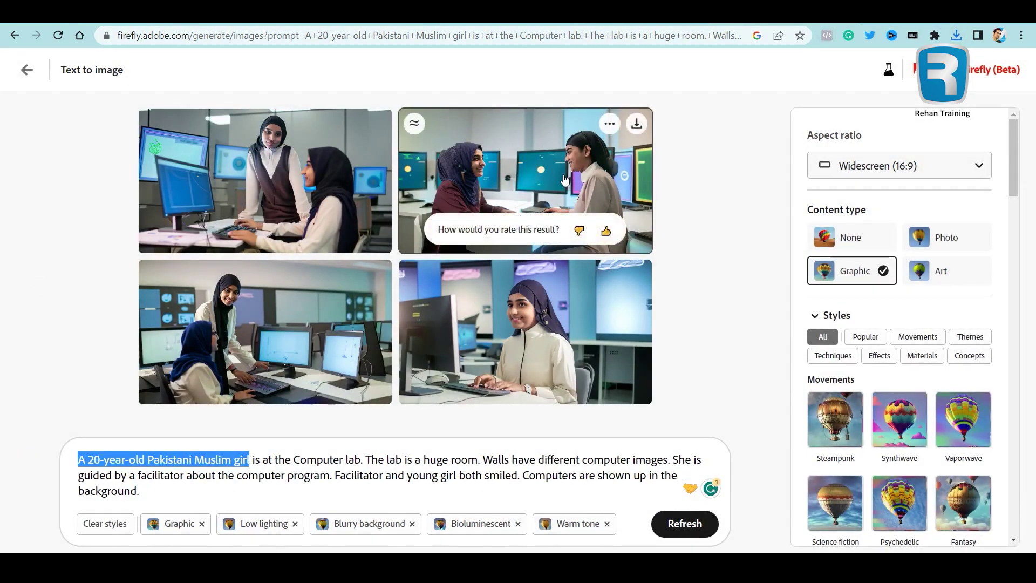
click(515, 324)
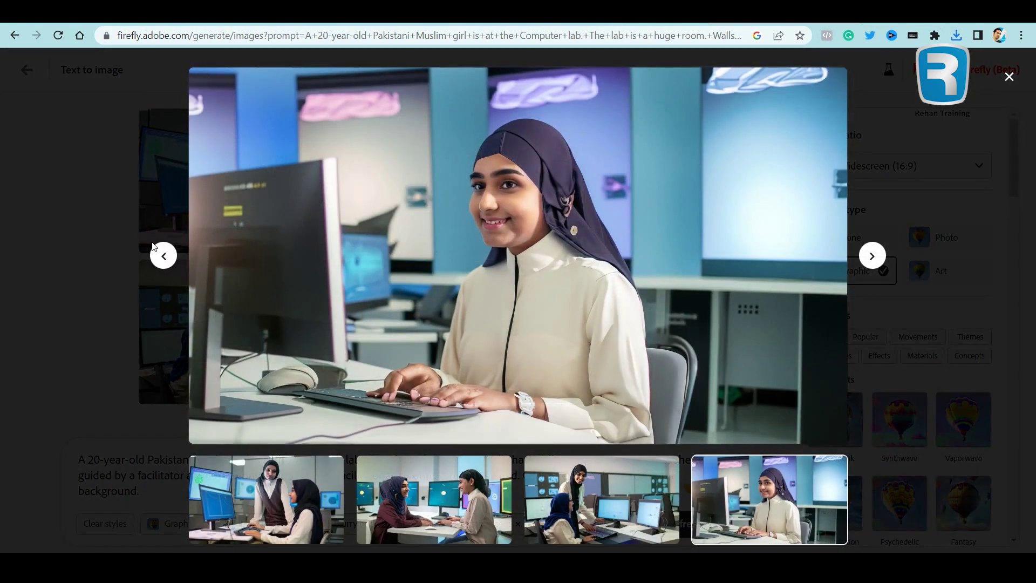
click(163, 260)
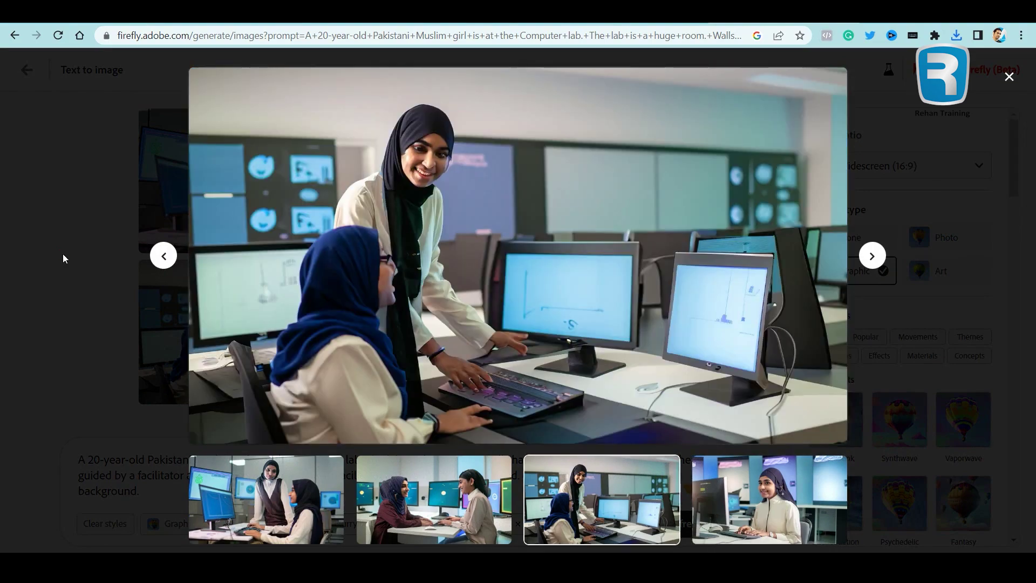
click(63, 259)
click(227, 211)
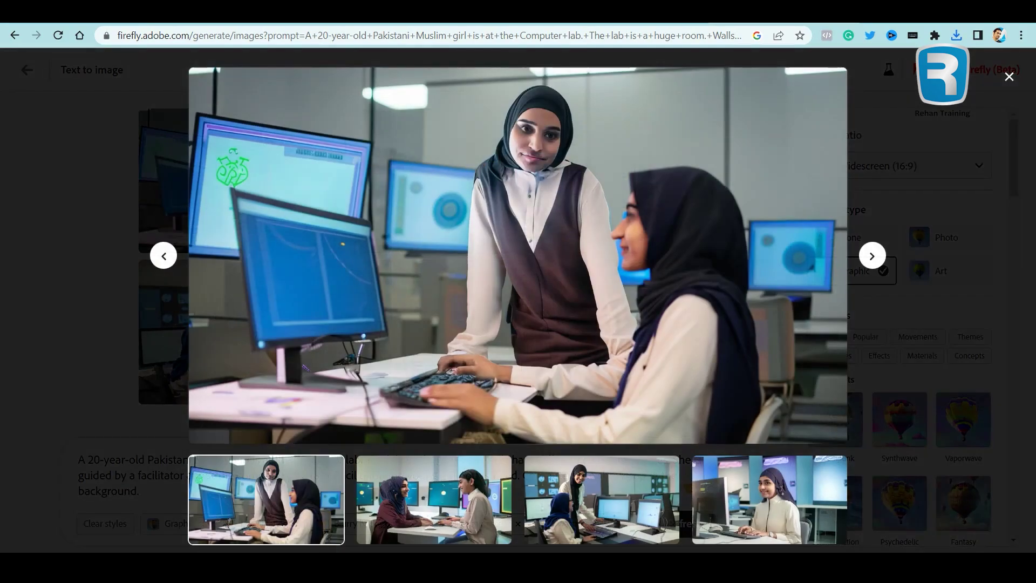
click(64, 280)
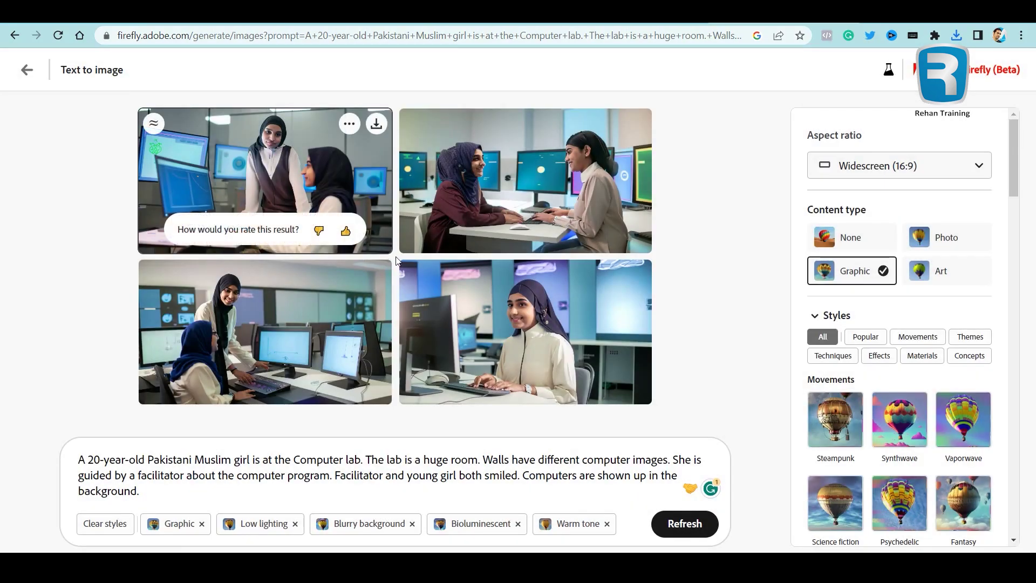
click(232, 512)
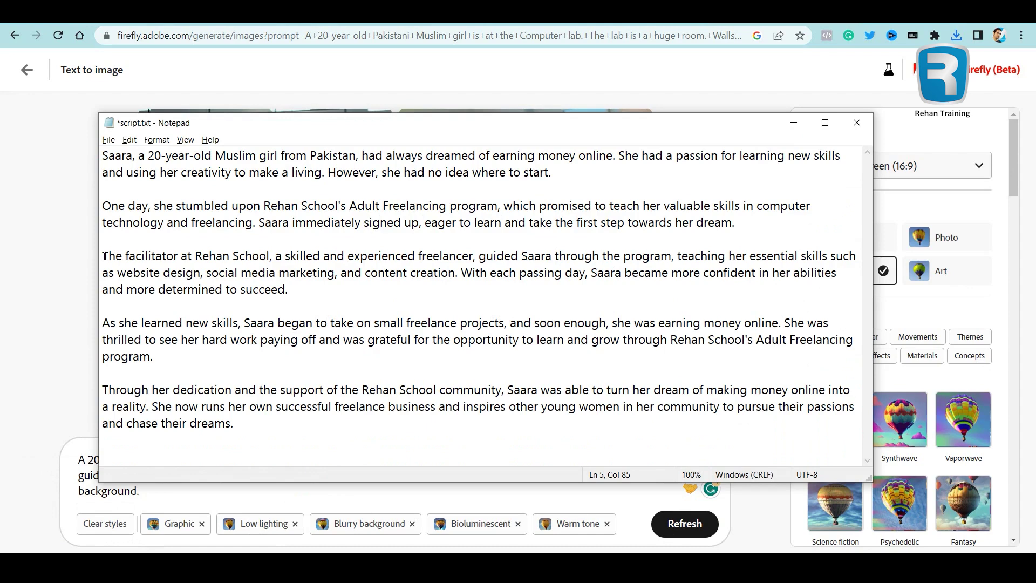
Leave the script, search the web for runway AI in a new tab, and open Runway's free web app.
click(70, 278)
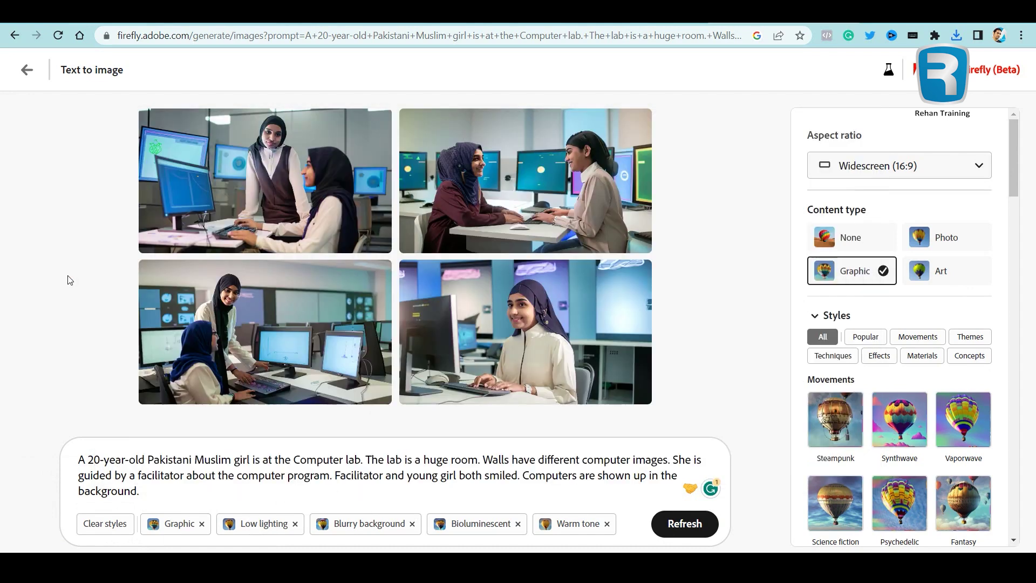
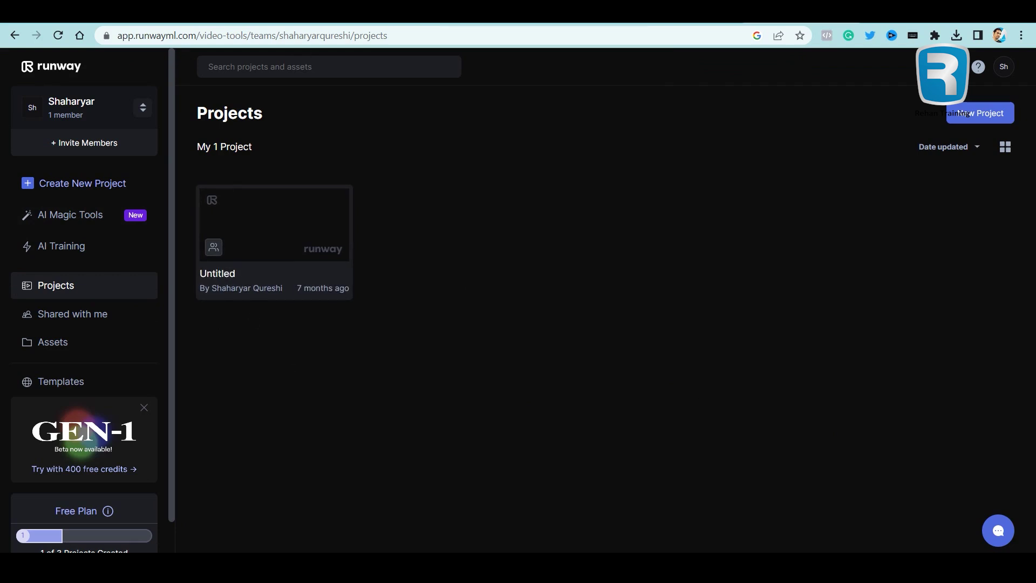
key(ctrl+t)
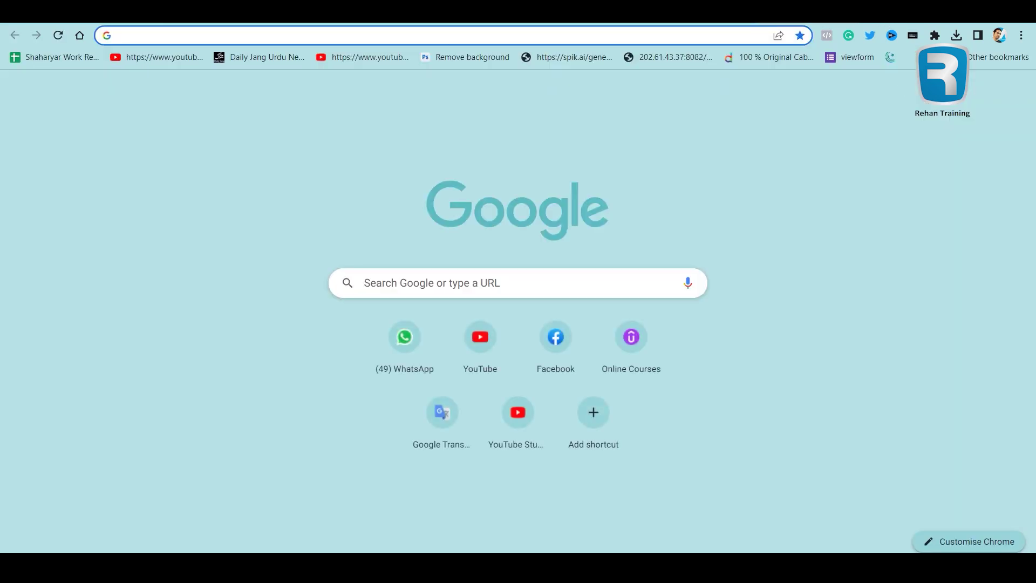
text(runway AI)
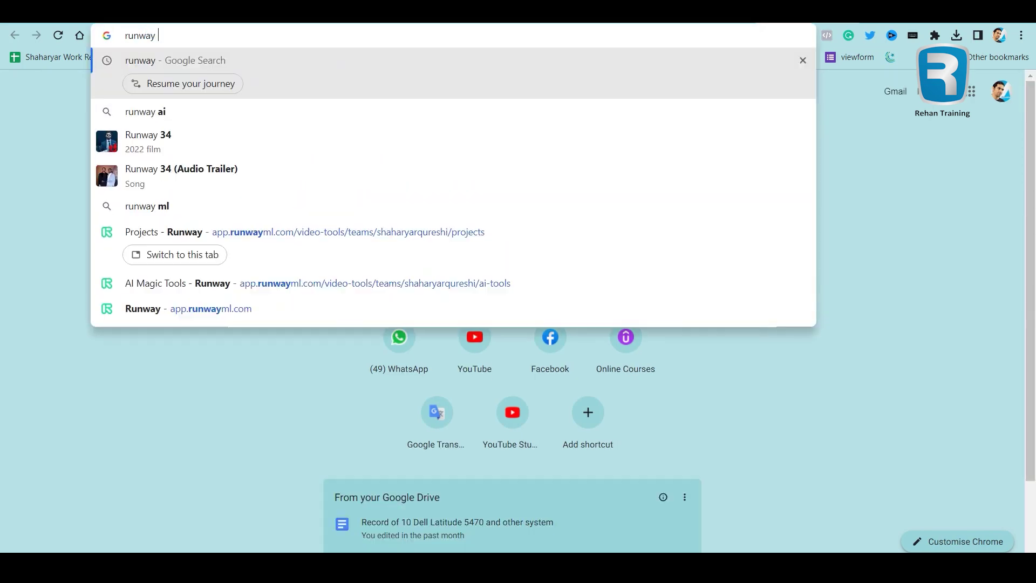
key(Return)
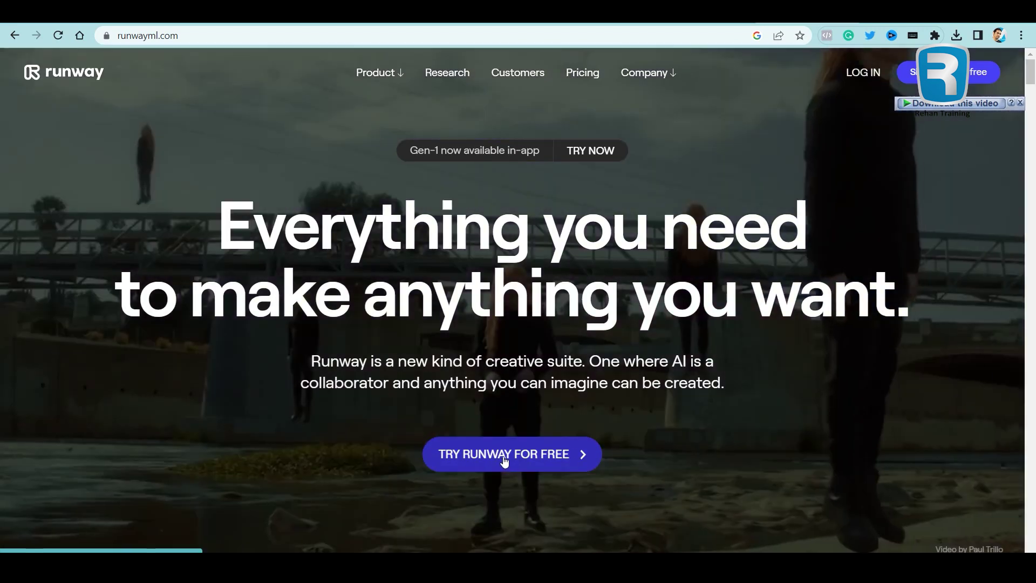
click(512, 456)
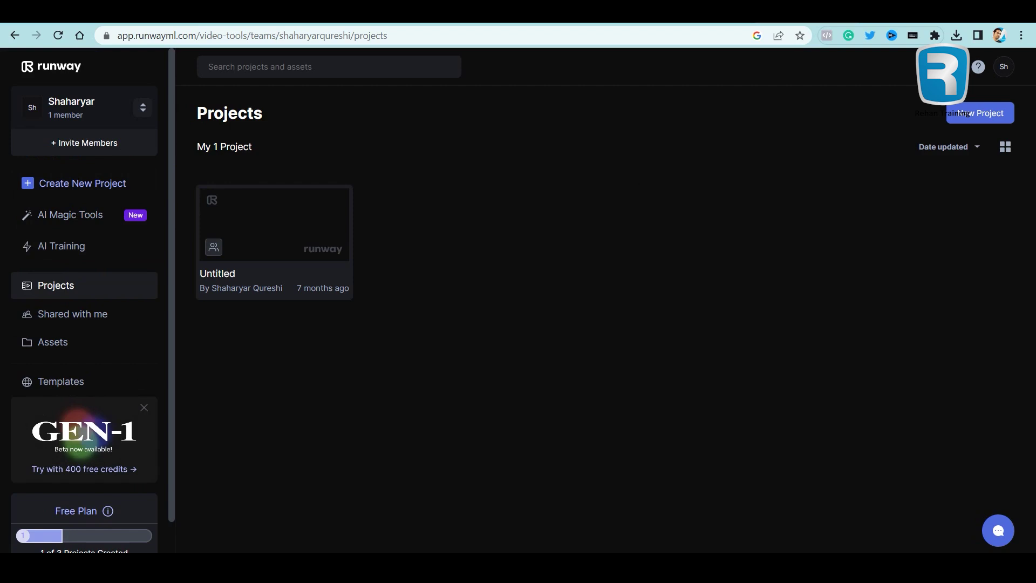
Create a new Video Composition project and look through its private assets.
click(63, 186)
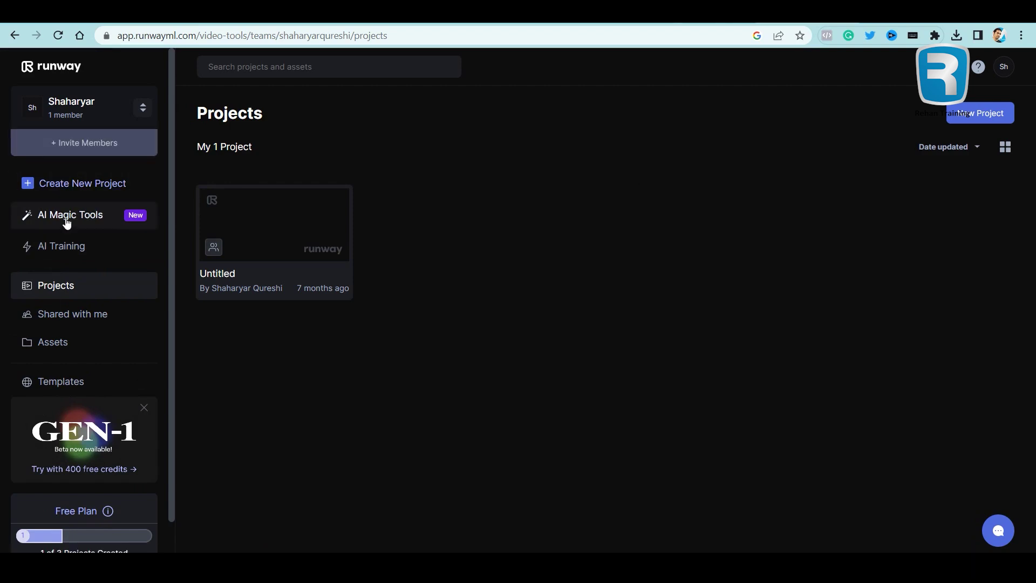
click(100, 190)
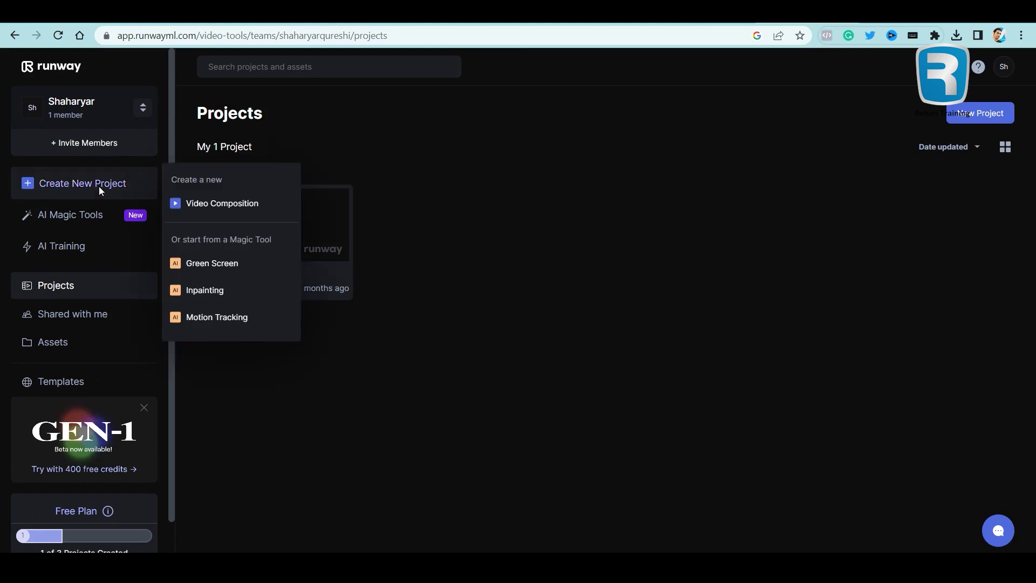
click(237, 208)
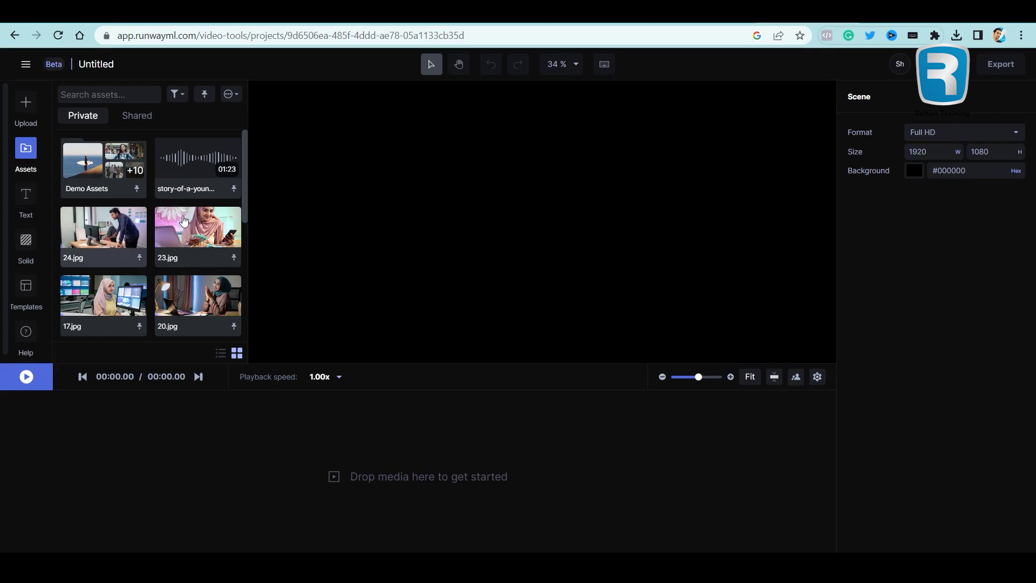
mouse_move(242, 204)
mouse_down()
mouse_move(244, 334)
mouse_move(243, 185)
mouse_up()
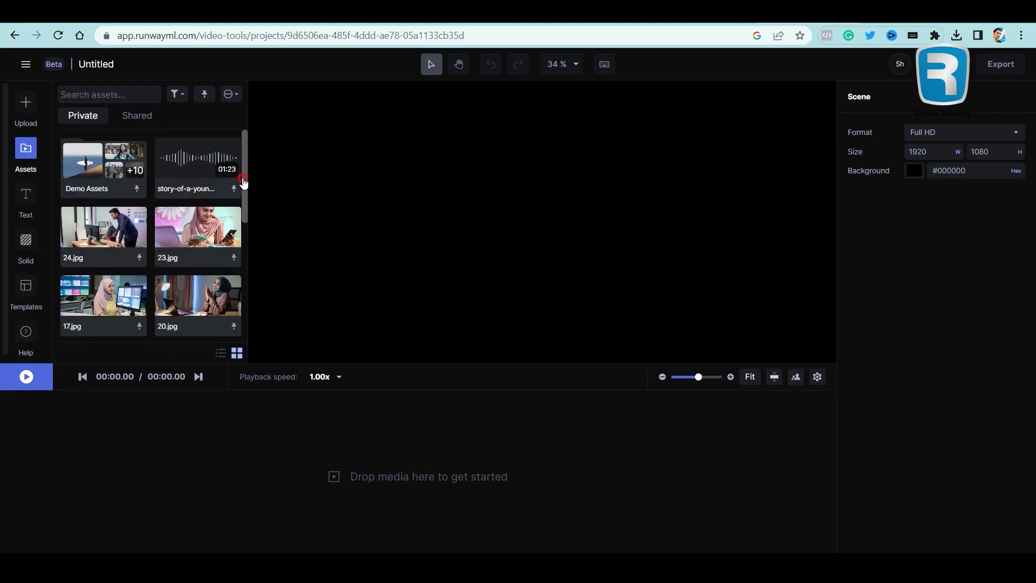
scroll(109, 241, down, 3)
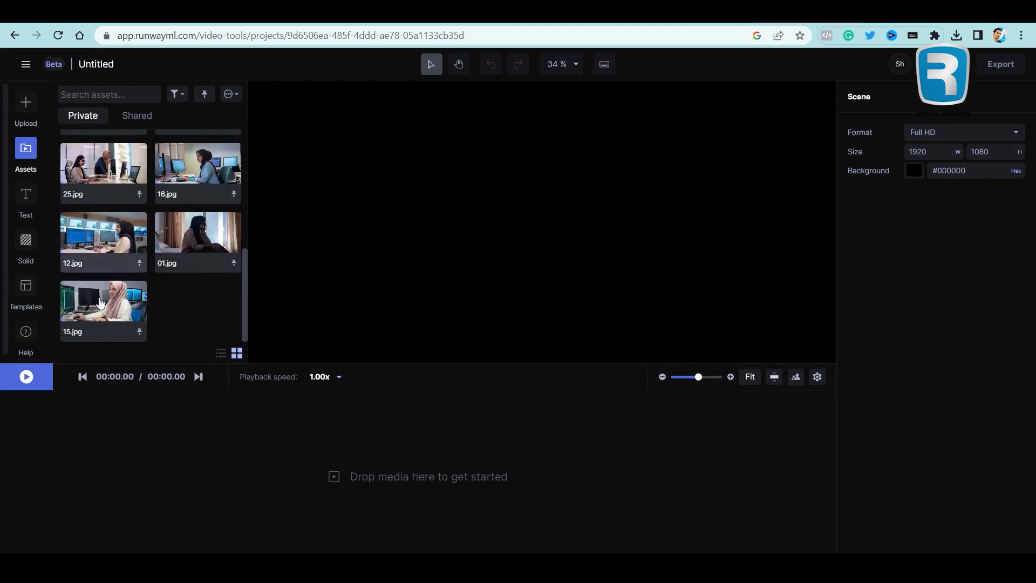
scroll(209, 297, up, 3)
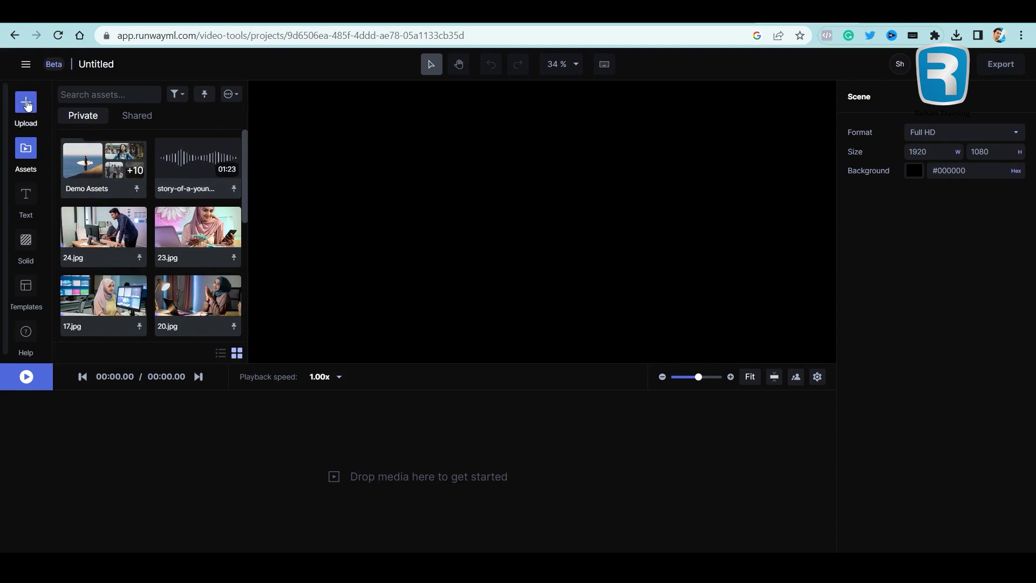
click(26, 102)
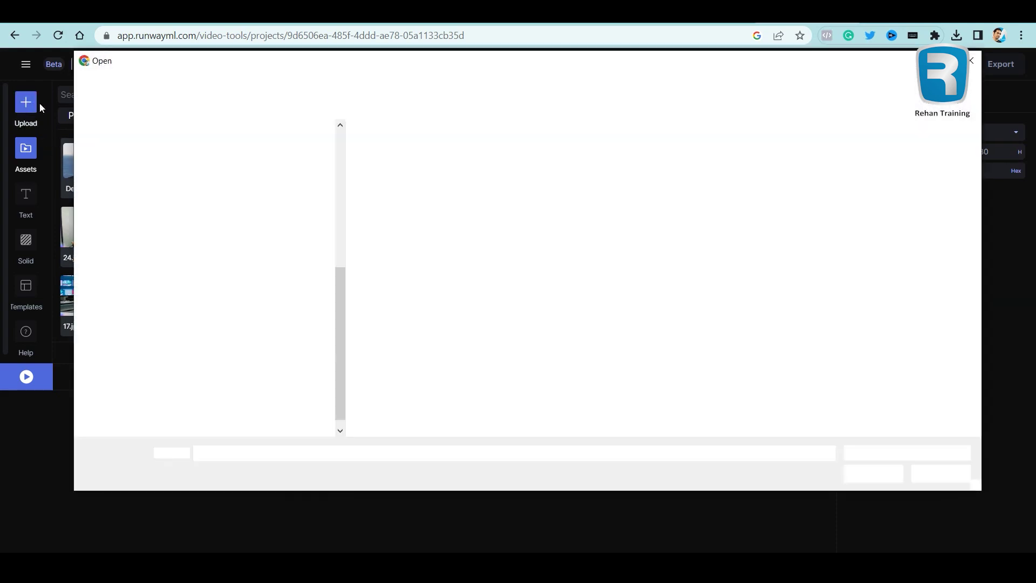
click(393, 162)
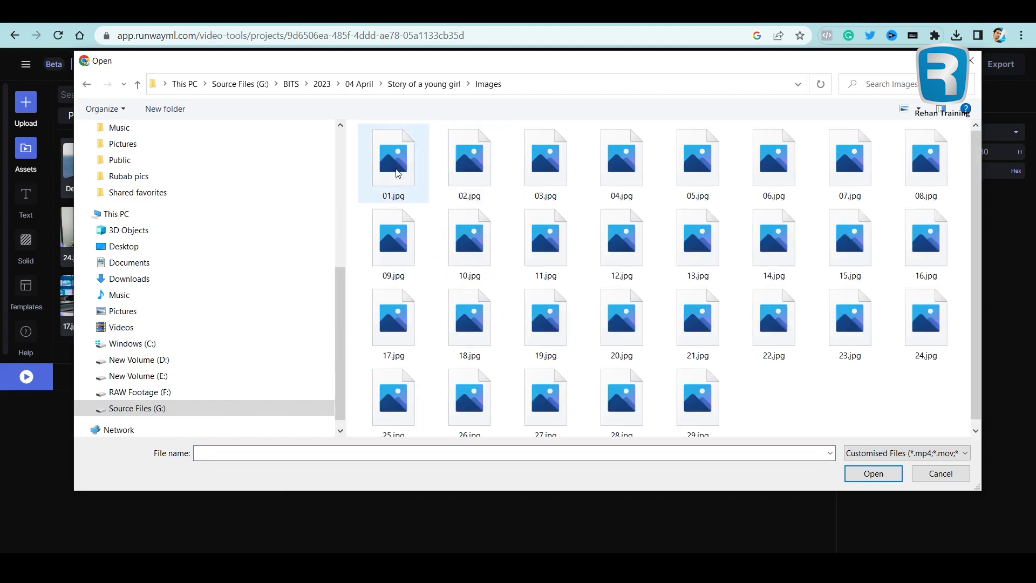
key(ctrl+a)
click(873, 473)
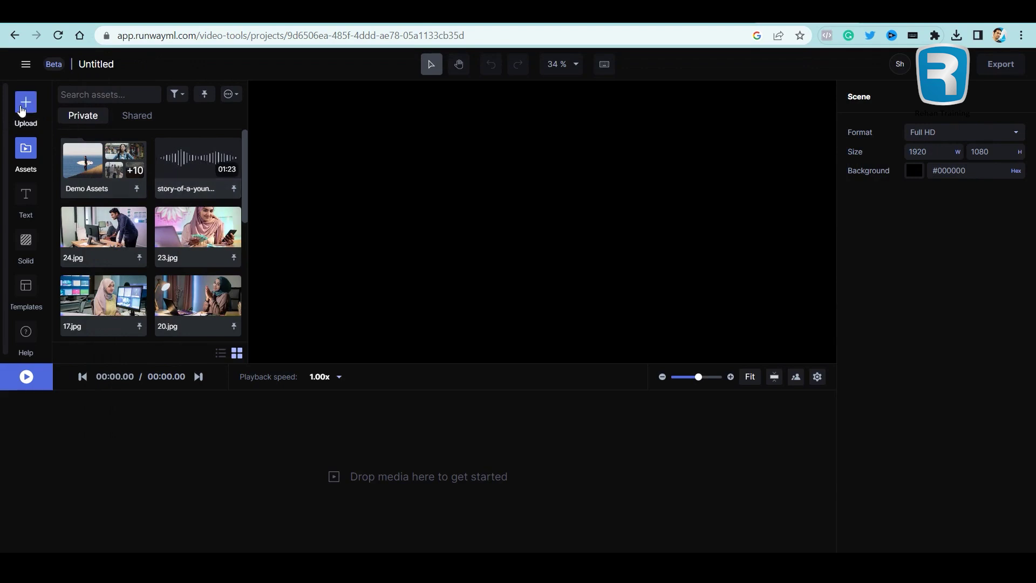
click(29, 107)
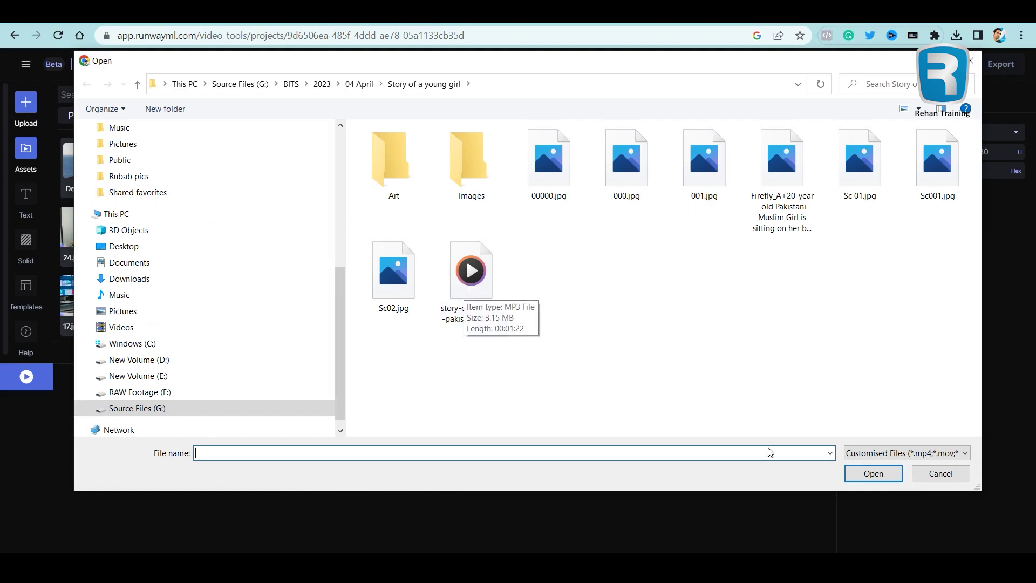
click(940, 473)
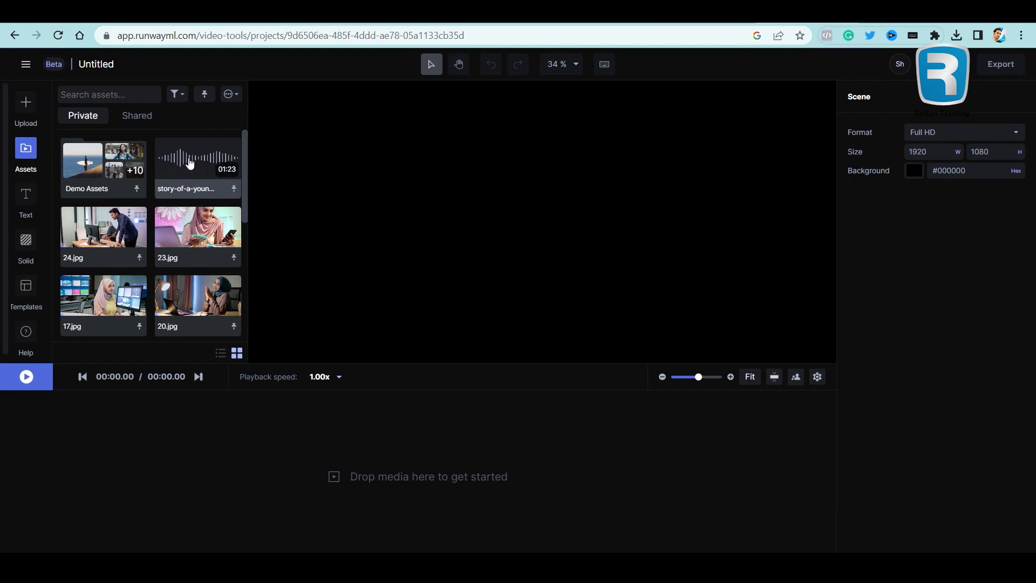
Place the story-of-a-young-pakistani-girl.mp3 narration at the start of audio track A1.
drag(180, 168, 66, 475)
drag(178, 173, 67, 476)
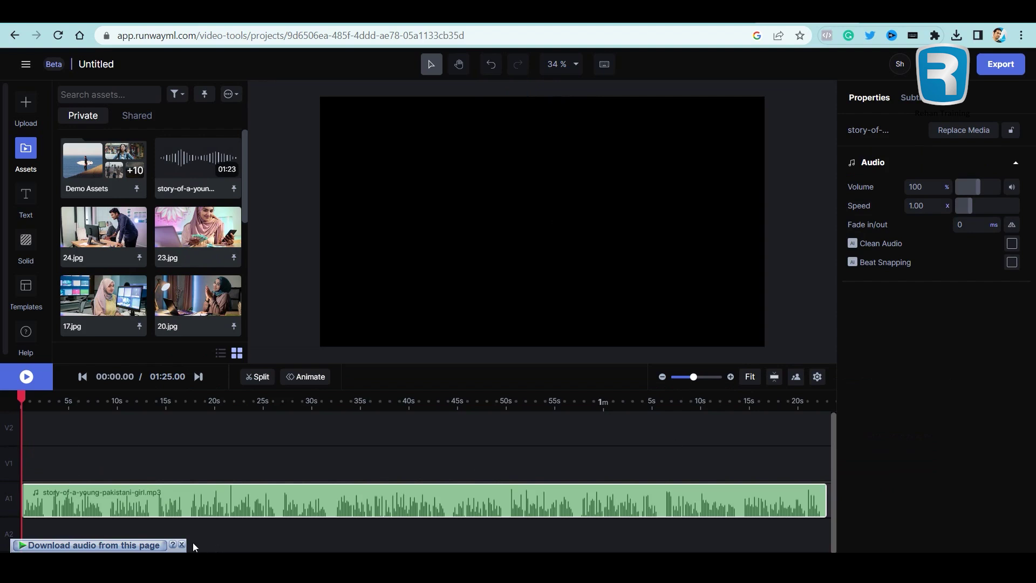
click(141, 504)
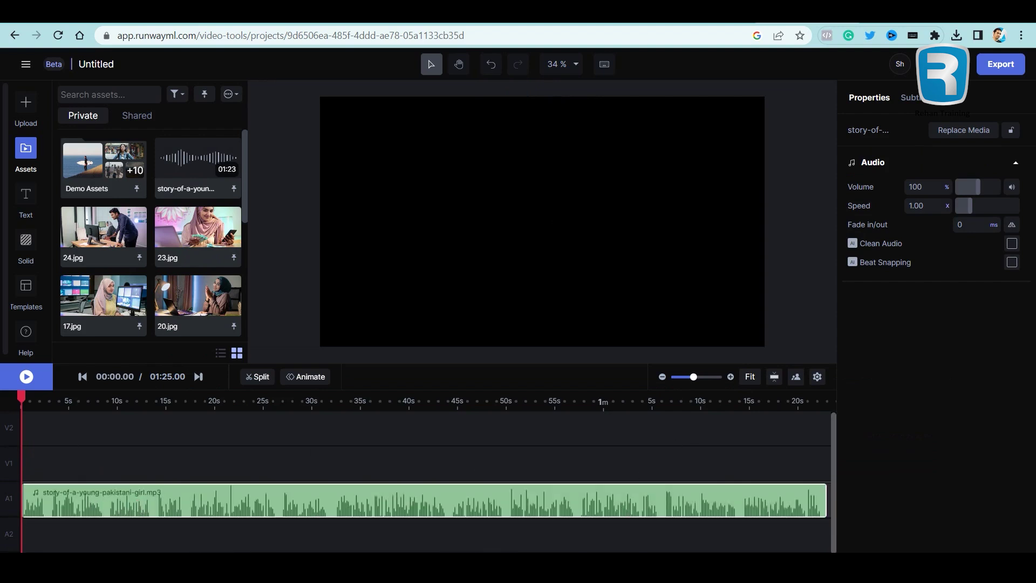
Trim about 2.5 seconds off the beginning of the narration clip and move the clip back to the timeline's start.
scroll(783, 518, right, 2)
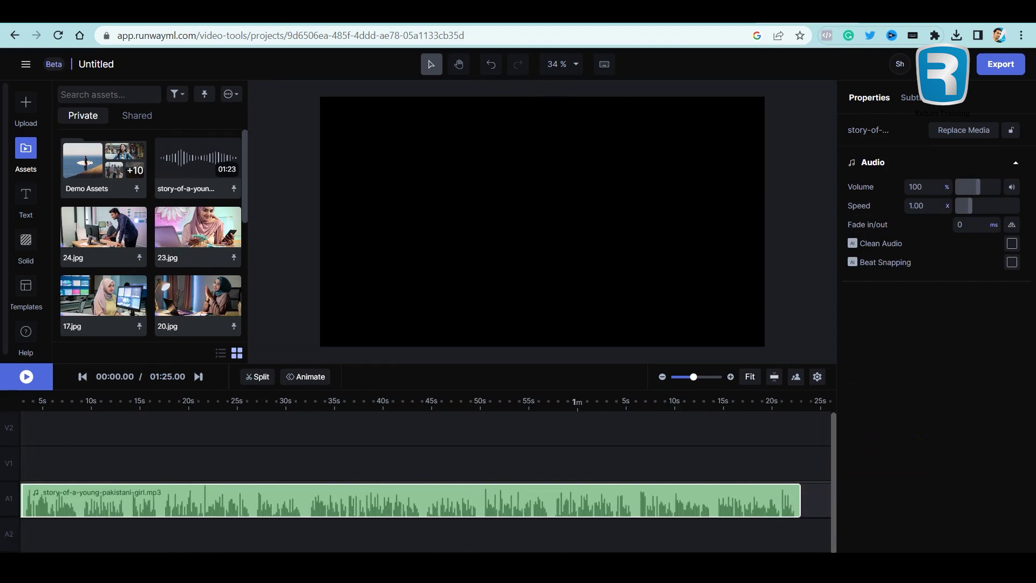
scroll(422, 471, left, 2)
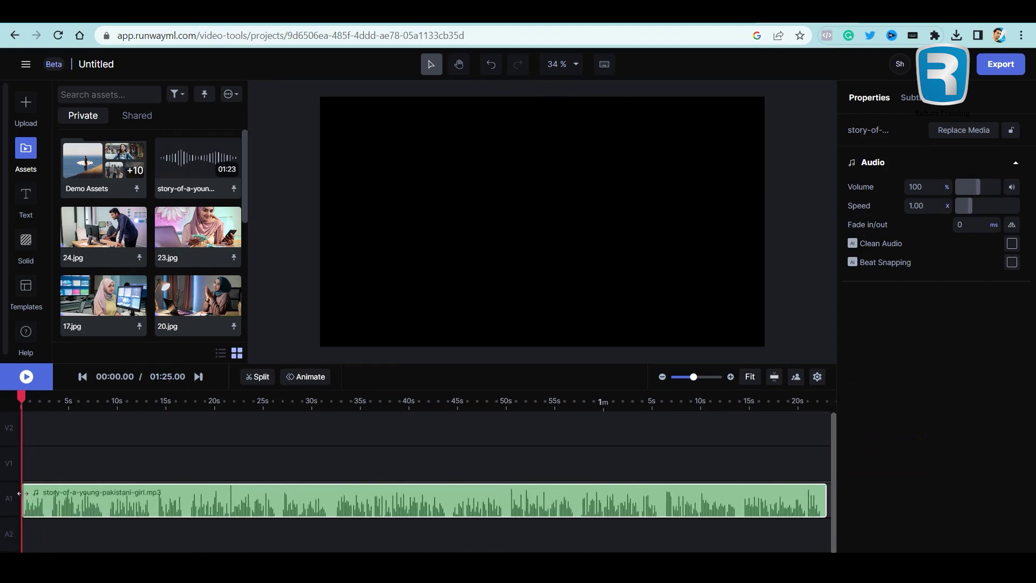
drag(18, 490, 47, 487)
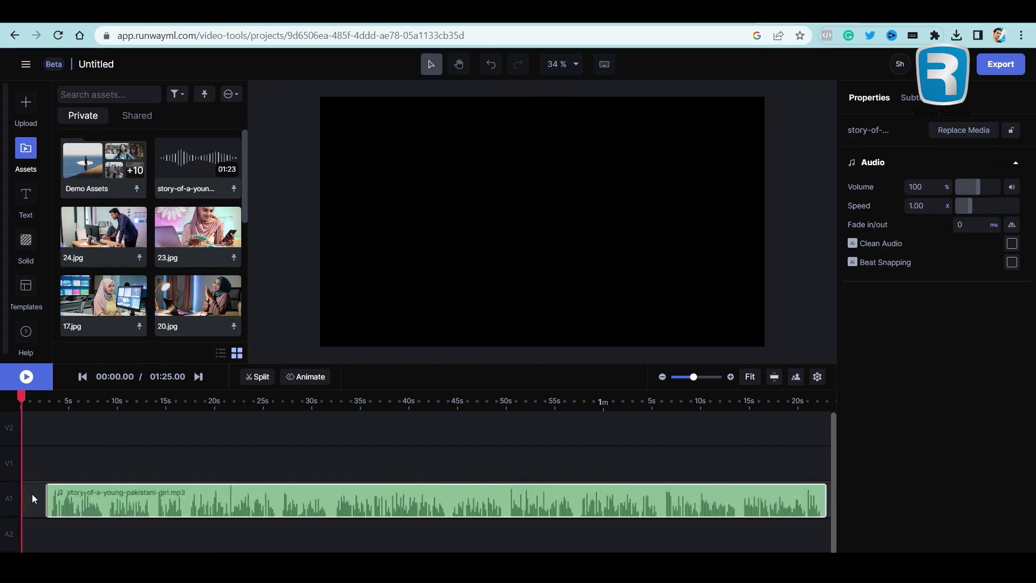
drag(95, 494, 69, 497)
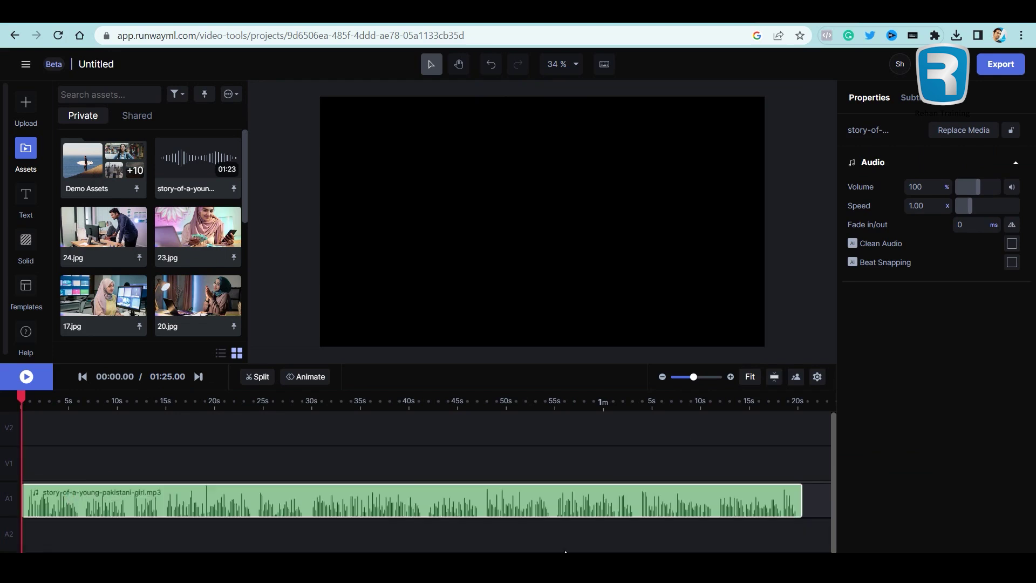
Split the narration clip at 00:41.48.
click(240, 402)
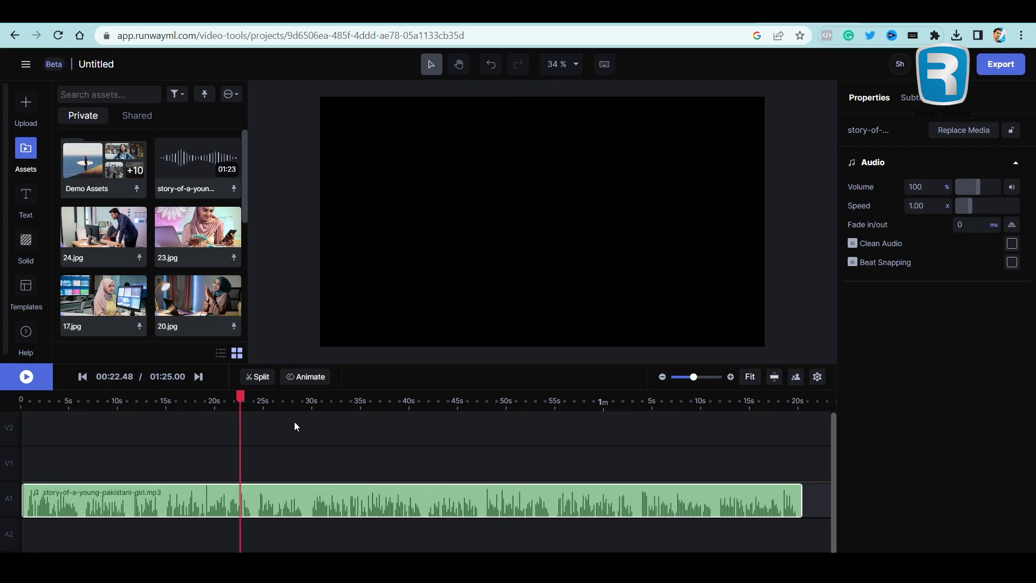
drag(272, 397, 306, 398)
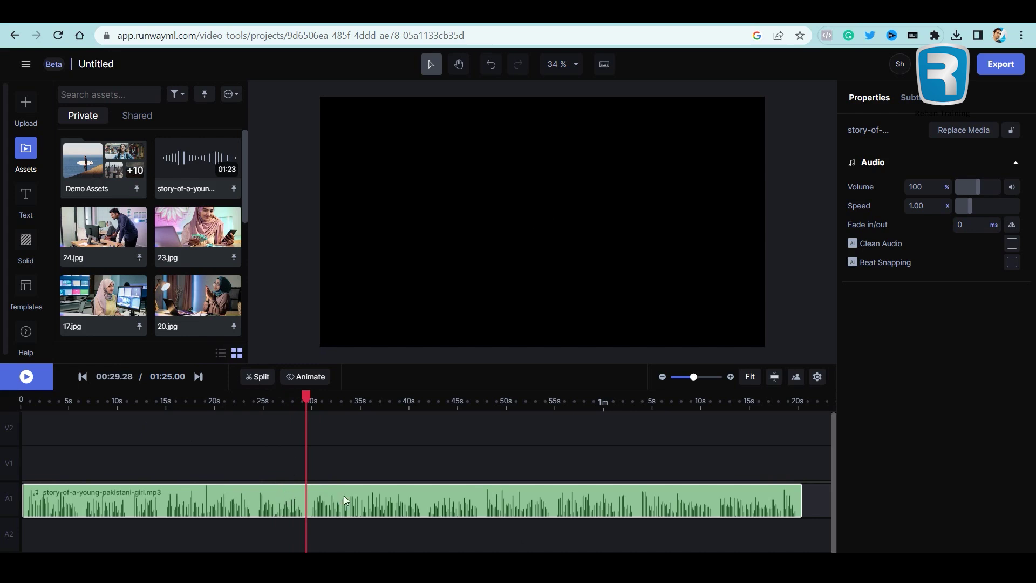
drag(306, 398, 425, 404)
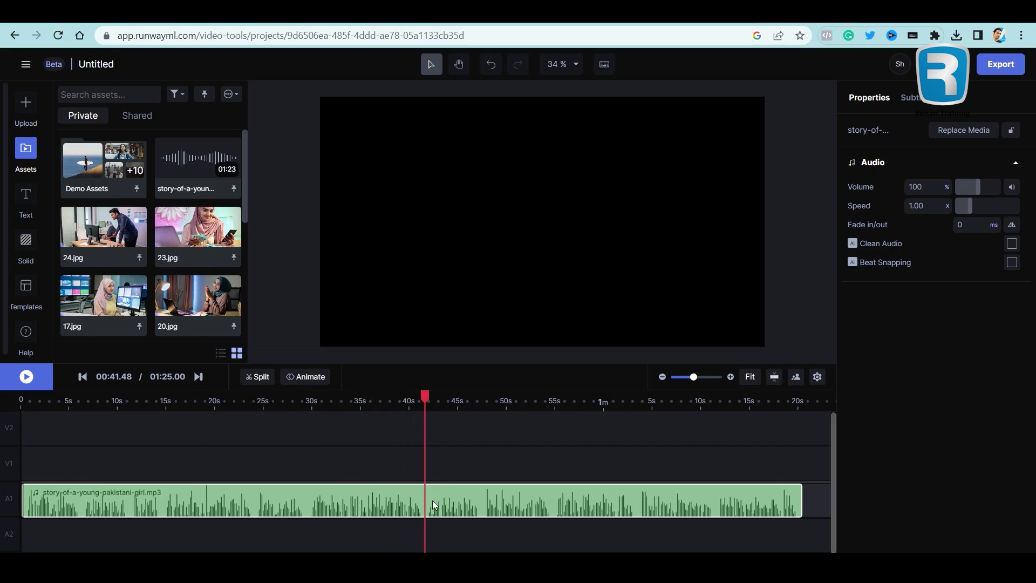
click(259, 383)
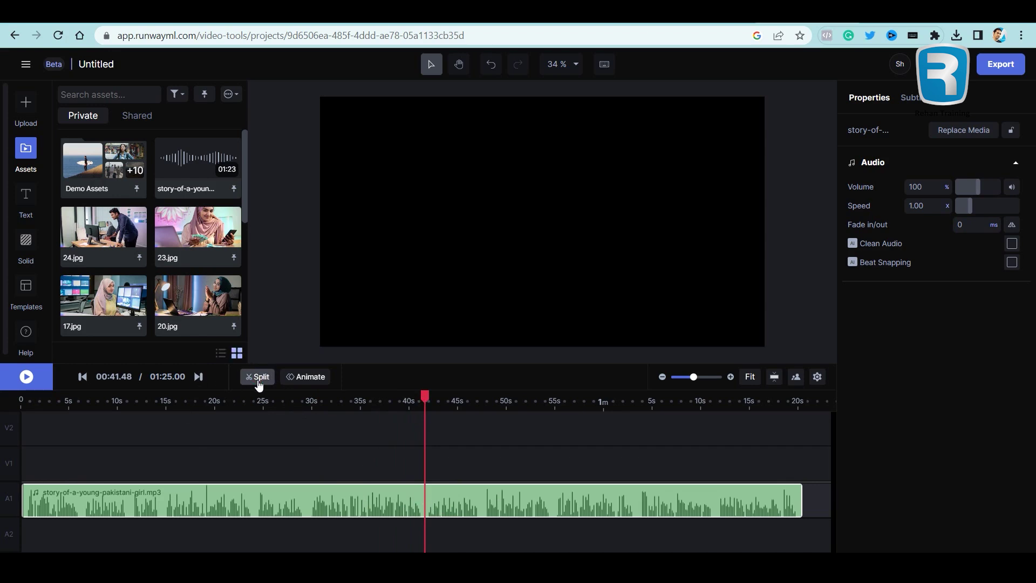
click(395, 509)
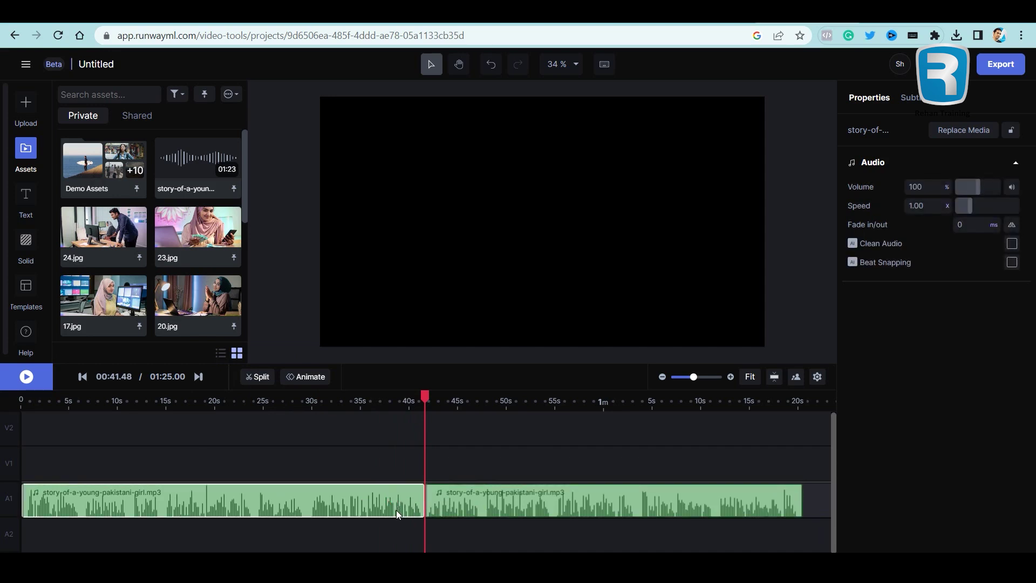
Split the second narration piece at 00:47.36.
click(475, 502)
drag(426, 397, 481, 424)
click(439, 496)
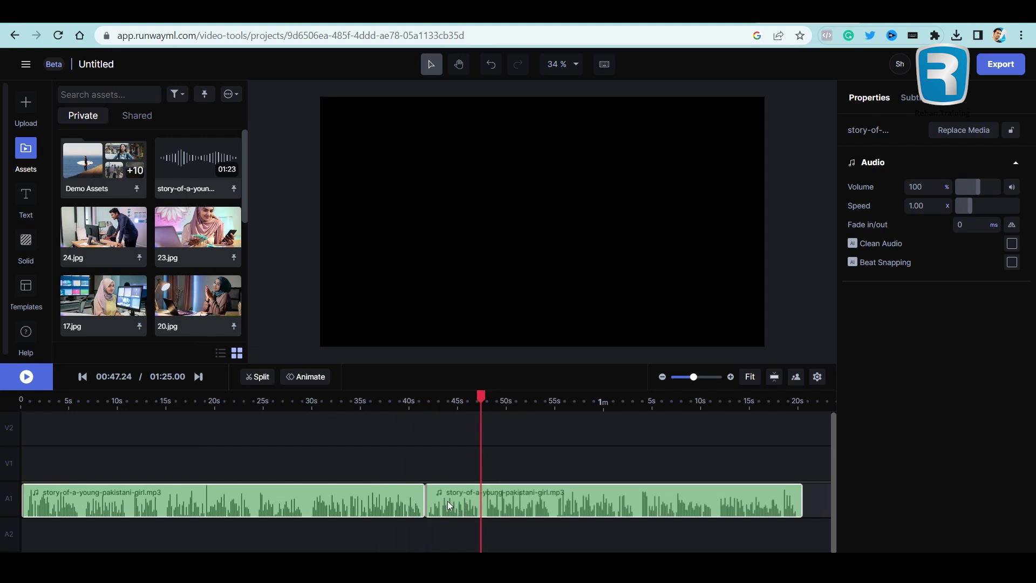
mouse_move(477, 399)
mouse_down()
mouse_move(467, 399)
mouse_move(481, 402)
mouse_up()
click(480, 502)
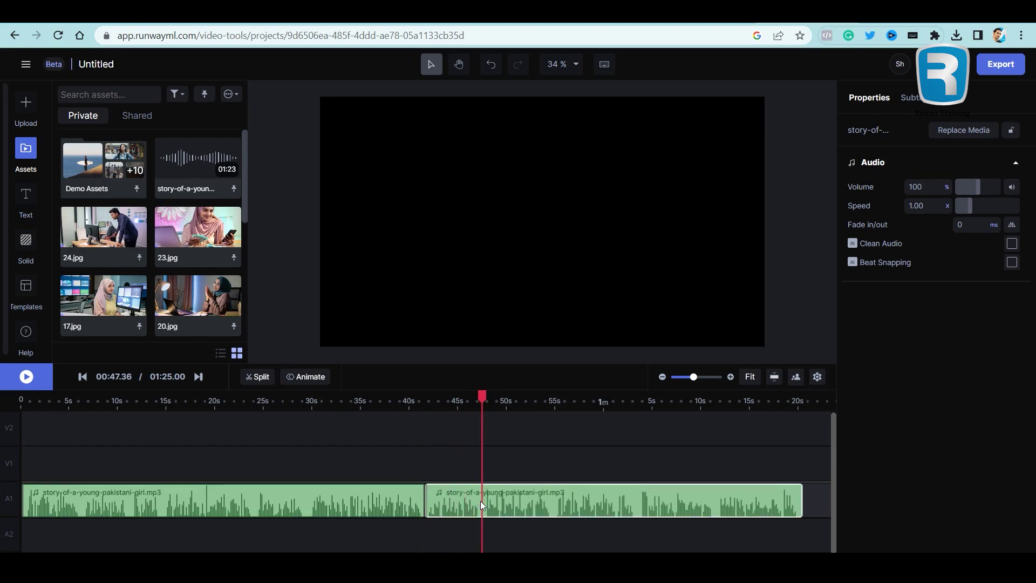
click(257, 376)
Delete the short middle narration piece and move the last piece up against the end of the first.
click(436, 499)
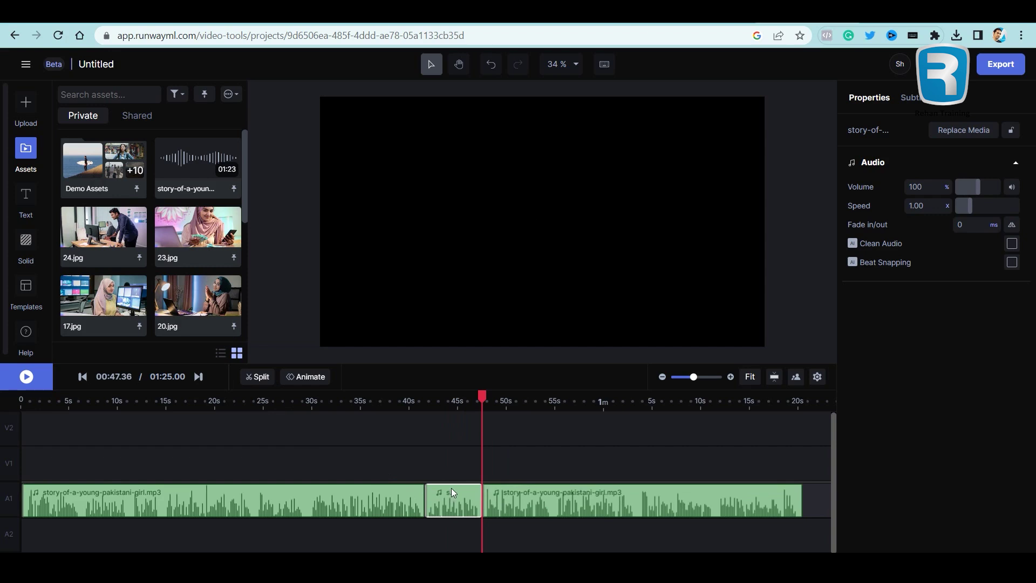
right_click(449, 504)
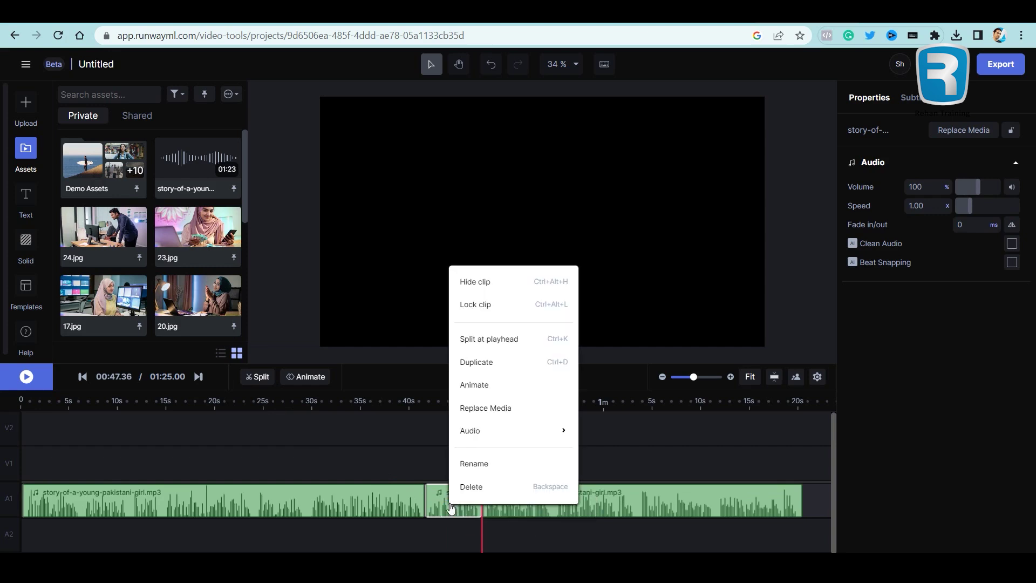
click(469, 485)
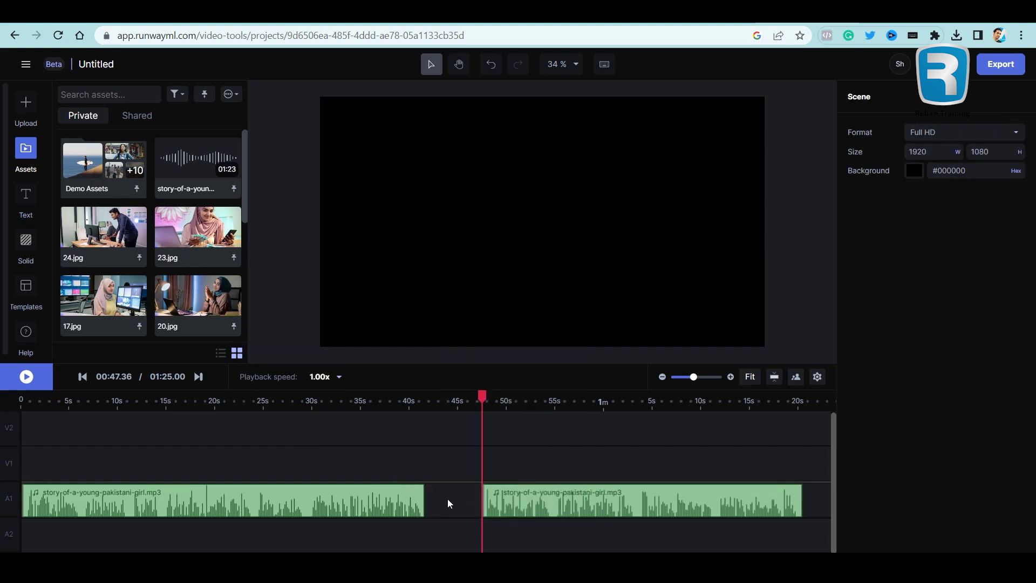
drag(530, 501, 396, 513)
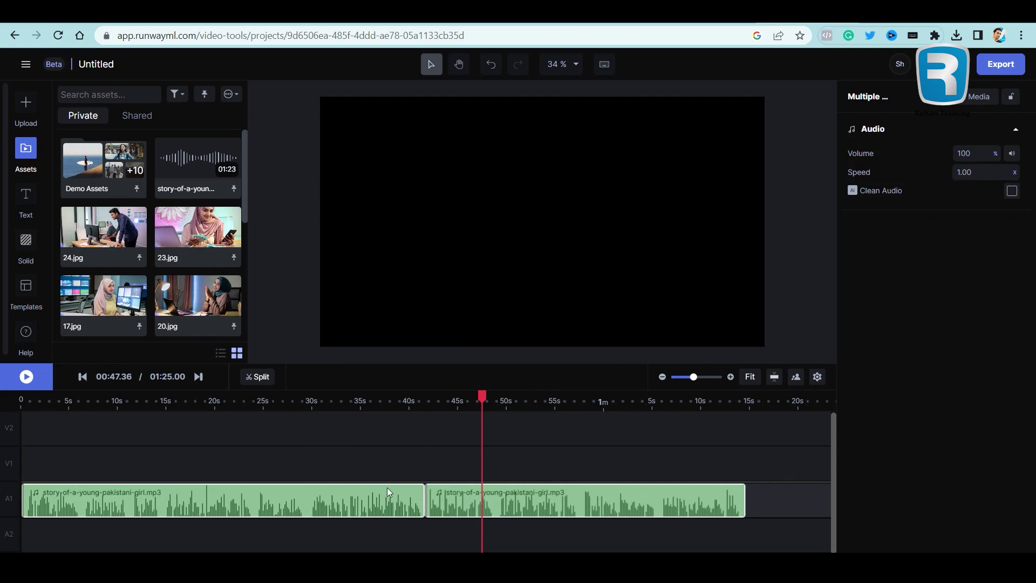
click(456, 496)
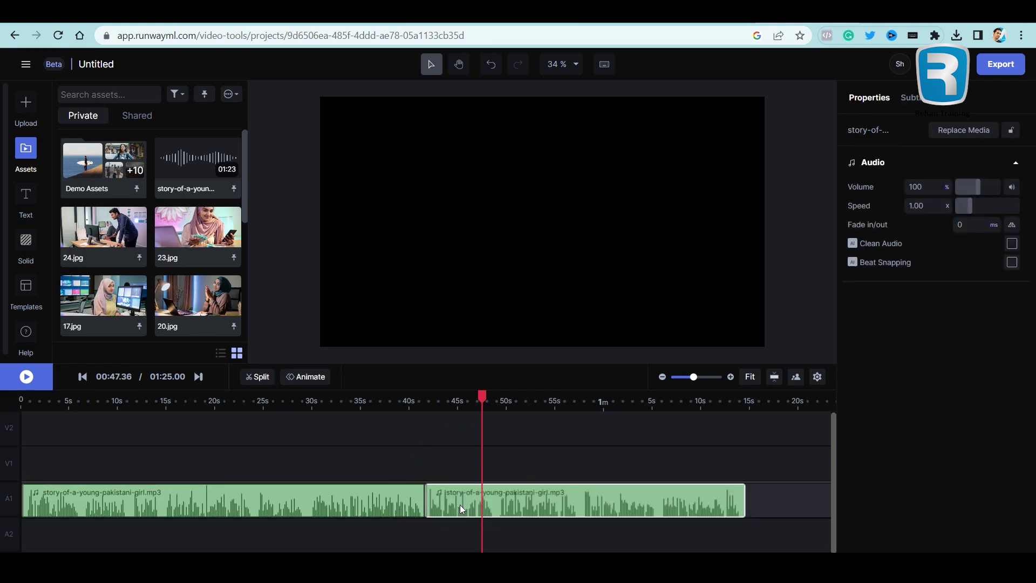
Delete both narration pieces and place the full story-of-a-young-pakistani-girl narration on track A1 again.
right_click(460, 504)
shift+click(361, 517)
right_click(454, 497)
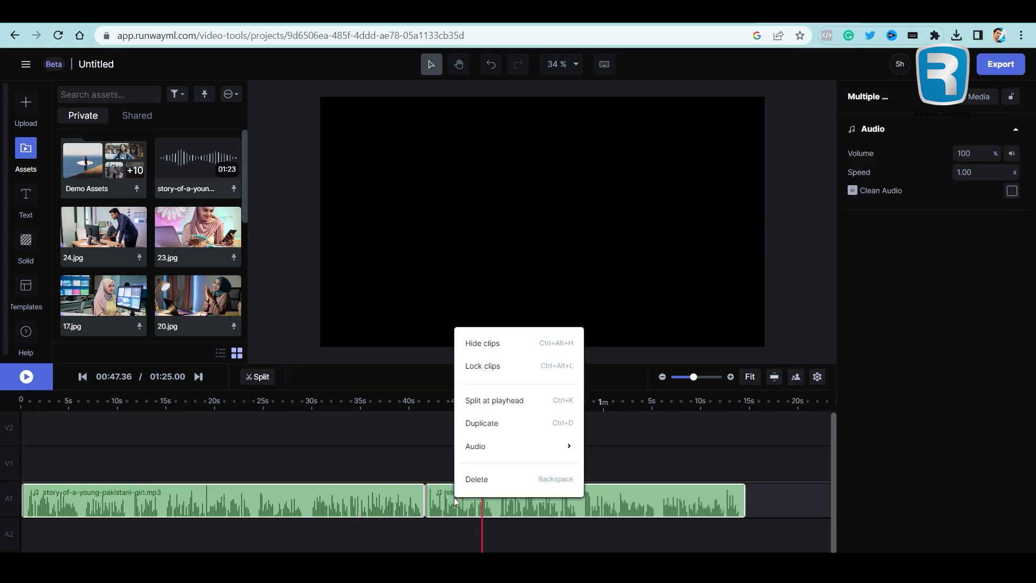
click(471, 484)
drag(185, 167, 24, 487)
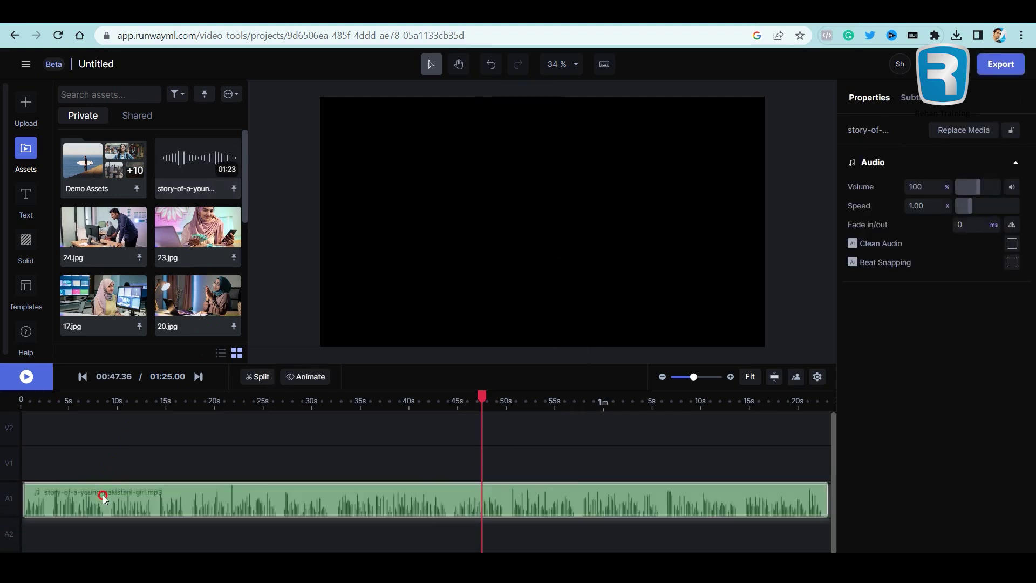
Trim about 2.5 seconds off the start of the new narration clip and move it to the timeline's start.
drag(23, 496, 48, 494)
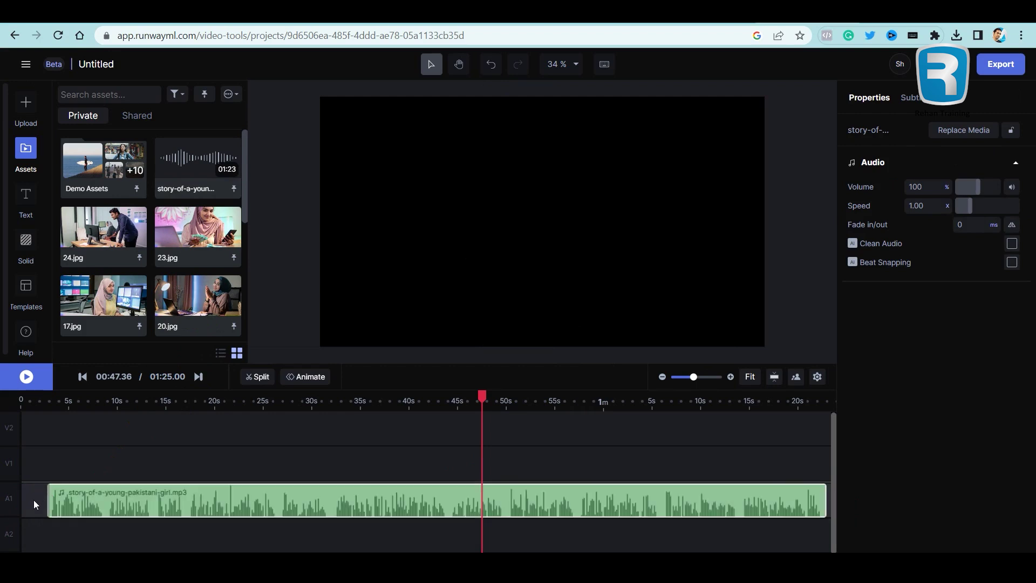
click(33, 499)
drag(72, 506, 46, 507)
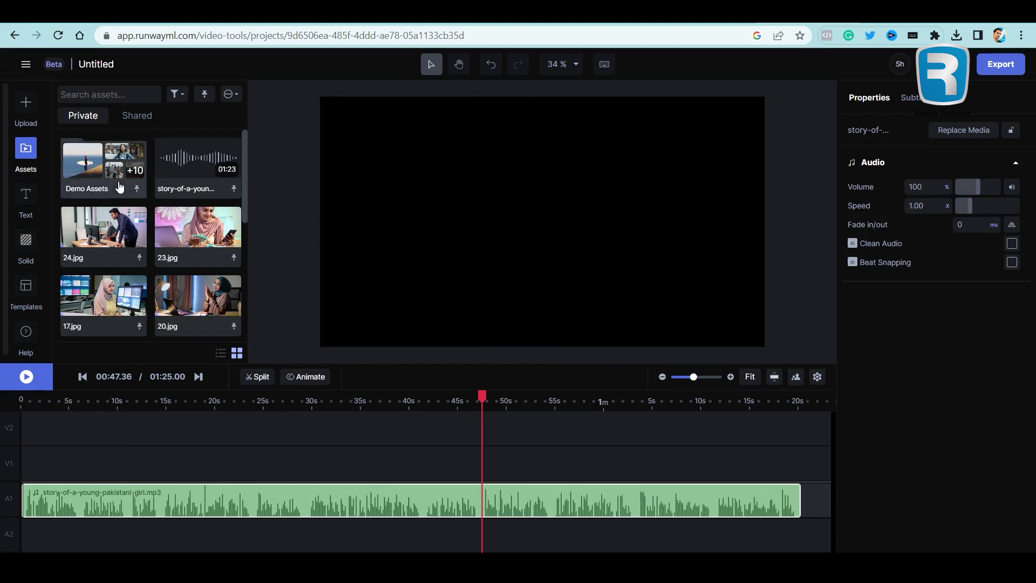
Place the image 01.jpg at the start of track V2 and return the playhead to 00:00.00.
drag(246, 179, 247, 317)
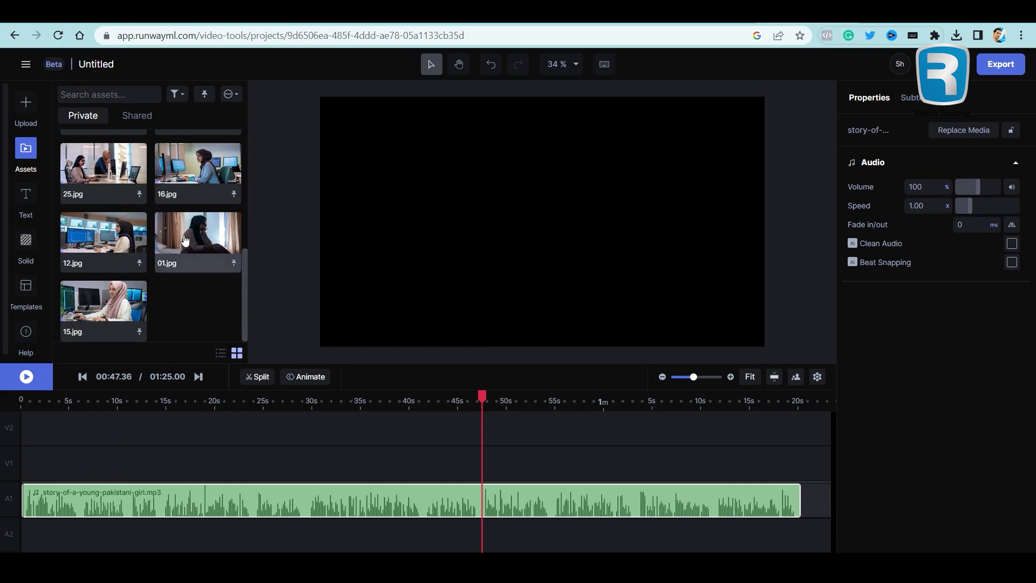
drag(186, 240, 31, 441)
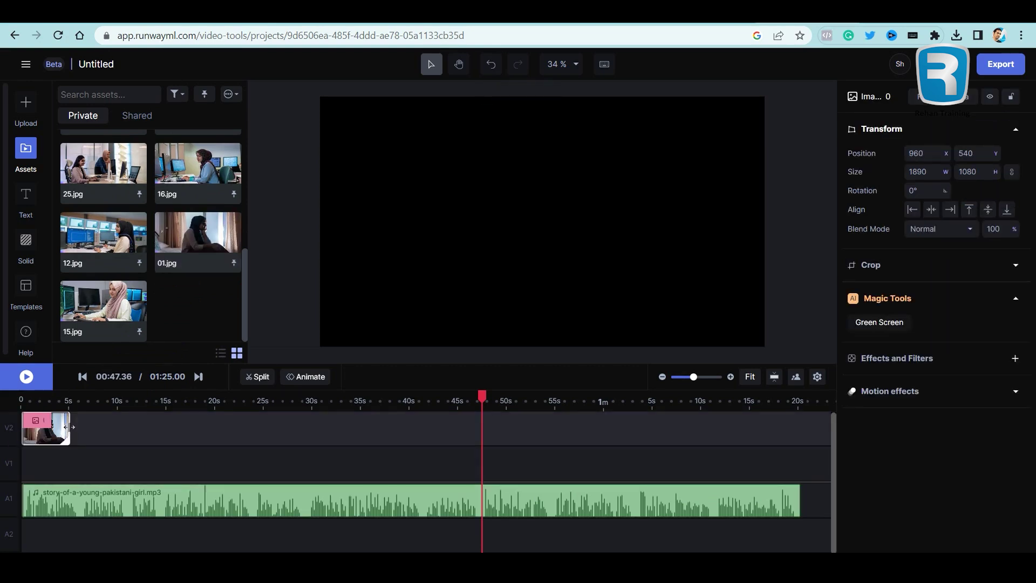
click(56, 399)
drag(52, 399, 22, 404)
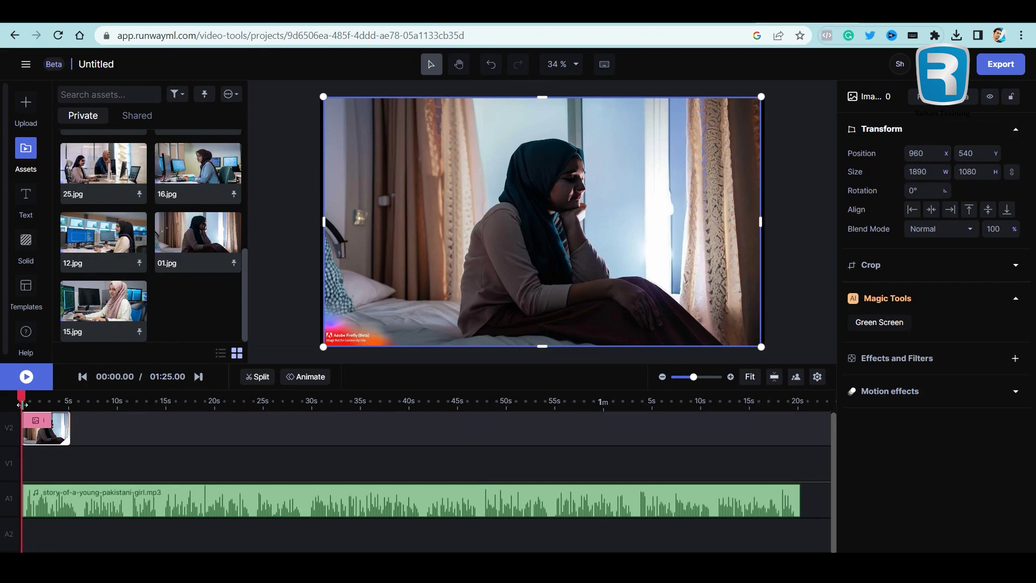
Lengthen the 01.jpg clip to about 5.9 seconds and play it back against the narration.
drag(70, 428, 79, 428)
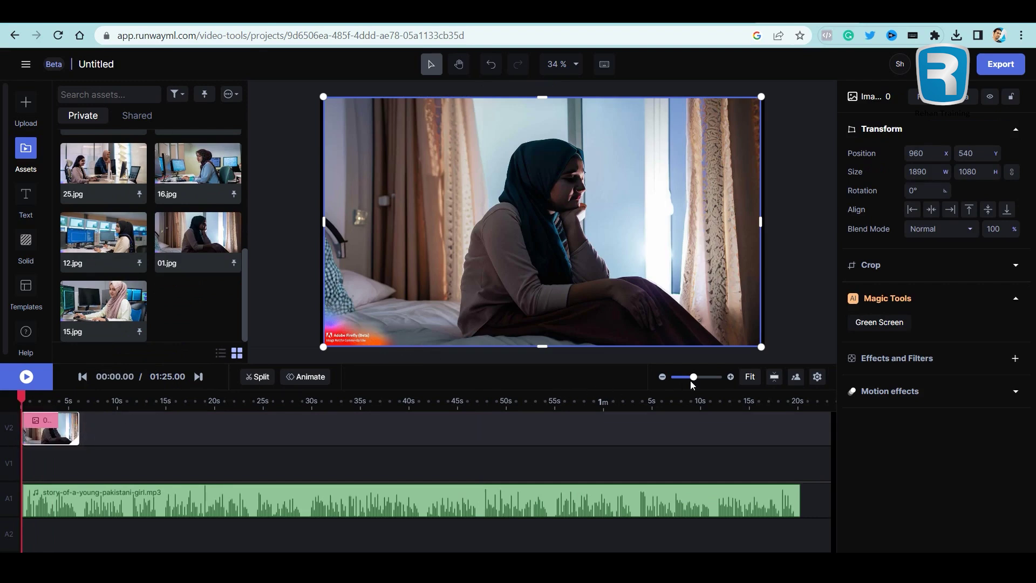
drag(694, 377, 712, 377)
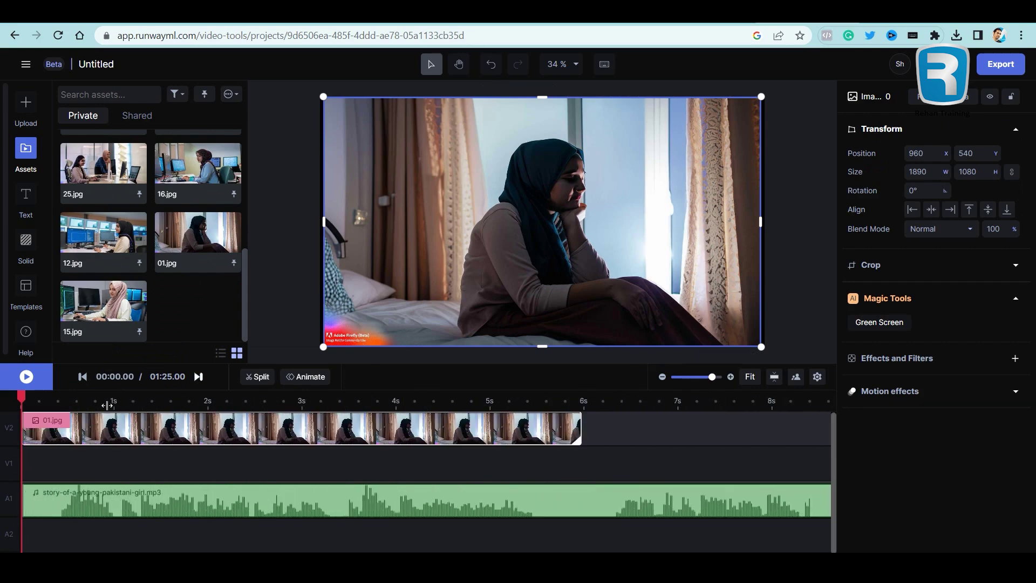
click(120, 434)
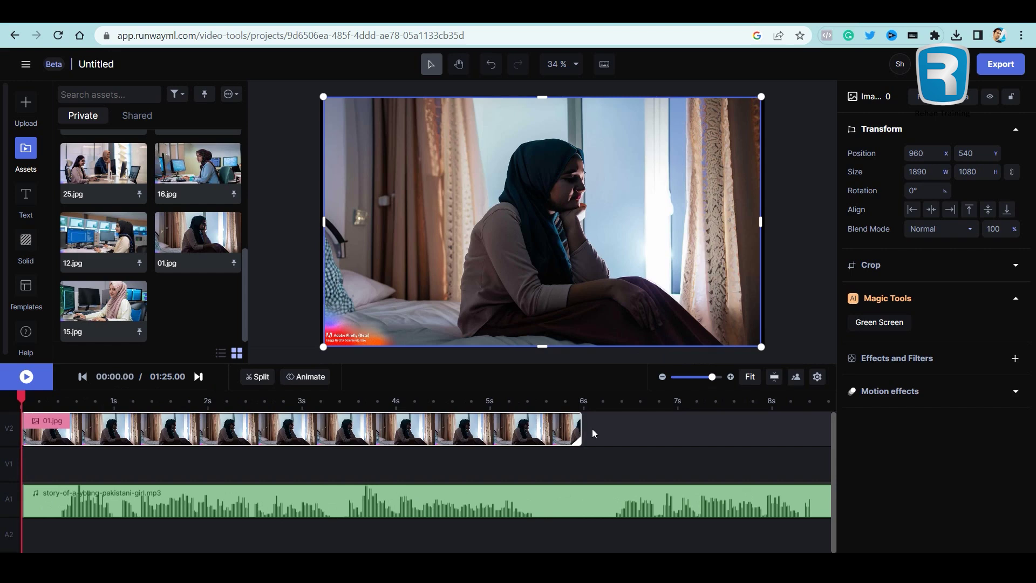
drag(582, 430, 574, 433)
click(603, 434)
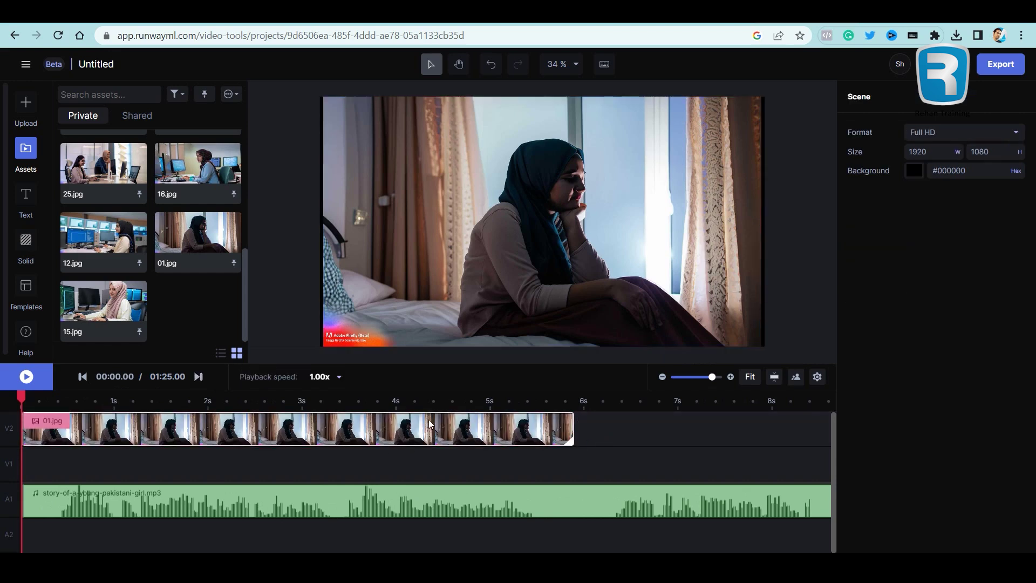
key(space)
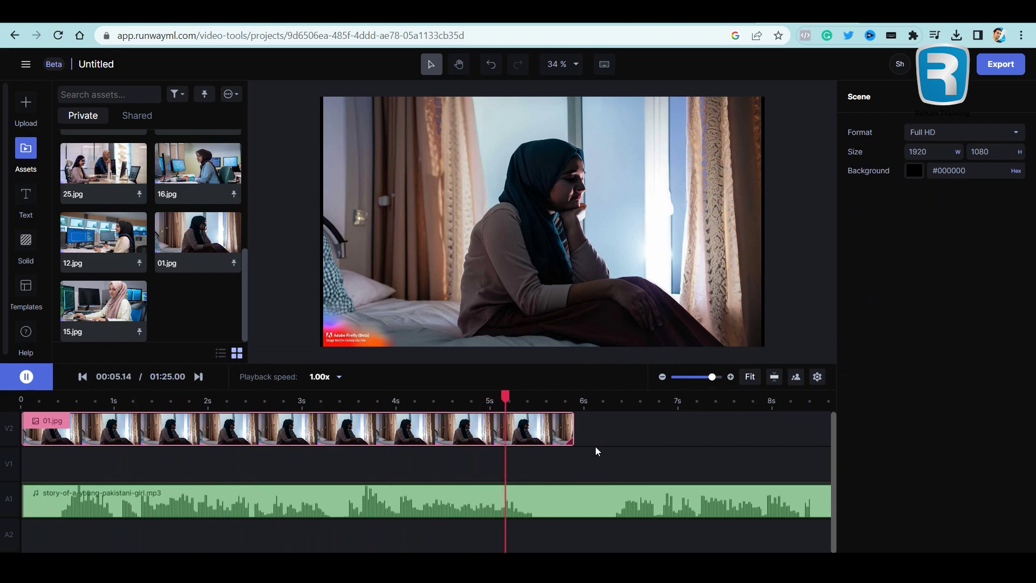
click(555, 400)
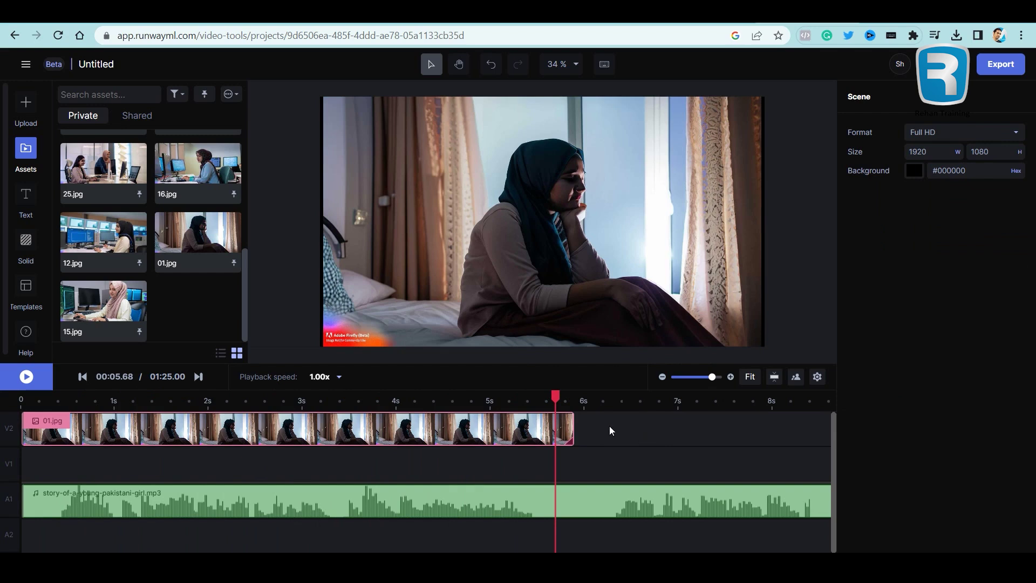
Open the 01.jpg clip for animation and add a Scale keyframe at 00:00.00.
click(447, 429)
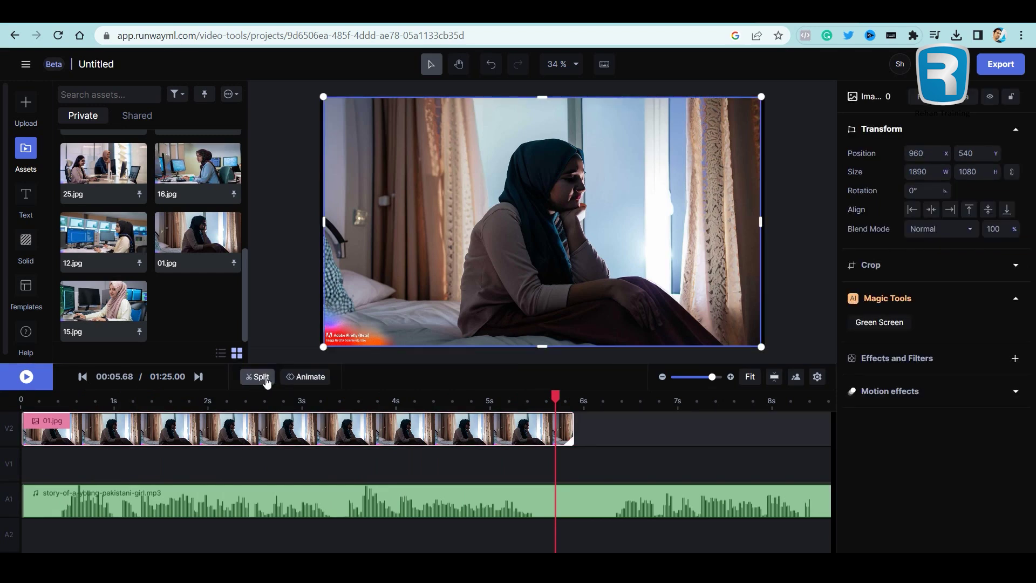
click(308, 378)
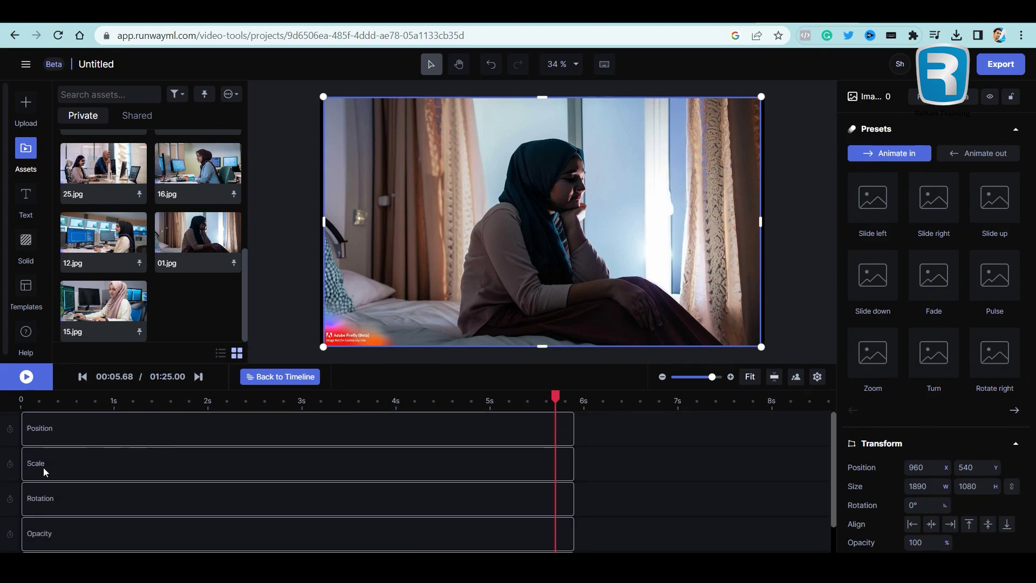
scroll(91, 524, down, 1)
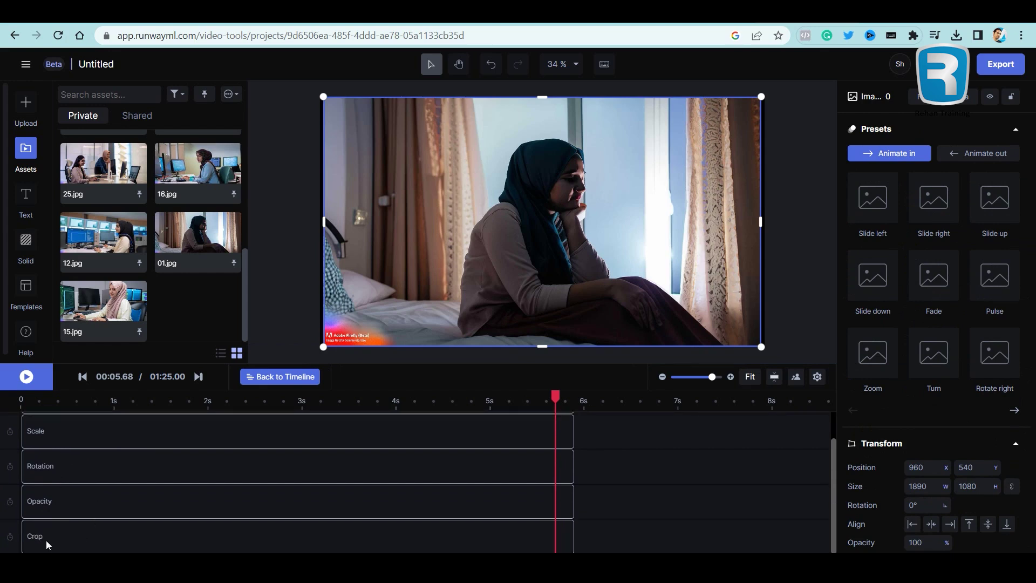
scroll(108, 493, up, 1)
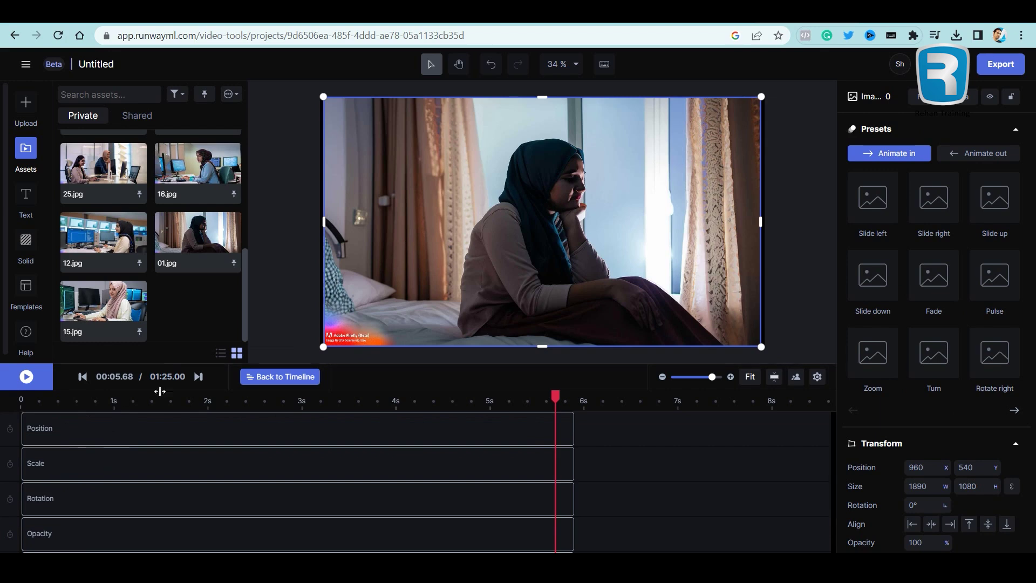
drag(550, 399, 16, 400)
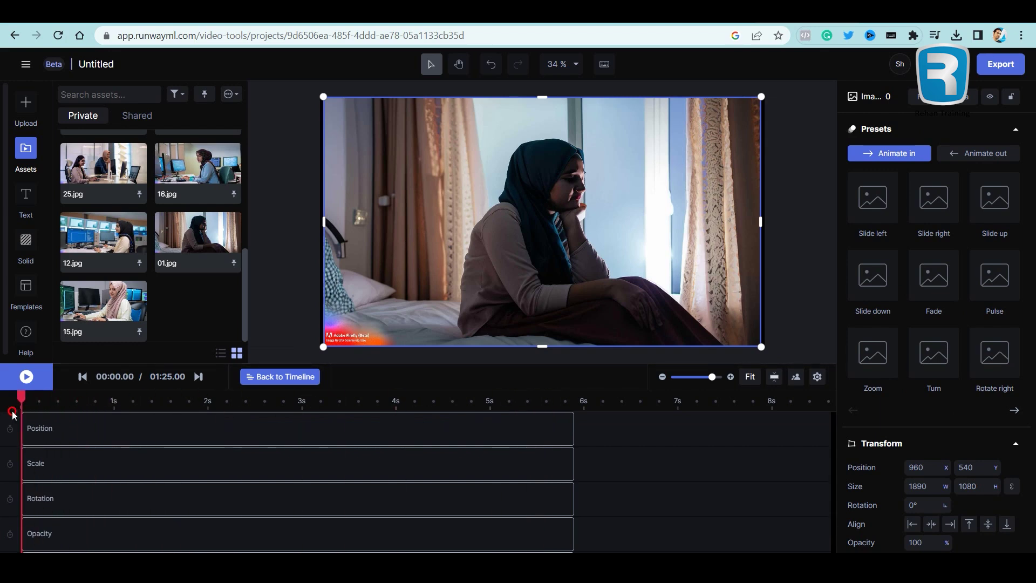
click(10, 465)
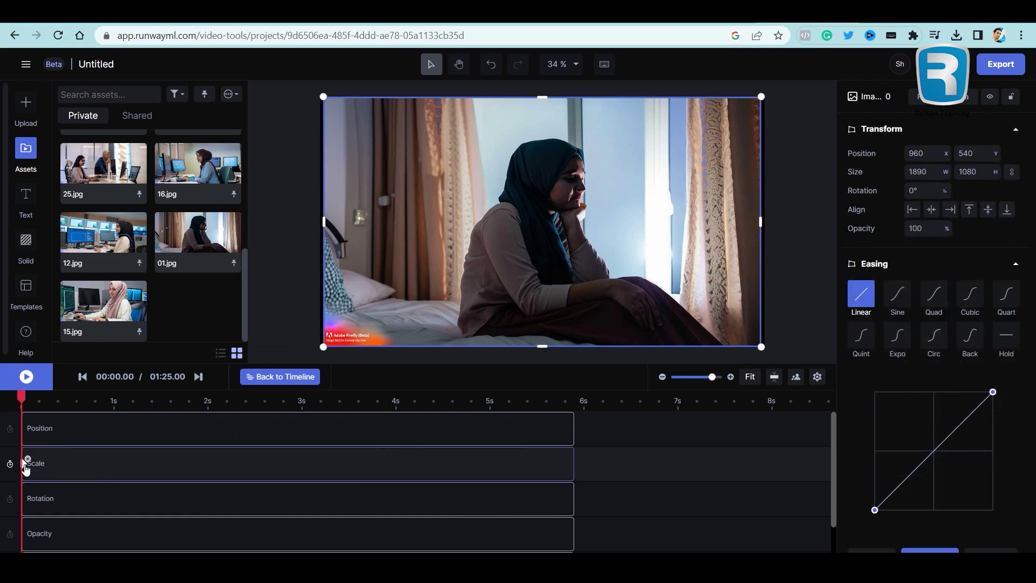
Stretch the image to fill the frame at the first keyframe, about 1920 × 1096.
drag(323, 222, 320, 223)
drag(761, 218, 764, 220)
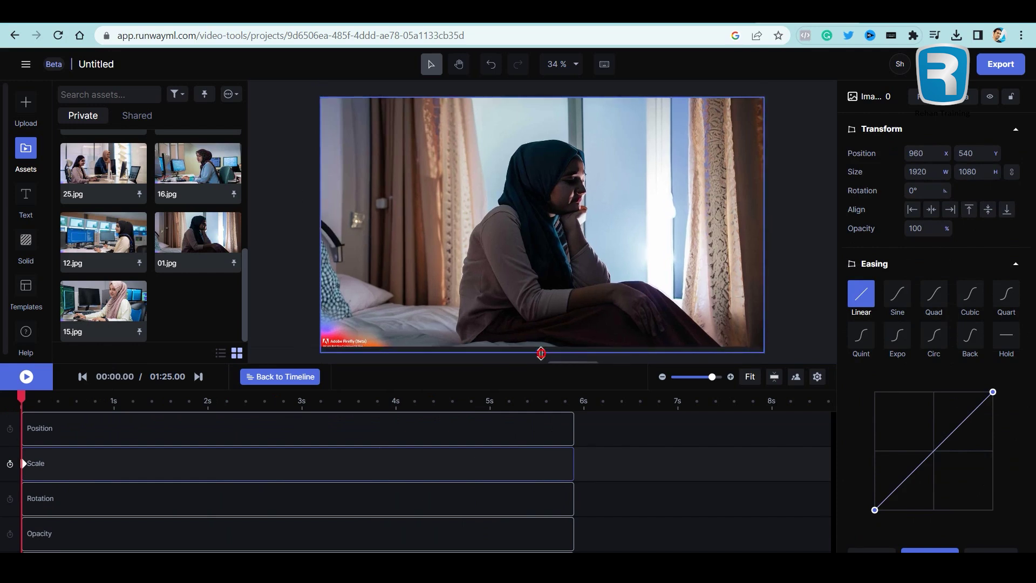
drag(538, 95, 539, 91)
Add a Scale keyframe at 00:05.04 with the image enlarged to about 2020 × 1153, and preview the zoom.
click(491, 402)
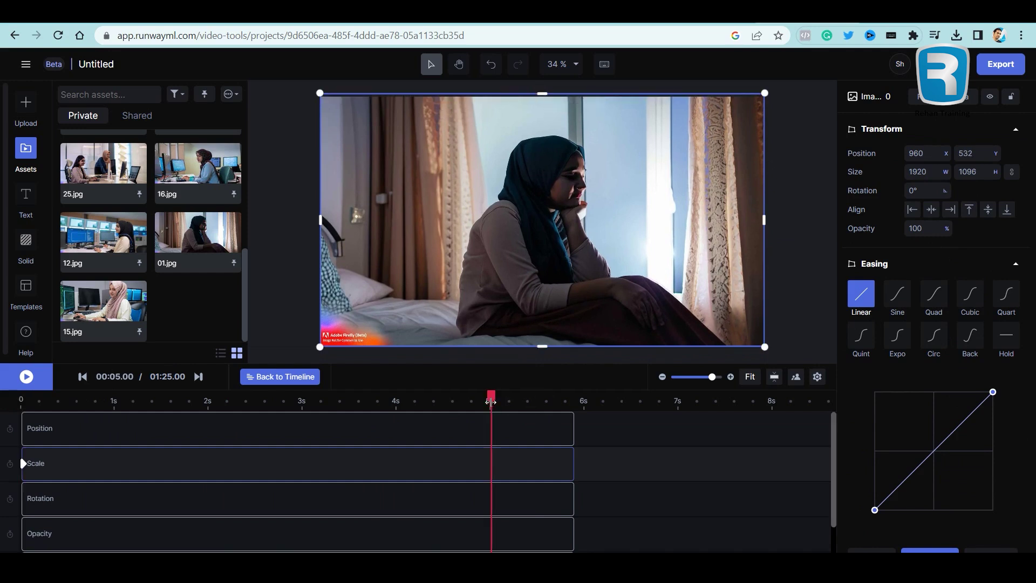
drag(491, 401, 494, 402)
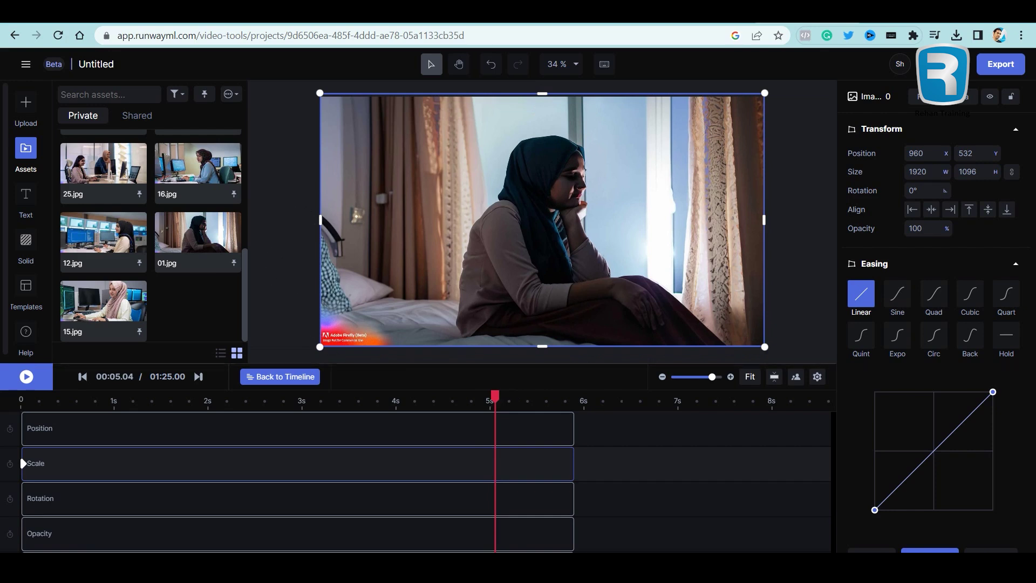
drag(320, 347, 298, 358)
click(443, 298)
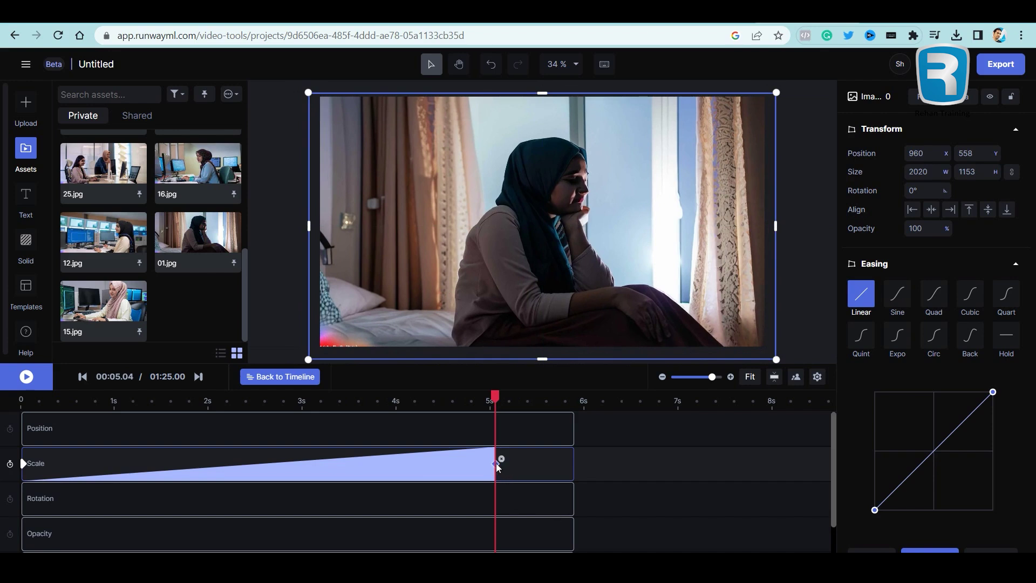
drag(495, 396, 48, 432)
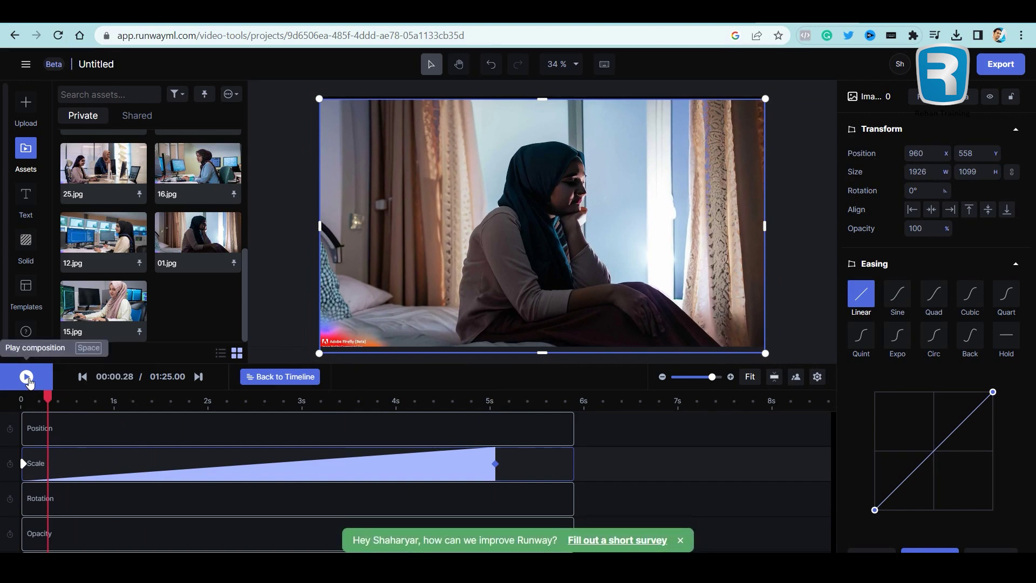
click(29, 379)
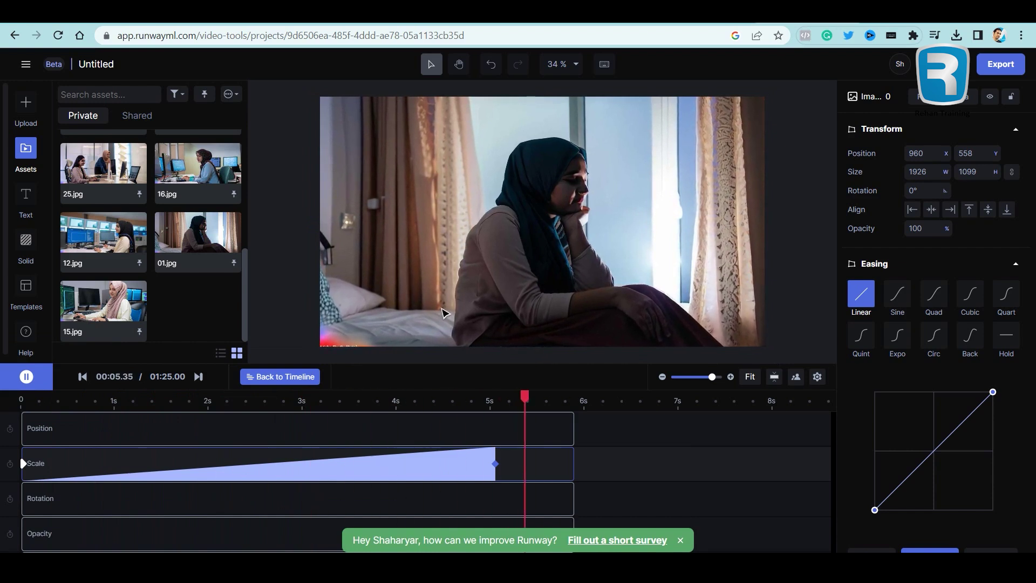
Enlarge the image proportionally to about 2126 × 1213 at the 00:05.04 Scale keyframe and reposition it to 937, 540.
click(511, 402)
click(480, 400)
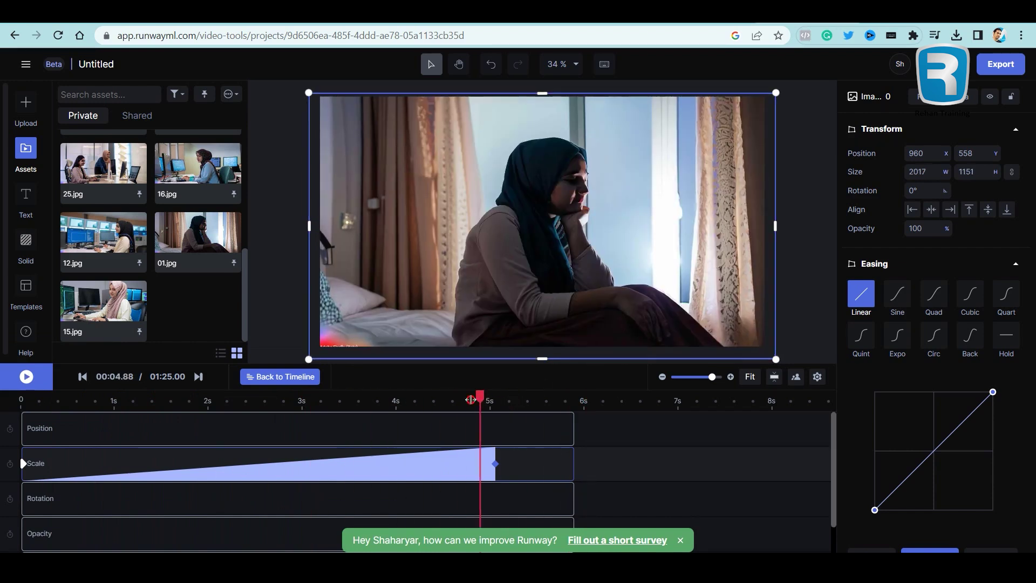
drag(480, 397, 497, 401)
click(495, 463)
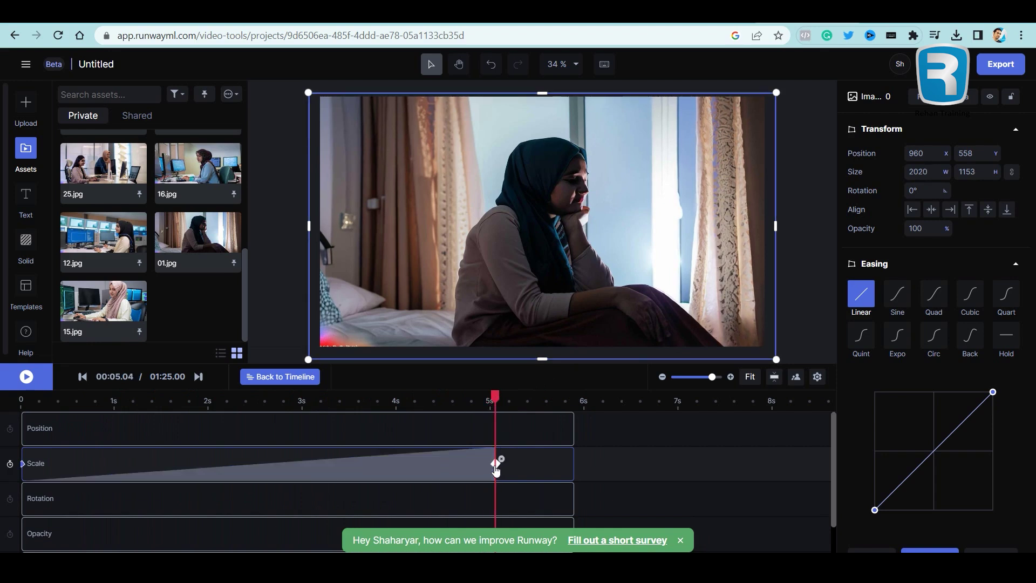
drag(305, 226, 293, 229)
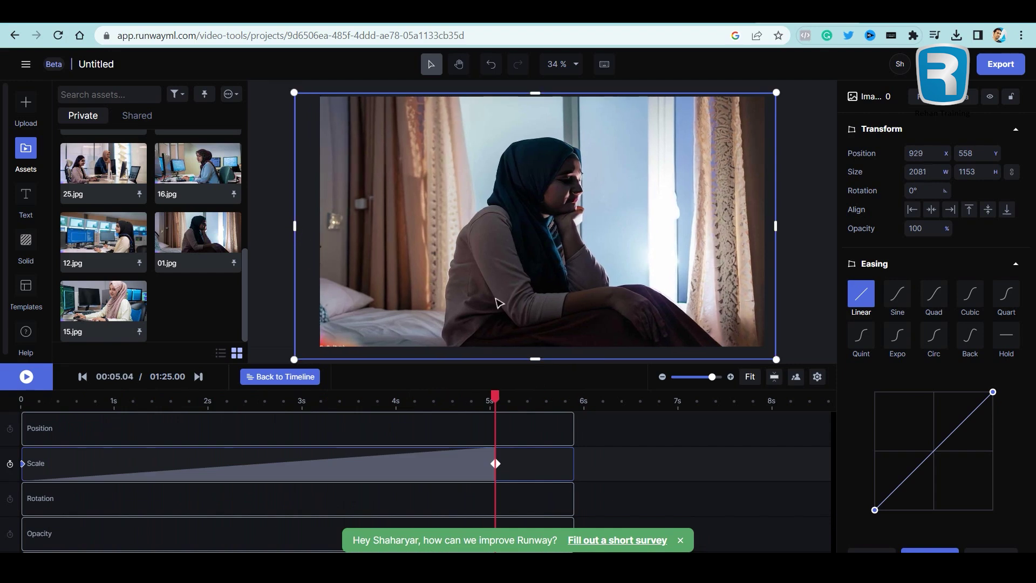
key(ctrl+z)
drag(308, 359, 296, 374)
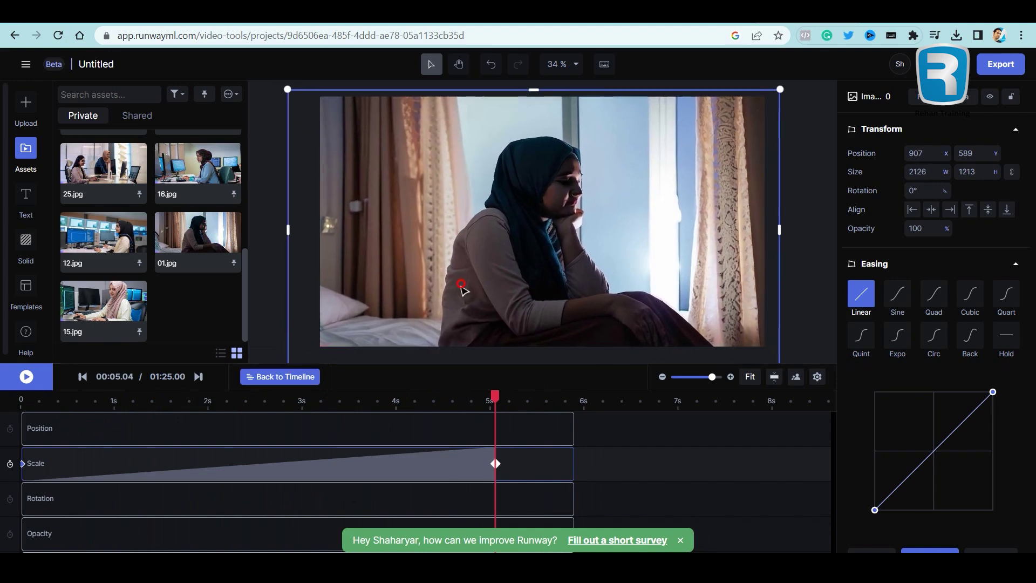
Preview the stronger zoom from near the clip's start and return to the main timeline.
drag(489, 405, 84, 402)
click(32, 378)
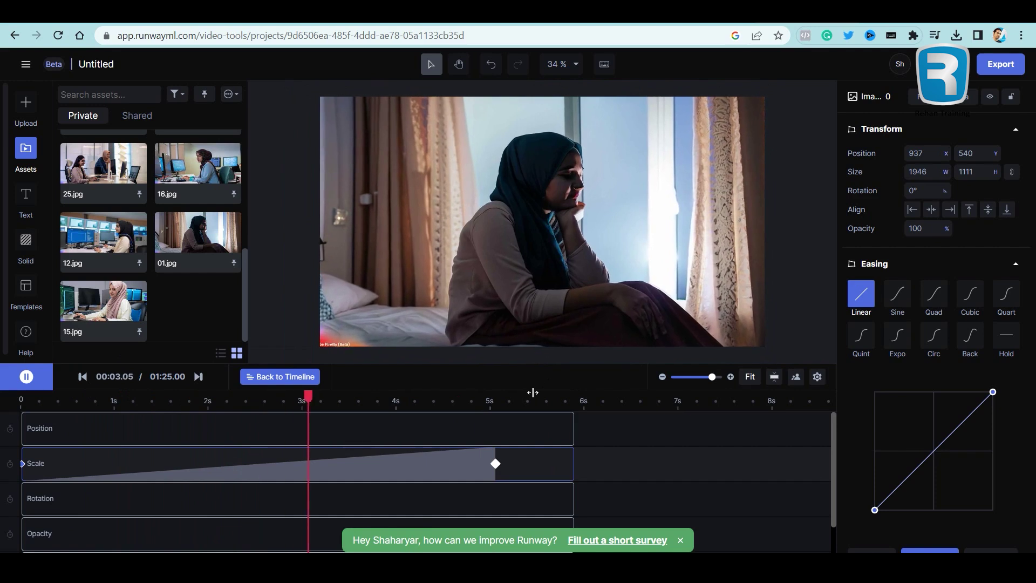
click(495, 402)
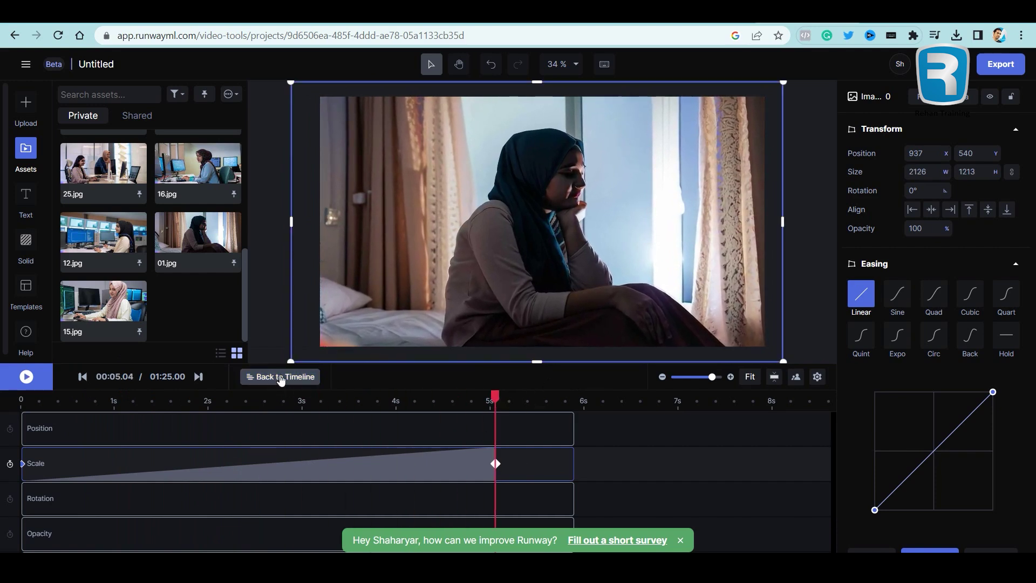
click(283, 377)
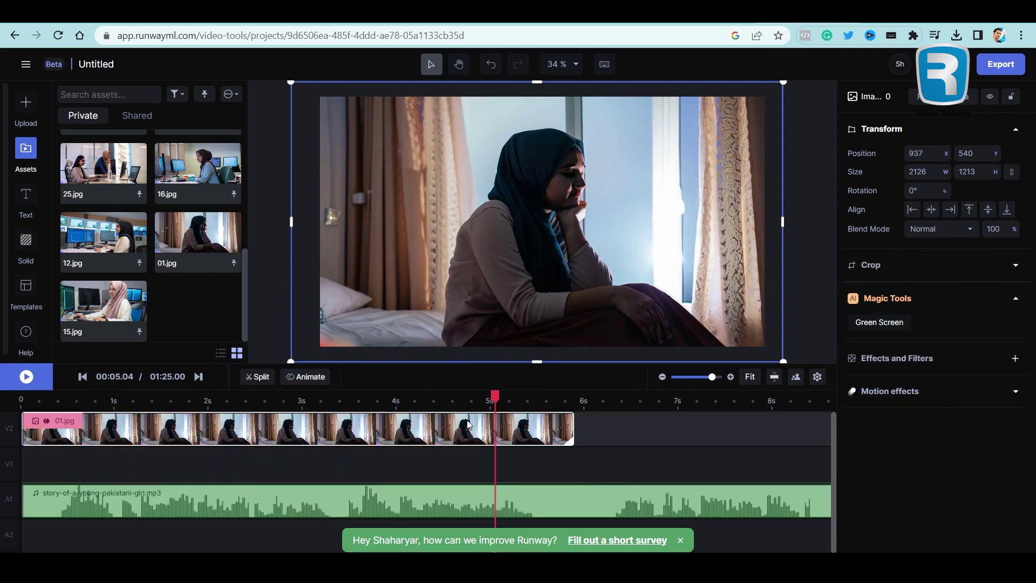
Move the 01.jpg clip's ending Scale keyframe to 00:05.60.
drag(491, 393, 548, 395)
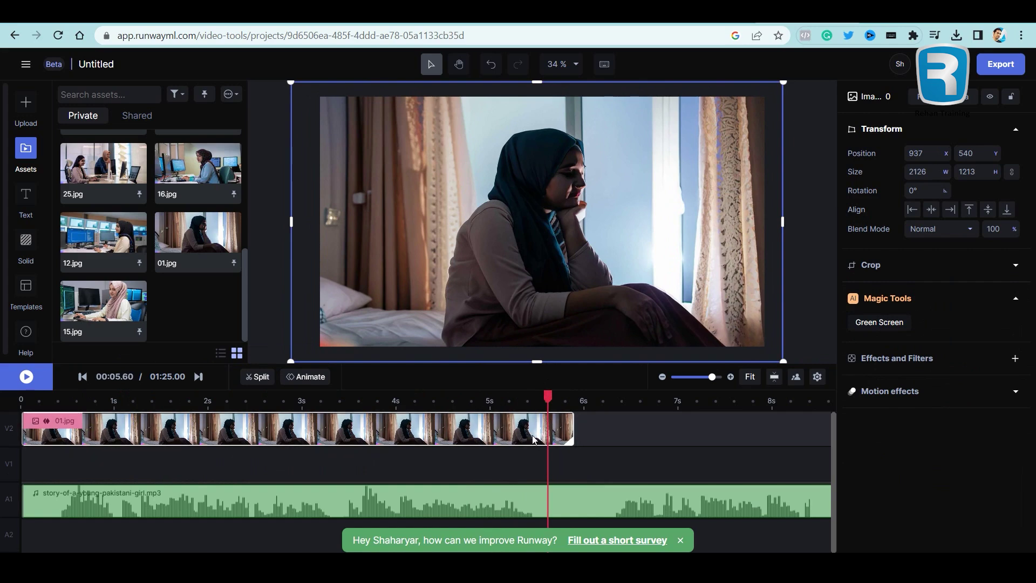
click(322, 376)
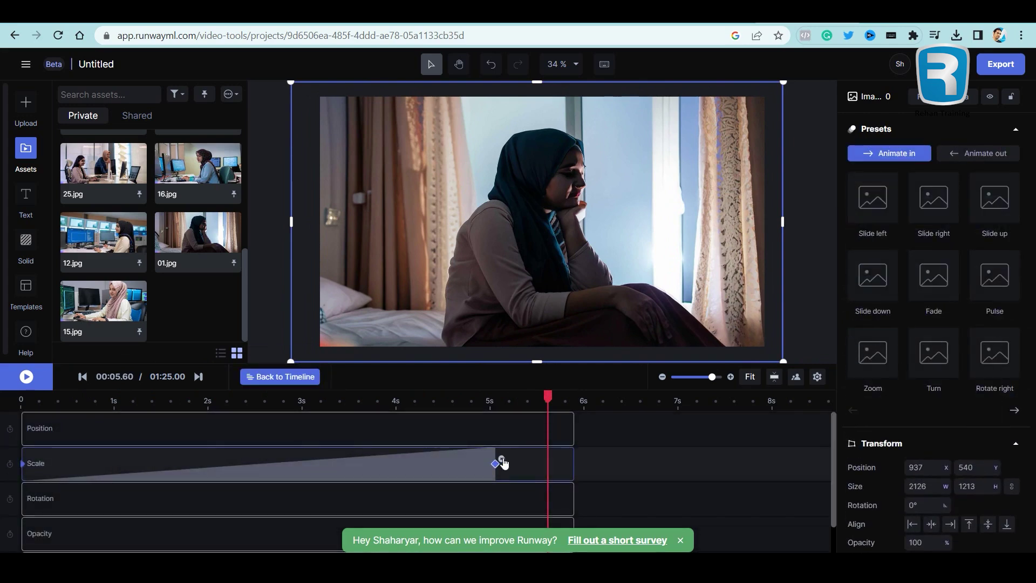
drag(497, 467, 545, 467)
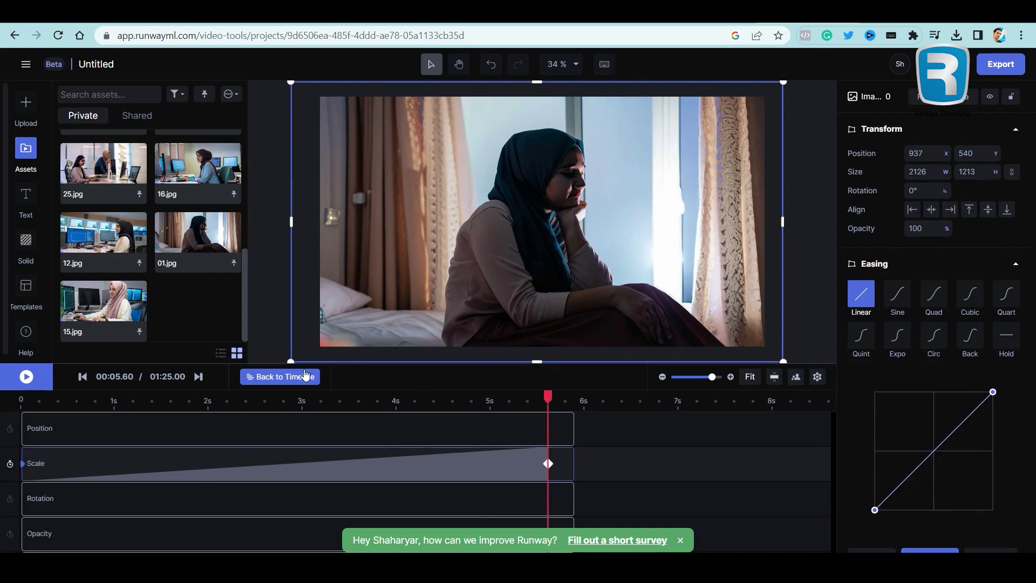
Return to the main timeline, place the playhead at 00:06.16 and browse the asset library for the next scene image.
click(281, 376)
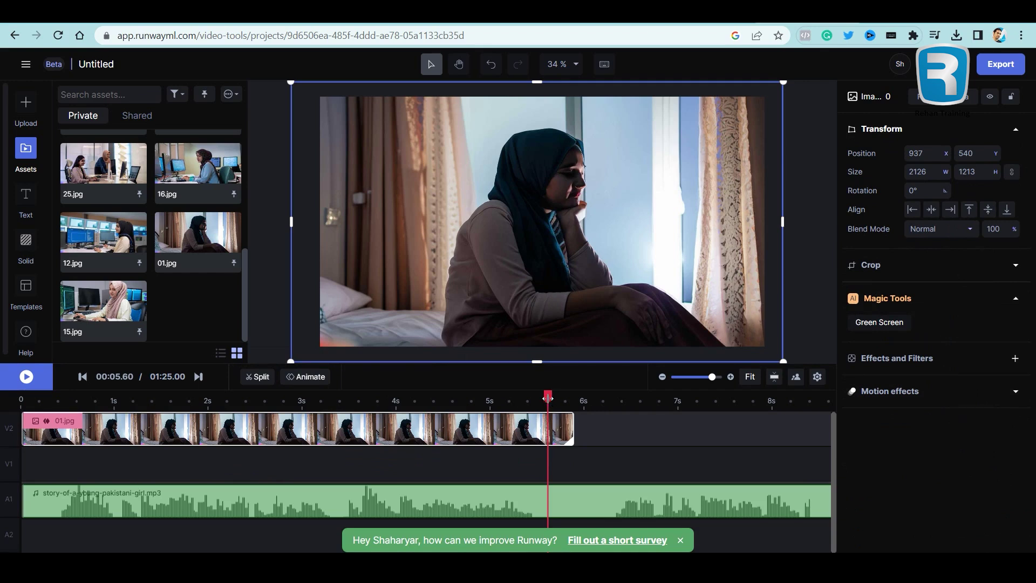
drag(548, 397, 601, 398)
scroll(230, 195, up, 5)
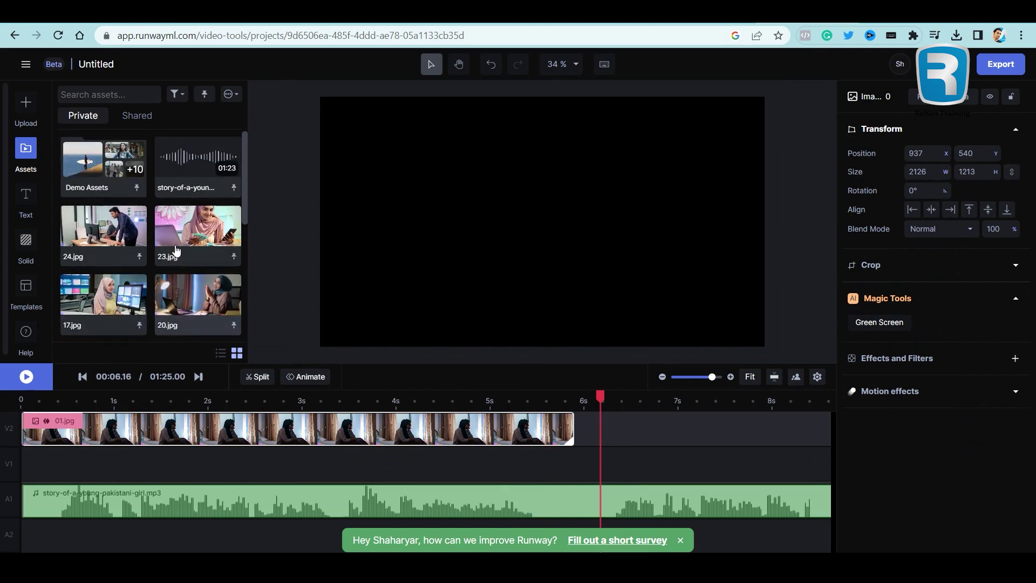
scroll(183, 243, down, 3)
scroll(184, 241, down, 2)
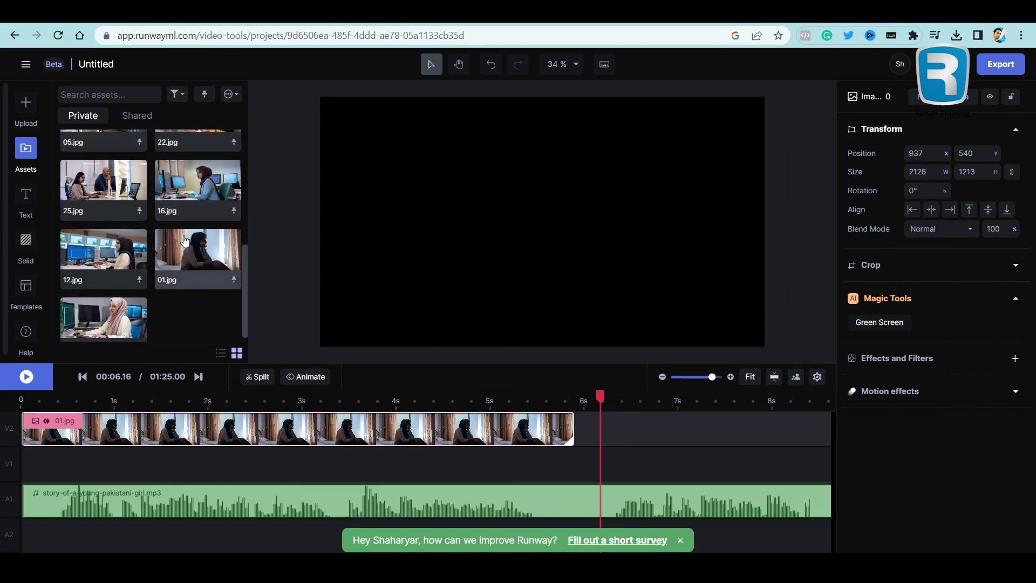
scroll(185, 240, up, 5)
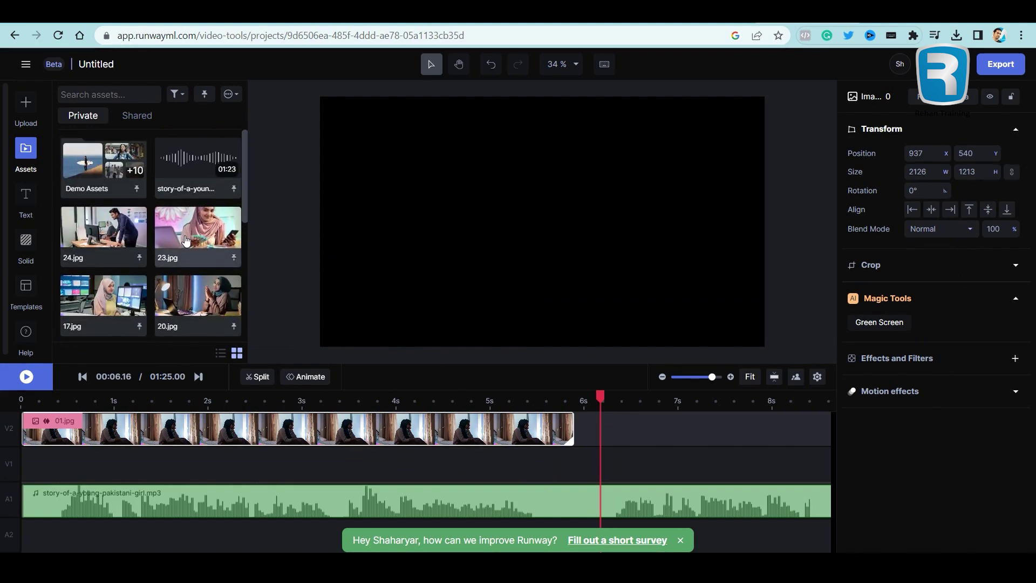
Upload 02.jpg, 03.jpg, 04.jpg and 05.jpg from the Images folder into the project assets.
click(31, 199)
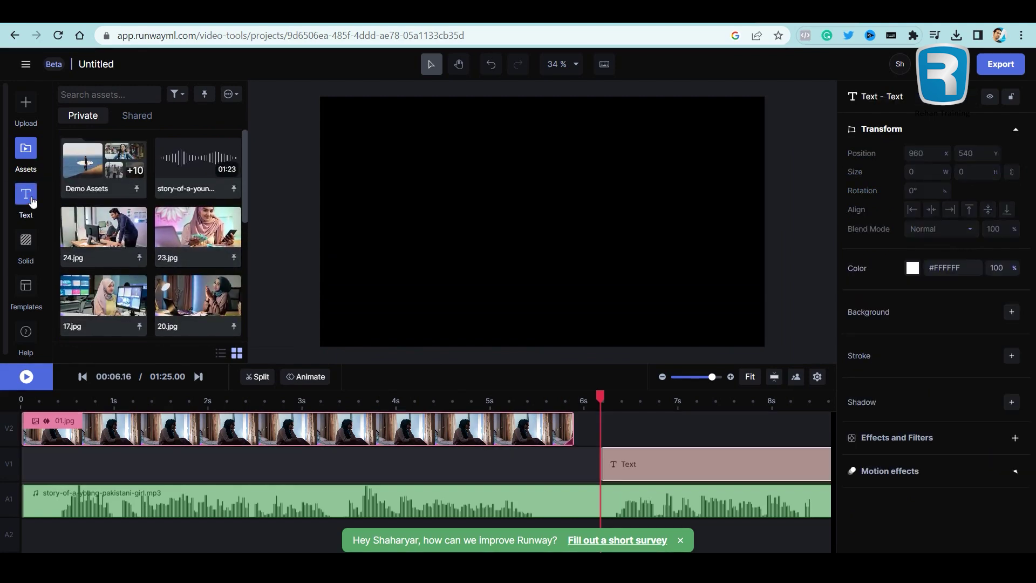
click(27, 108)
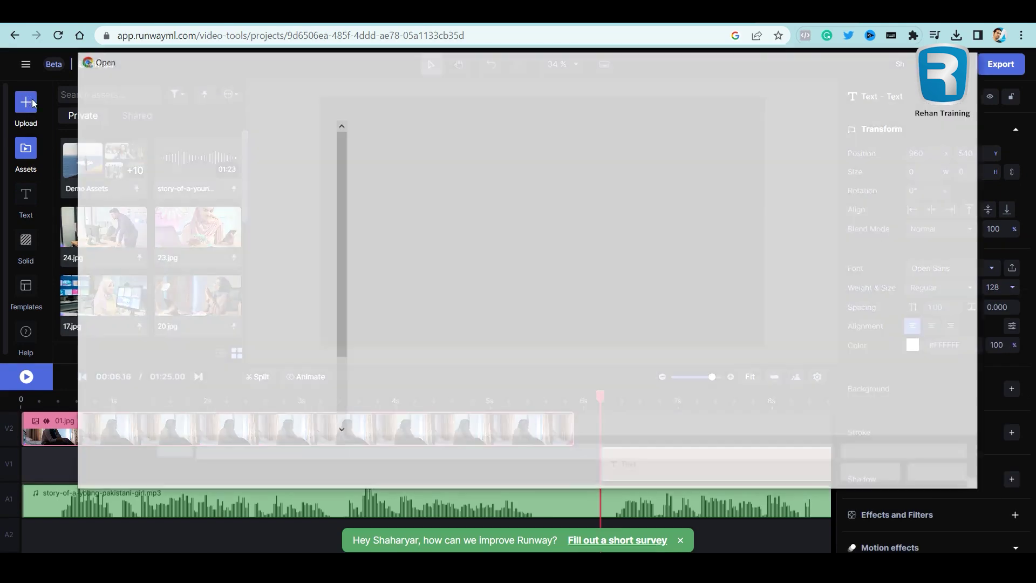
double_click(465, 159)
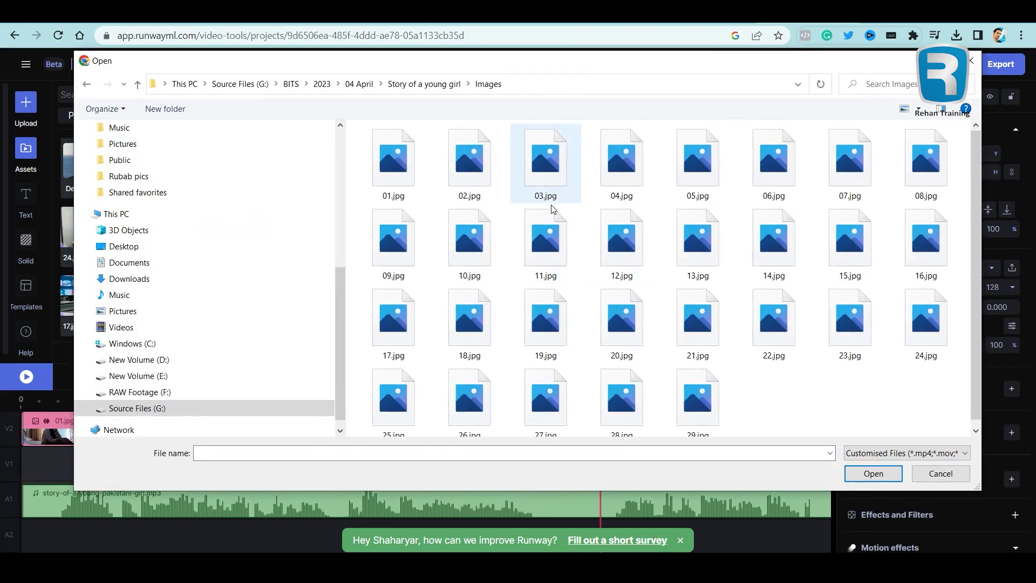
click(468, 160)
shift+click(632, 169)
shift+click(696, 168)
click(870, 475)
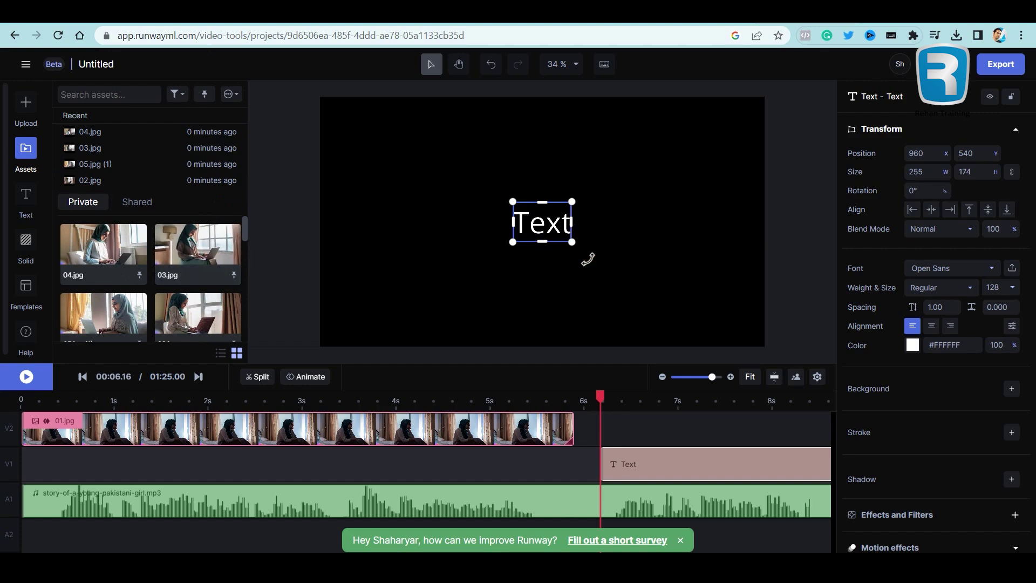
Delete the stray Text clip from track V1.
drag(561, 231, 512, 241)
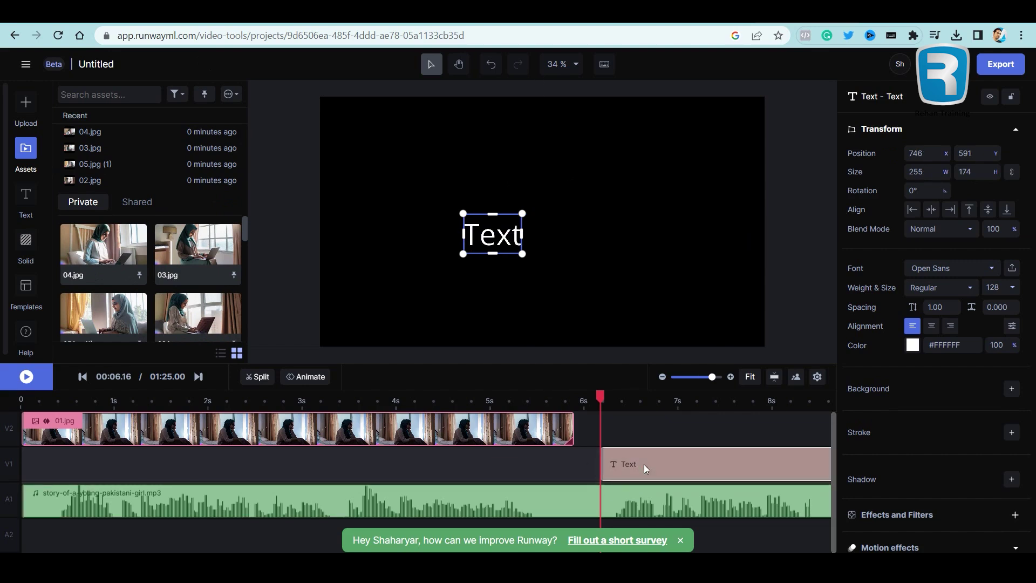
right_click(621, 449)
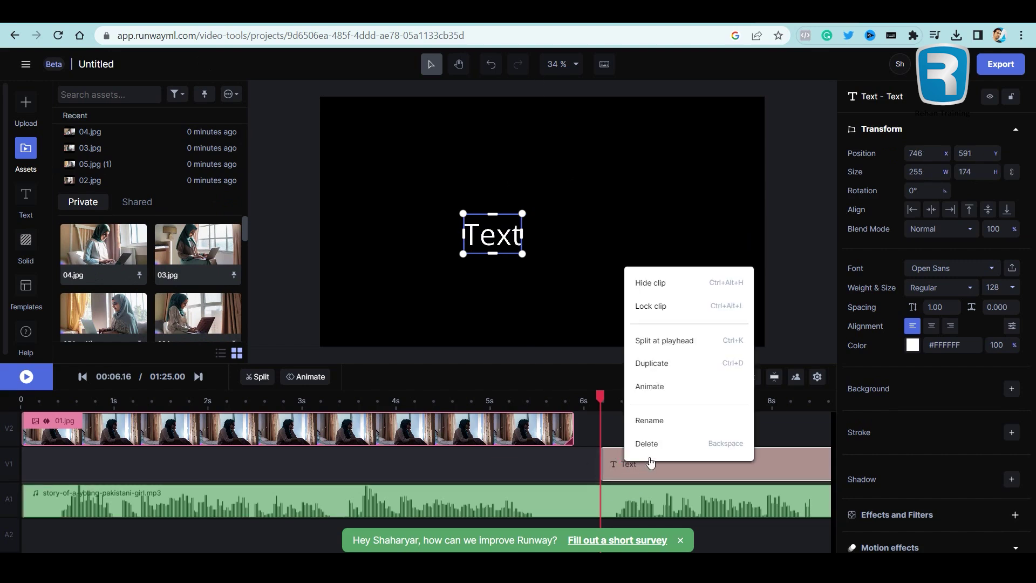
click(656, 442)
Place the 00000.jpg image on track V2 directly after the 01.jpg clip.
scroll(111, 292, down, 1)
click(188, 257)
drag(188, 257, 576, 430)
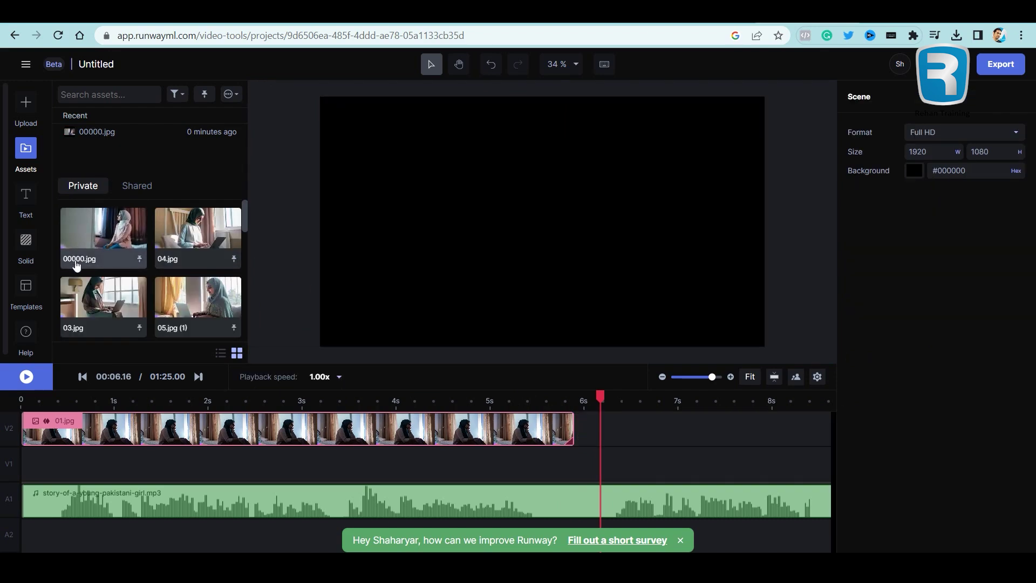
drag(96, 236, 579, 440)
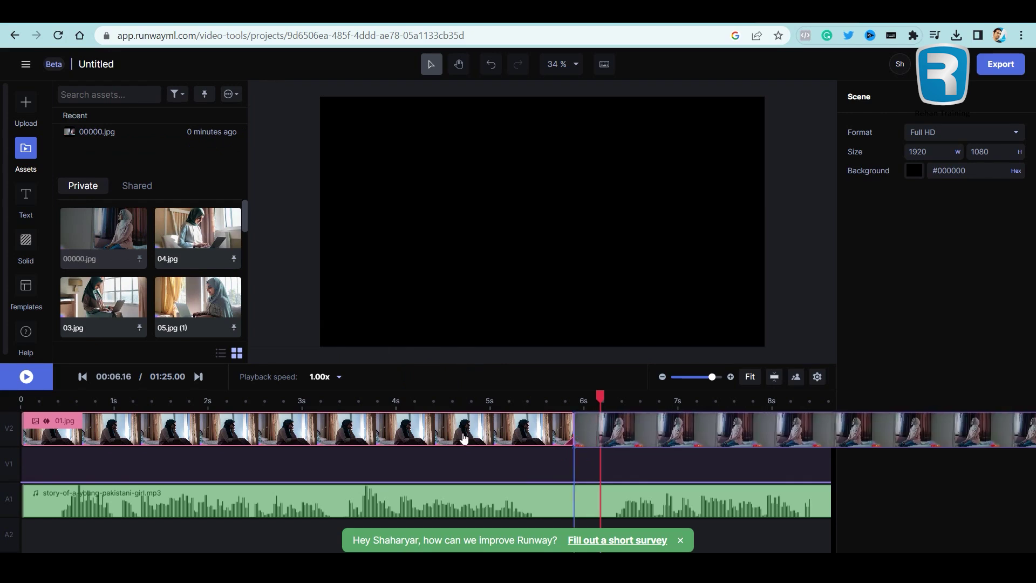
drag(464, 438, 575, 429)
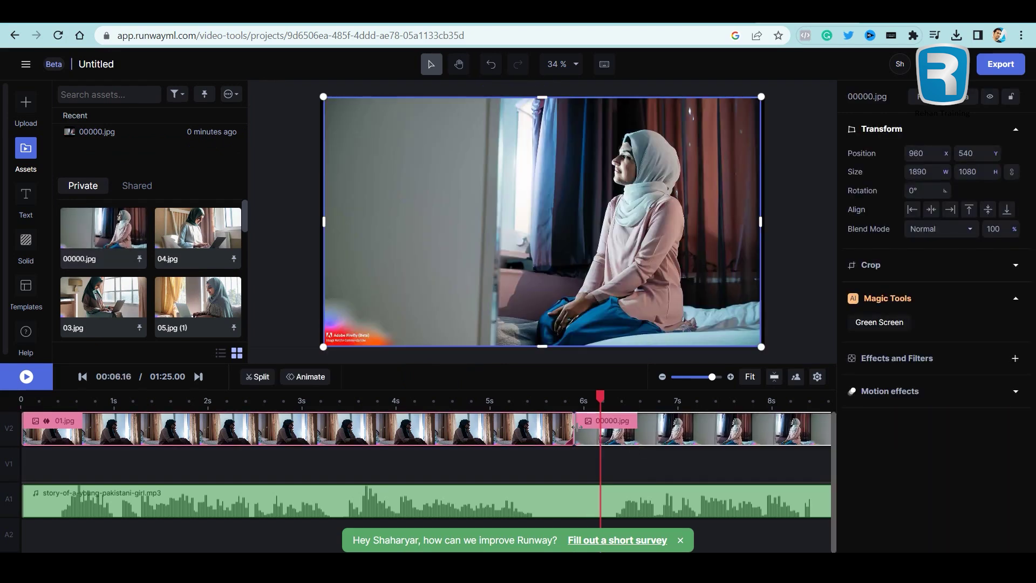
Stretch the 00000.jpg image to about 1921 × 1084 so that it fills the frame.
drag(323, 221, 317, 222)
drag(762, 222, 764, 221)
drag(541, 347, 541, 349)
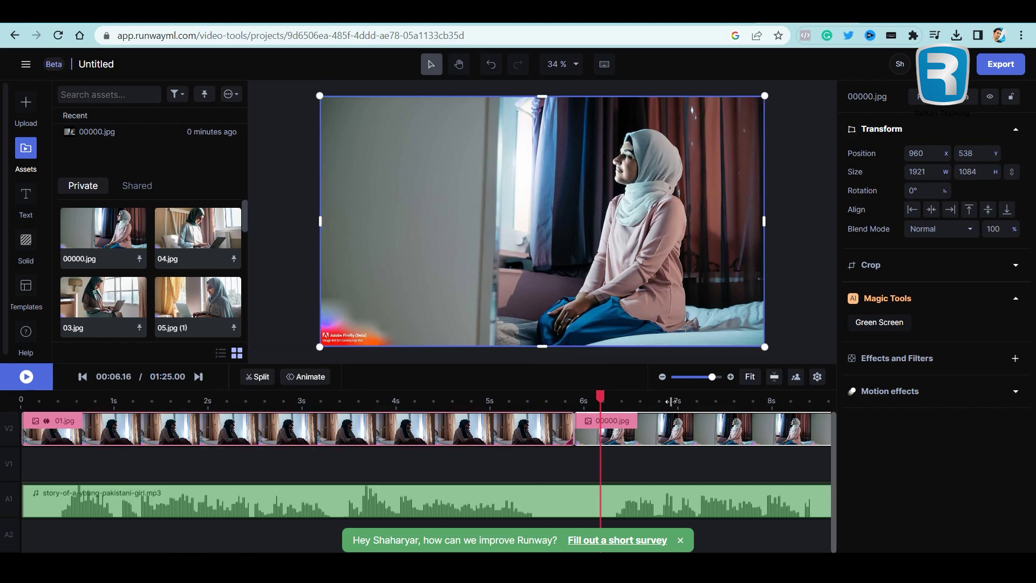
Open the 00000.jpg clip for animation and enlarge its image proportionally to about 2108 × 1190.
drag(709, 381, 704, 381)
mouse_move(142, 393)
mouse_down()
mouse_move(270, 400)
mouse_move(132, 404)
mouse_up()
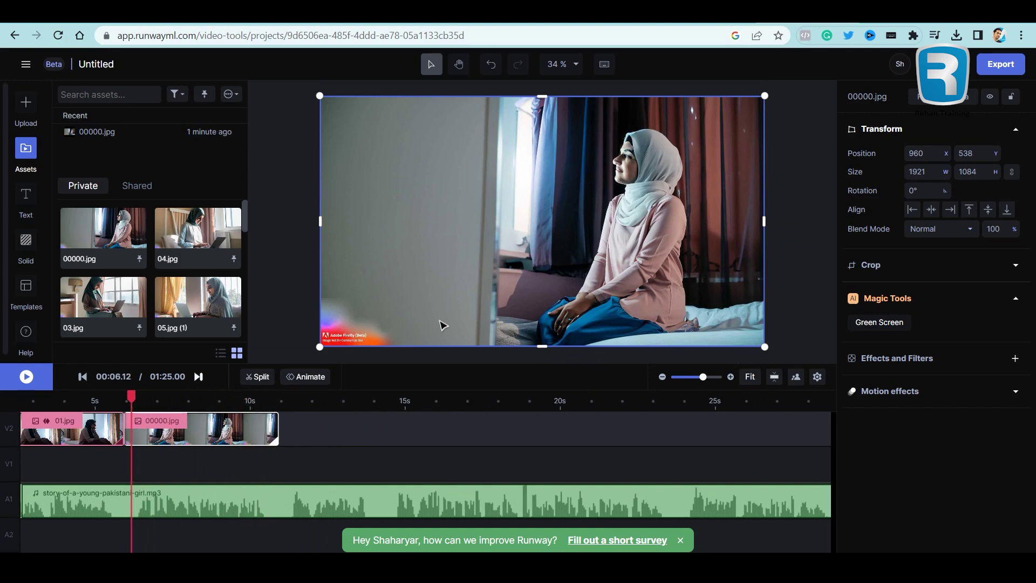
click(317, 377)
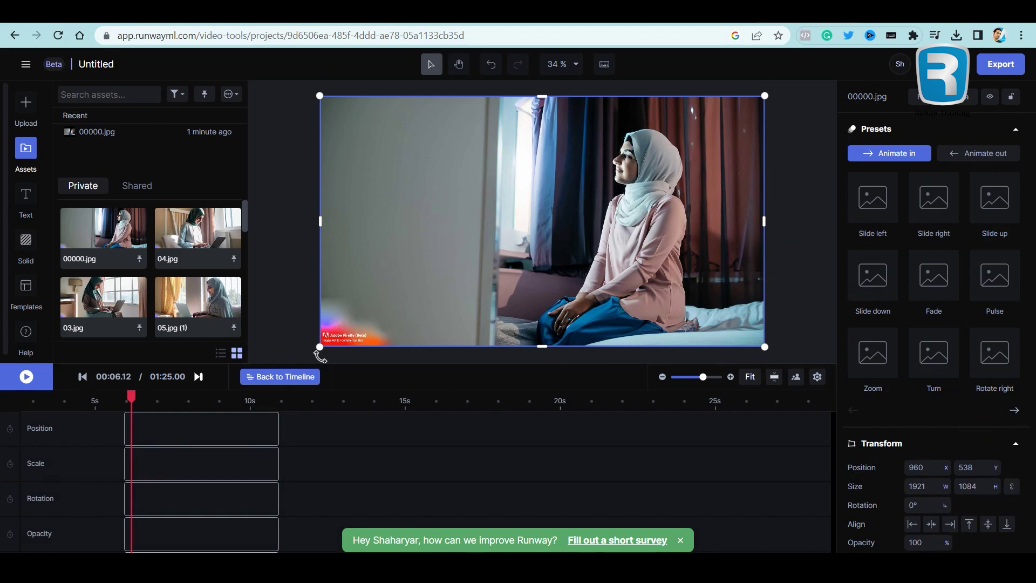
drag(322, 347, 275, 366)
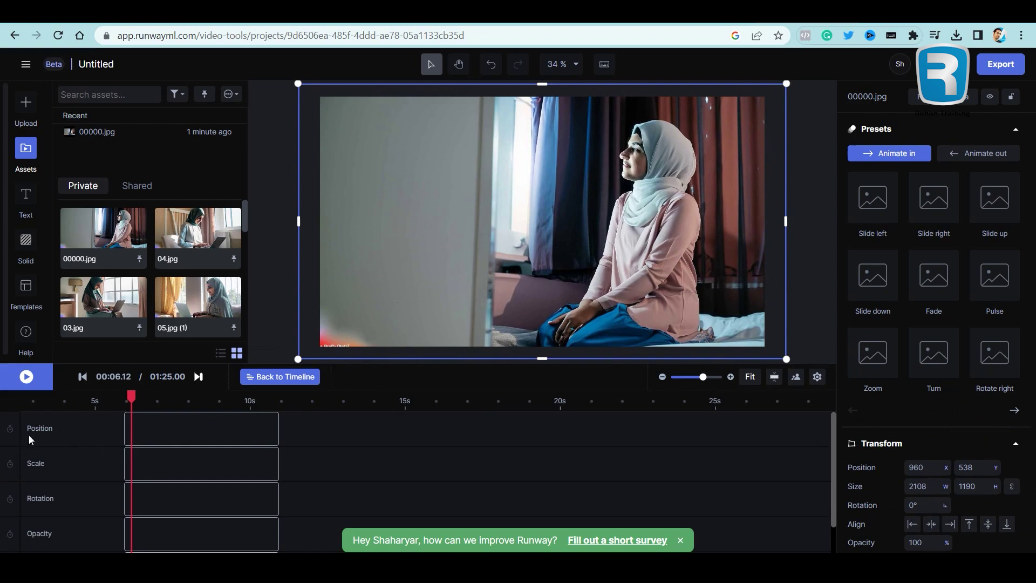
Add a Position keyframe at the 00000.jpg clip's start, 00:05.88, with the image moved to 1054, 595.
drag(131, 398, 120, 400)
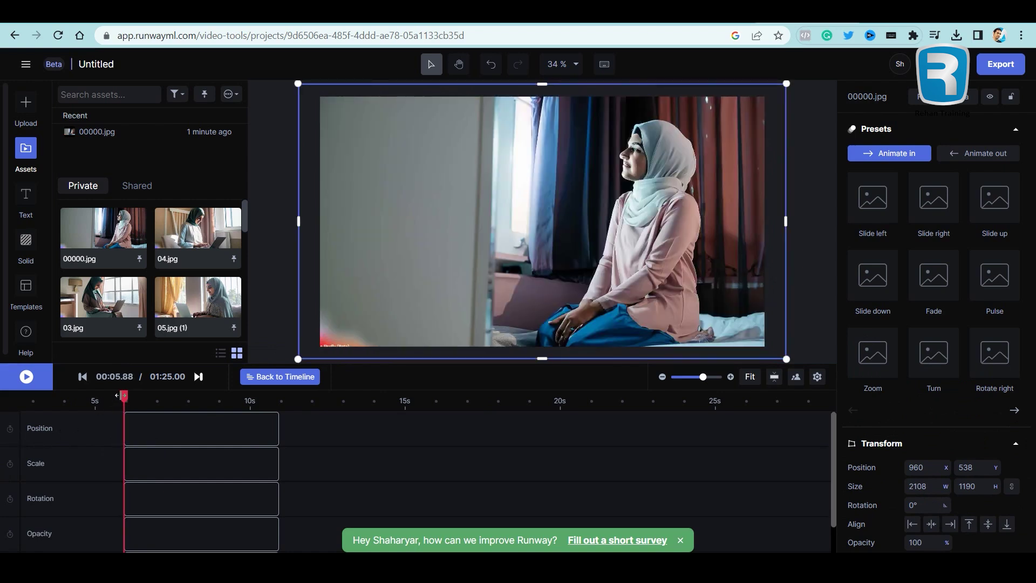
click(9, 429)
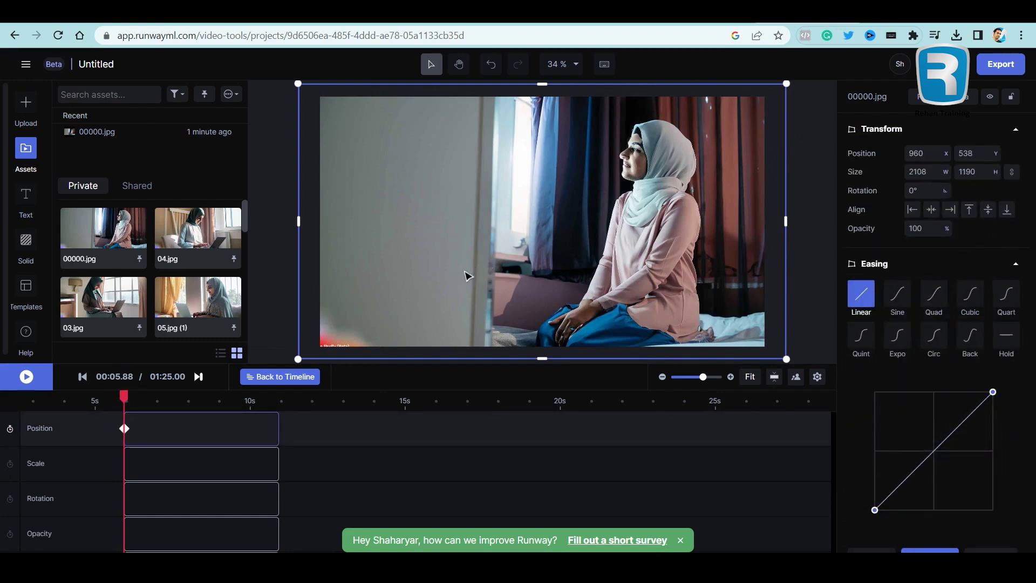
drag(446, 282, 457, 280)
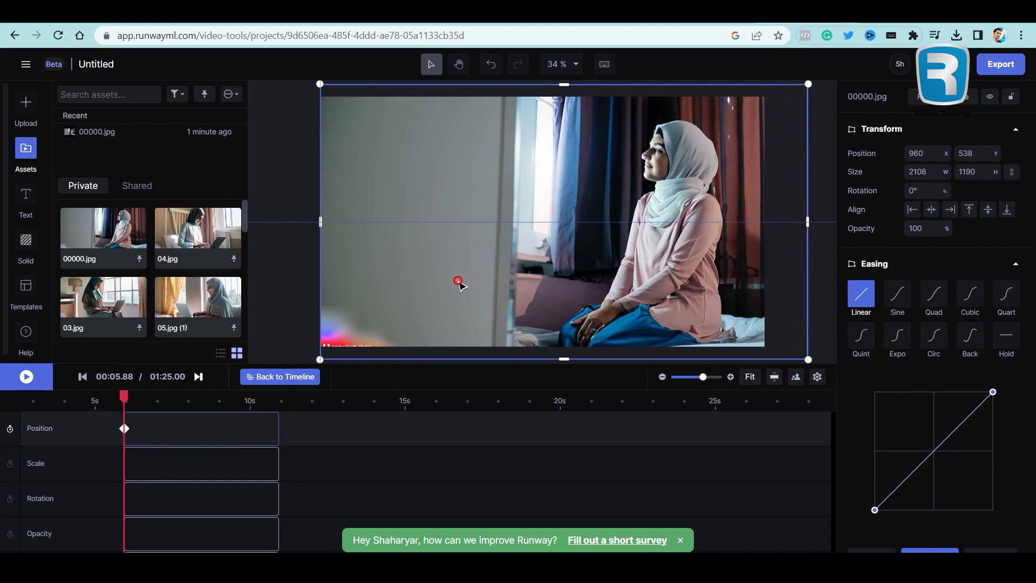
drag(459, 281, 462, 299)
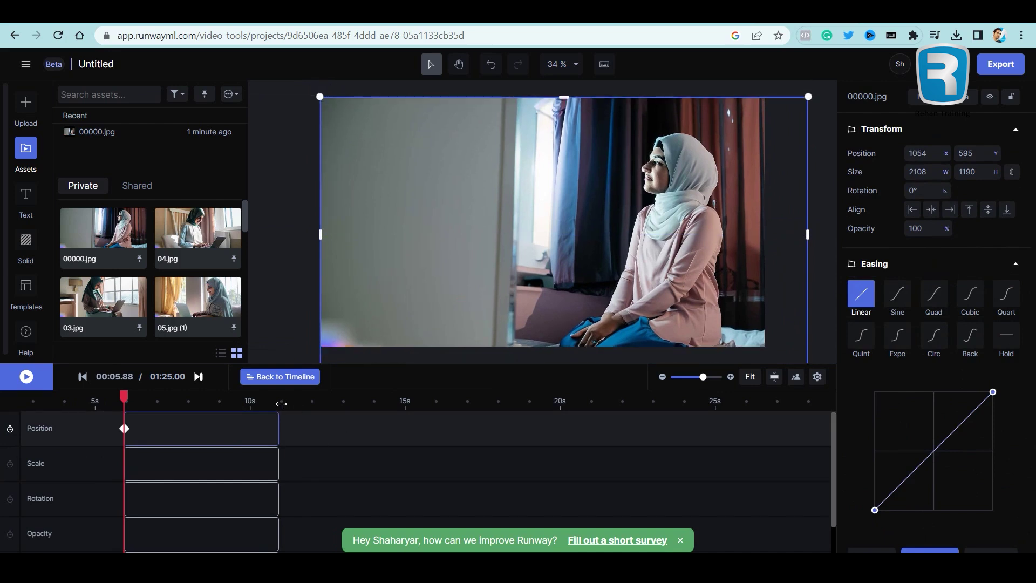
Add an ending Position keyframe at 00:10.72 with the image moved to 898, 595, and return to the main timeline.
click(281, 404)
click(273, 401)
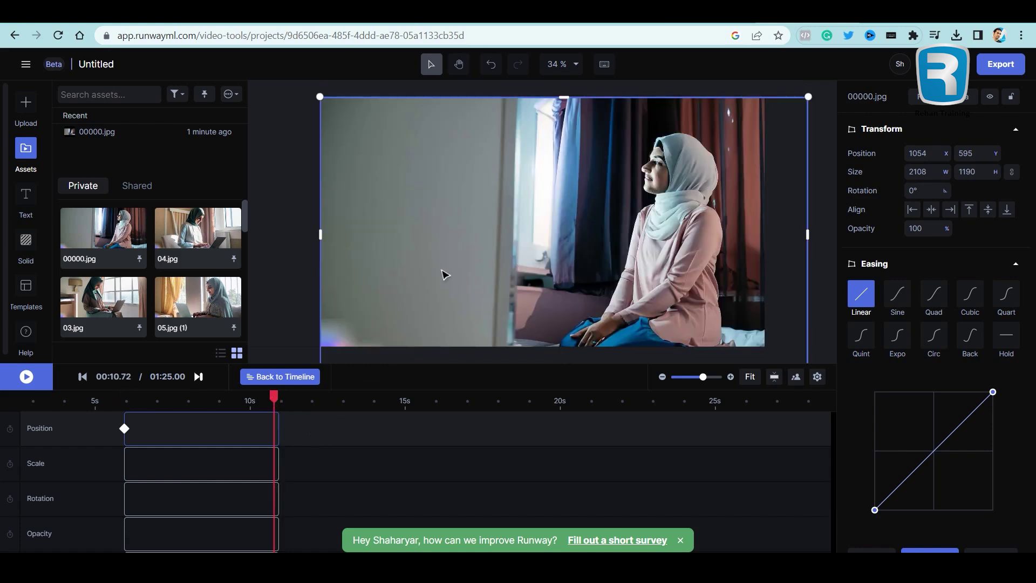
drag(635, 245, 597, 248)
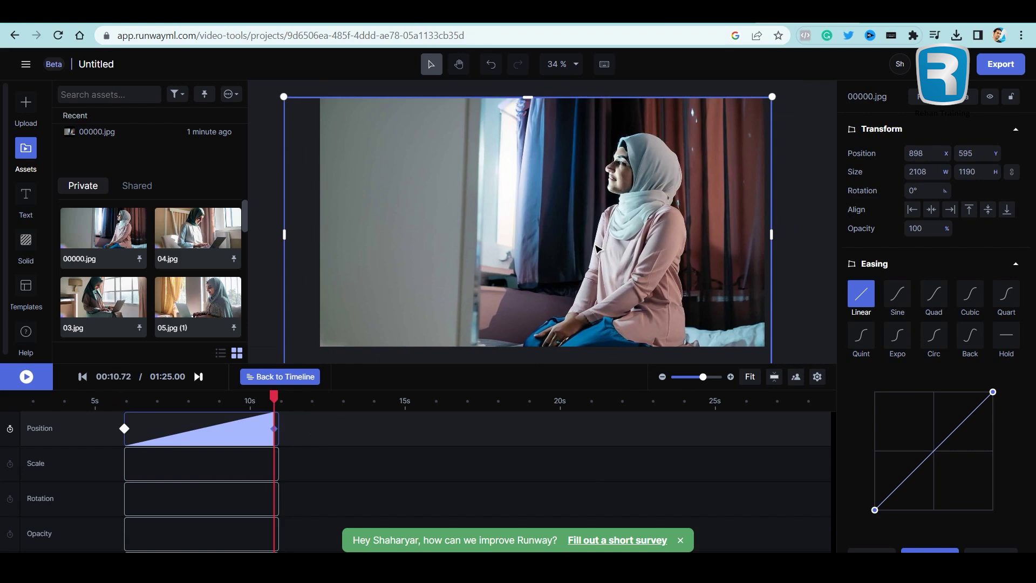
click(296, 376)
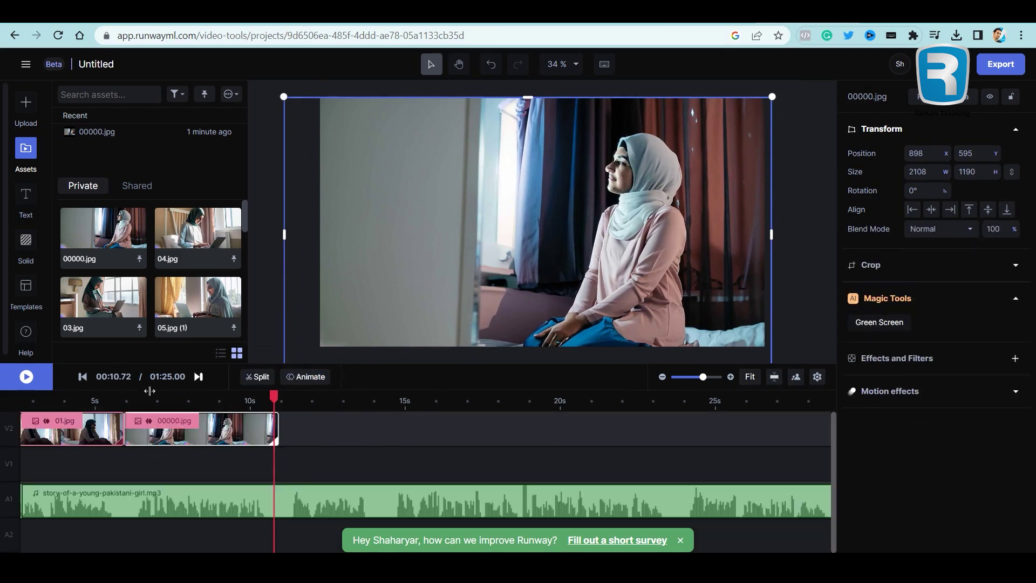
Preview the 00000.jpg pan from just before the clip and place the playhead at the clip's end.
click(111, 396)
click(32, 378)
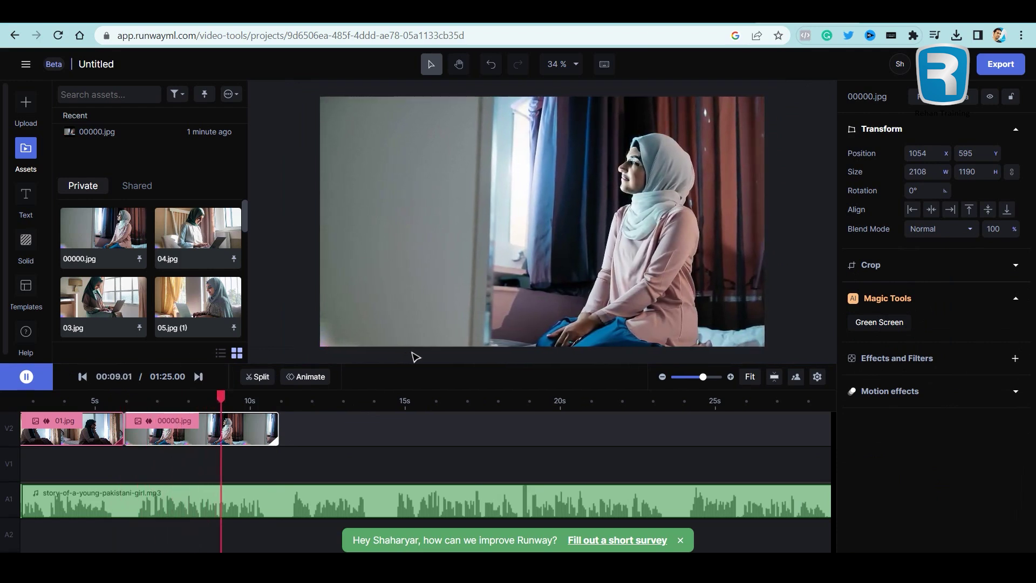
click(279, 397)
Read the story in script.txt in Notepad to identify the next scene, and return to the Runway project.
mouse_move(162, 561)
click(229, 499)
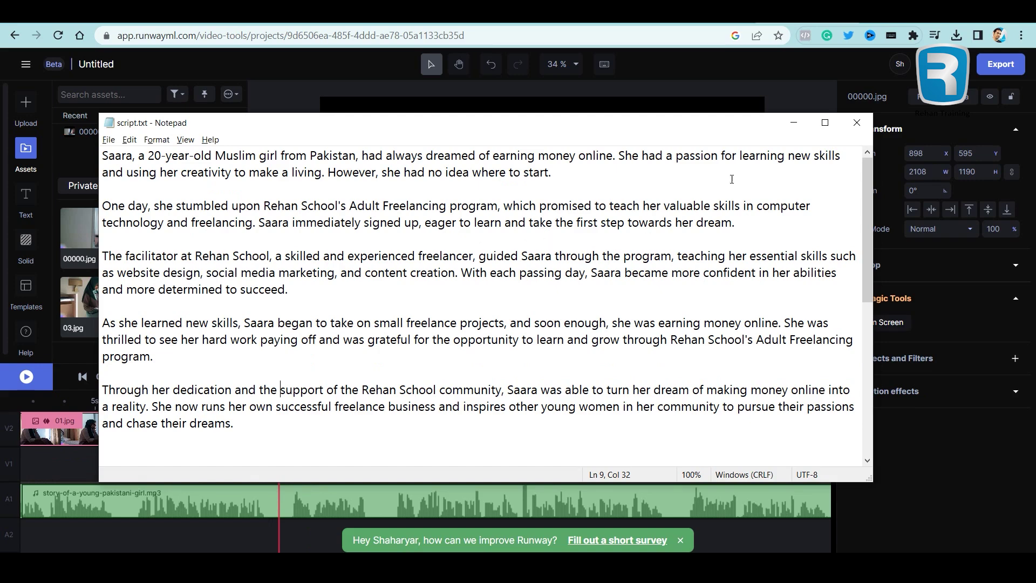
click(793, 122)
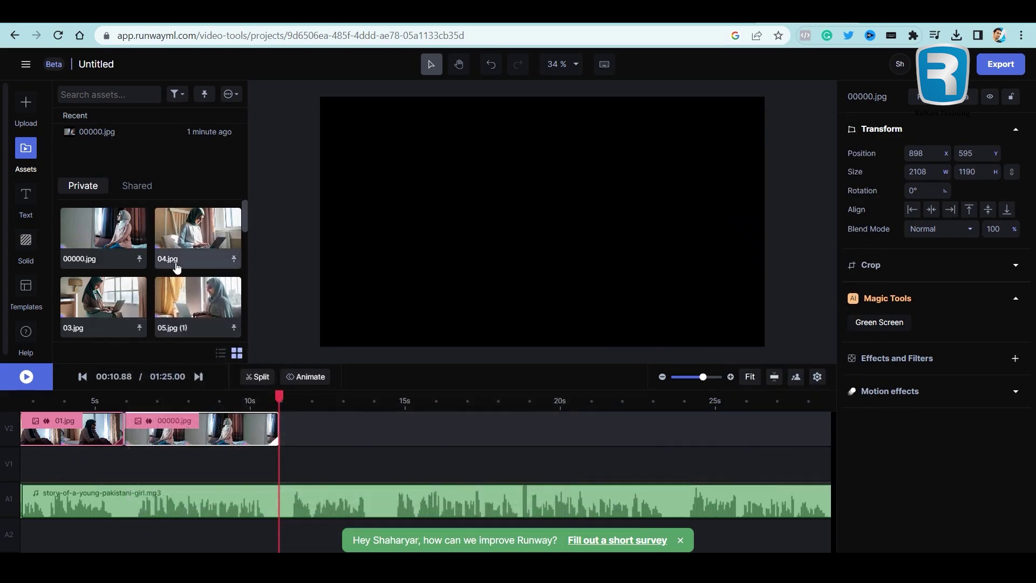
Place 02.jpg on track V2 directly after the 00000.jpg clip and trim its end to about 14 s.
scroll(177, 266, down, 1)
click(93, 302)
drag(93, 302, 281, 433)
click(412, 428)
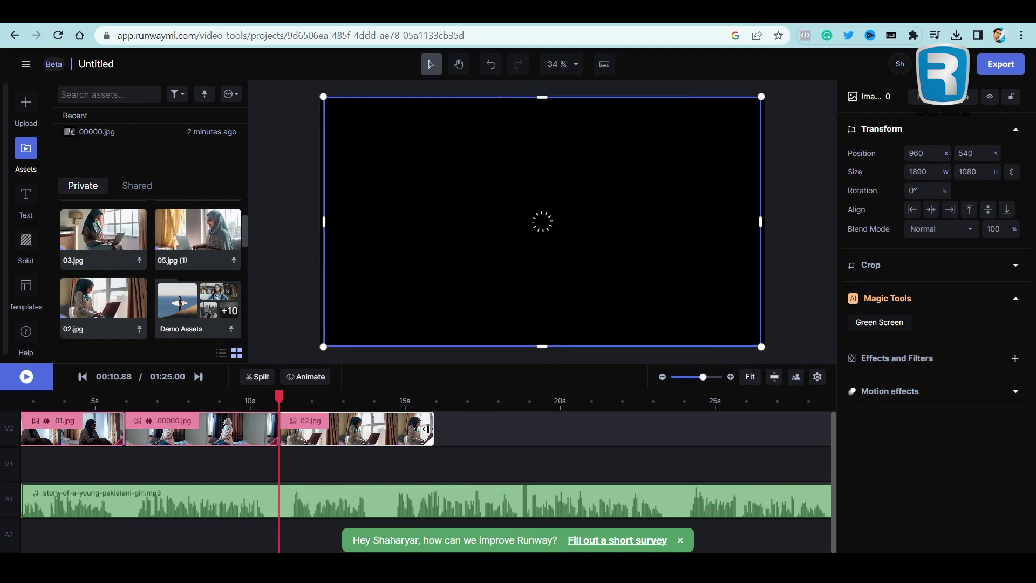
drag(427, 429, 382, 428)
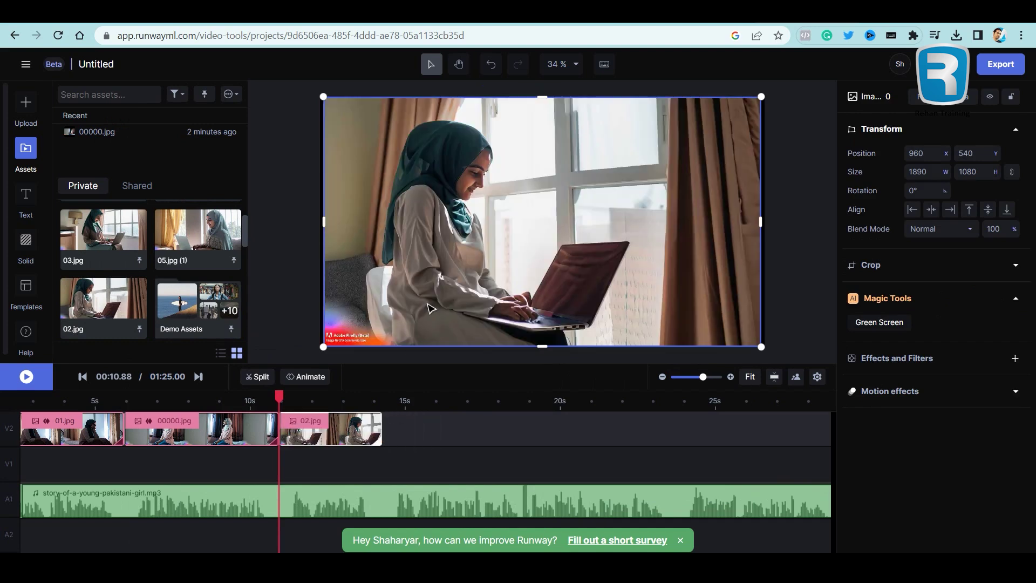
Stretch the 02.jpg image on all four sides to about 1926 × 1087 so that it fills the frame.
drag(316, 224, 314, 224)
drag(763, 222, 764, 222)
drag(536, 97, 538, 97)
drag(541, 349, 540, 350)
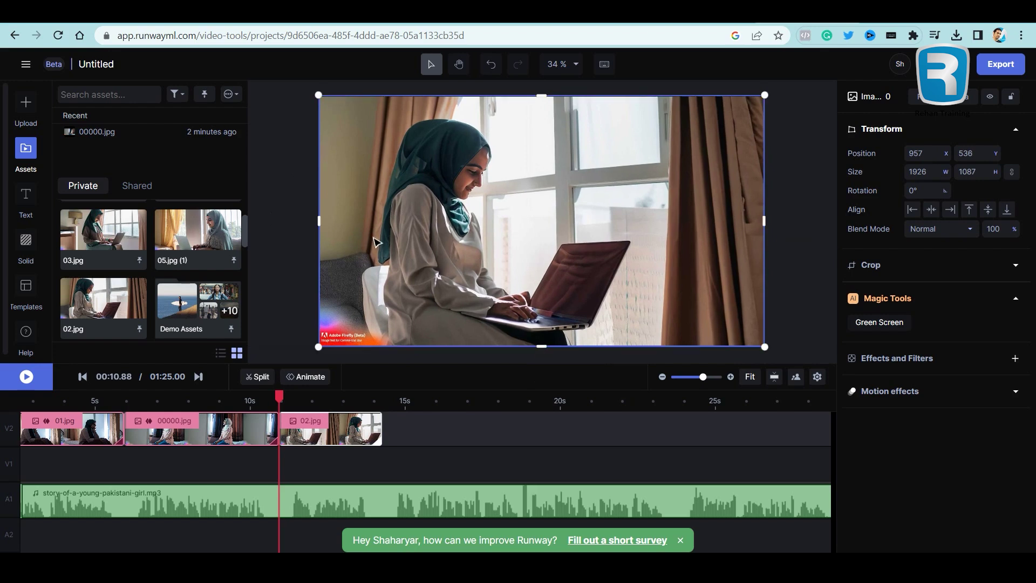
Add a Scale keyframe at the 02.jpg clip's start, 00:10.88, with the image enlarged to about 2196 × 1240.
click(309, 380)
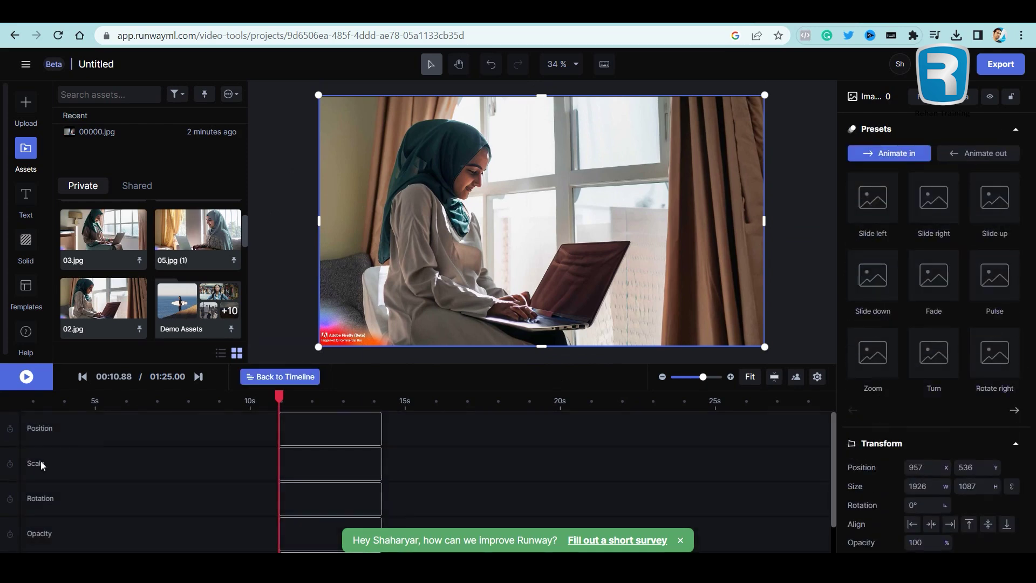
click(10, 466)
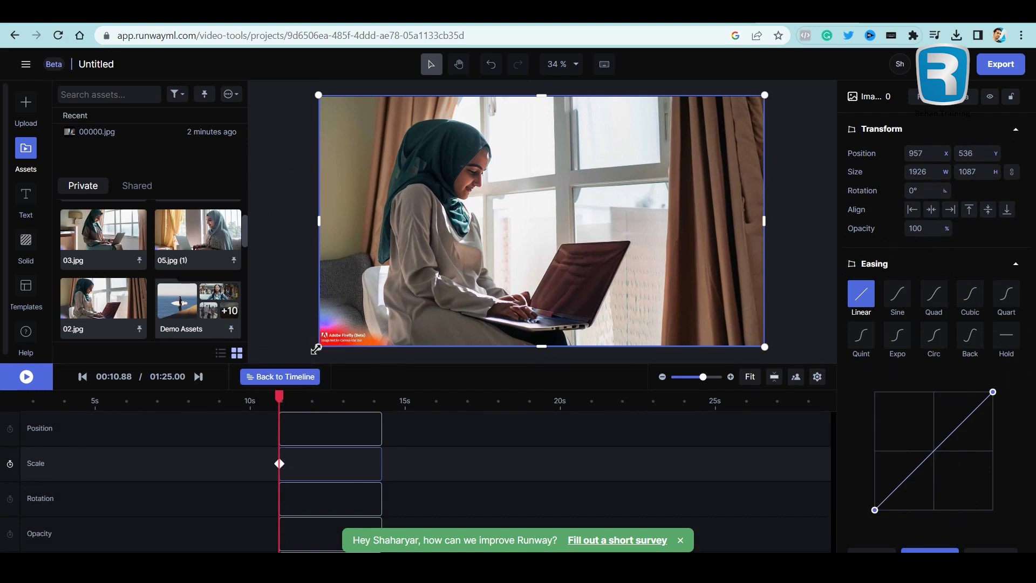
drag(316, 350, 269, 385)
key(ctrl+z)
Add an ending Scale keyframe at 00:13.88 with the 02.jpg image reduced to about 2071 × 1169, and return to the main timeline.
drag(277, 396, 372, 396)
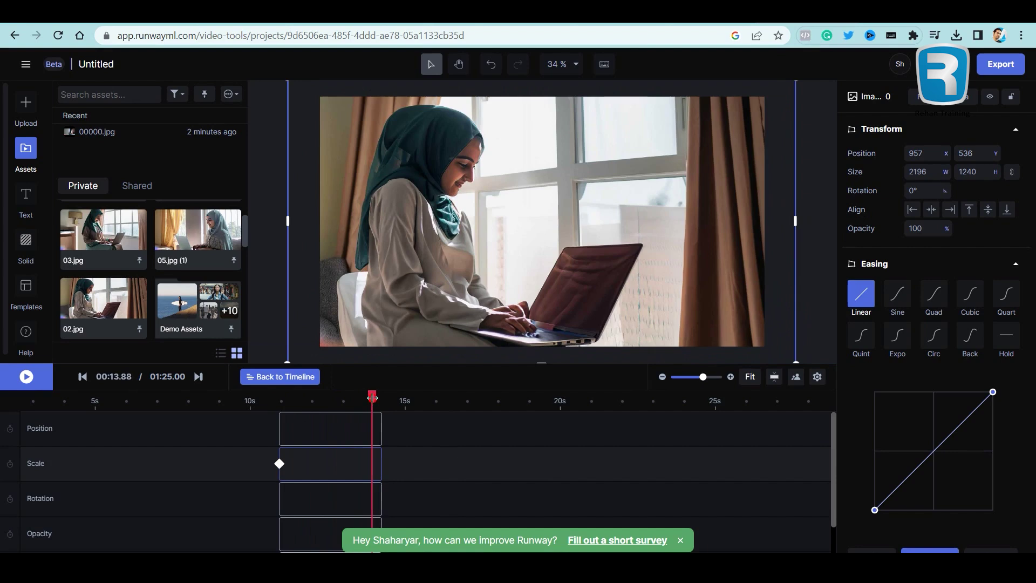
drag(286, 360, 315, 337)
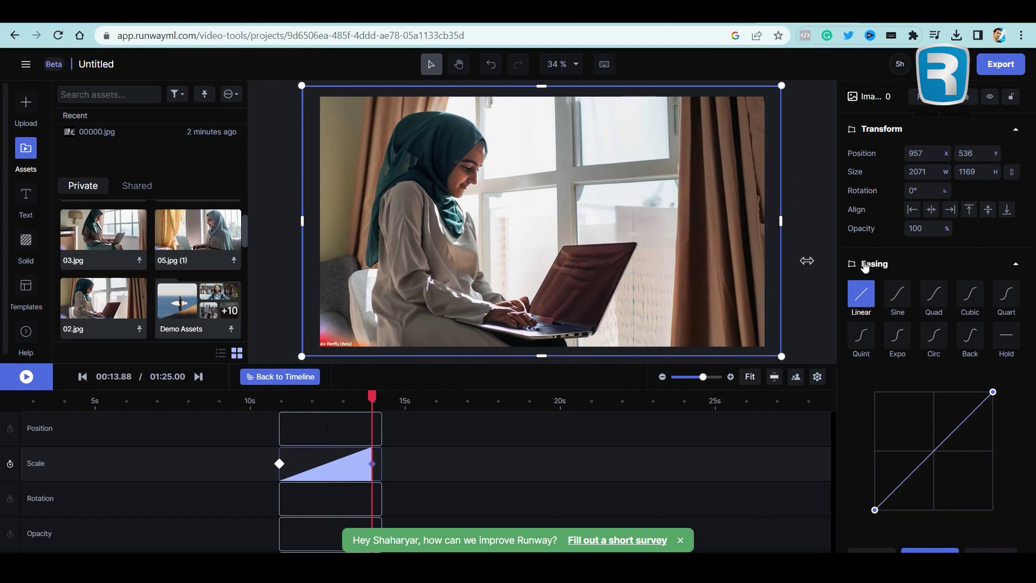
click(251, 376)
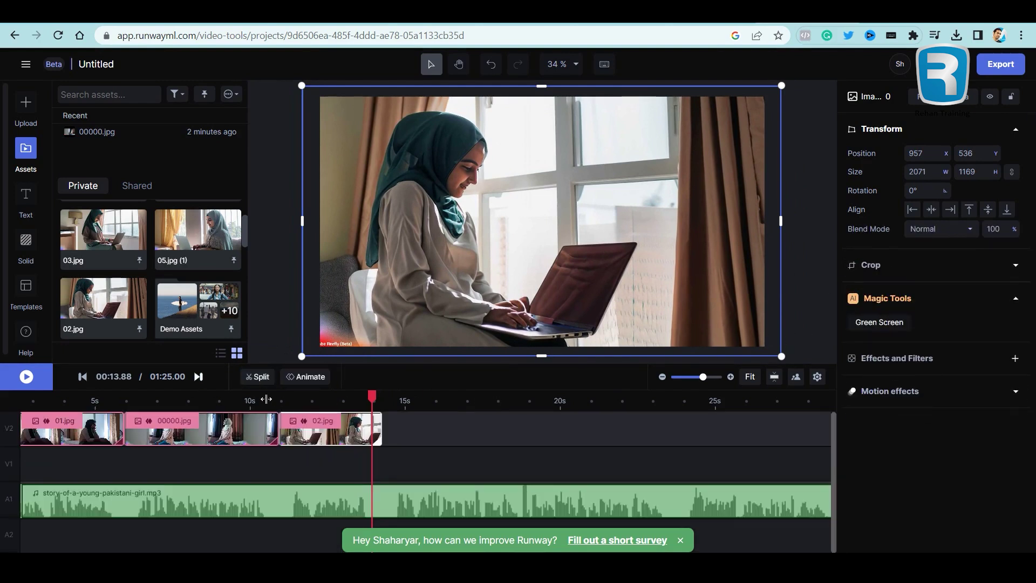
Play back the timeline across the 02.jpg clip to check its scale animation.
click(260, 399)
key(space)
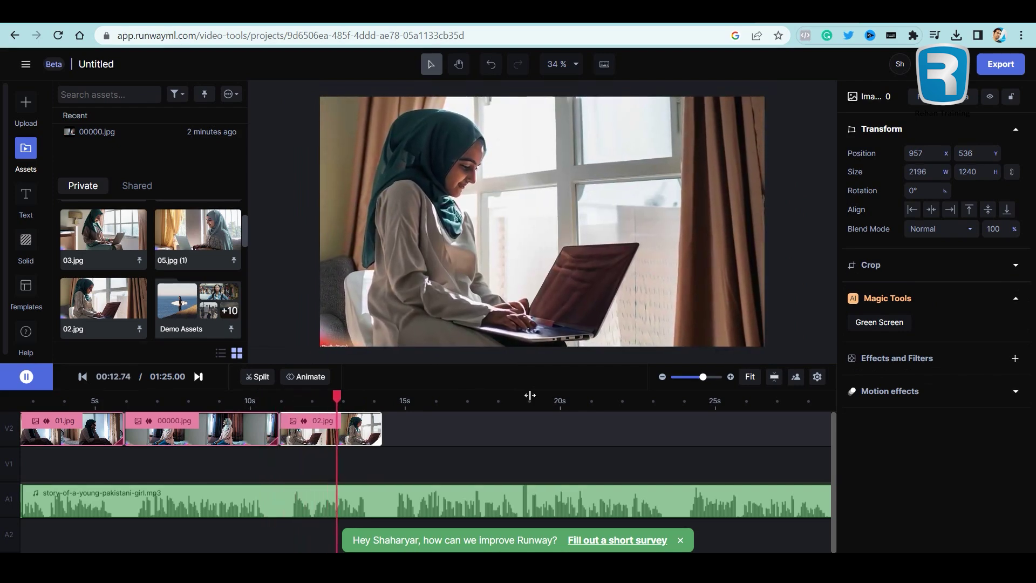
key(space)
click(304, 397)
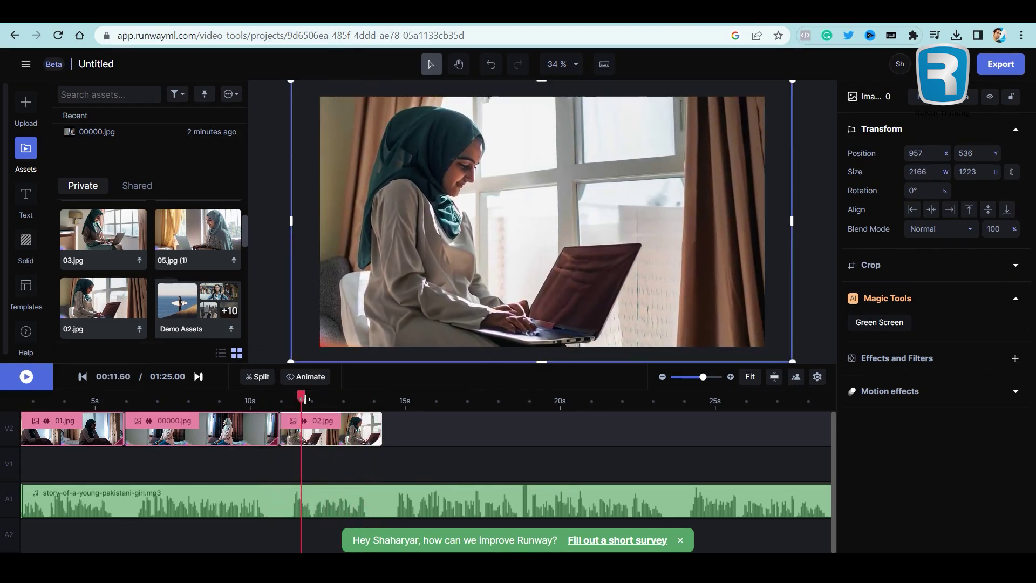
drag(303, 395, 327, 394)
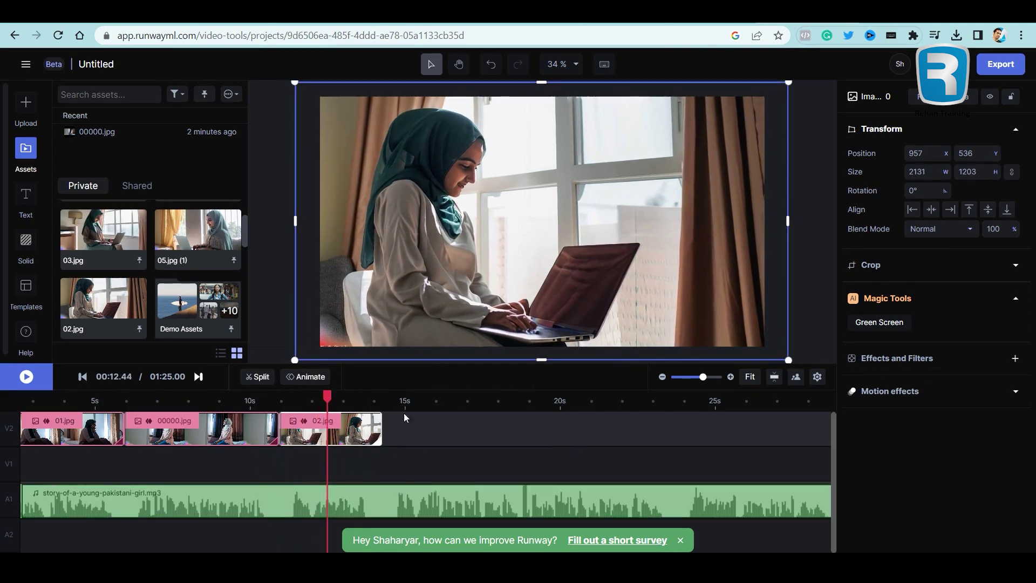
scroll(313, 472, down, 3)
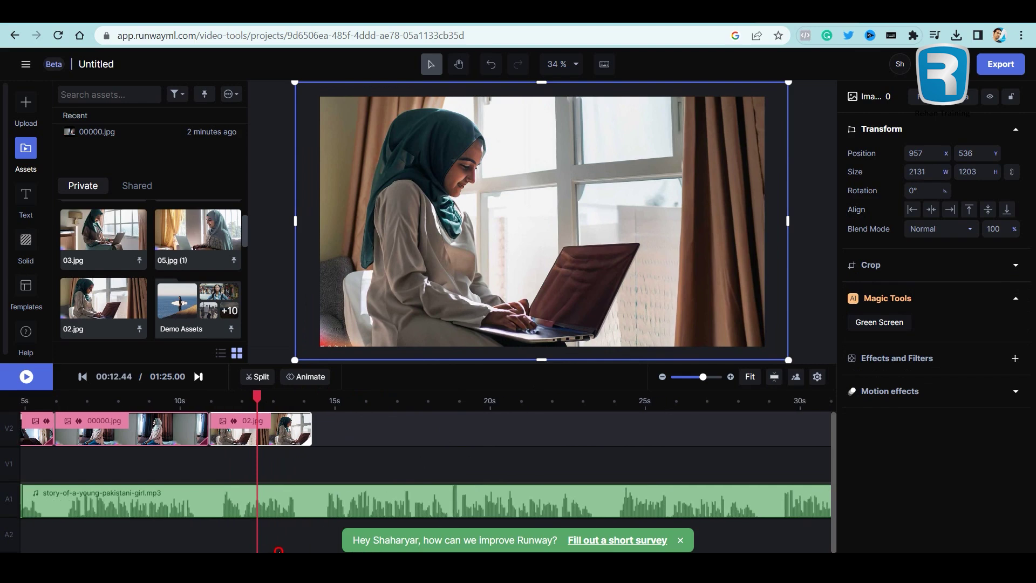
scroll(313, 472, up, 3)
drag(702, 377, 690, 378)
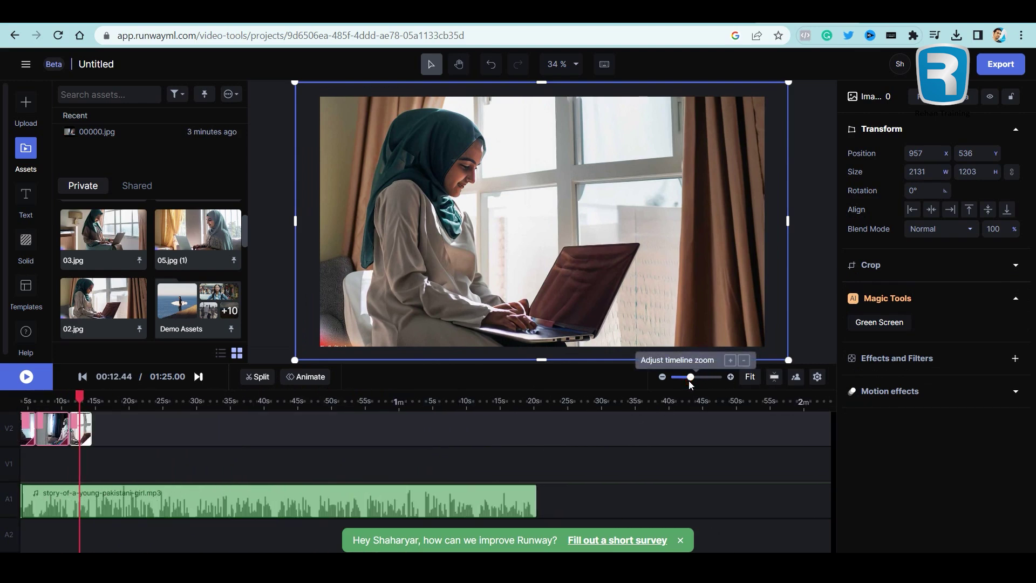
drag(691, 377, 723, 378)
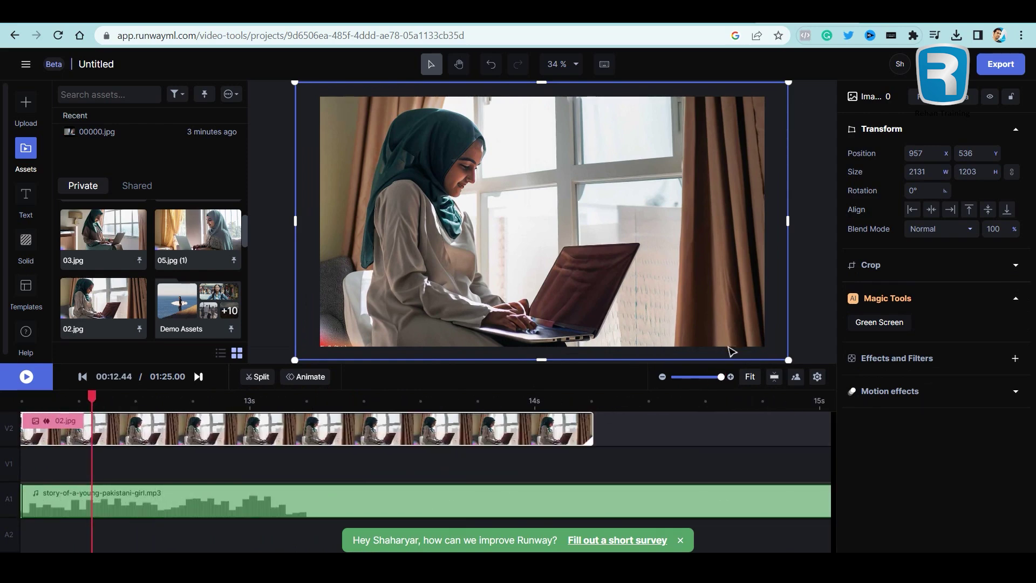
click(696, 377)
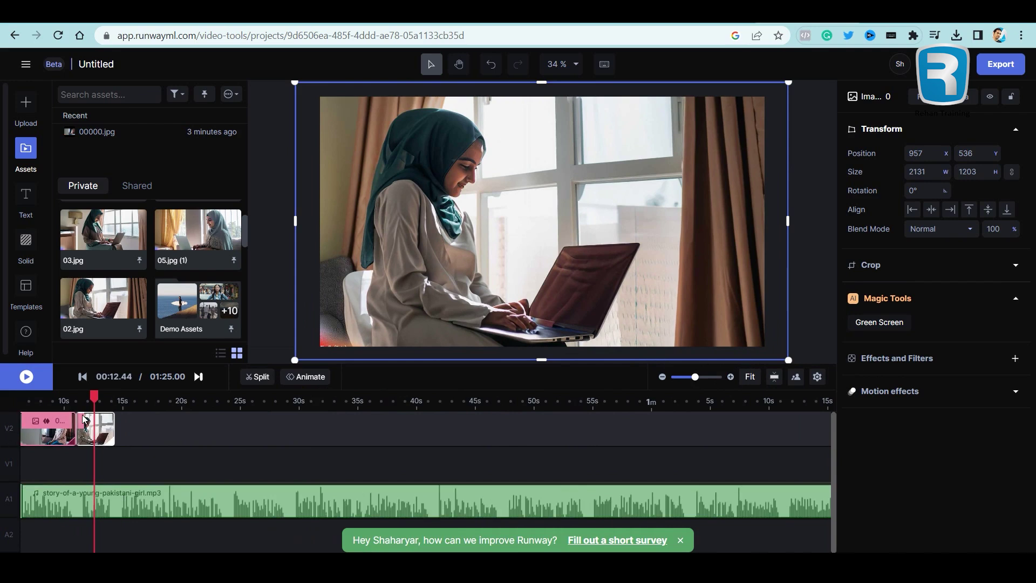
key(ctrl+a)
scroll(94, 507, left, 3)
click(230, 428)
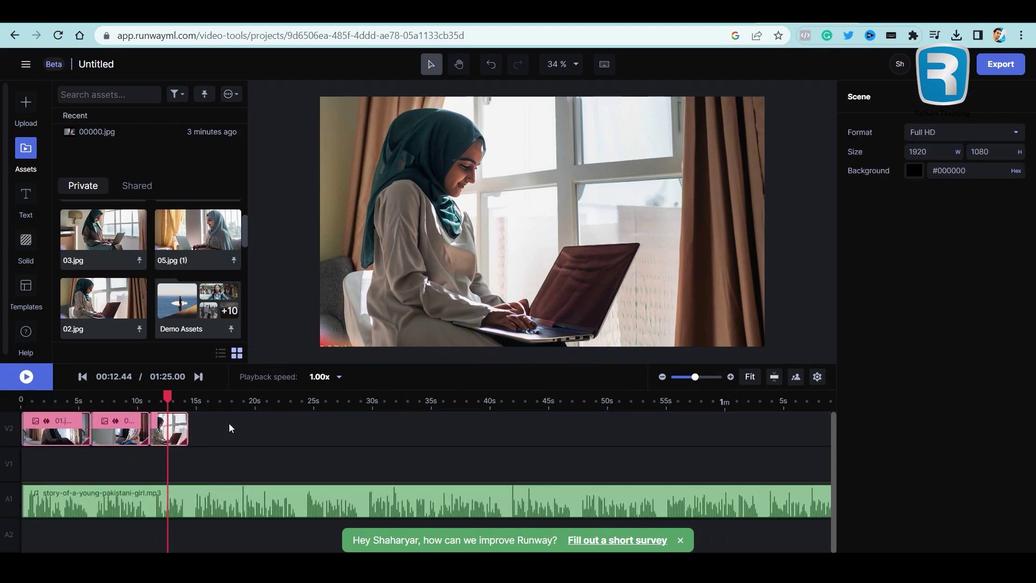
mouse_move(173, 400)
mouse_down()
mouse_move(199, 400)
mouse_move(162, 401)
mouse_up()
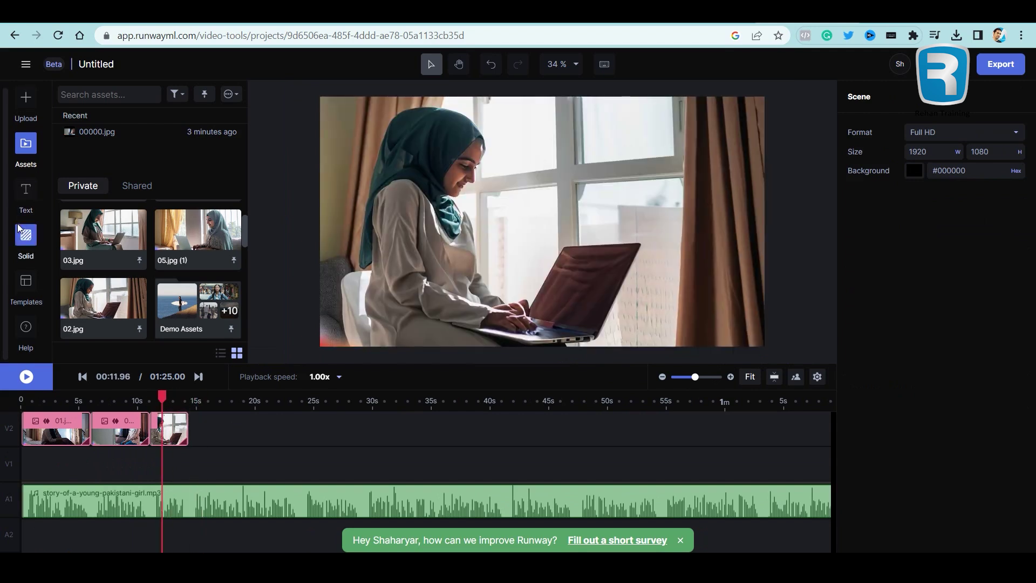
Add a text clip on track V3 spanning exactly the 01.jpg clip, and move the text low in the frame to about 937, 871.
click(25, 195)
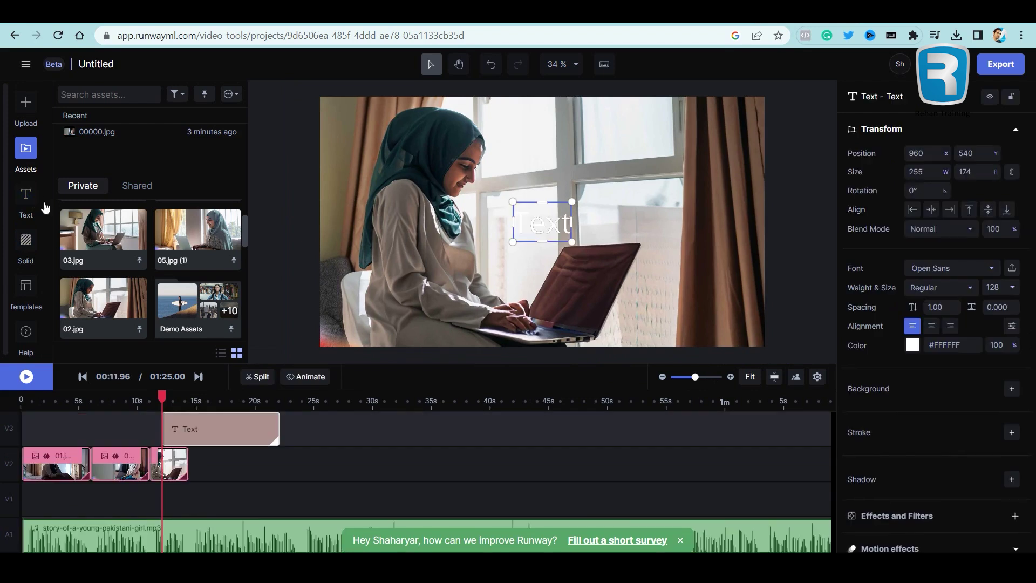
drag(200, 430, 47, 433)
drag(139, 427, 90, 427)
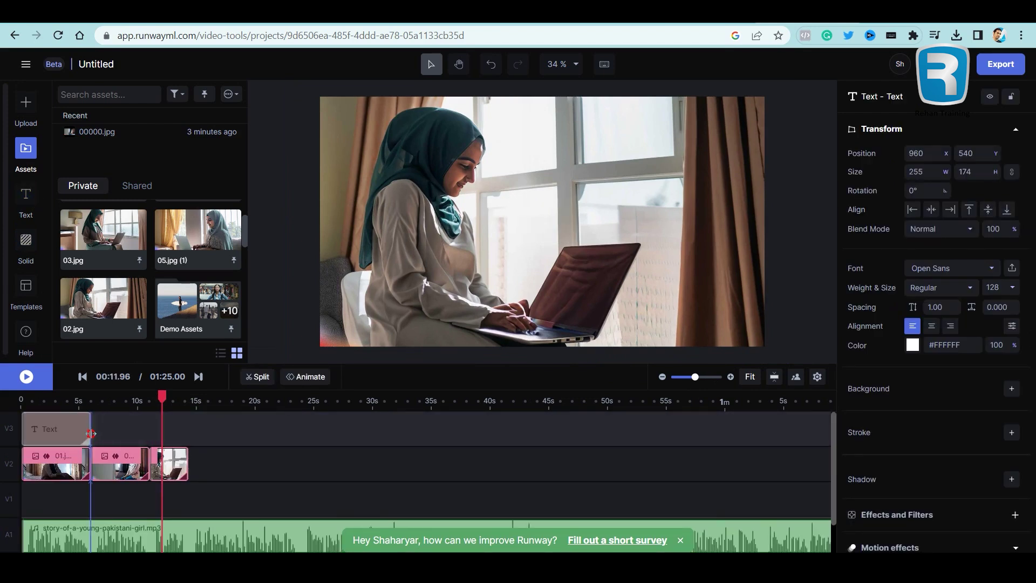
click(66, 400)
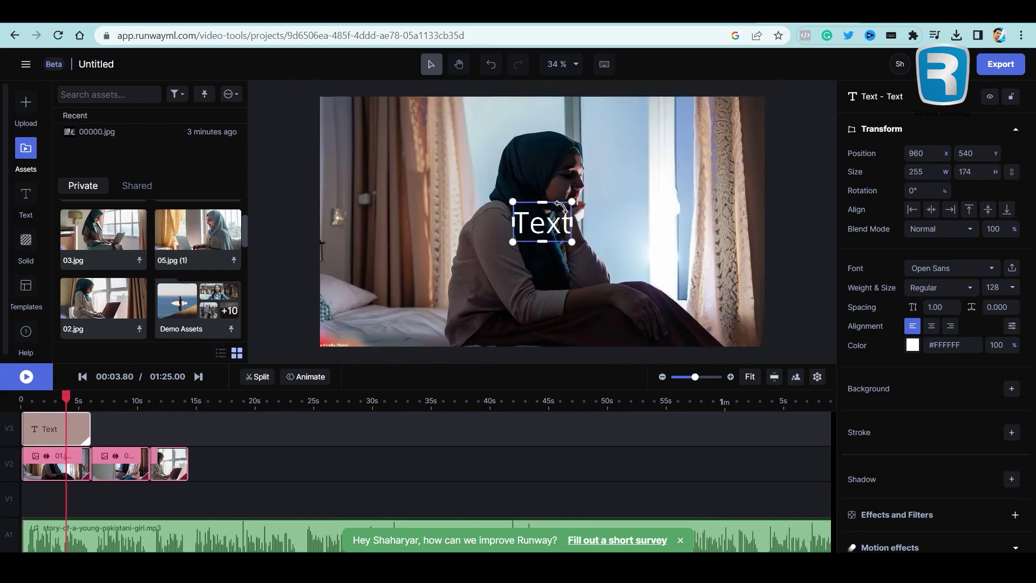
drag(537, 233, 531, 310)
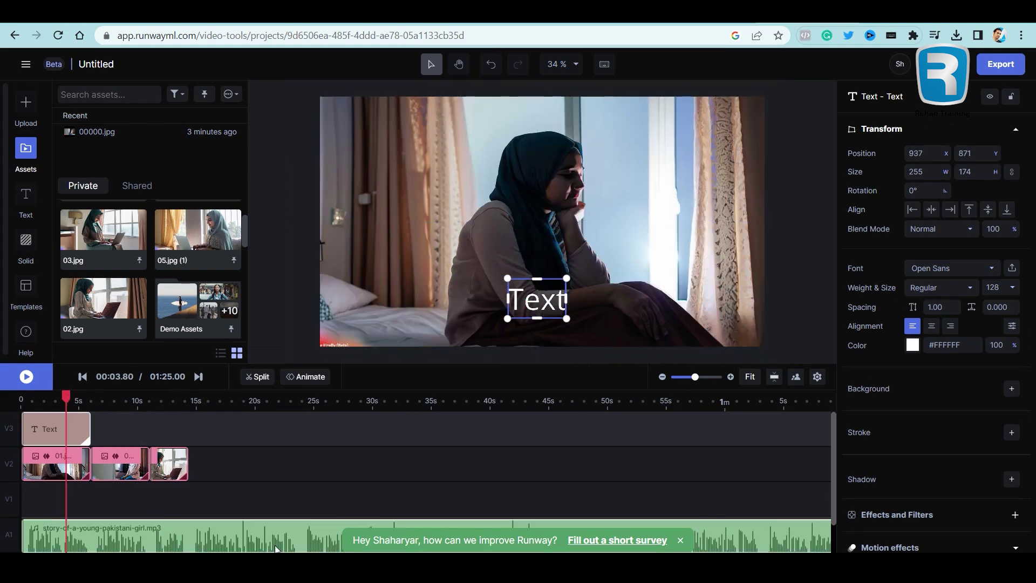
Switch to script.txt in Notepad and copy the first sentence of the story.
click(218, 521)
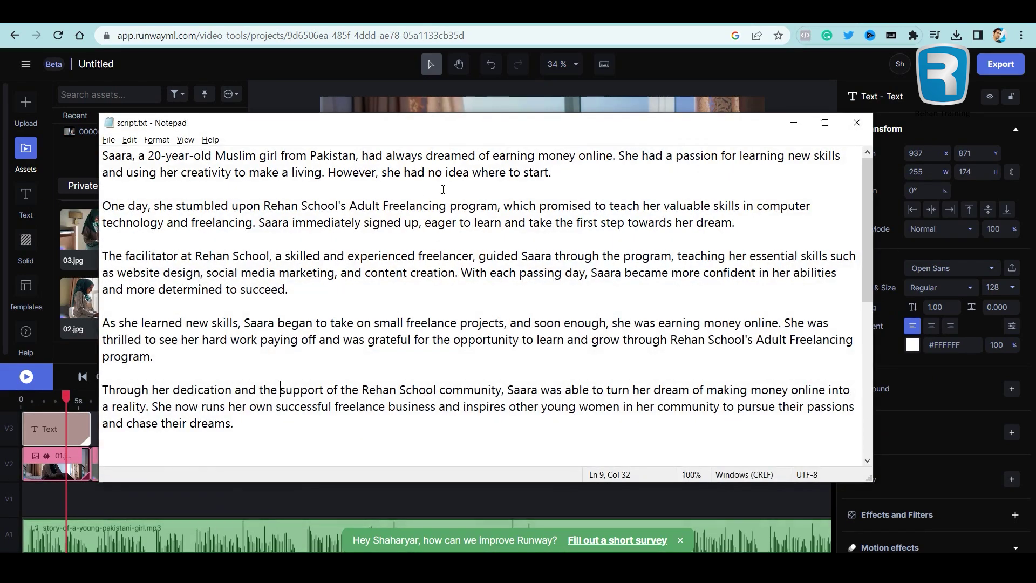
drag(616, 157, 233, 157)
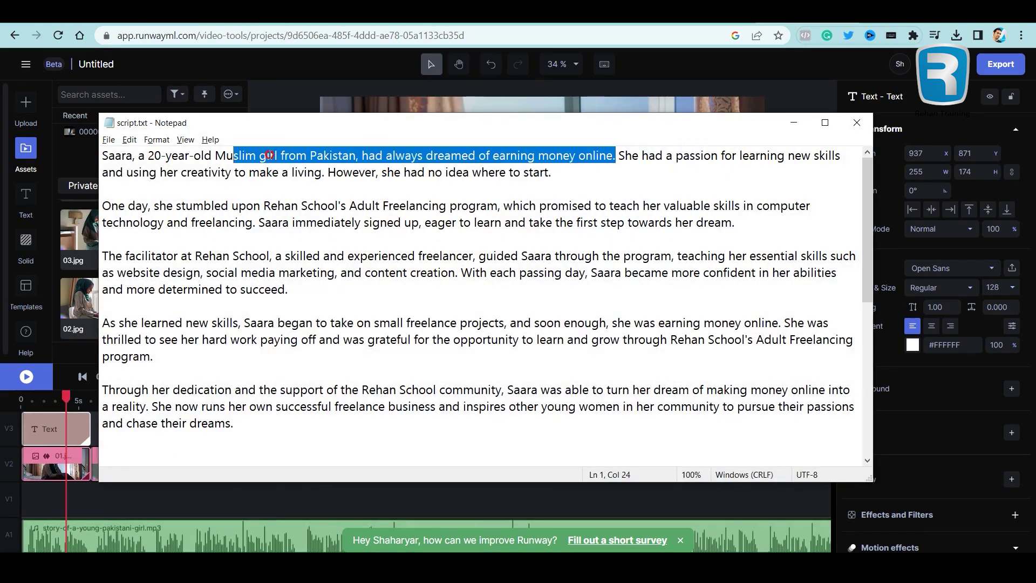
key(shift+End)
click(614, 156)
drag(614, 156, 216, 156)
click(689, 156)
drag(616, 157, 123, 157)
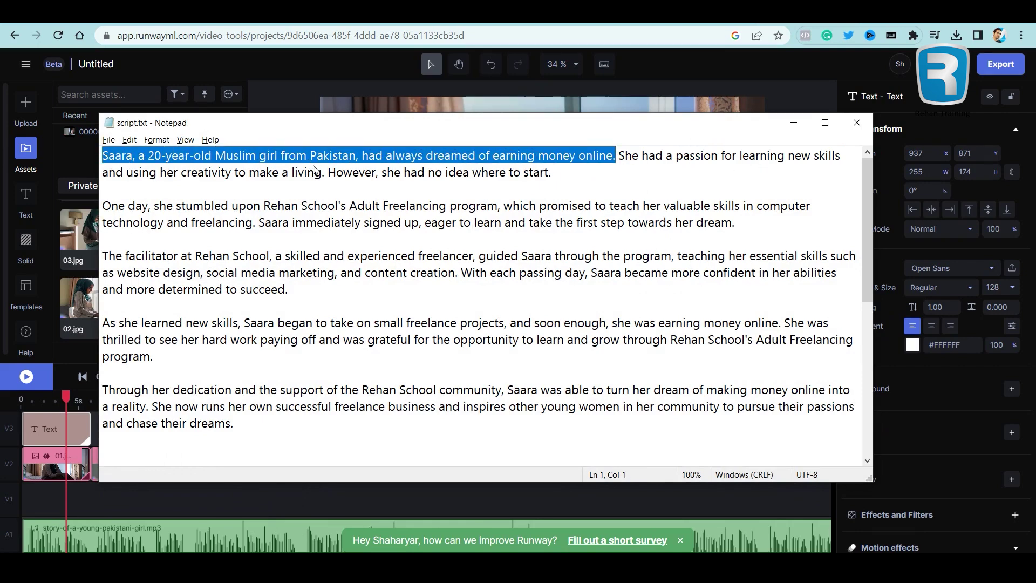
Return to the Runway project and replace the placeholder text with the copied first sentence.
click(528, 318)
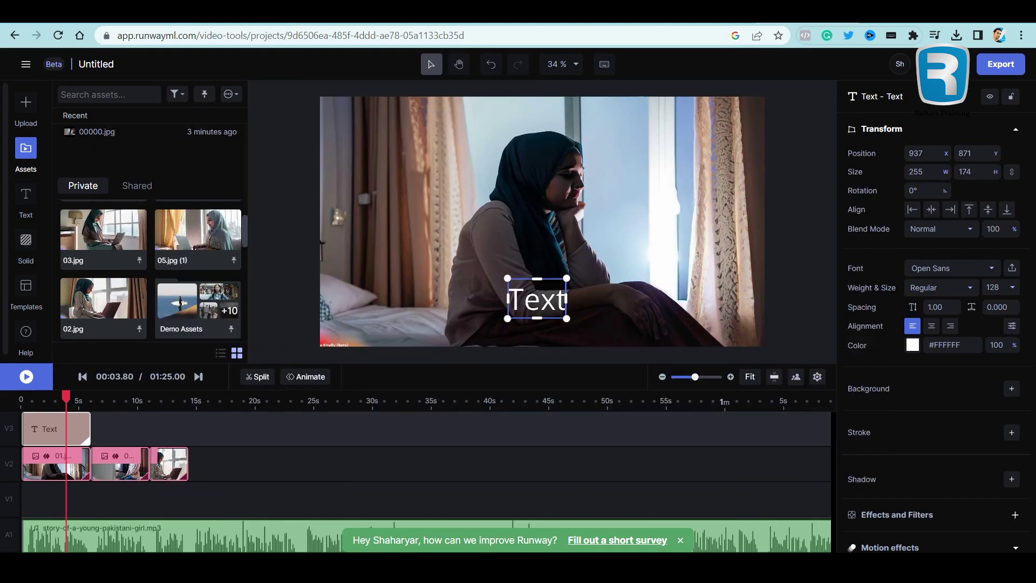
double_click(537, 313)
key(ctrl+v)
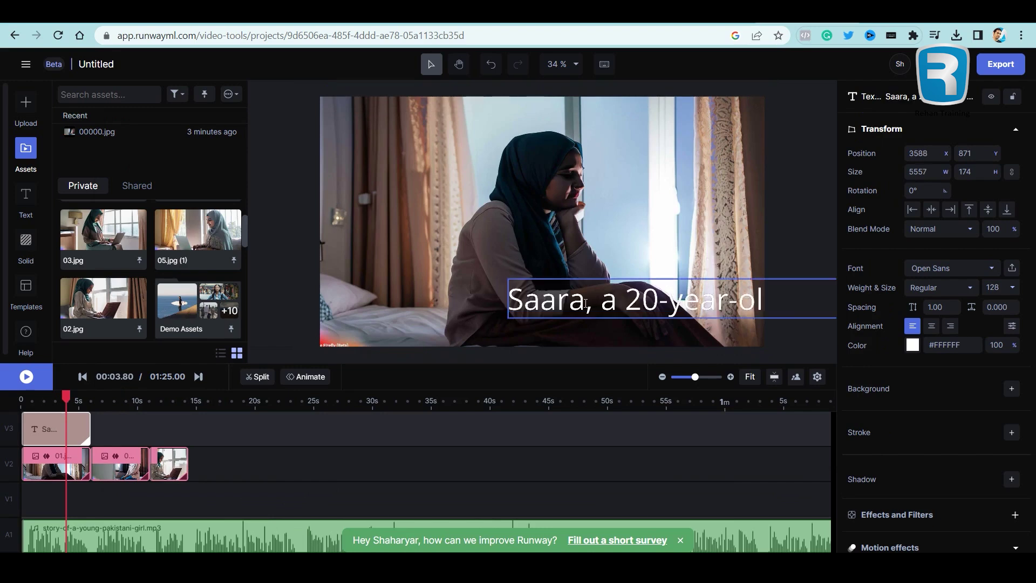
Move the caption text sideways so its beginning sits over the bed, at about 2911, 854.
key(ctrl+a)
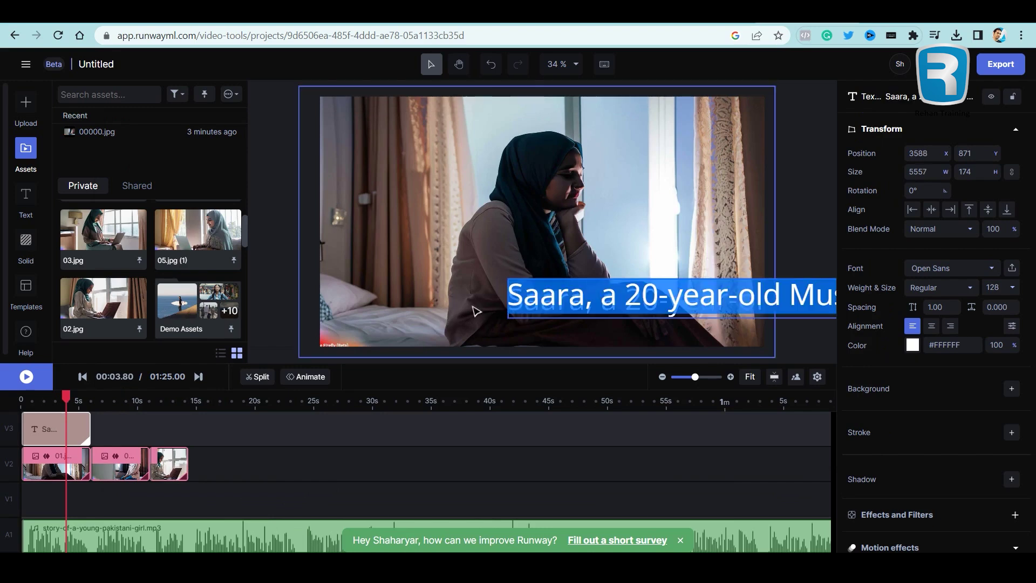
drag(474, 311, 354, 274)
key(ctrl+z)
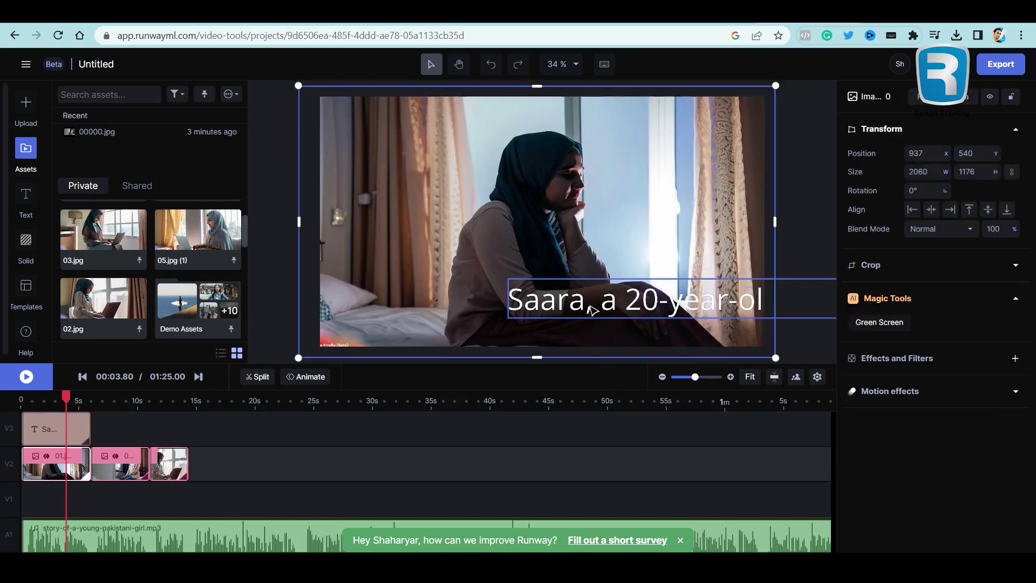
click(655, 304)
drag(654, 304, 498, 299)
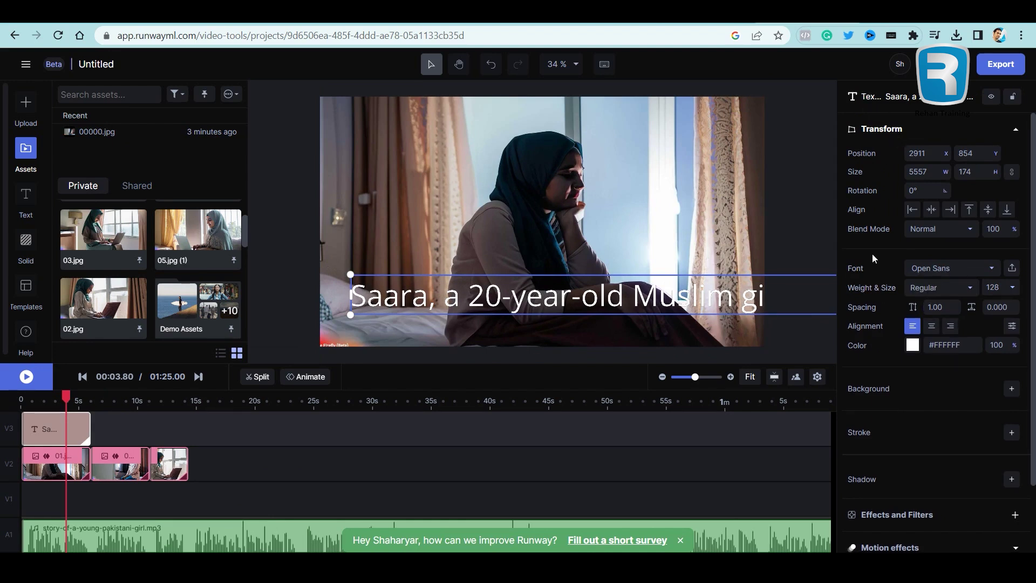
Try a font size of 24 on the caption text and revert it.
click(1013, 289)
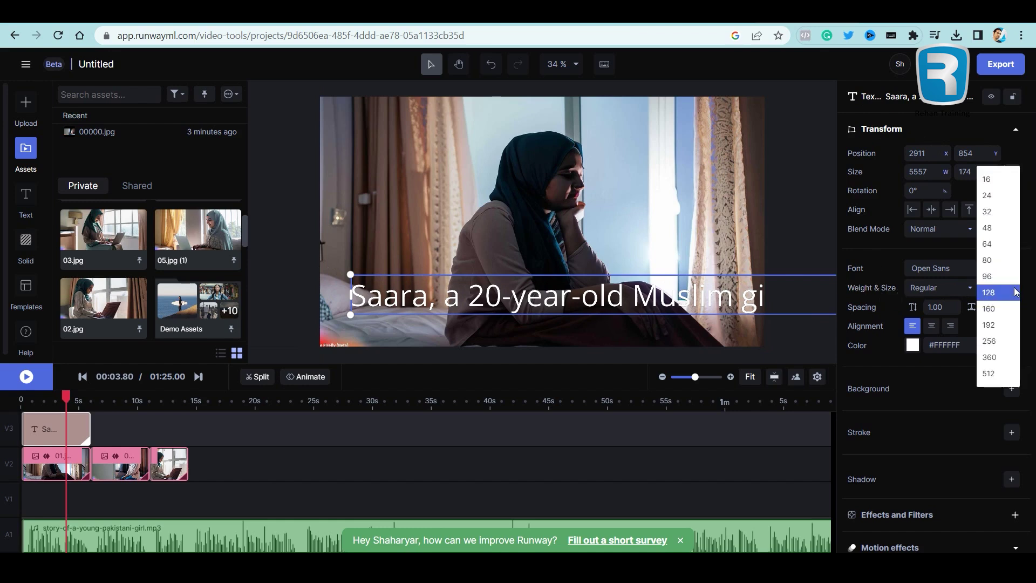
click(1005, 199)
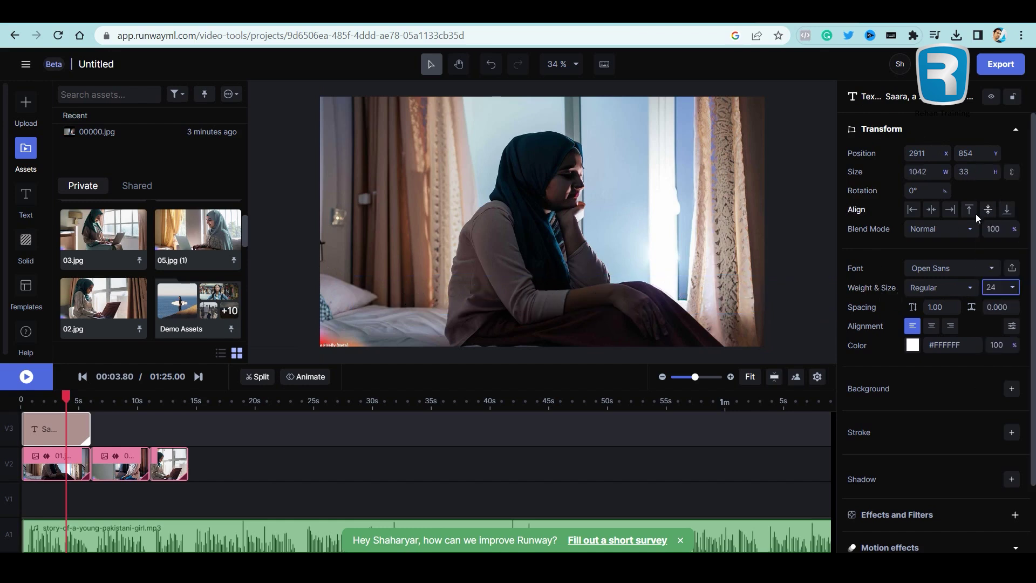
key(ctrl+z)
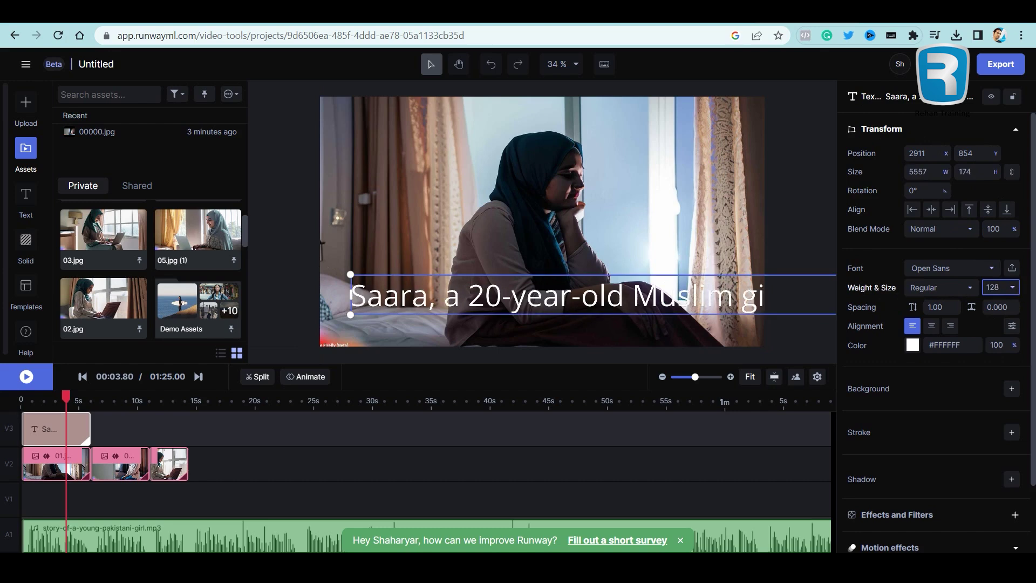
Set the caption's font size to 48 and move it back into the frame at about 1173, 927.
drag(352, 294, 678, 307)
drag(741, 296, 1006, 286)
click(1015, 290)
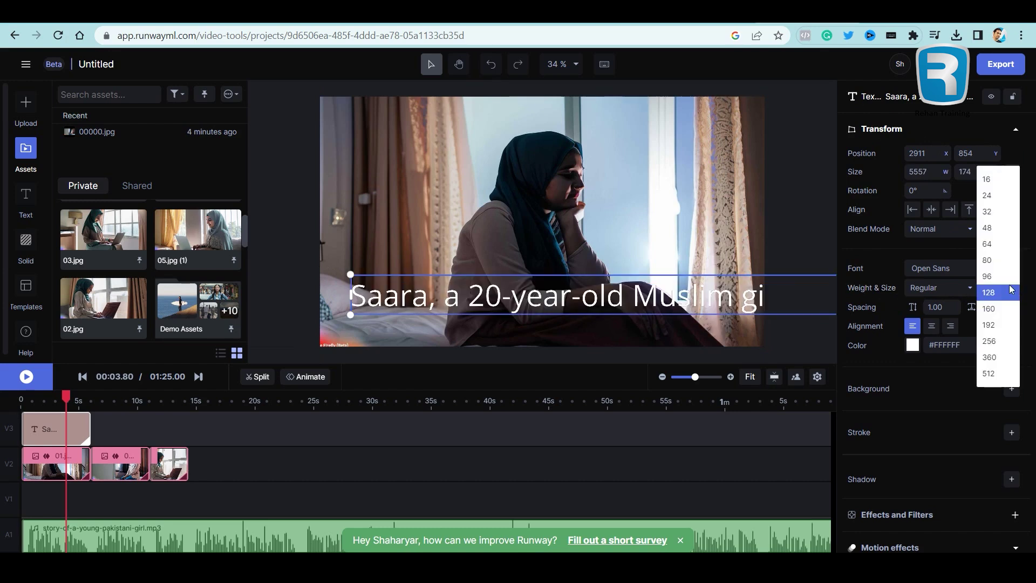
click(998, 233)
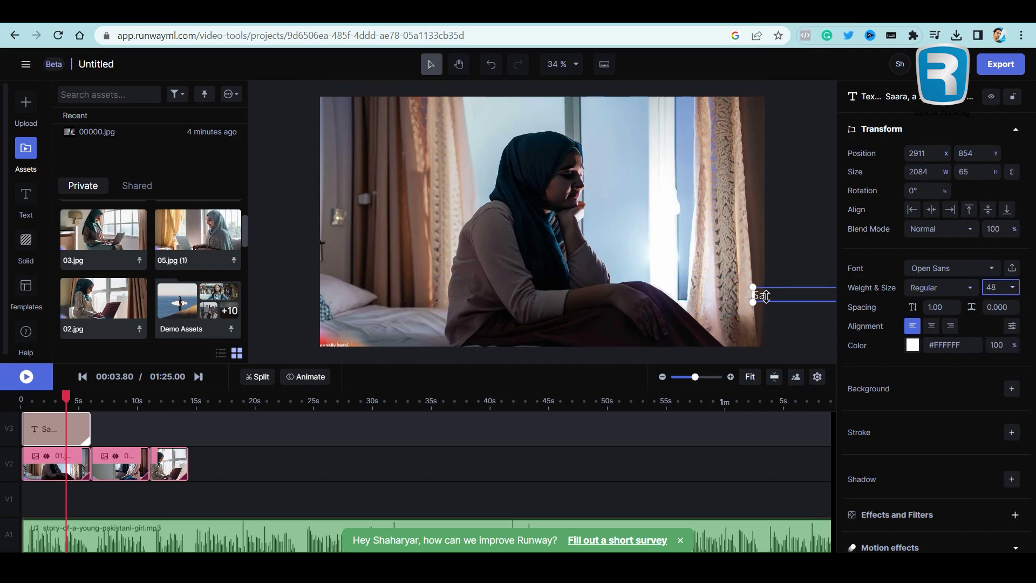
drag(764, 296, 361, 313)
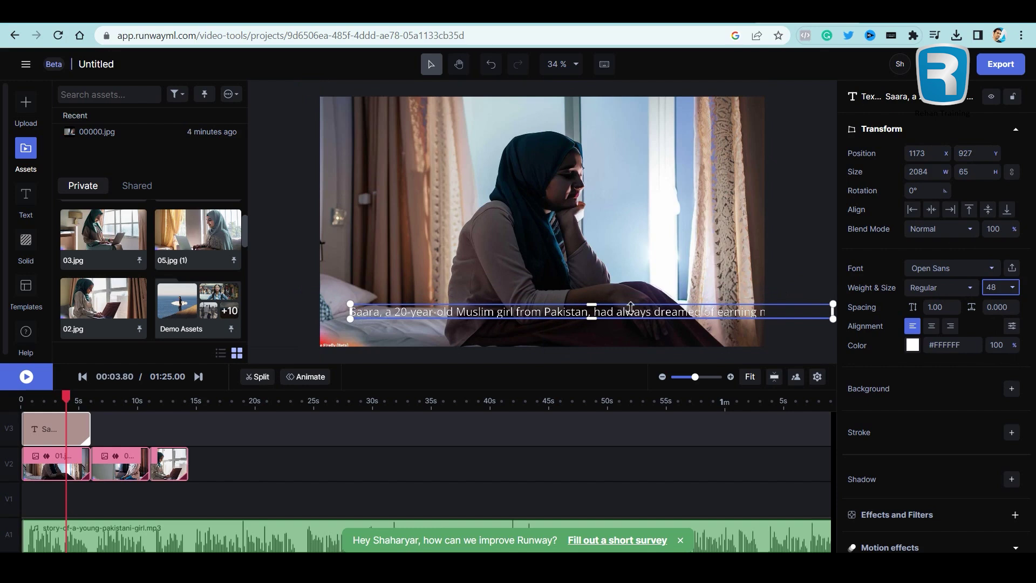
Break the caption into two lines after "had always" and centre-align its text.
double_click(659, 314)
click(650, 311)
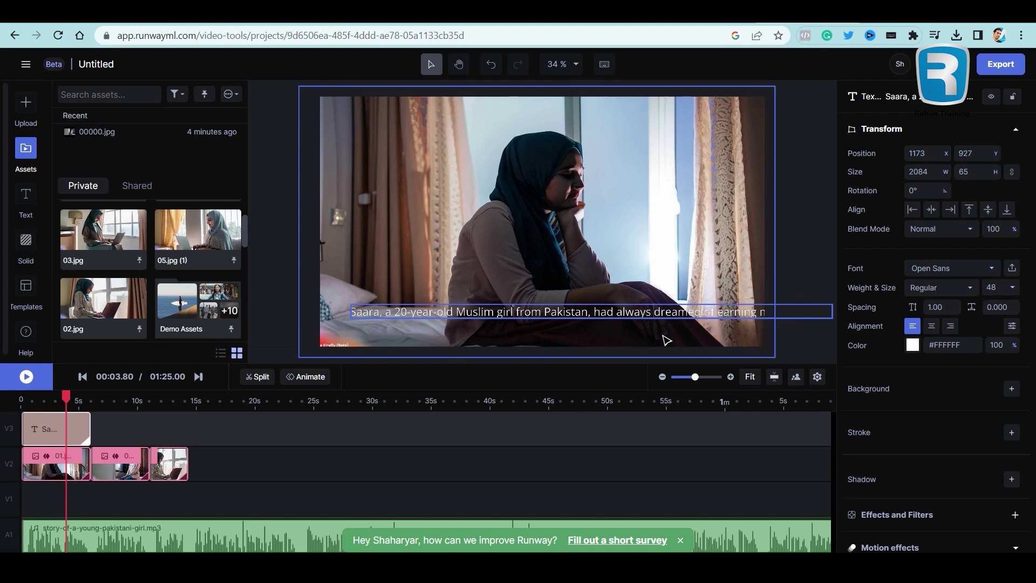
key(Return)
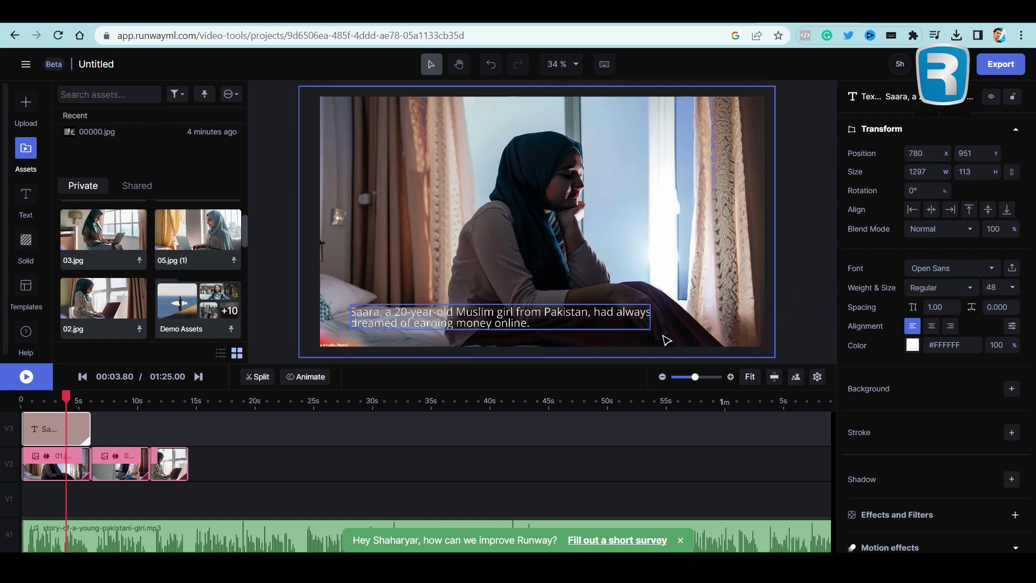
key(ctrl+a)
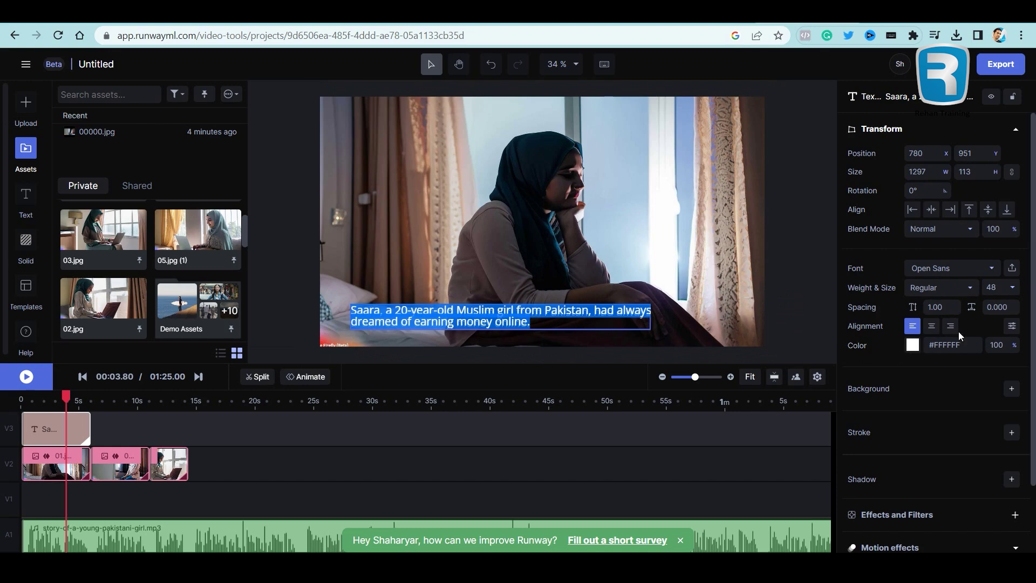
click(931, 326)
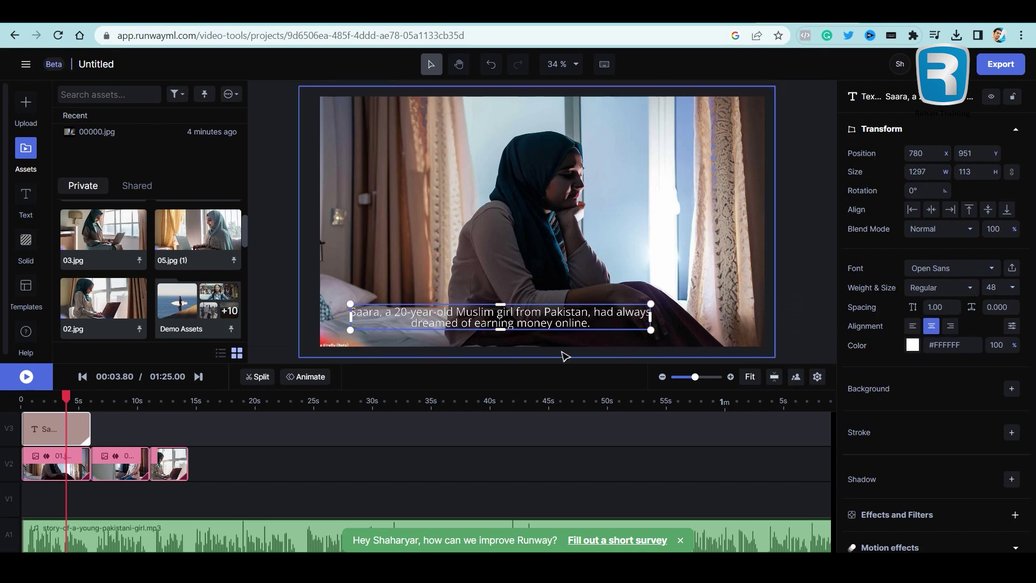
Centre the caption horizontally in the frame at about 960, 934 and increase its line spacing to 1.38.
drag(588, 319, 630, 316)
click(956, 267)
drag(961, 270, 851, 266)
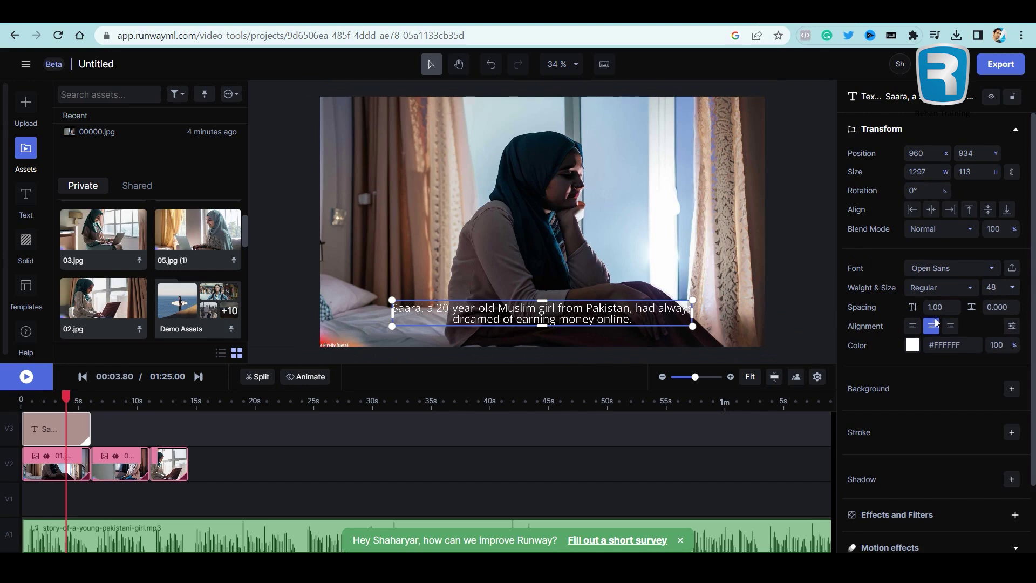
drag(908, 313, 982, 307)
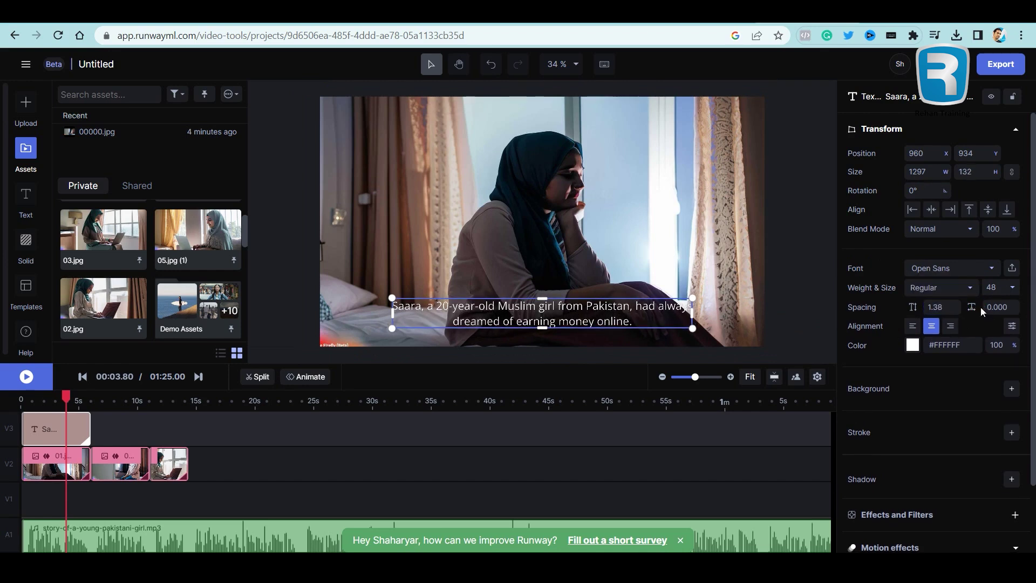
Change the caption's font to Cabin Condensed.
click(934, 268)
text(Arial)
click(934, 268)
scroll(925, 135, up, 15)
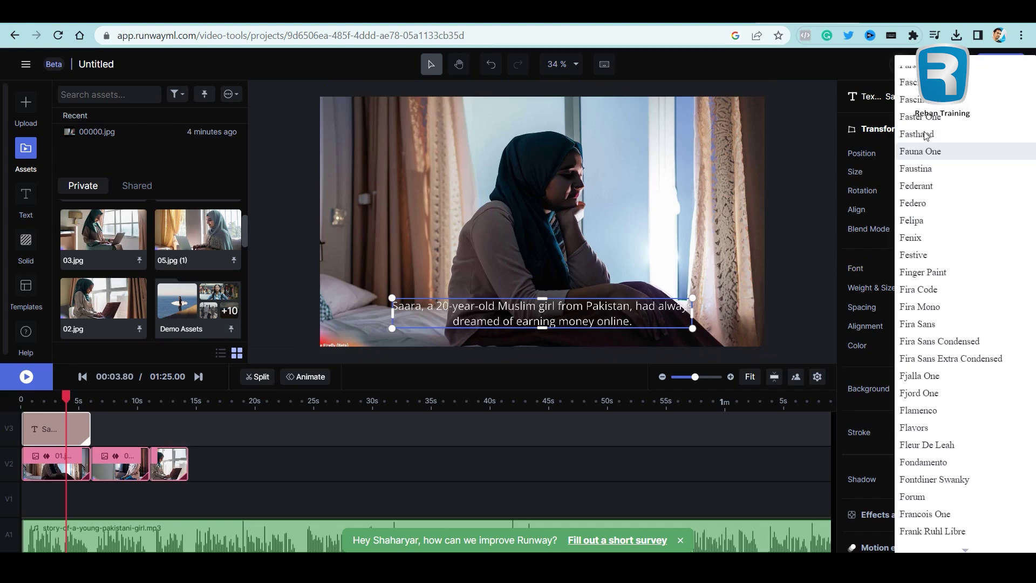
scroll(925, 135, up, 20)
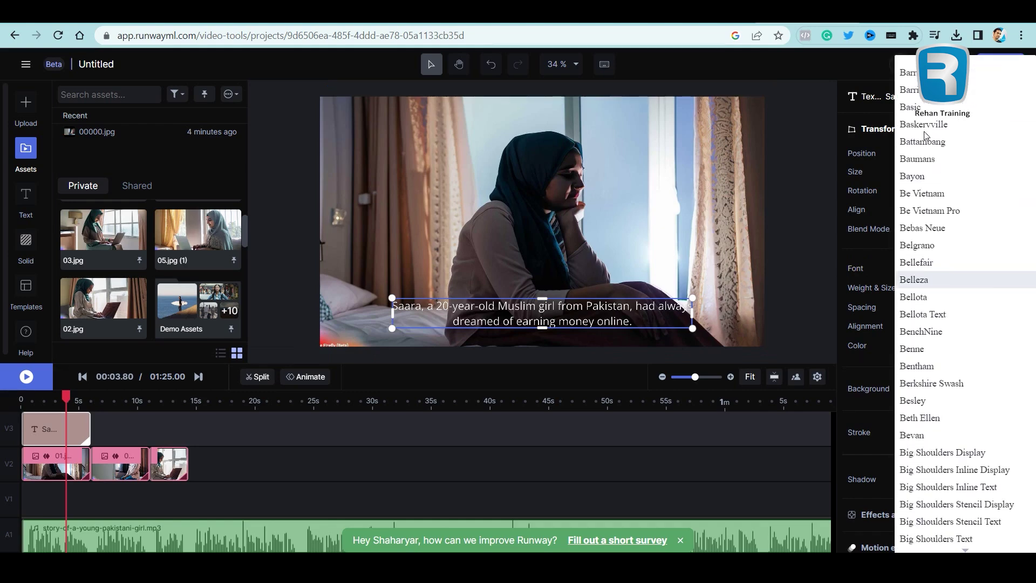
scroll(926, 134, down, 1)
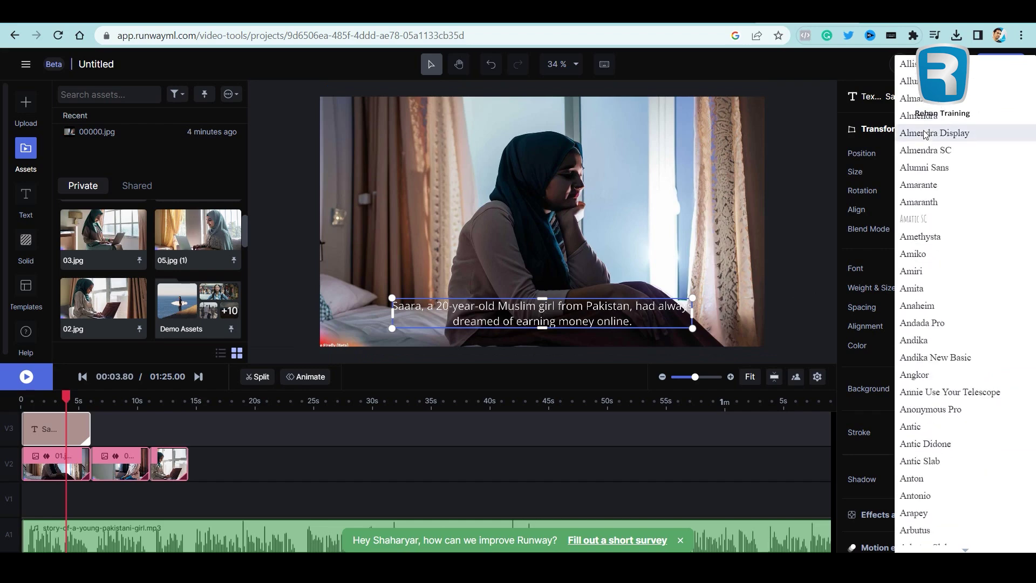
scroll(941, 329, down, 5)
scroll(941, 329, down, 8)
scroll(948, 411, down, 20)
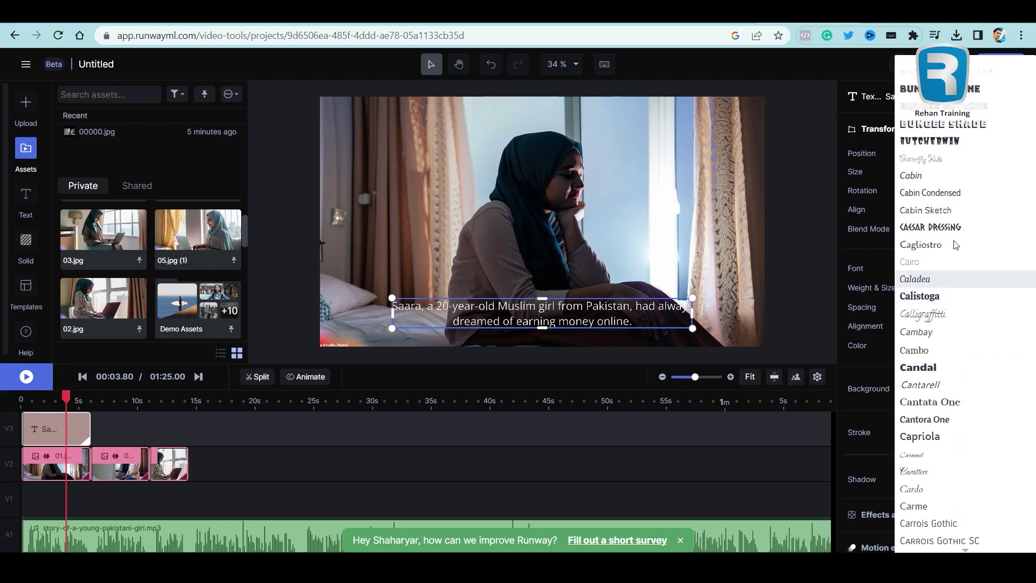
click(926, 195)
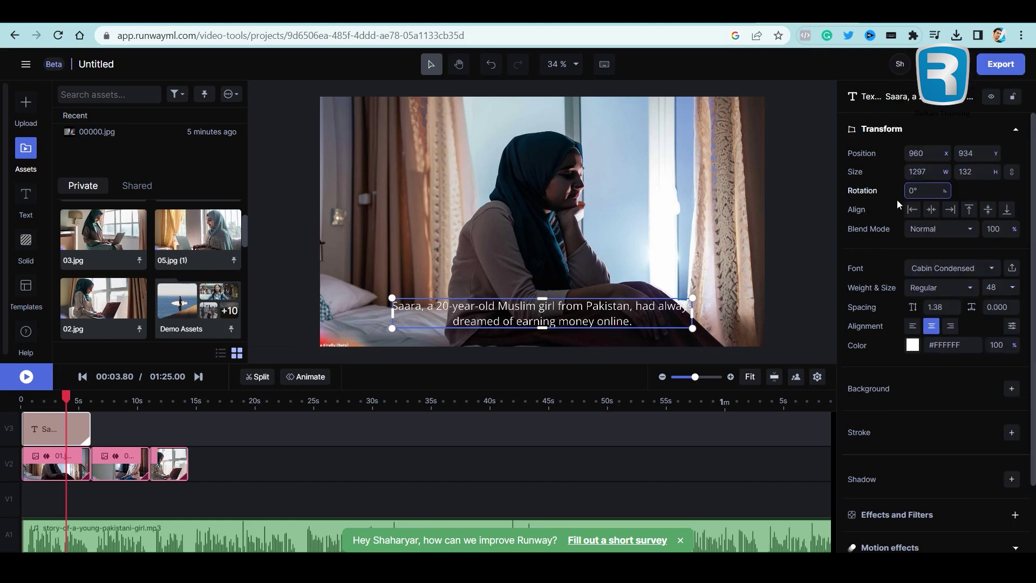
double_click(601, 312)
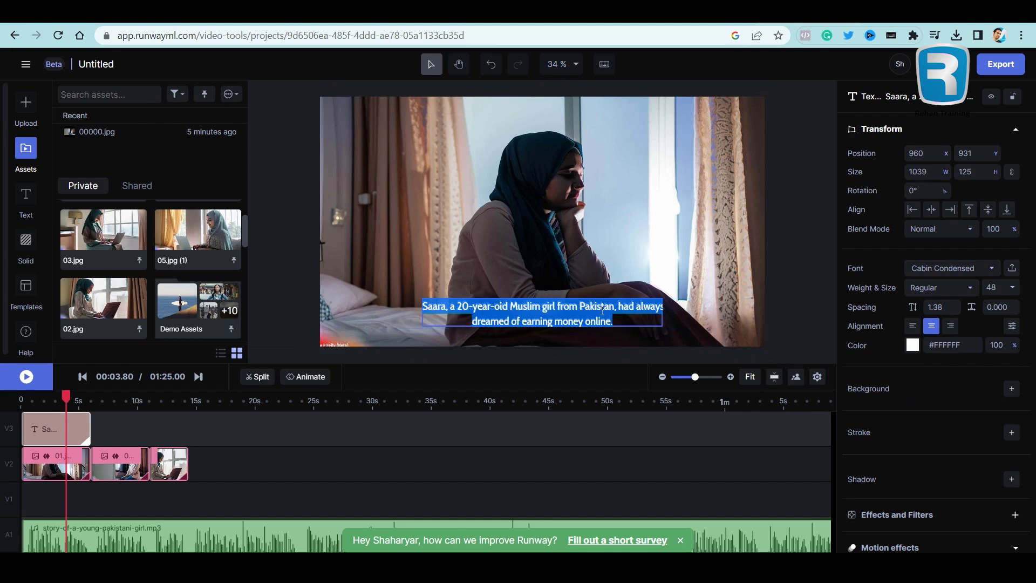
click(602, 312)
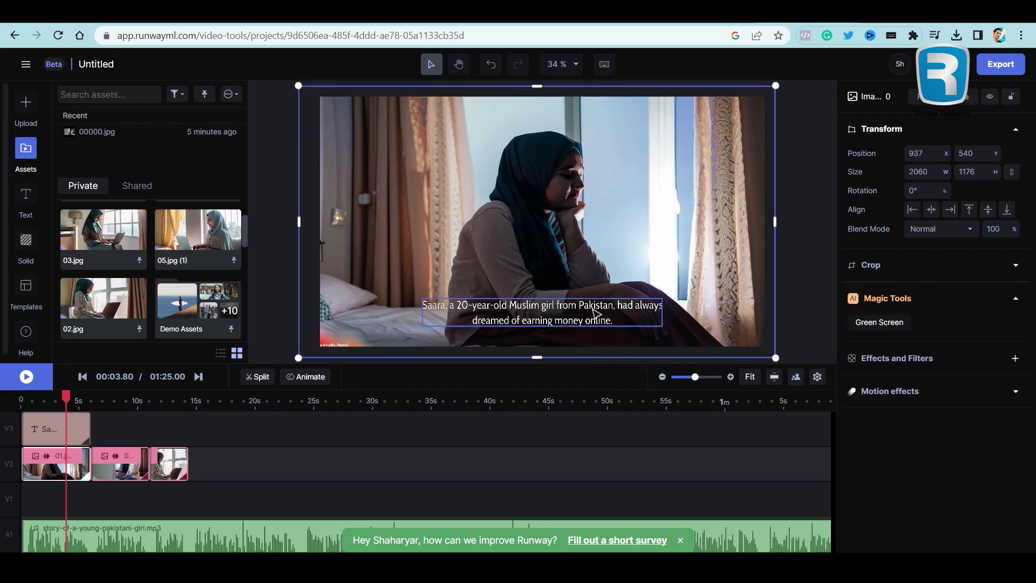
Set the caption's font weight to Bold and its text colour to yellow #FFDD00.
click(587, 316)
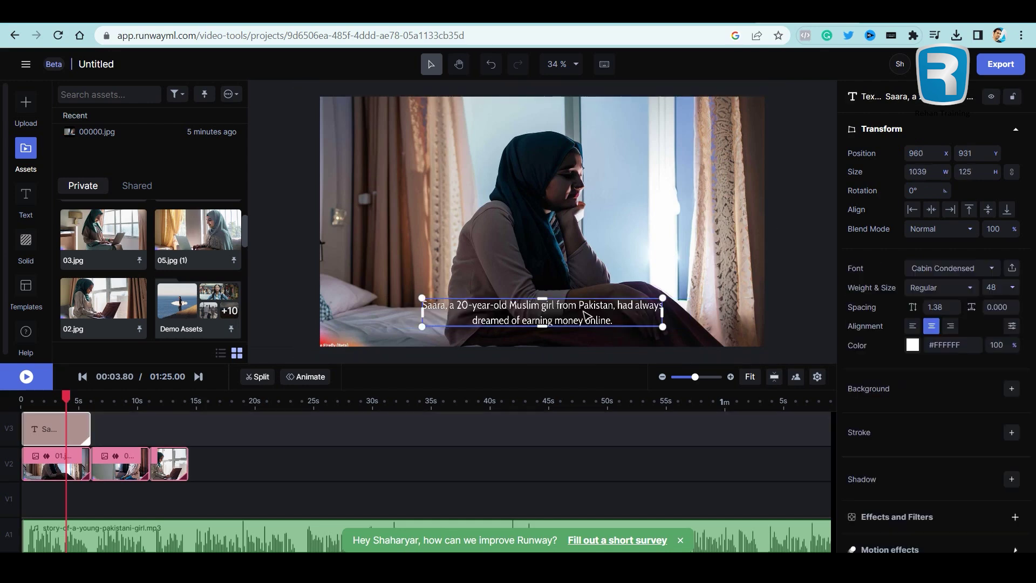
click(971, 292)
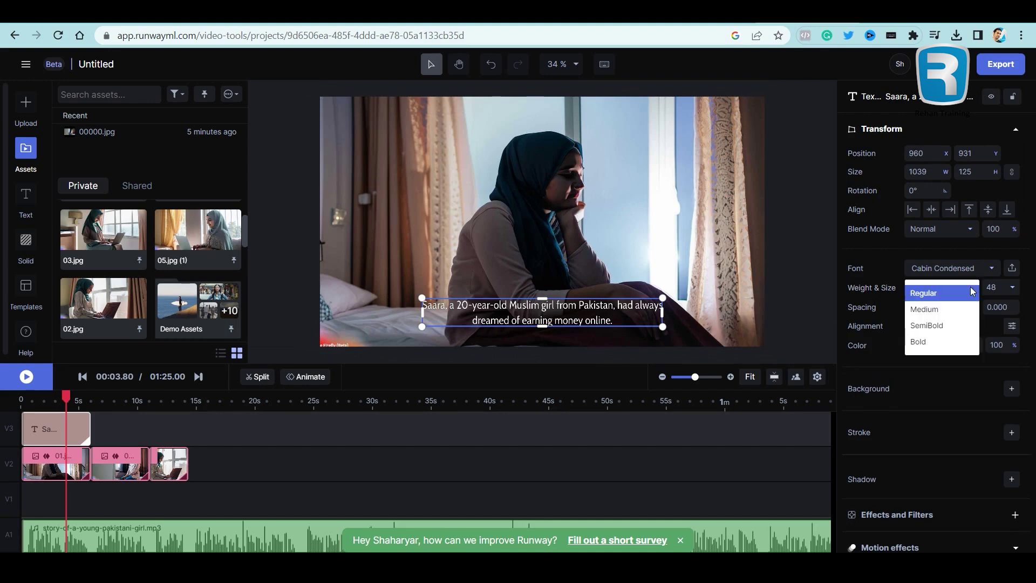
click(941, 340)
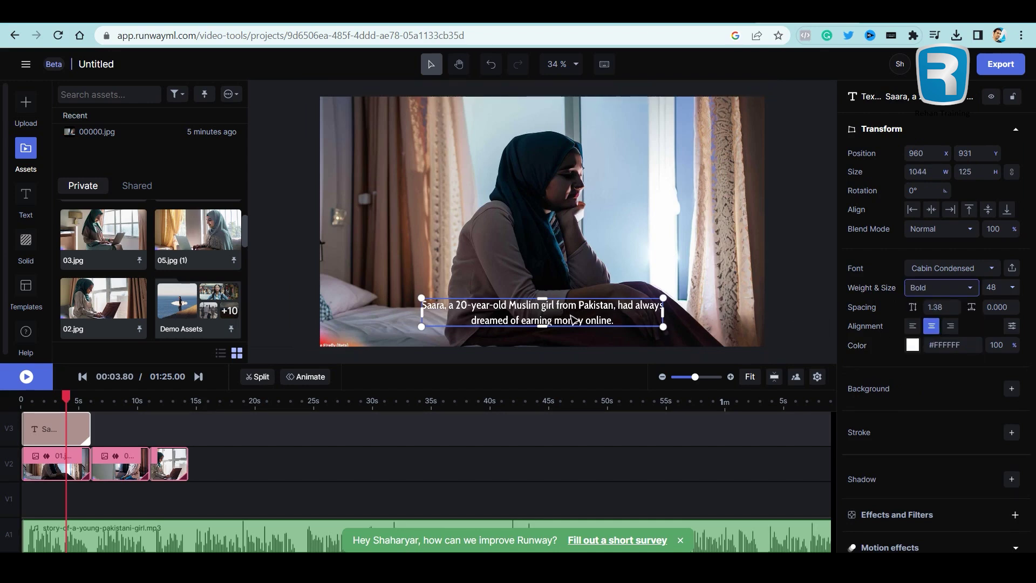
click(912, 345)
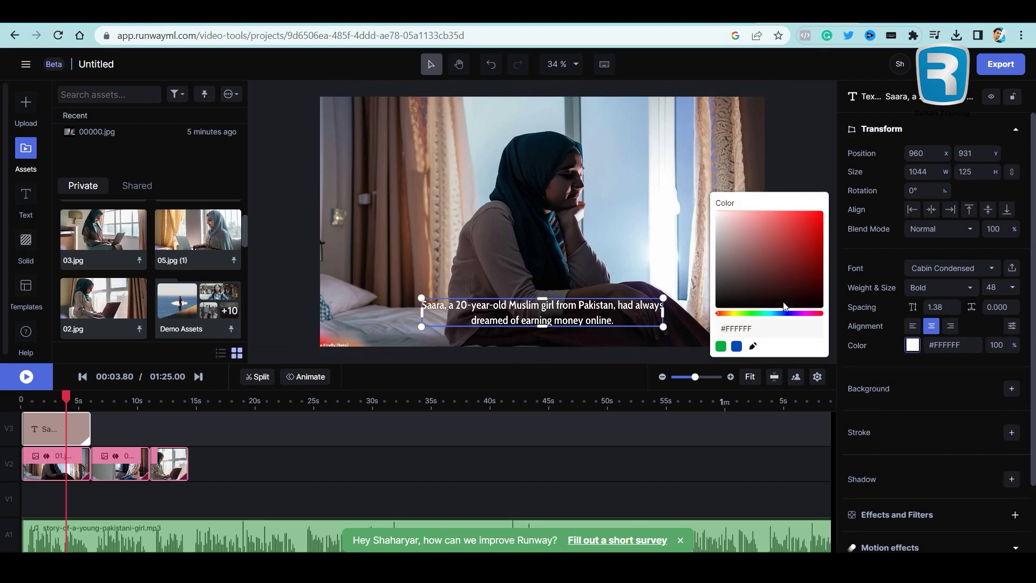
click(733, 313)
click(765, 261)
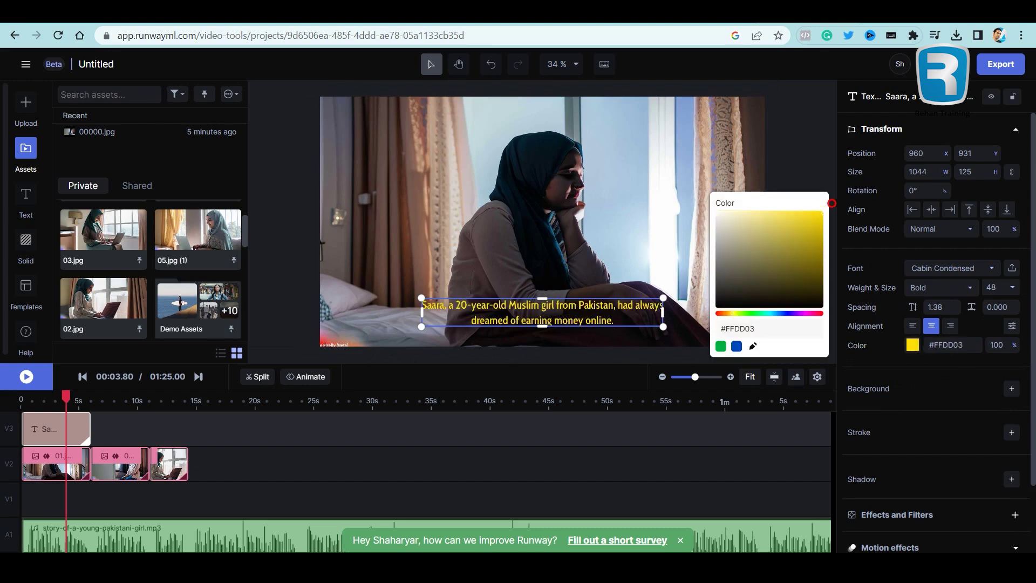
click(543, 267)
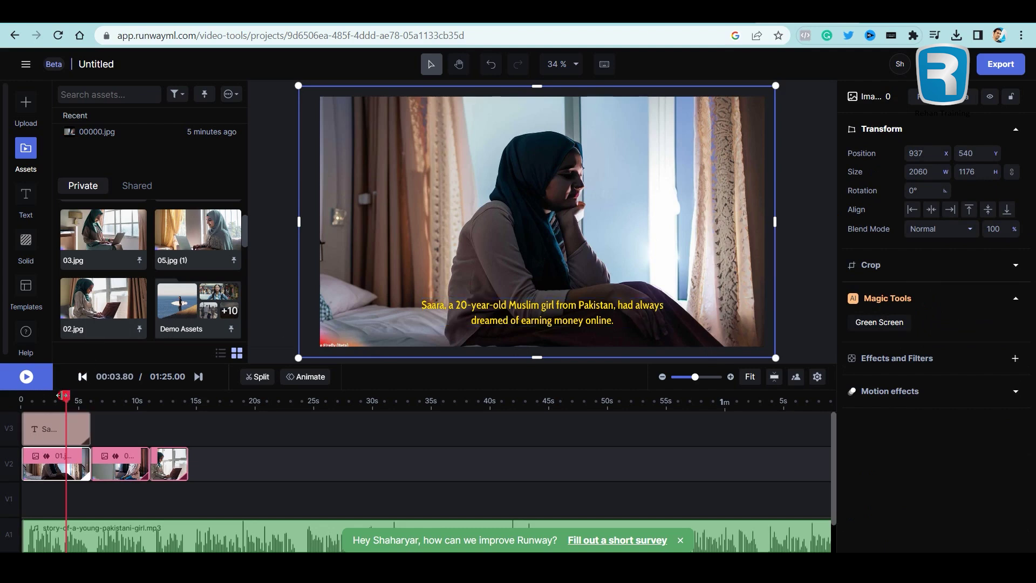
Play the timeline from the start to check the caption over the first image.
drag(60, 395, 14, 404)
key(space)
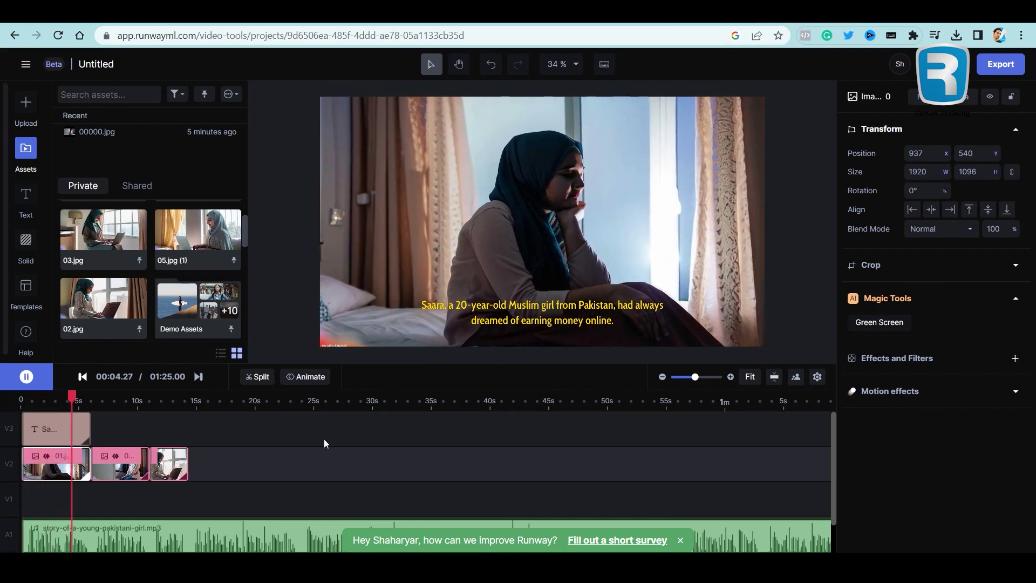
key(space)
Duplicate the caption clip and place the copy on track V3 after the original, fitted to the second image's duration.
click(112, 425)
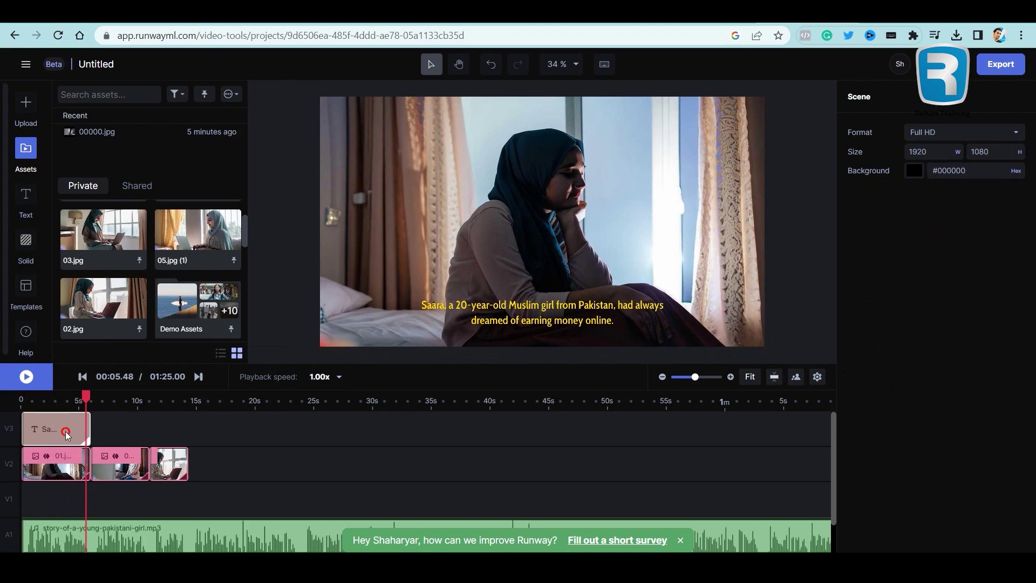
click(84, 432)
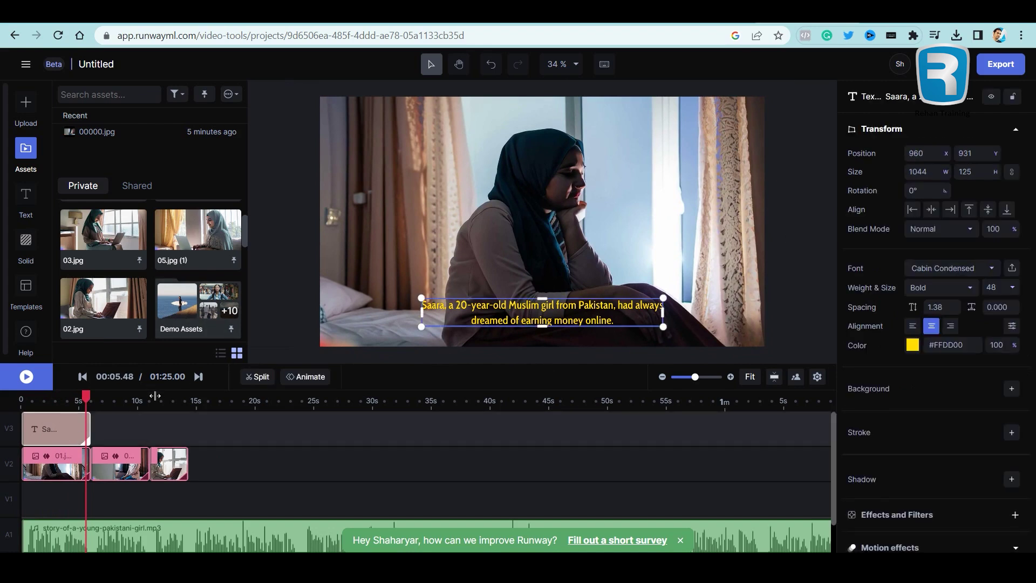
click(58, 429)
right_click(58, 429)
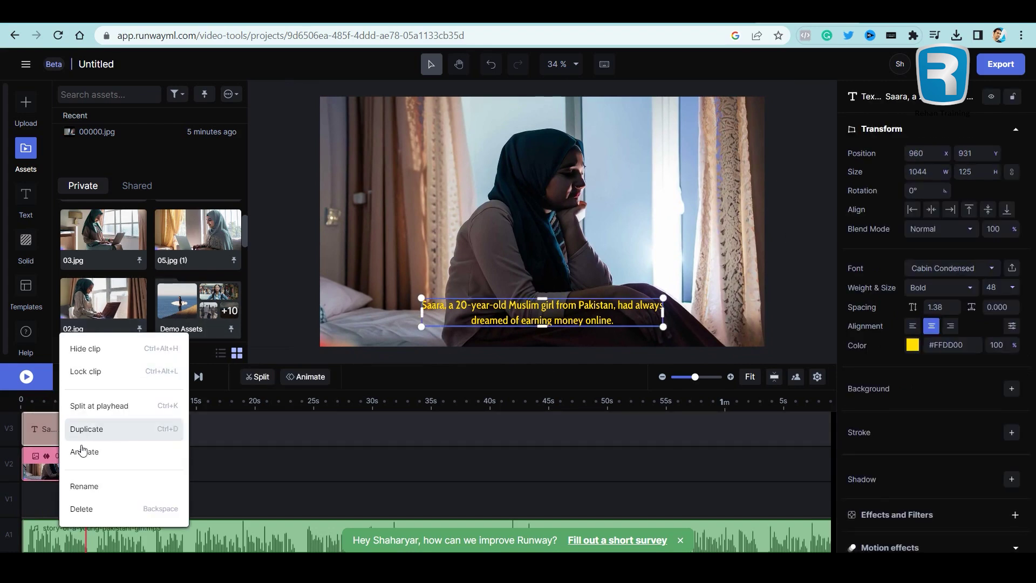
click(133, 439)
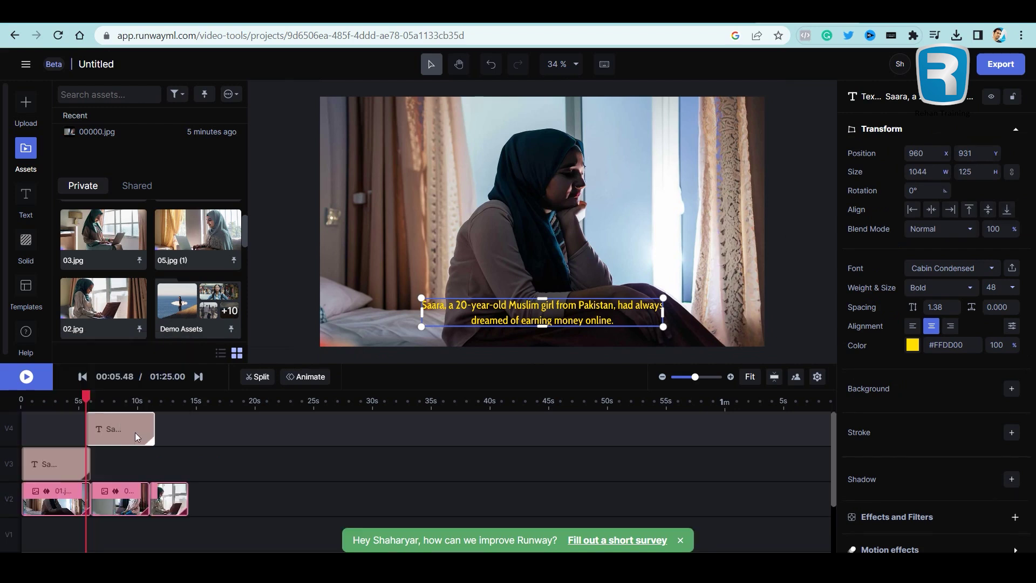
drag(122, 431, 150, 464)
Replace the second caption's text with the script sentence "She had a passion for learning new skills and using her creativity to make a living.".
click(120, 400)
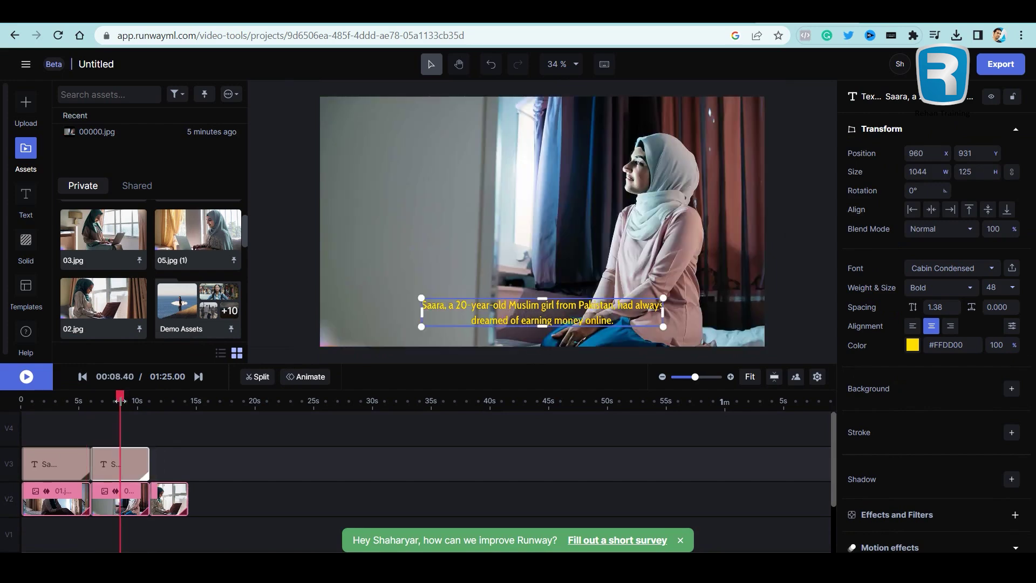
key(alt+Tab)
click(636, 184)
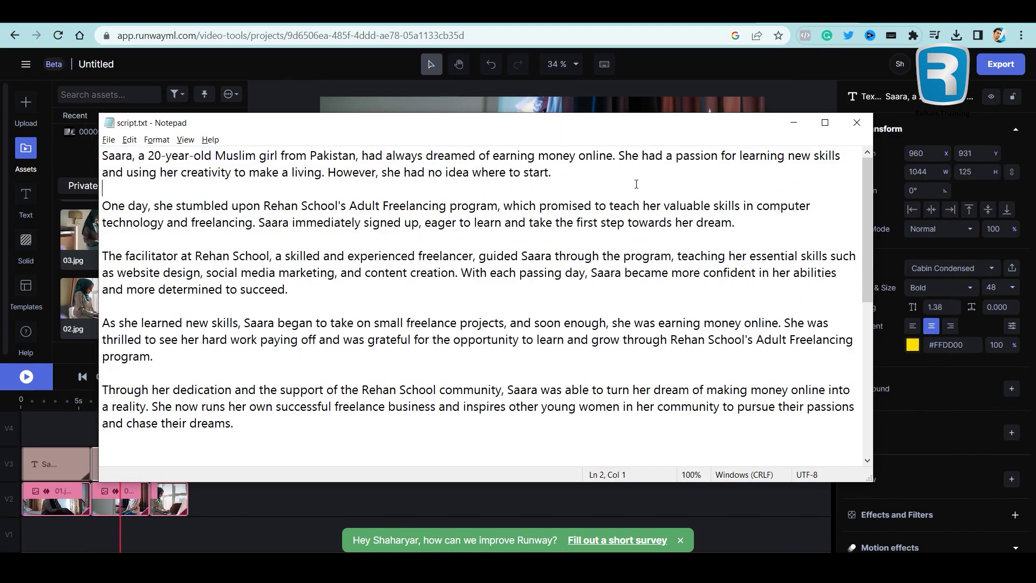
drag(617, 155, 309, 171)
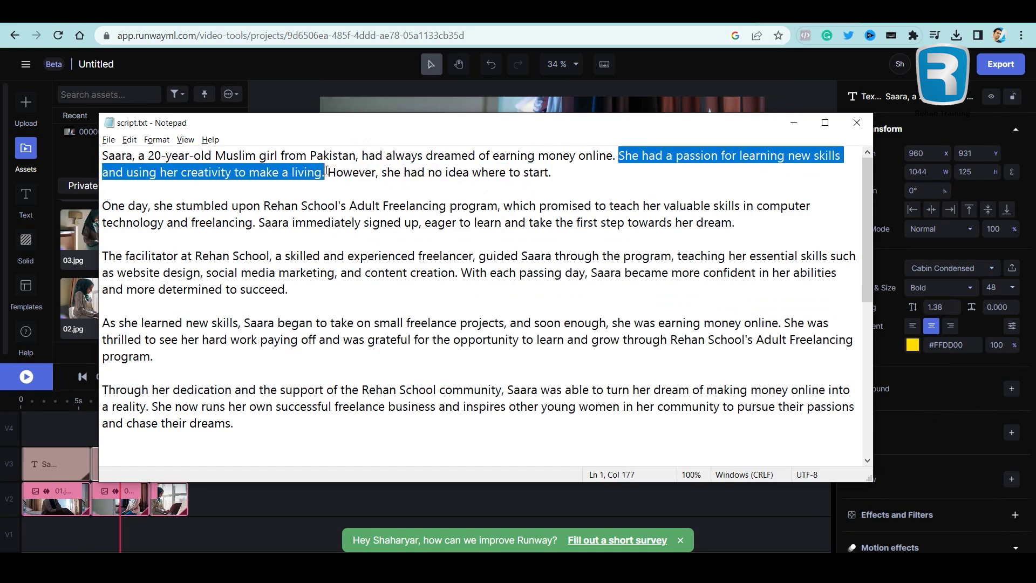
key(alt+Tab)
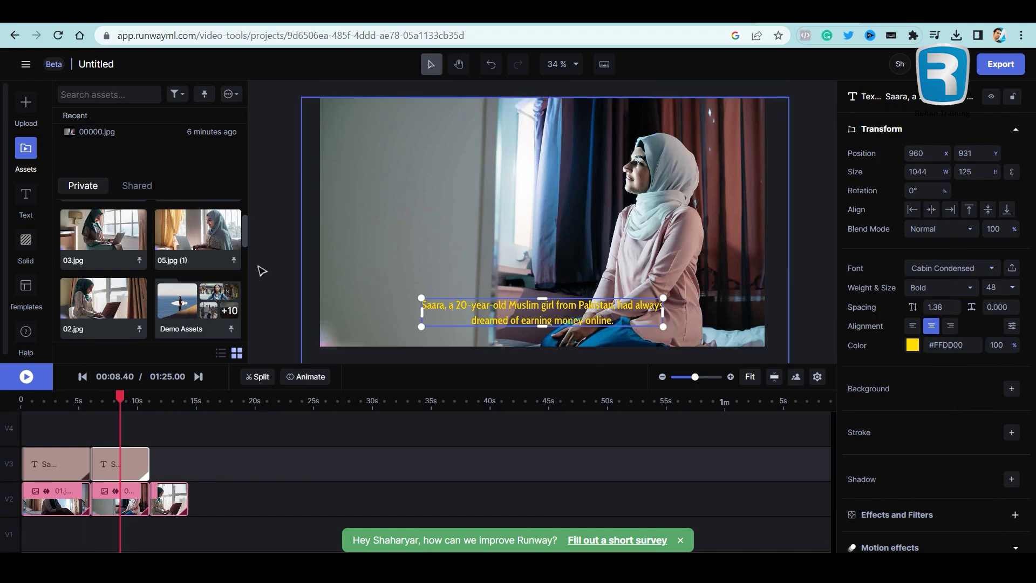
double_click(550, 318)
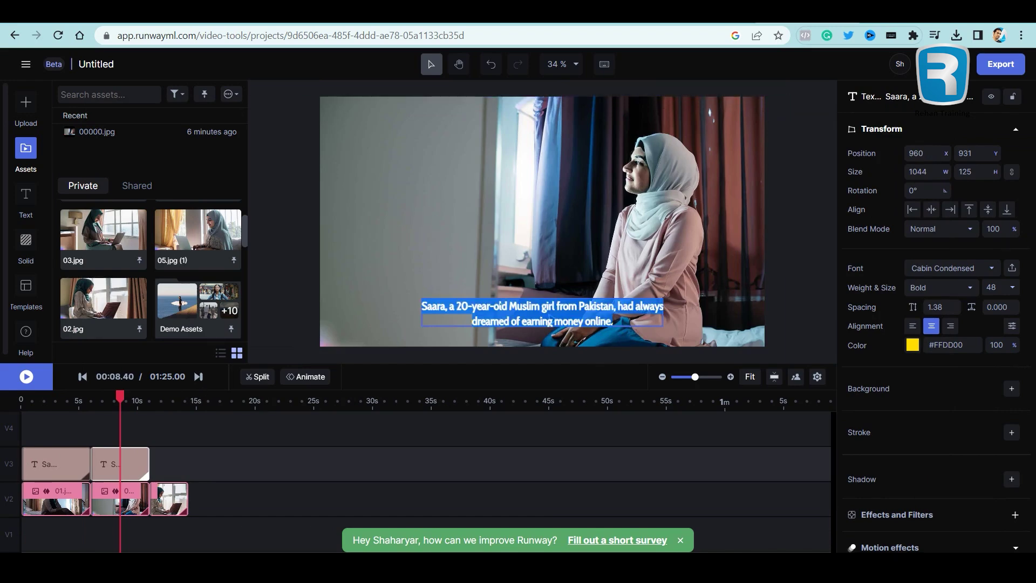
text(She had a passion for learning new skills and using her creativity to make a living.)
Add the script sentence "However, she had no idea where to start." as the second line of the second caption.
key(alt+Tab)
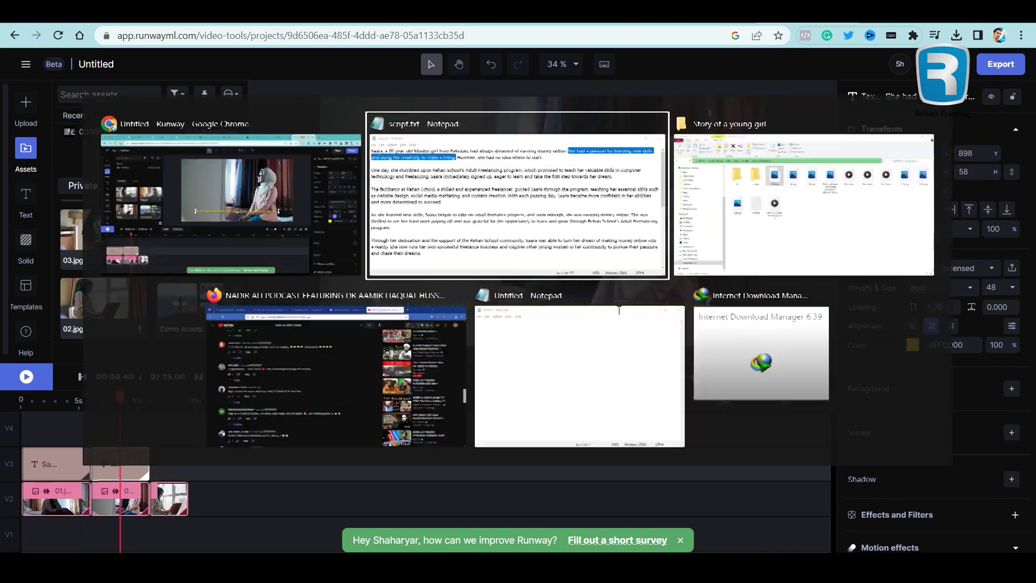
click(366, 187)
drag(329, 169, 574, 167)
key(ctrl+c)
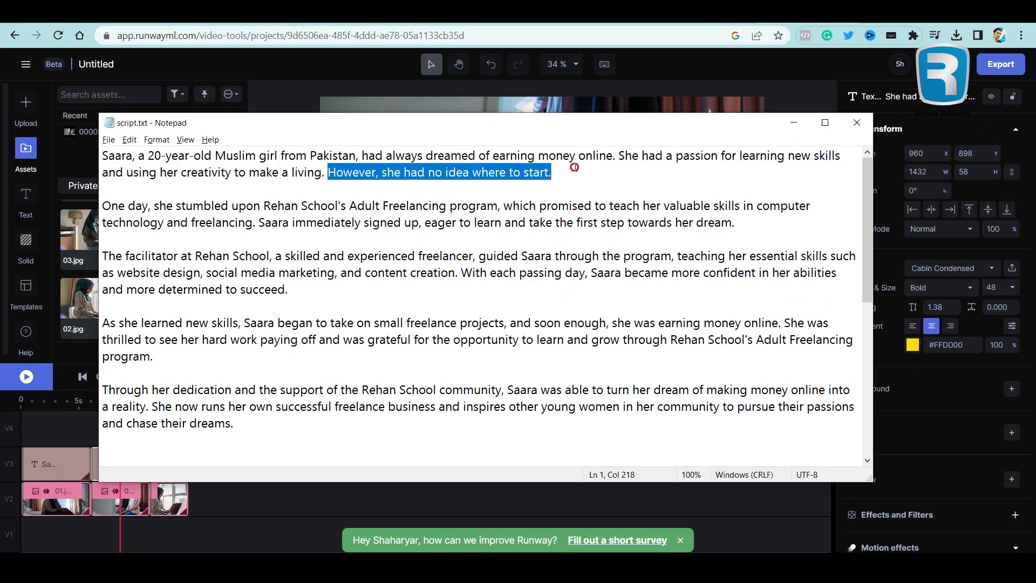
key(alt+Tab)
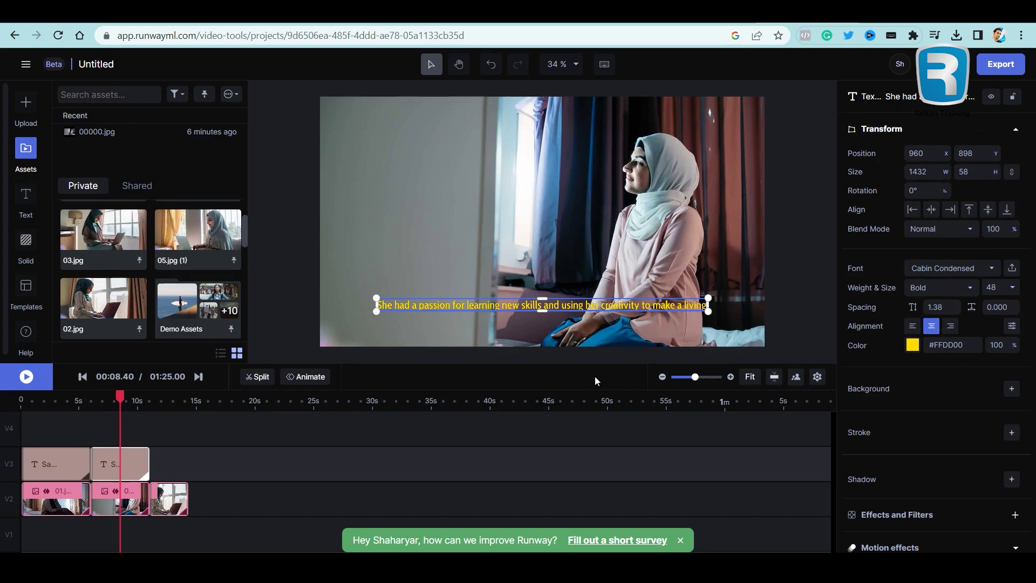
double_click(694, 303)
key(ctrl+v)
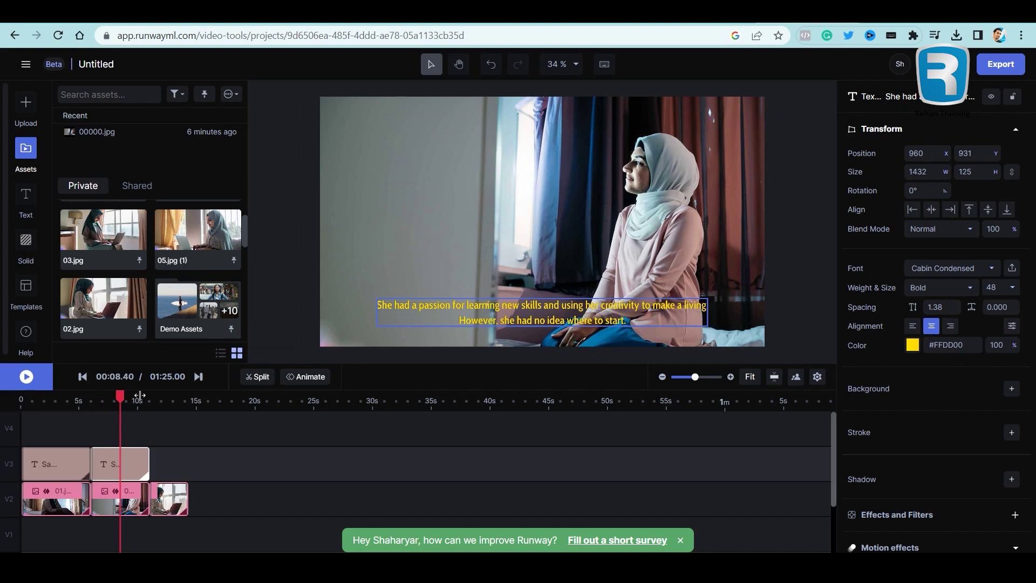
click(180, 433)
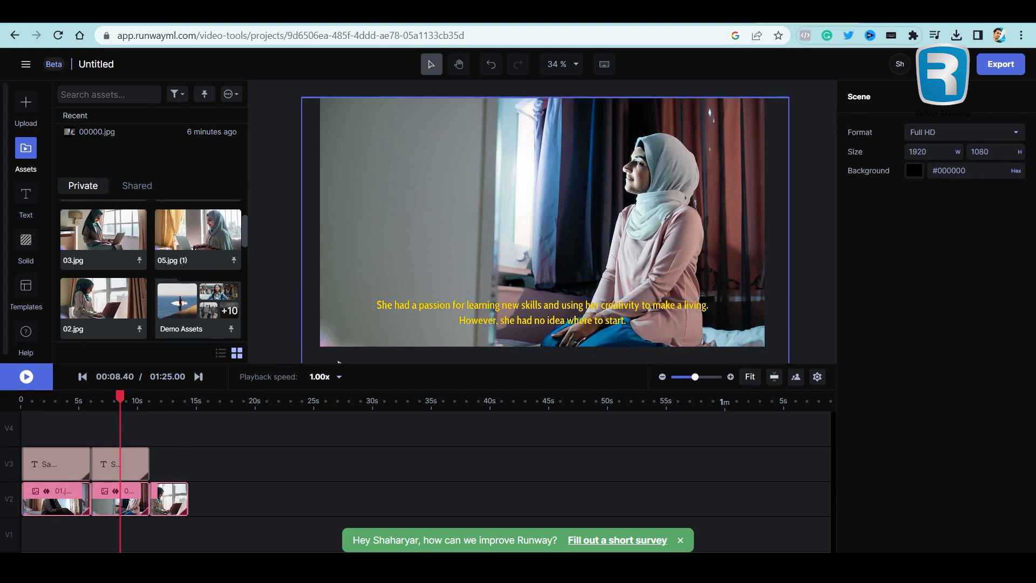
Copy the second paragraph's first sentence, "One day, she stumbled upon" through "freelancing.", from script.txt in Notepad and return to Runway.
key(alt+Tab)
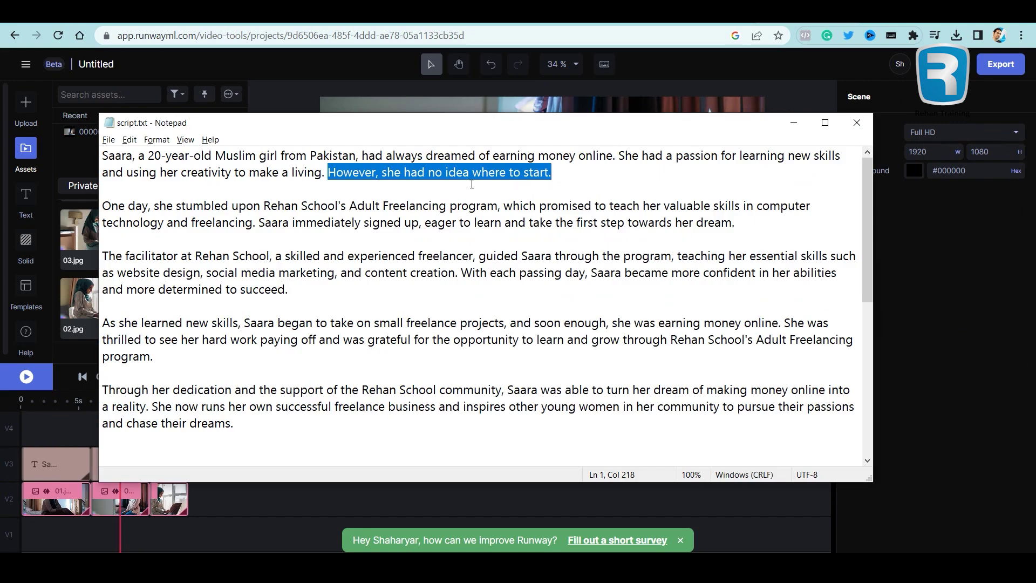
drag(105, 200, 258, 222)
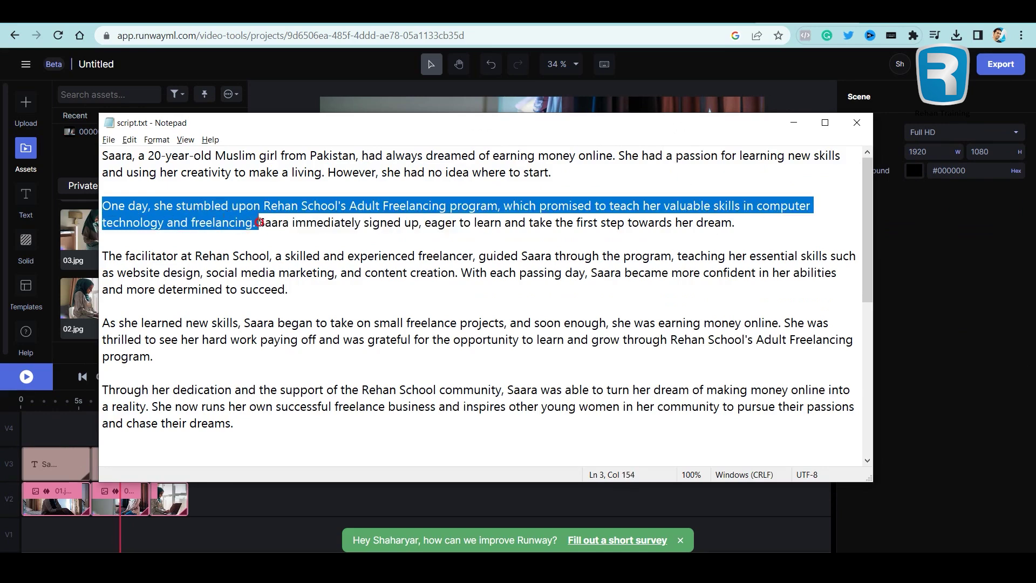
key(alt+Tab)
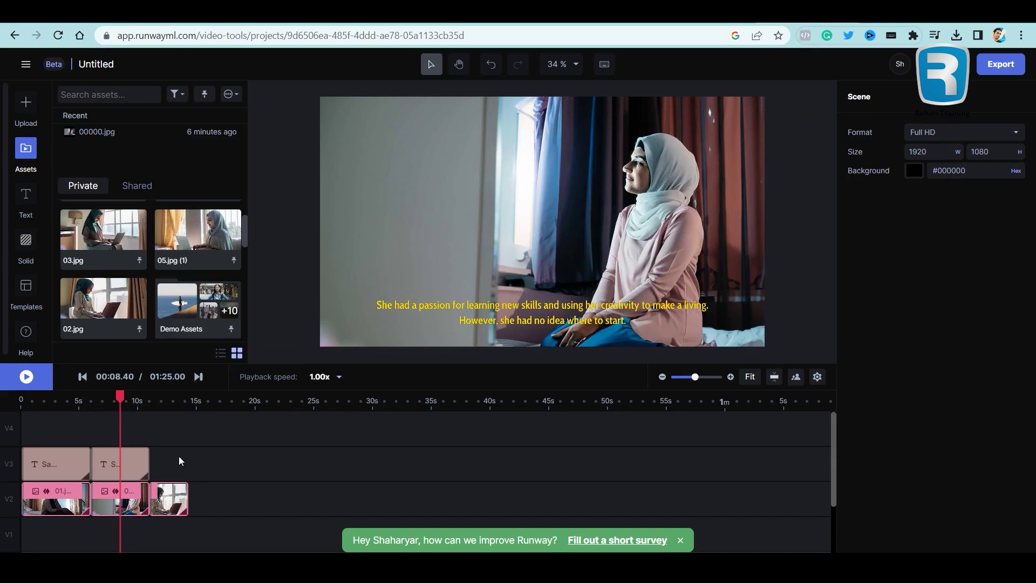
Duplicate the second caption clip, fit the copy on track V3 over the third image, and set the playhead to 00:12.80.
right_click(125, 463)
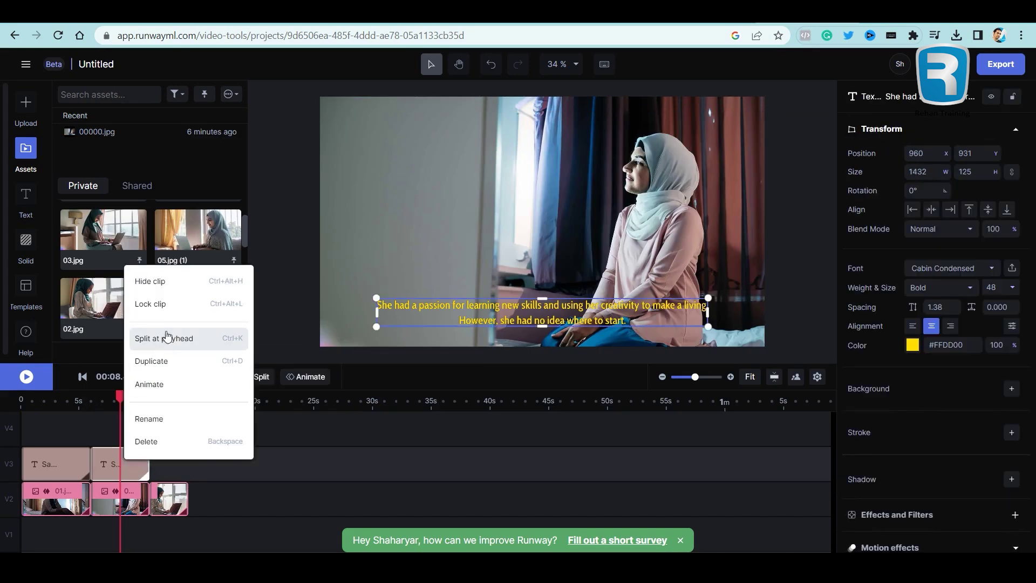
click(166, 361)
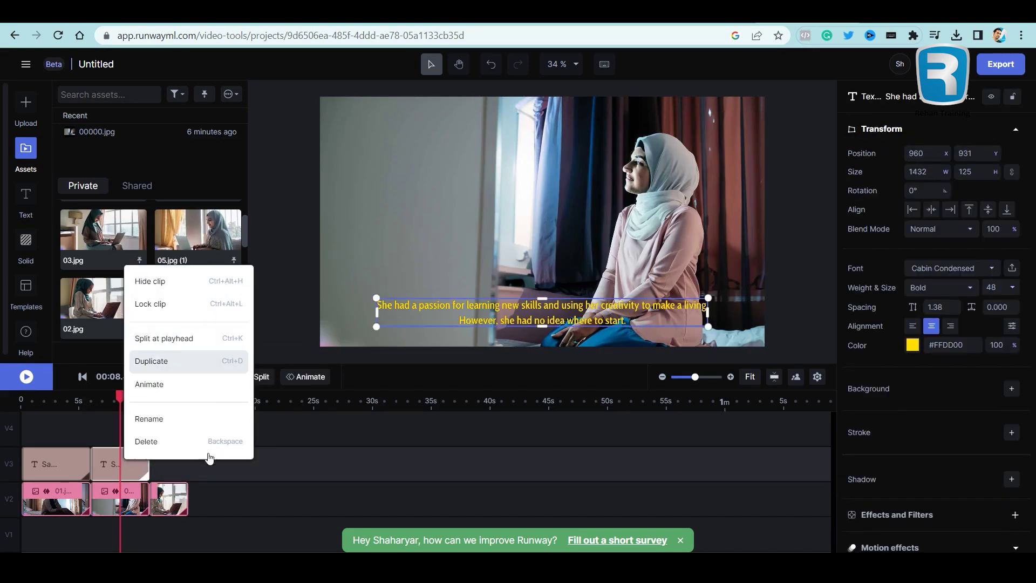
drag(118, 437, 186, 464)
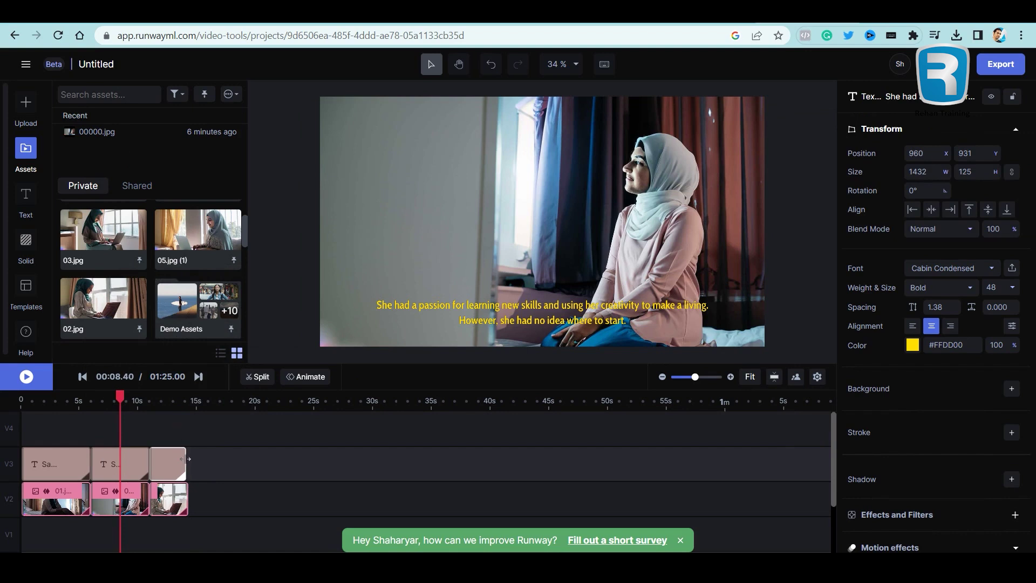
click(171, 400)
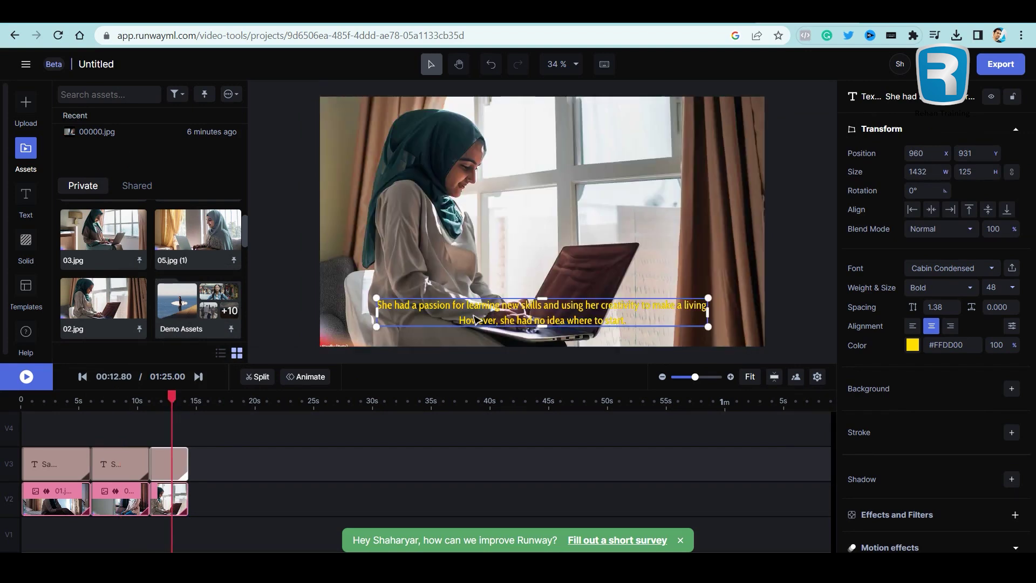
Replace the third caption's text with the copied "One day, she stumbled upon" sentence and break it into two lines after "which promised".
double_click(492, 306)
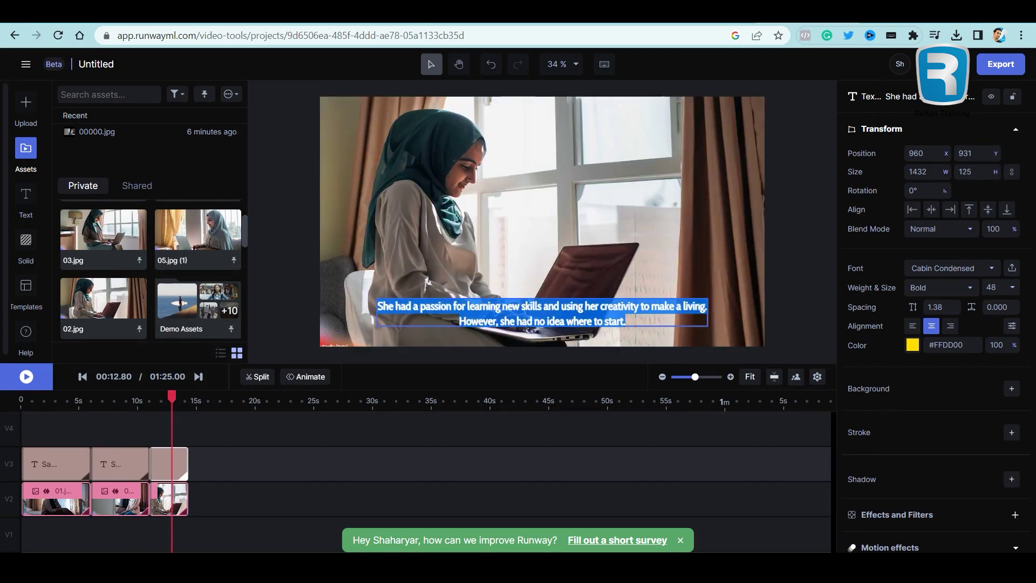
key(ctrl+v)
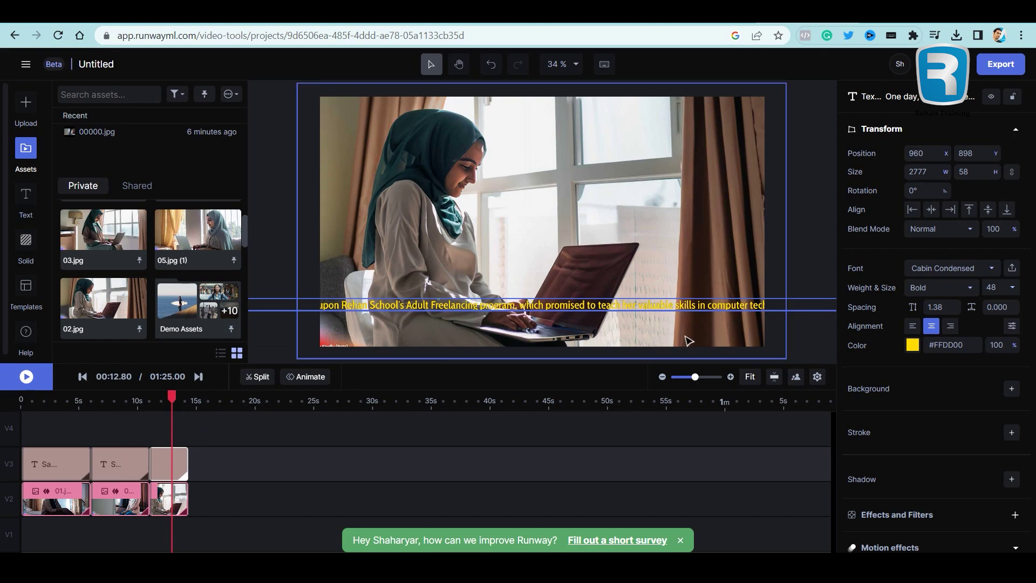
key(Escape)
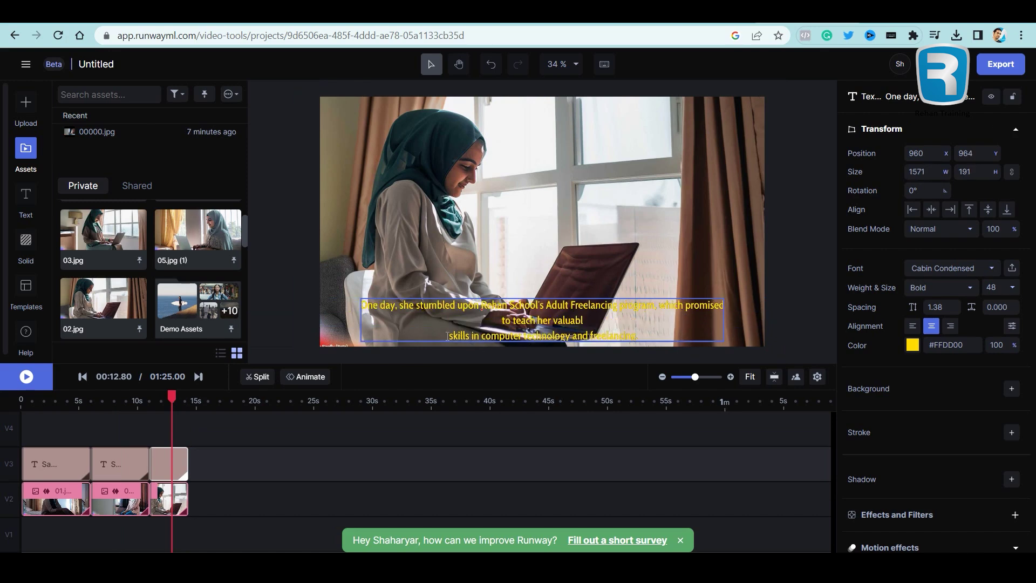
key(BackSpace)
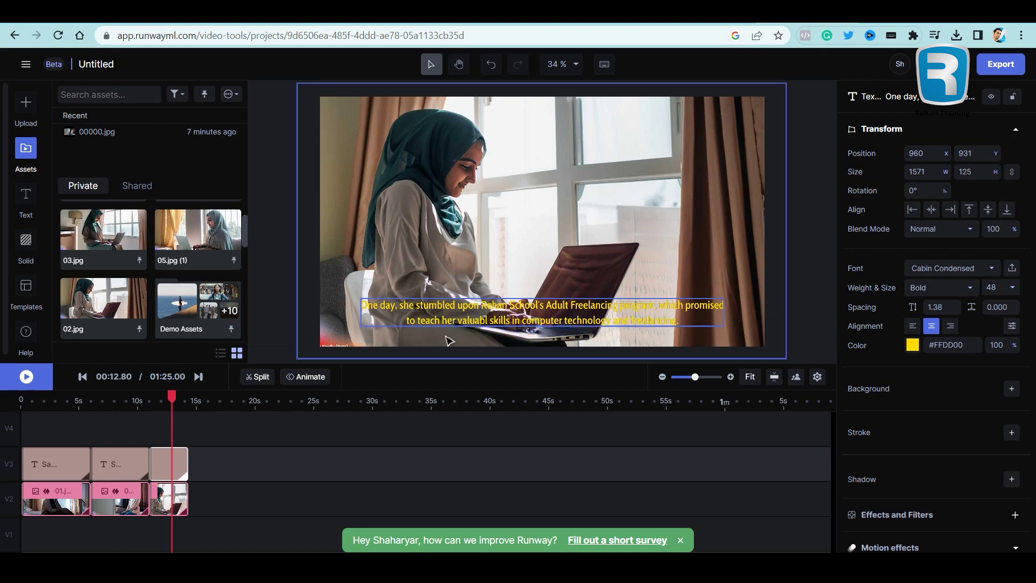
Deselect the caption and play the sequence from the beginning to review the captioned images.
click(290, 313)
key(Home)
key(space)
key(Home)
key(space)
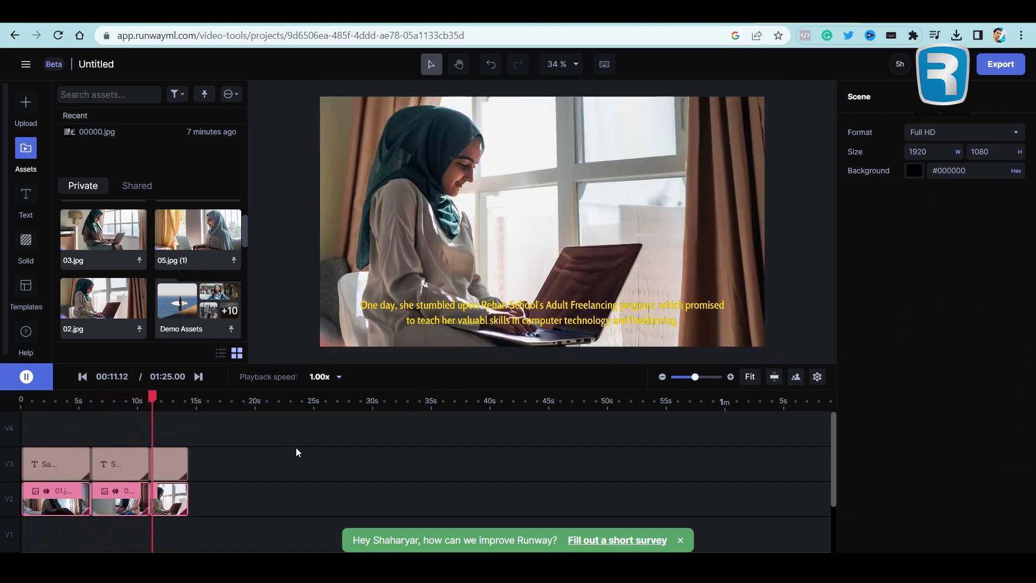
key(space)
scroll(256, 476, down, 2)
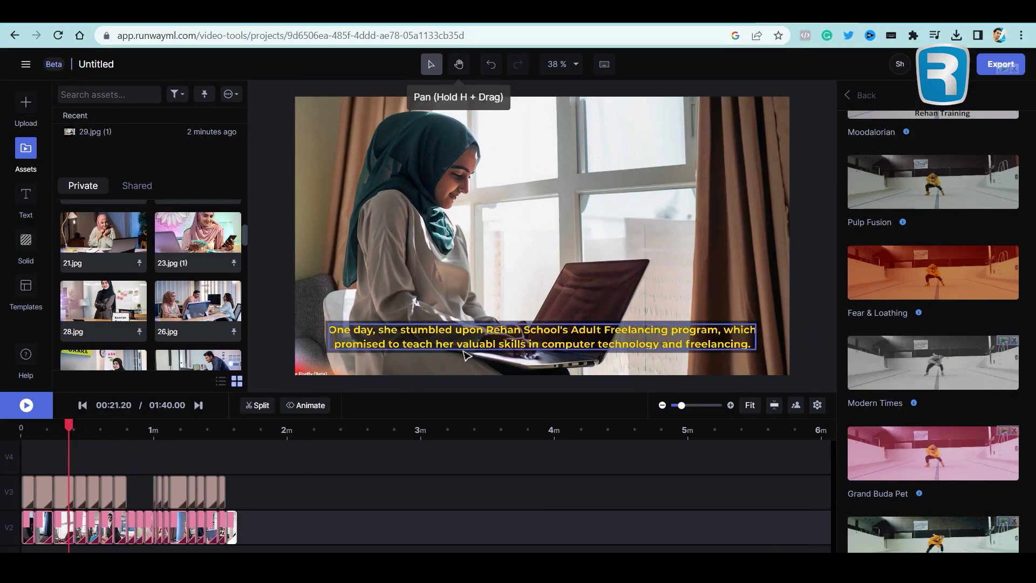
Review the completed timeline, checking the caption and audio tracks and the scenes through to the closing SAARA office image.
mouse_move(76, 426)
mouse_down()
mouse_move(88, 425)
mouse_move(23, 427)
mouse_move(65, 426)
mouse_up()
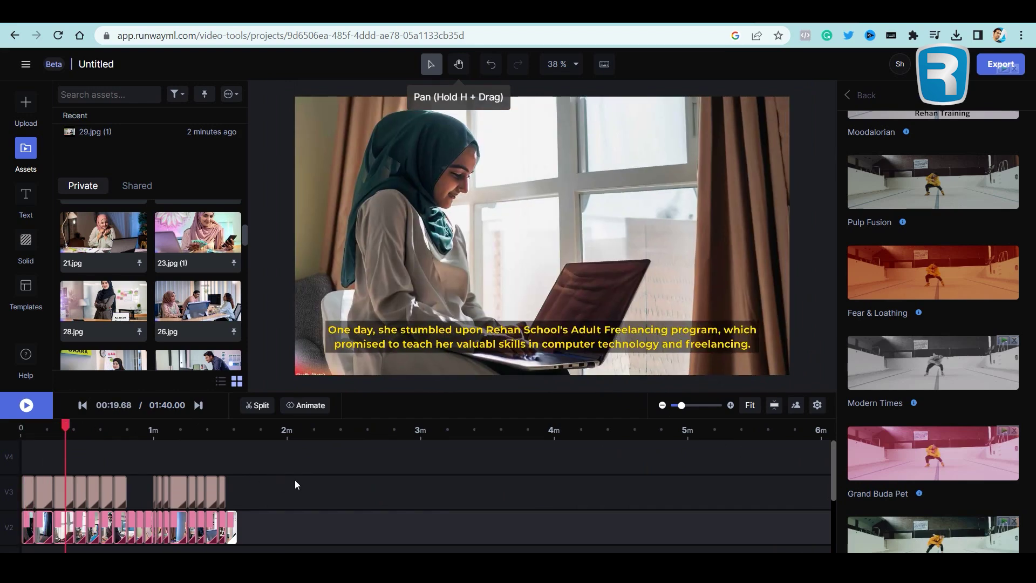
scroll(321, 507, down, 3)
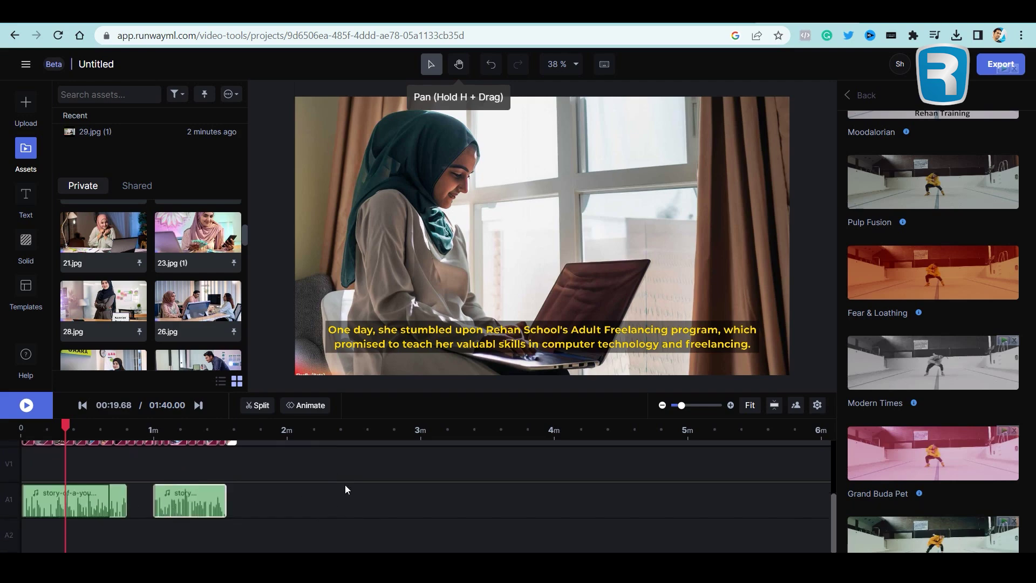
scroll(345, 484, up, 3)
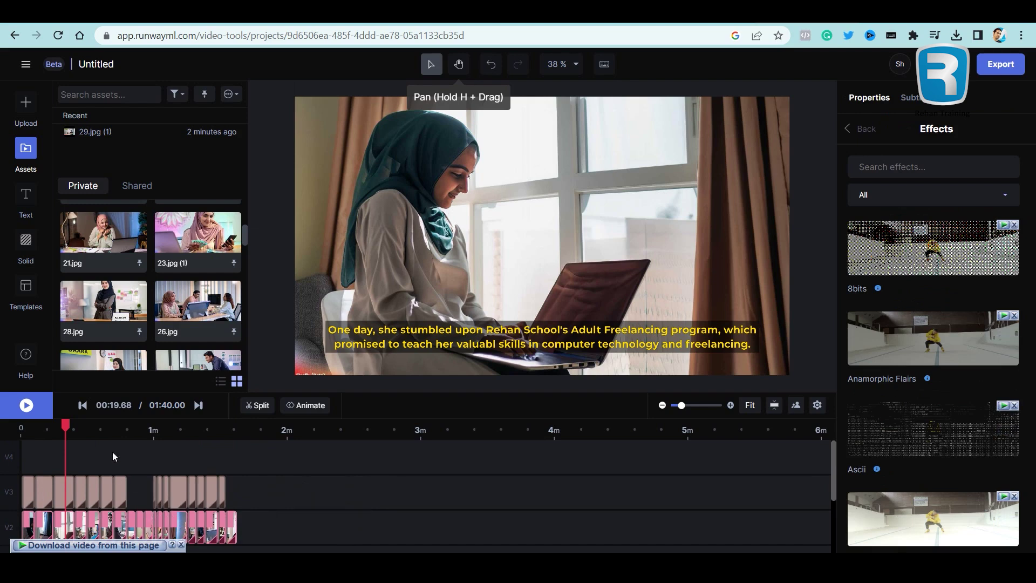
click(173, 428)
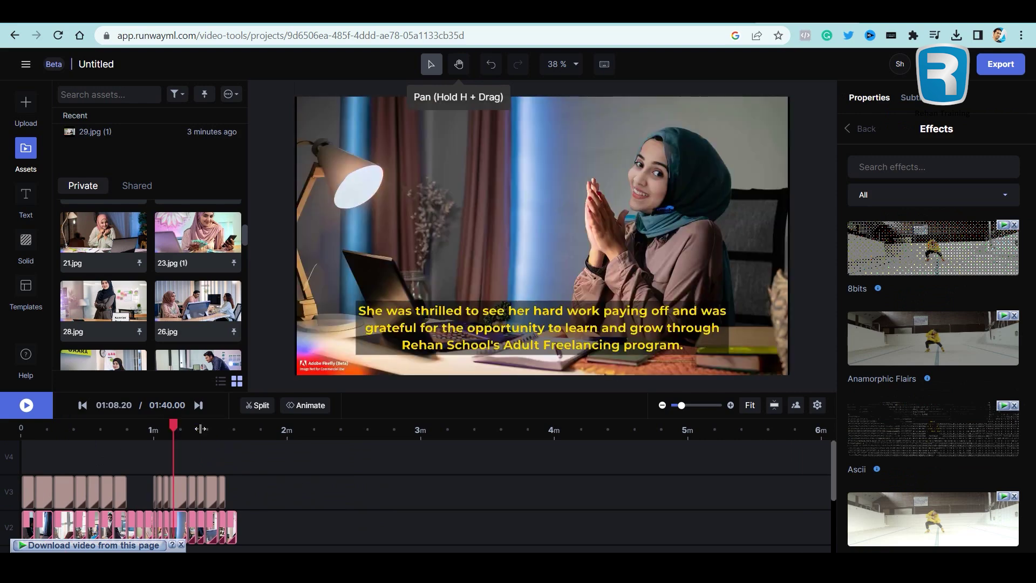
click(200, 429)
drag(200, 429, 231, 436)
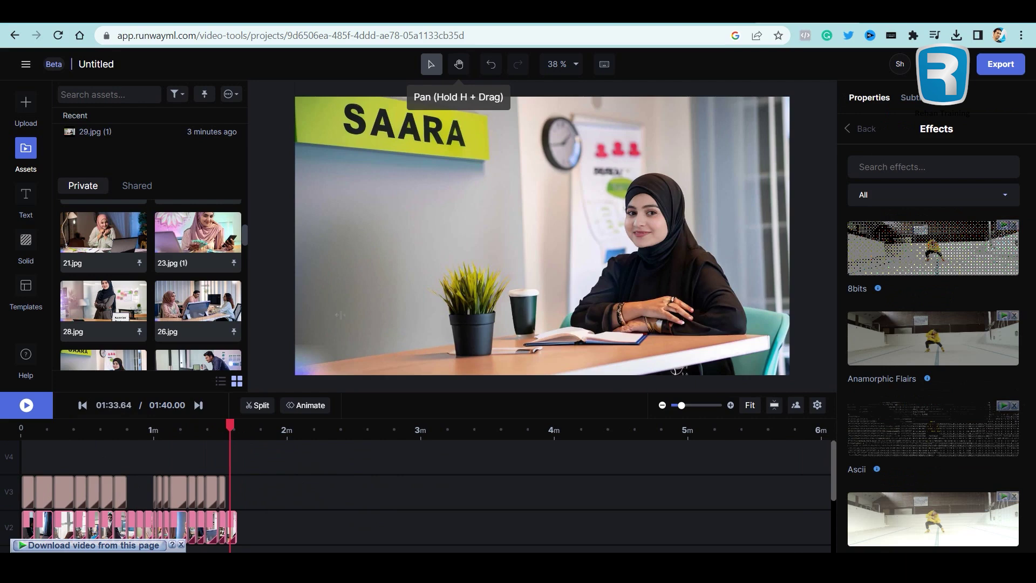
Export the video as a 720p MP4 named "Story of Sara".
click(1003, 66)
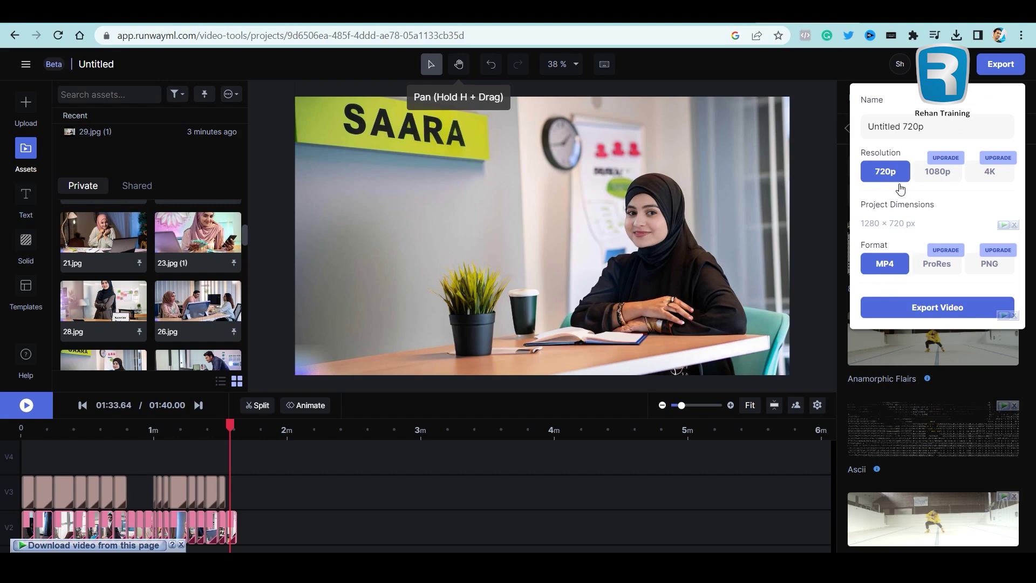
click(930, 129)
key(ctrl+a)
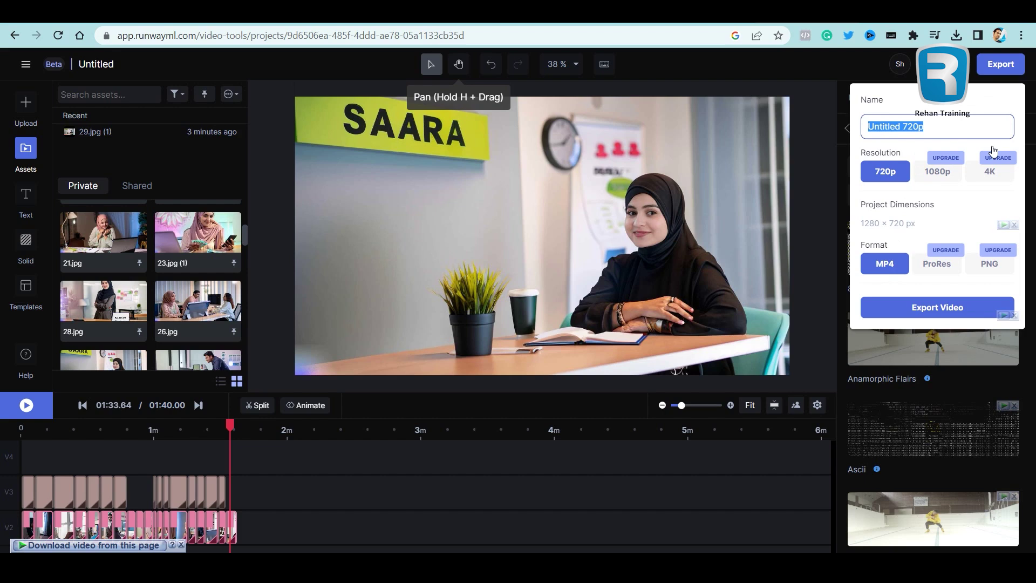
text(Story of Sara)
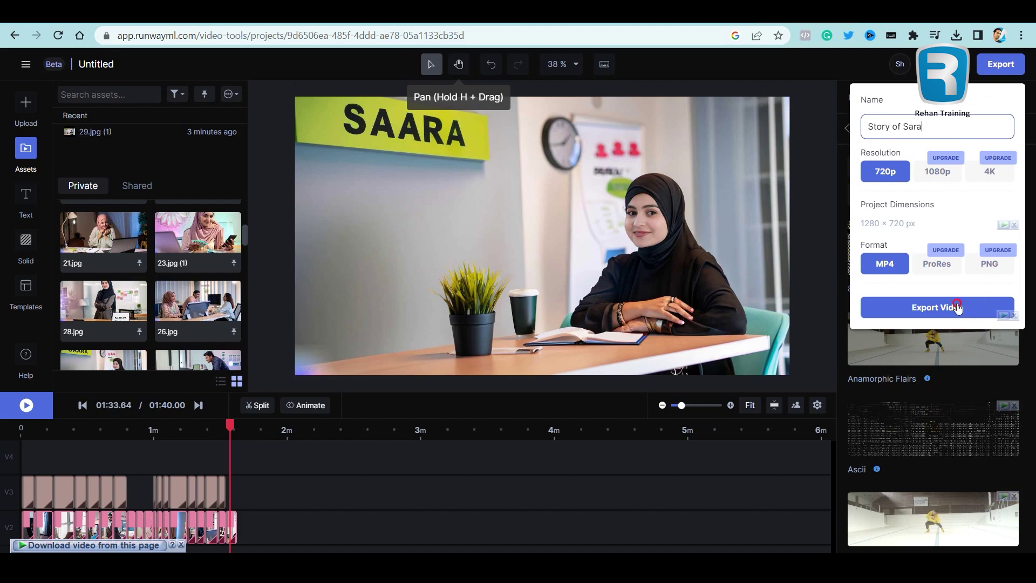
click(956, 306)
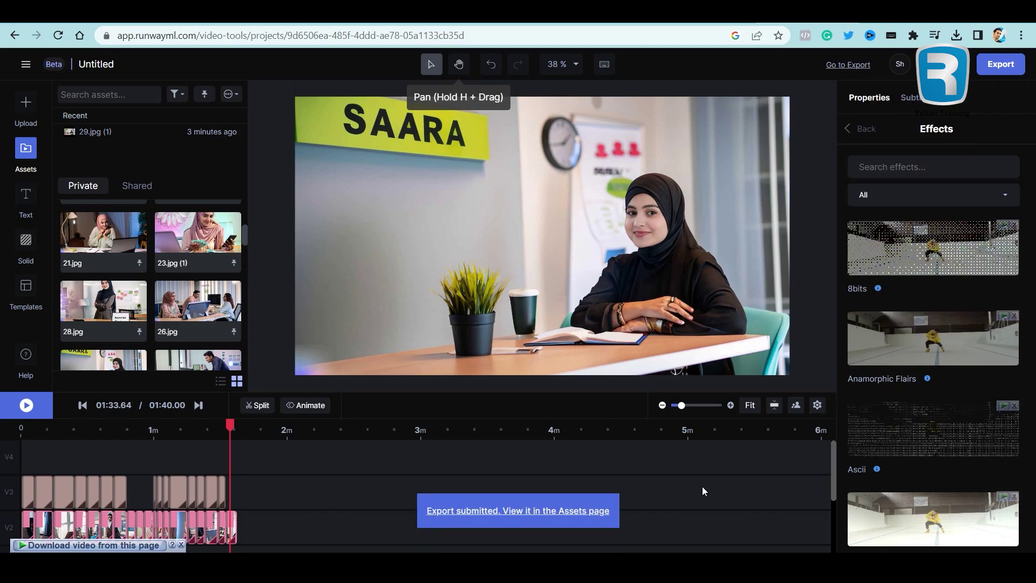
Preview the exported Story of Sara.mp4 from the private assets and request its download.
click(557, 512)
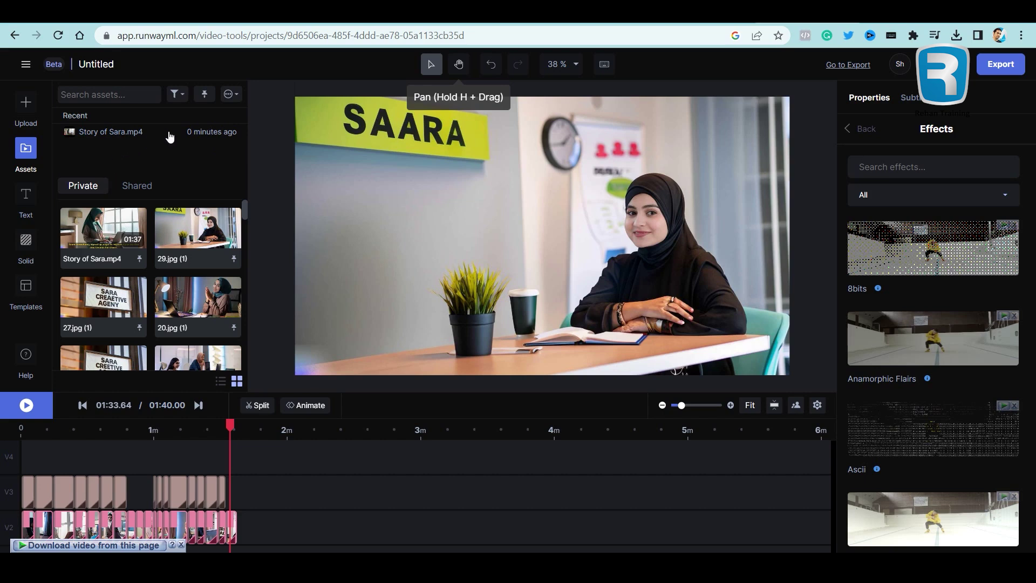
click(106, 233)
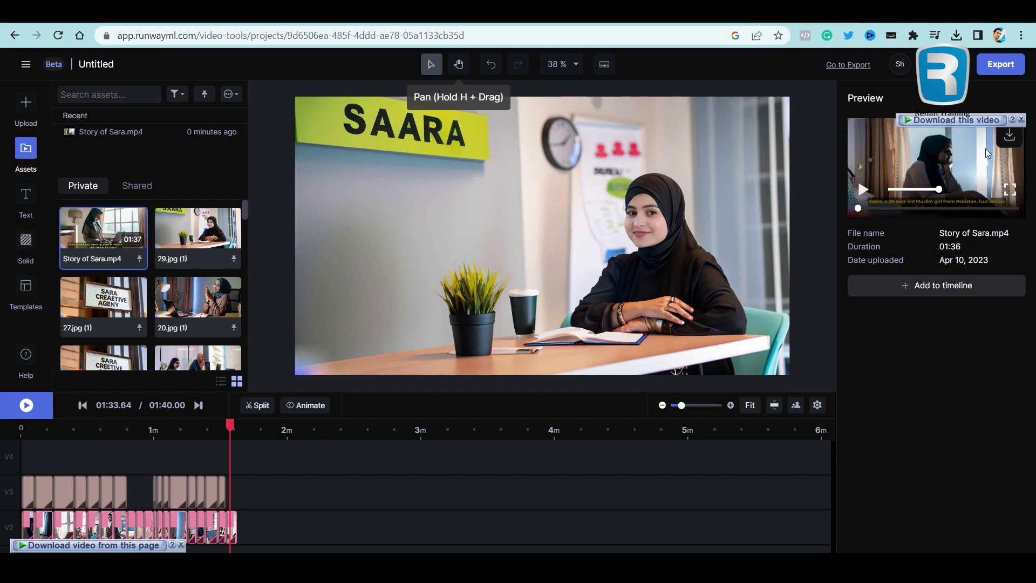
click(1019, 122)
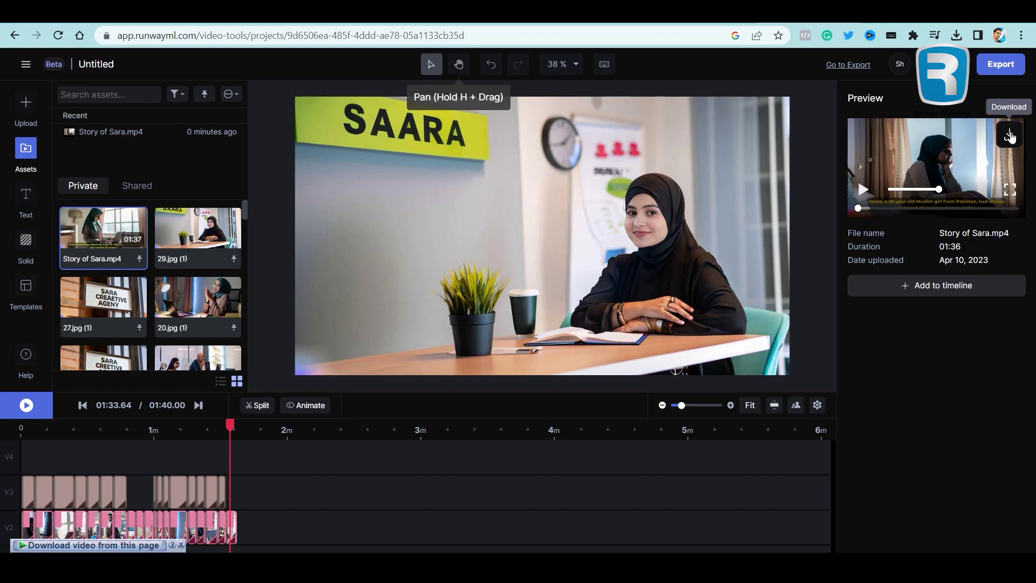
click(1007, 137)
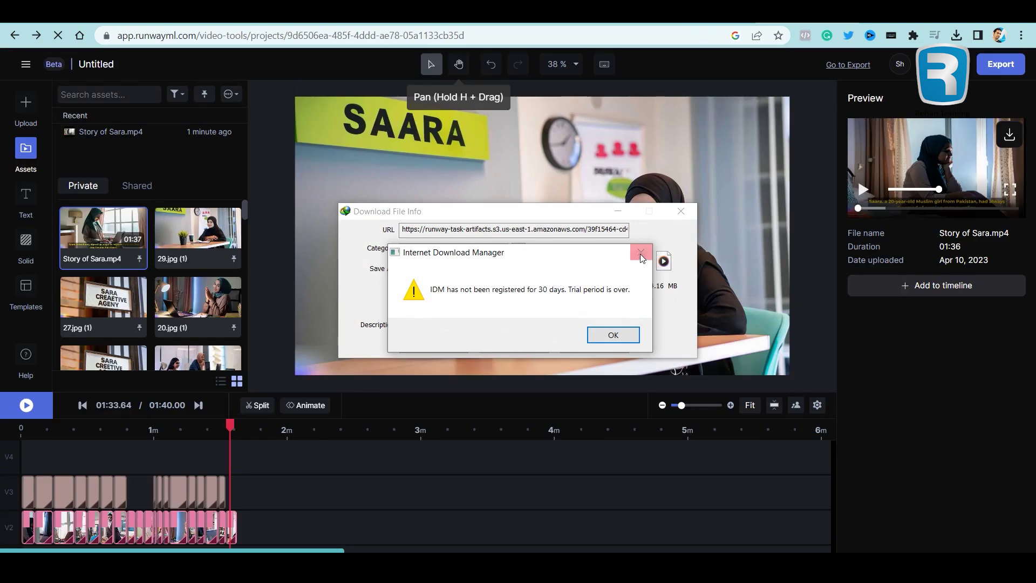
Dismiss the Internet Download Manager trial and registration prompts and proceed with downloading Story of Sara.mp4.
click(642, 258)
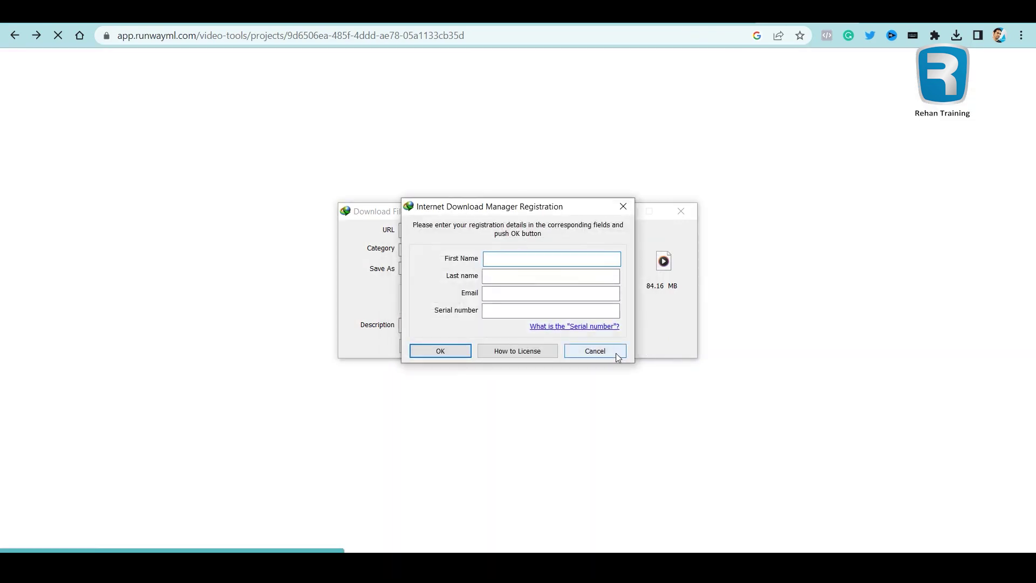
click(614, 354)
click(513, 346)
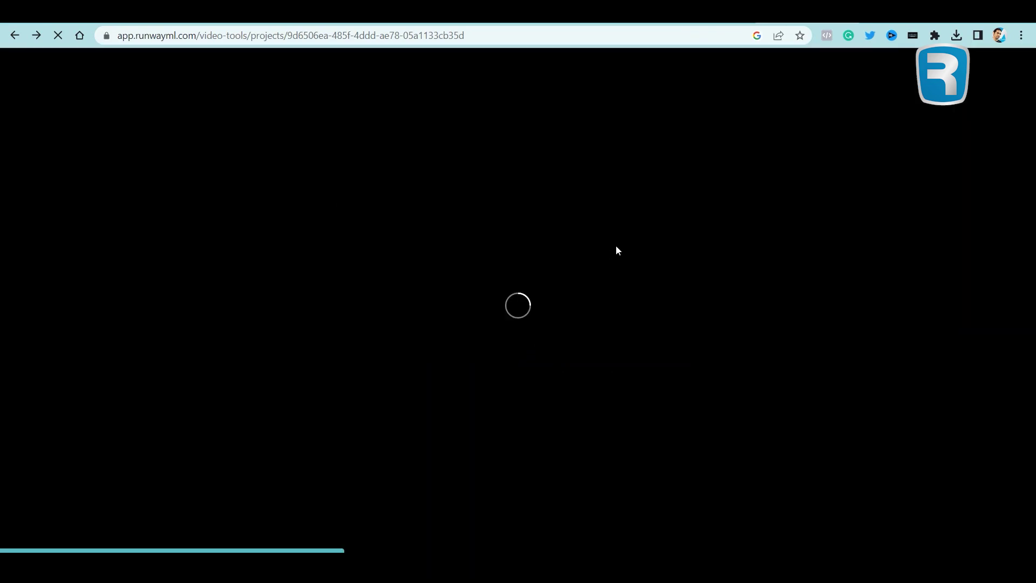
click(459, 166)
click(353, 195)
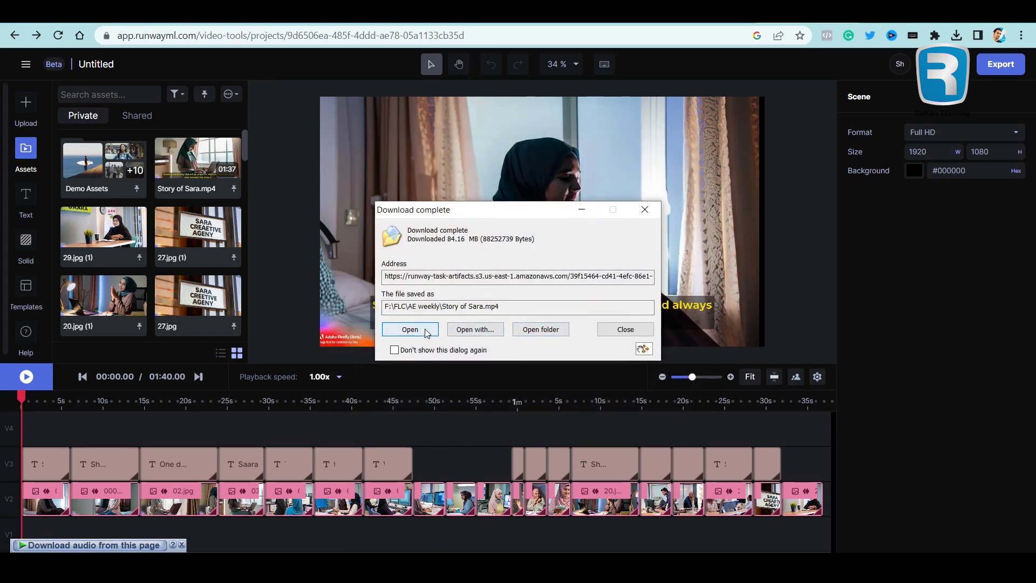
Open the downloaded Story of Sara.mp4 in the media player and view it full screen.
click(426, 330)
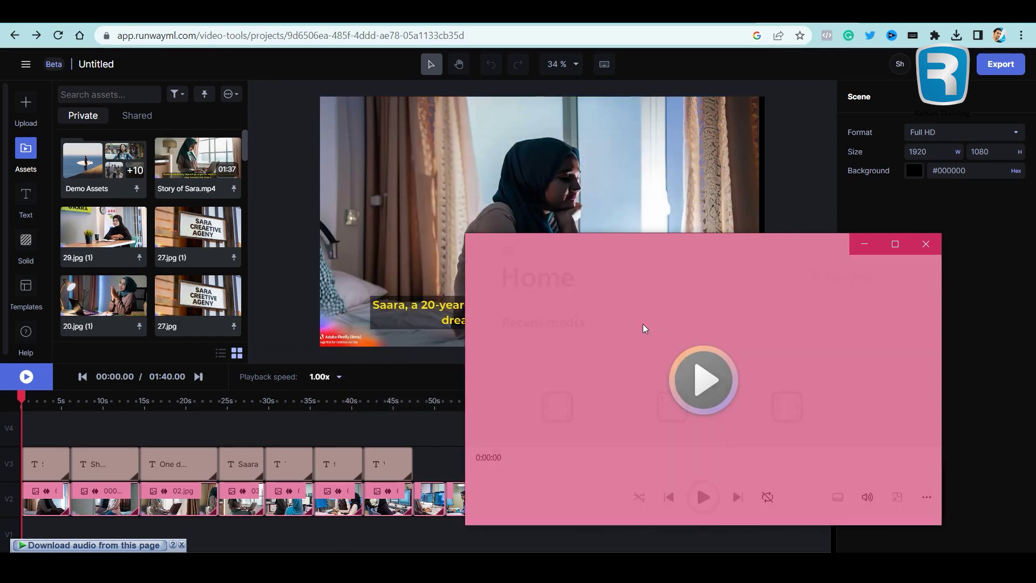
double_click(642, 323)
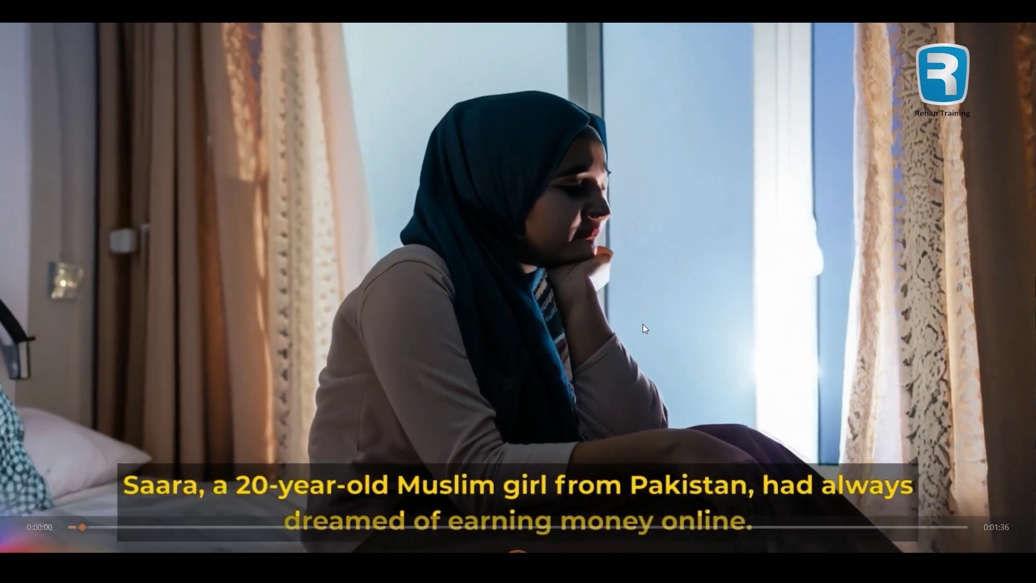